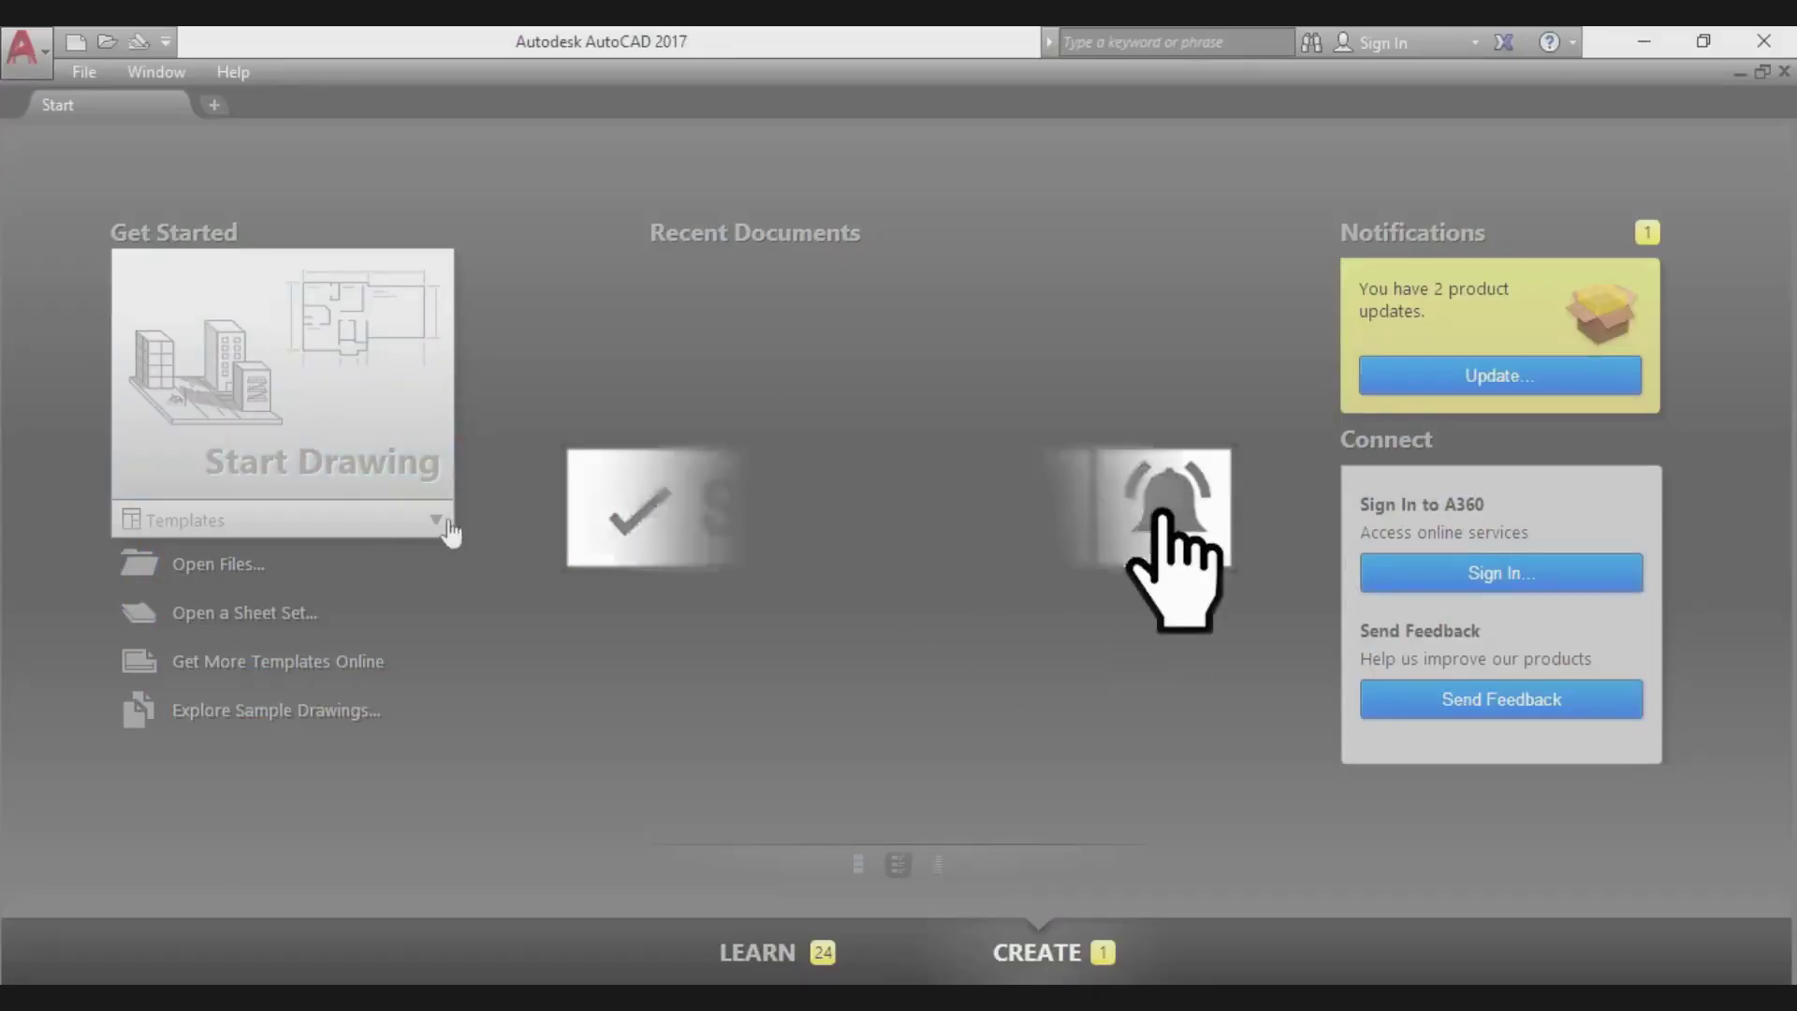
Start Drawing1 from a template and add C:\Flange to the Support File Search Path
left_click(438, 520)
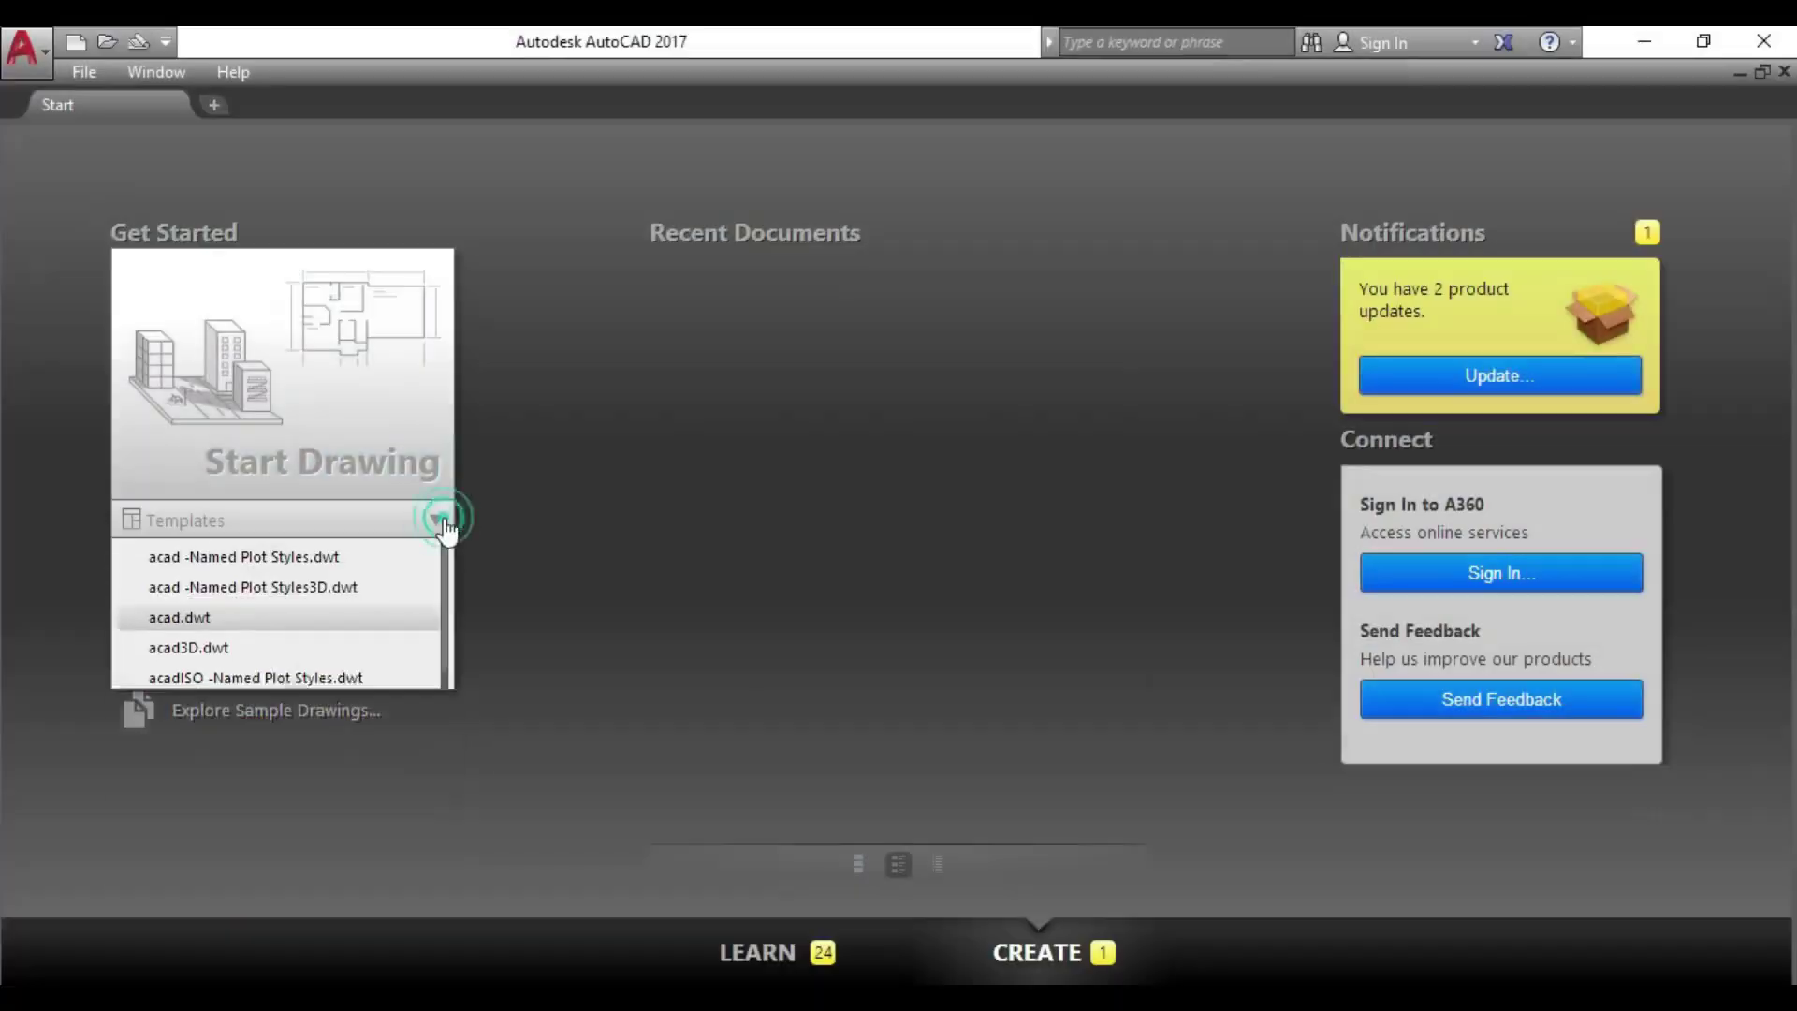
left_click(190, 744)
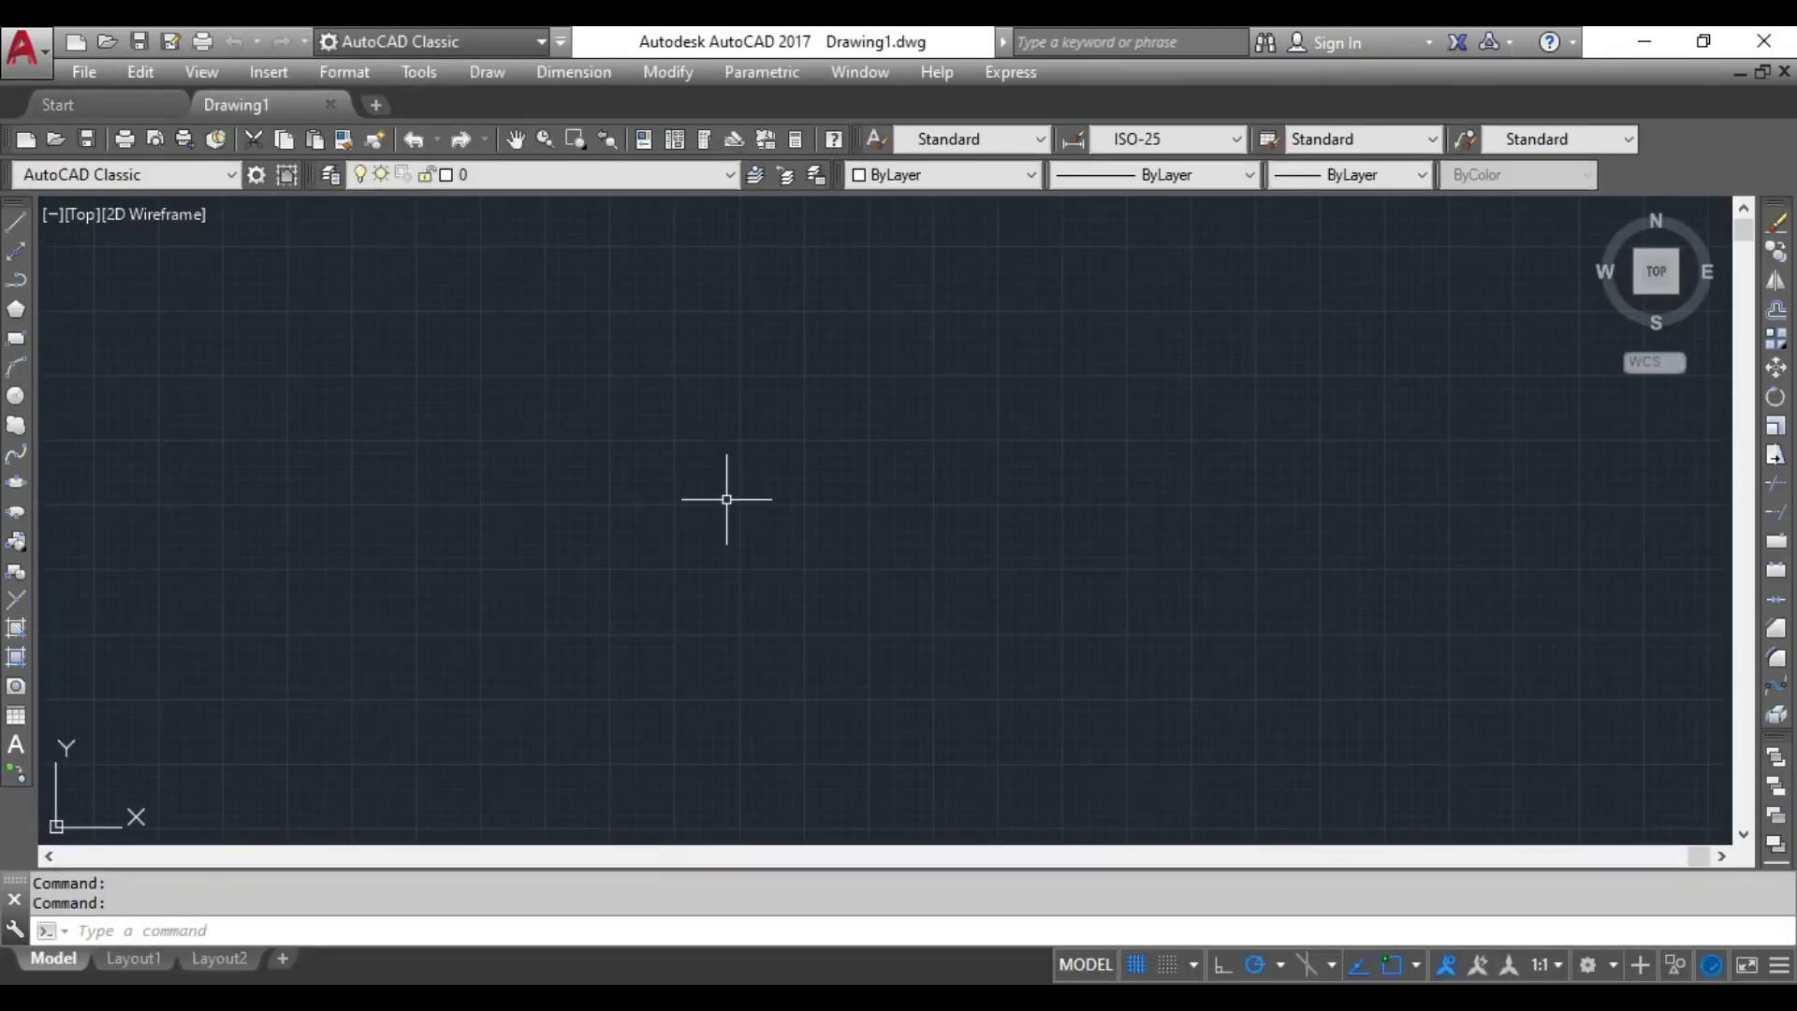
left_click(423, 75)
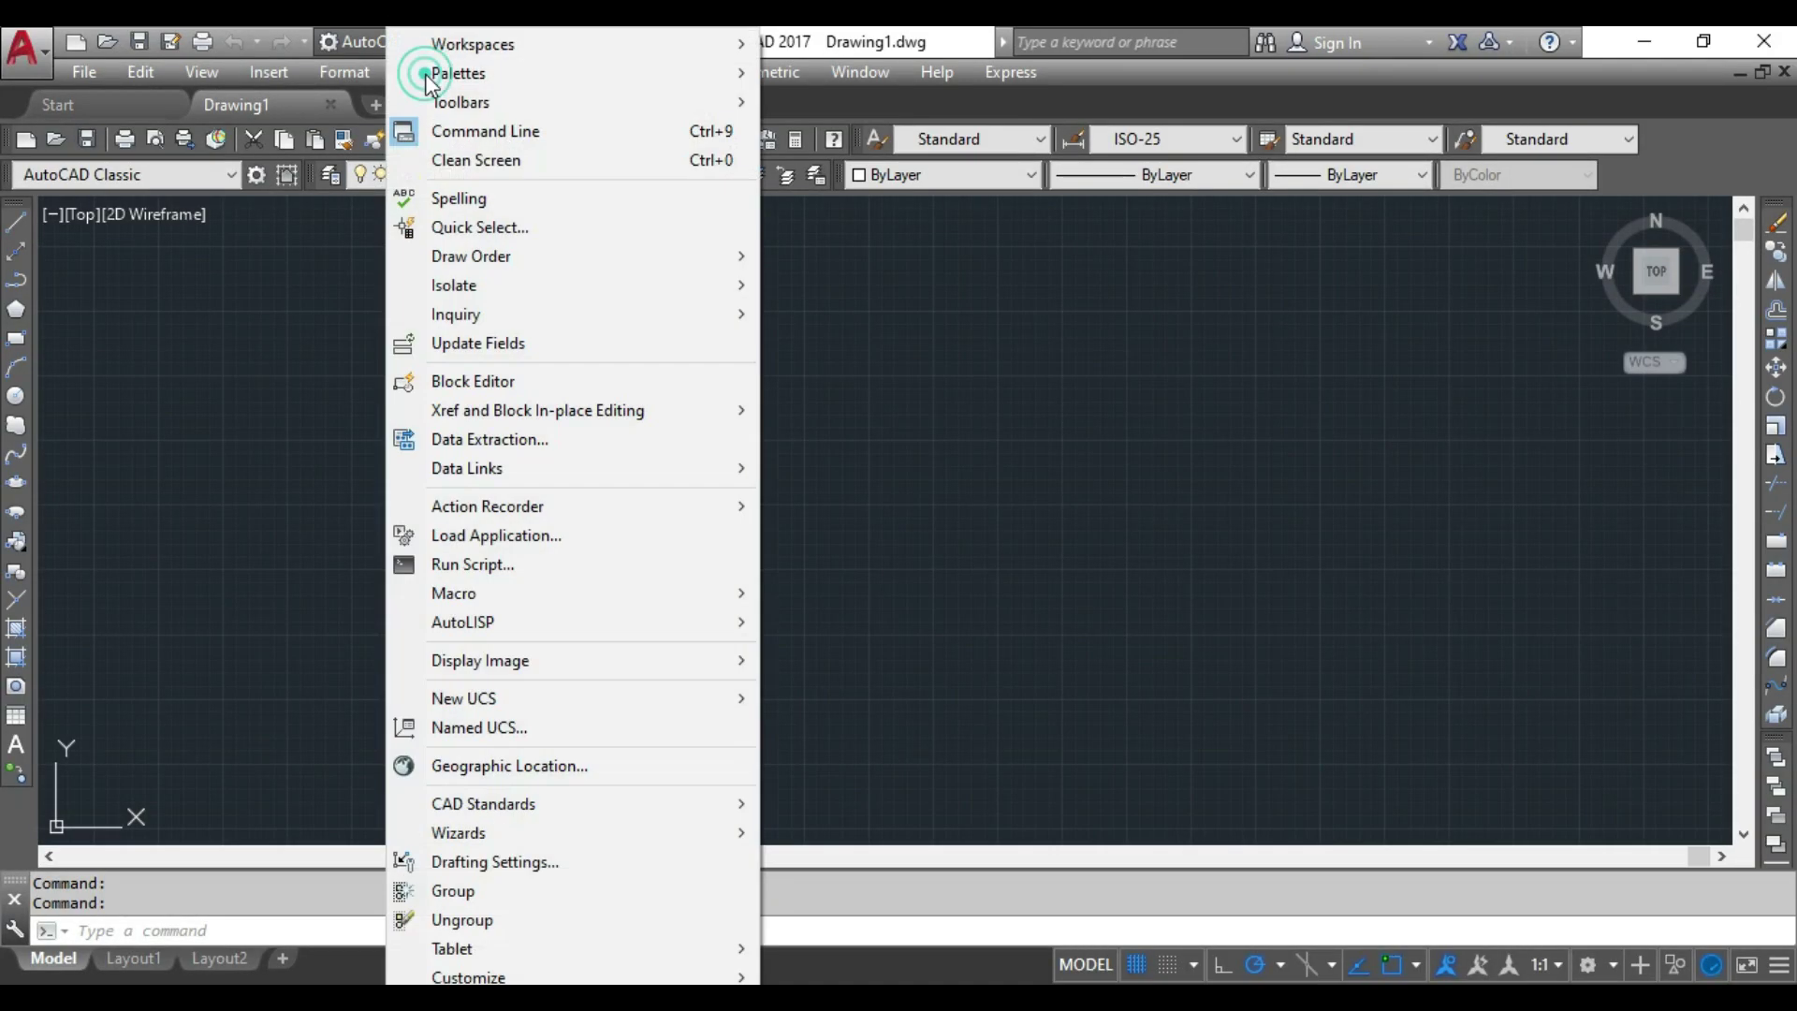
left_click(474, 980)
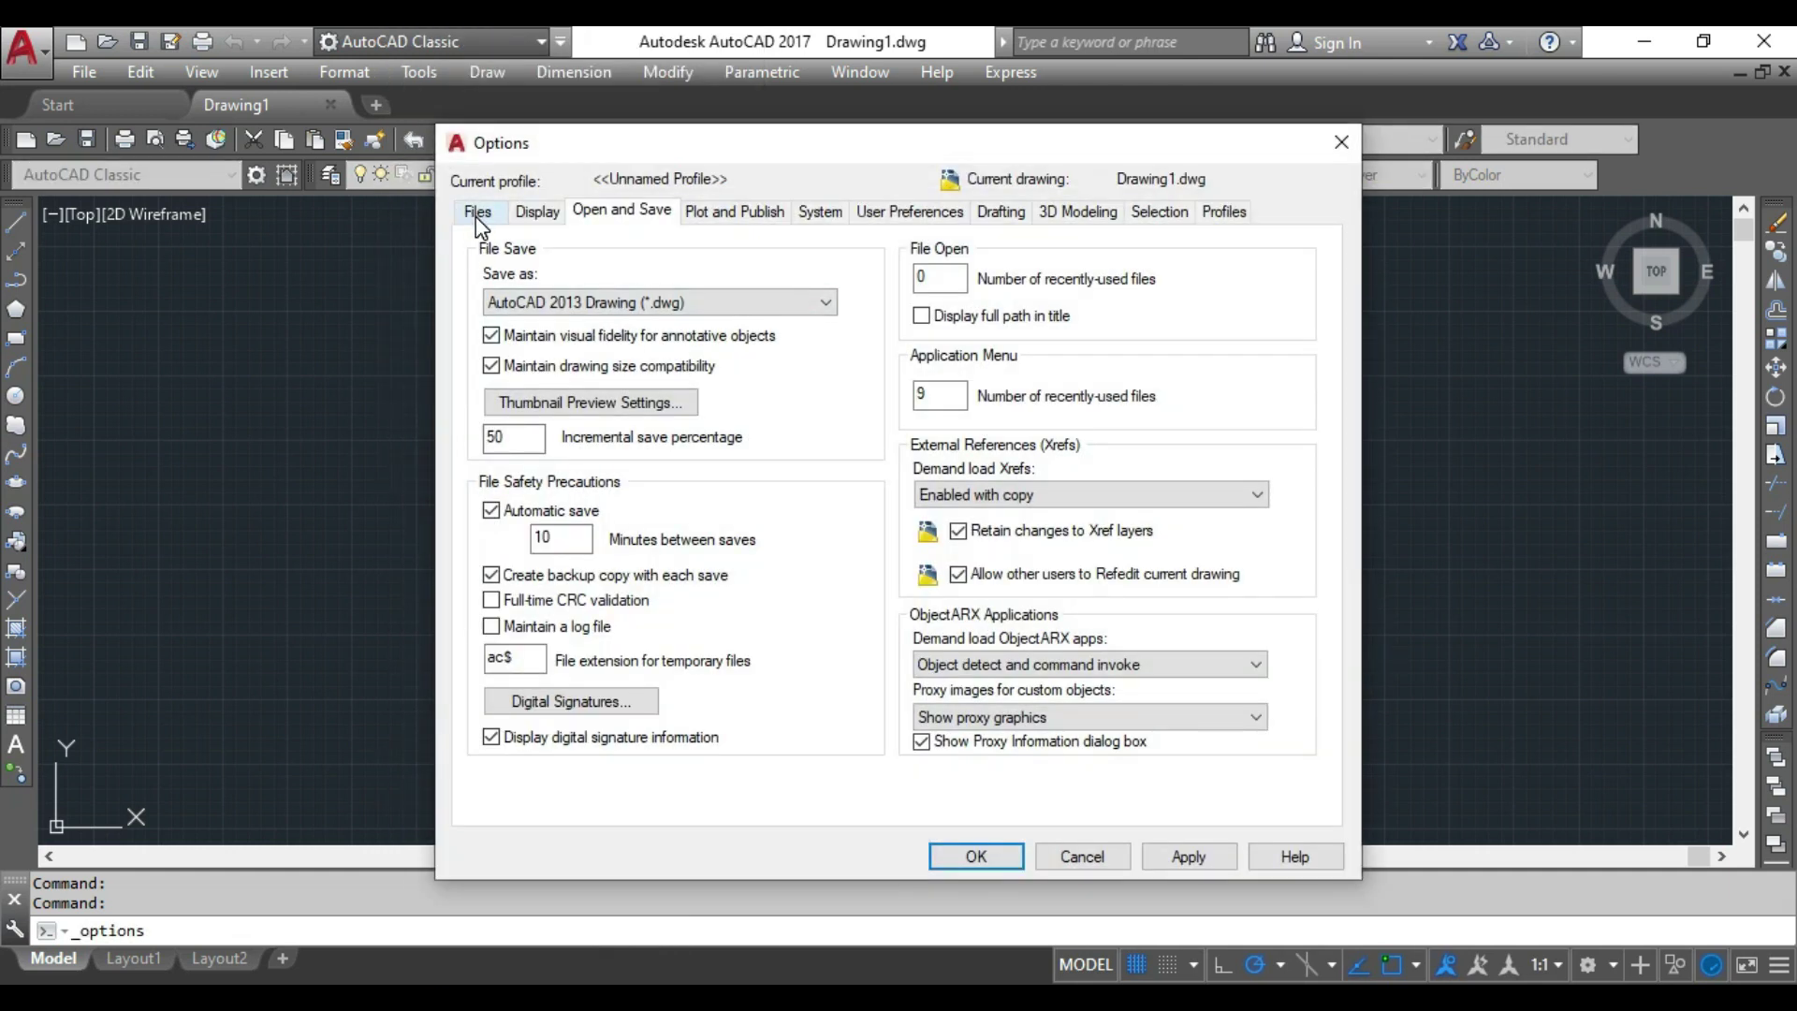
left_click(478, 220)
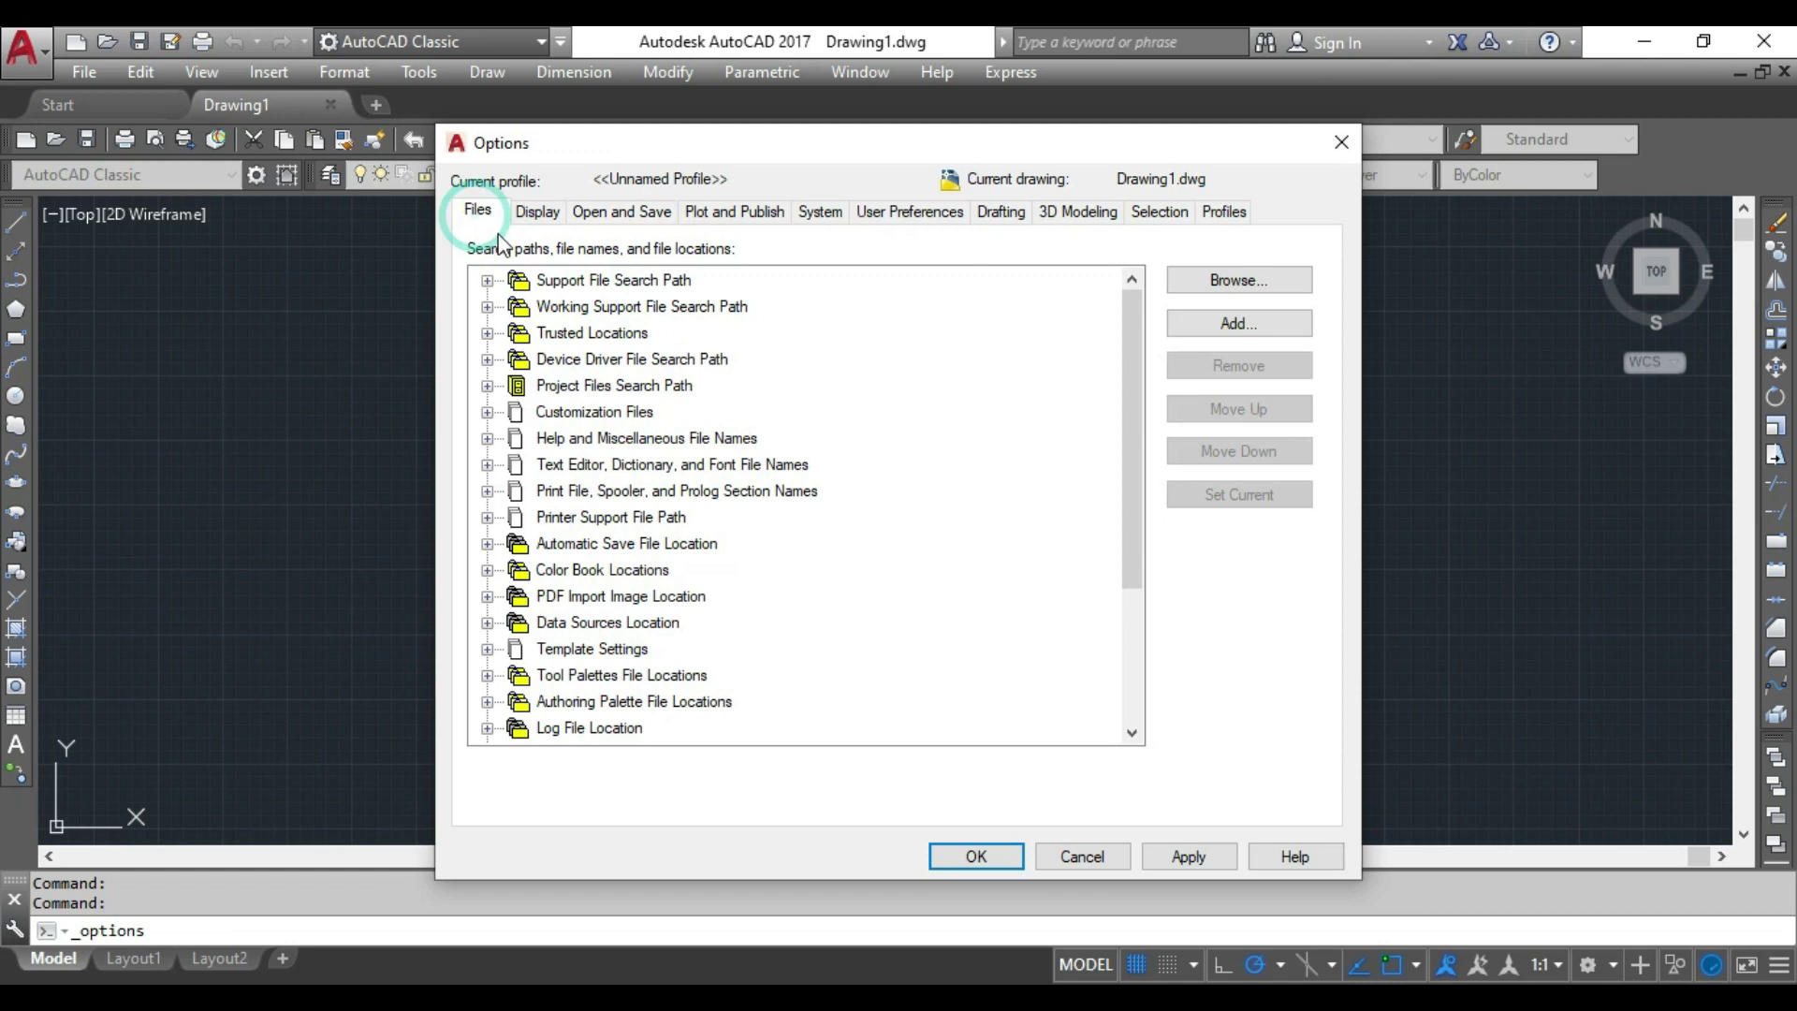
left_click(1222, 325)
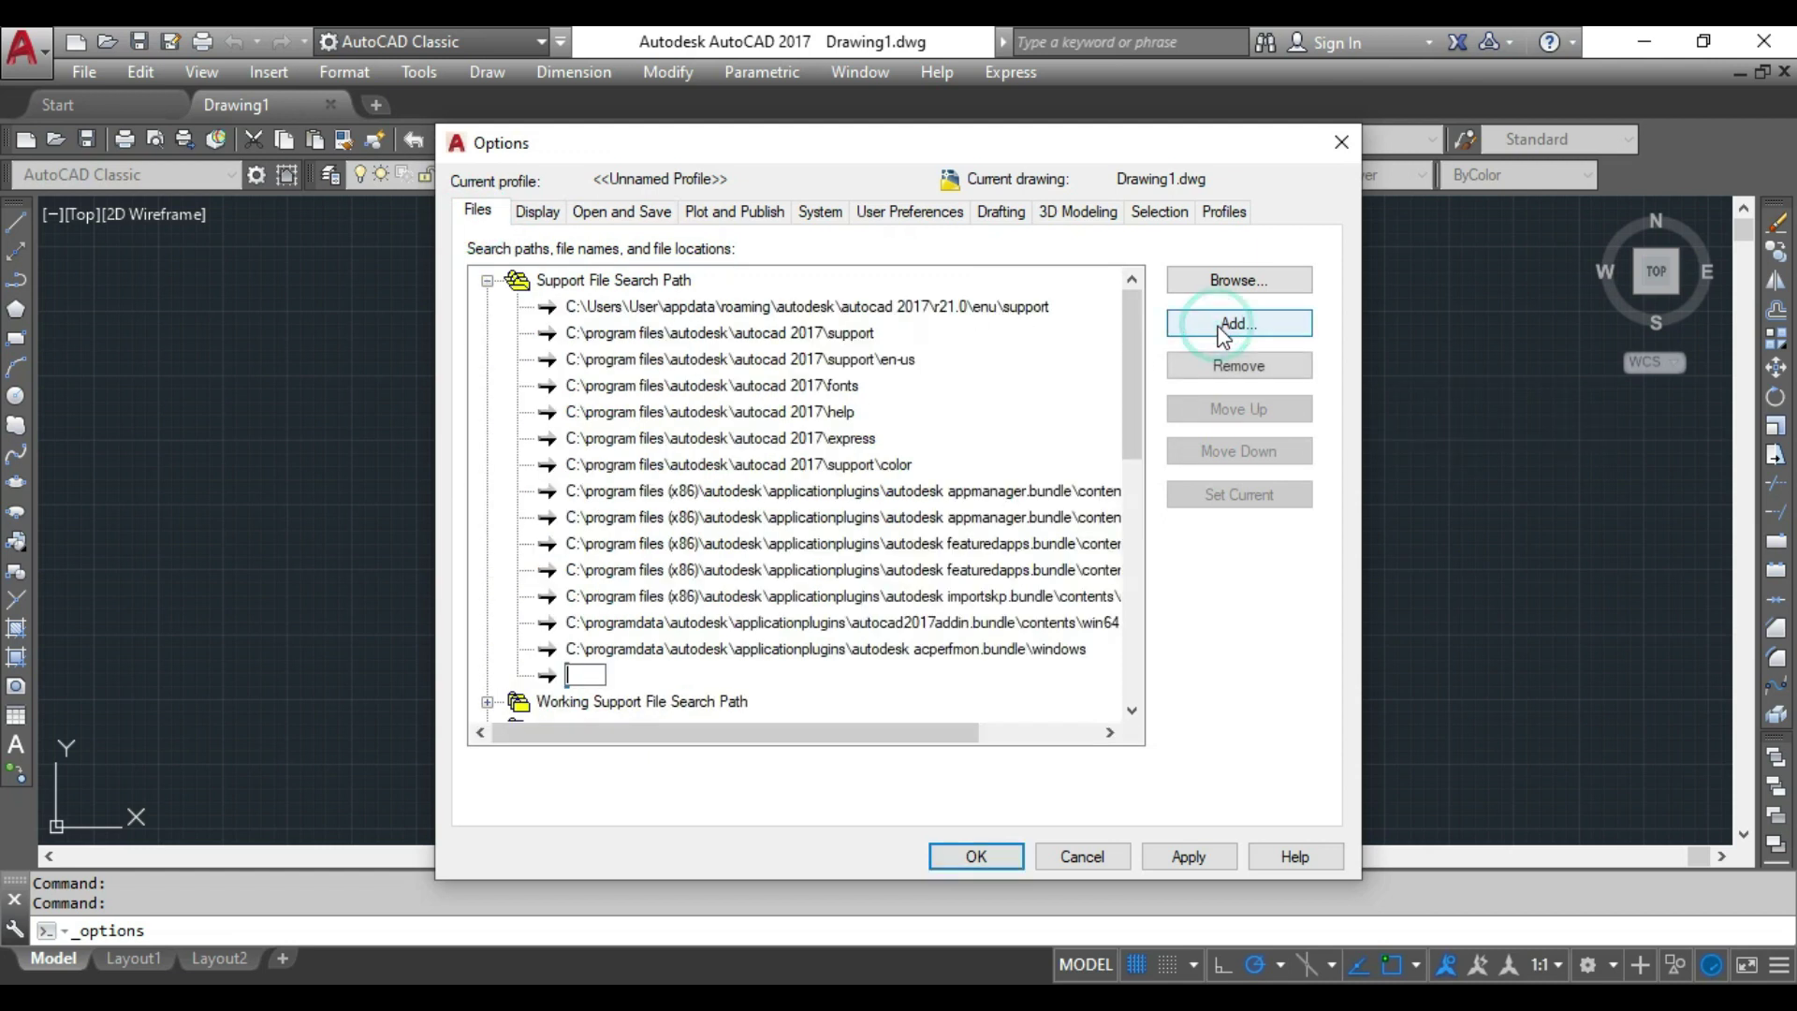
left_click(1231, 283)
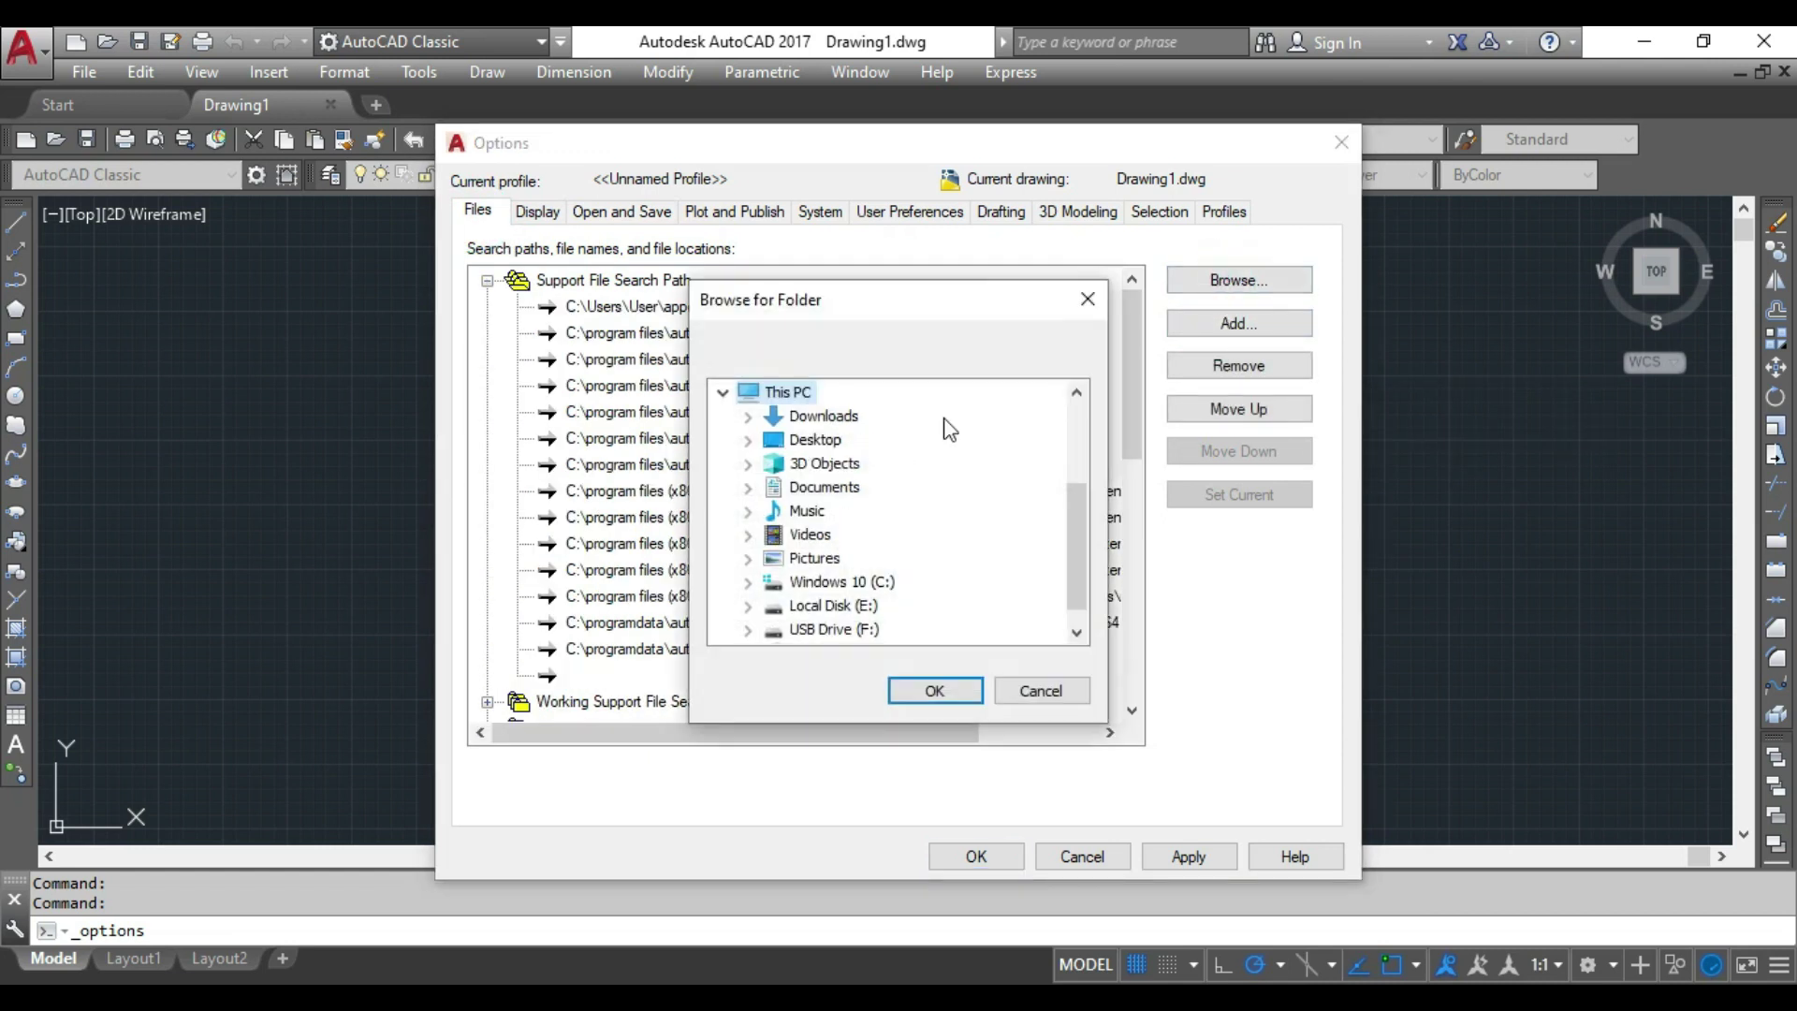
left_click(748, 582)
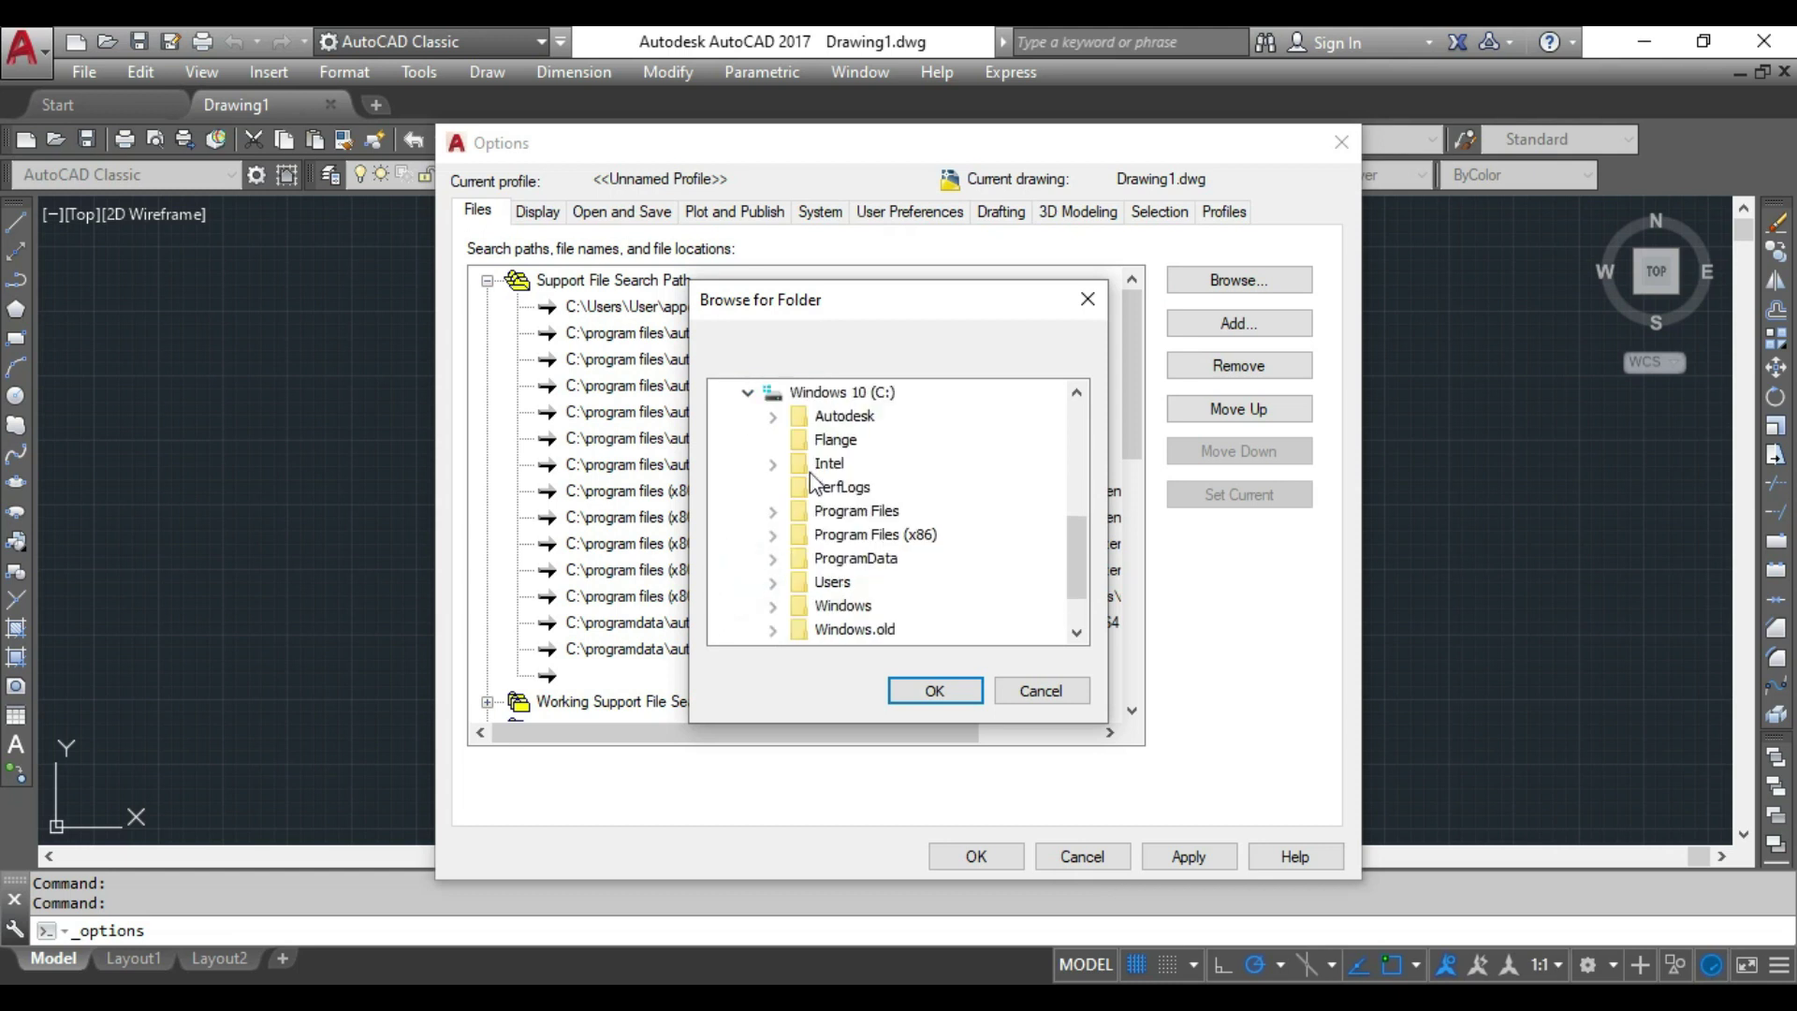
left_click(934, 692)
left_click(1189, 854)
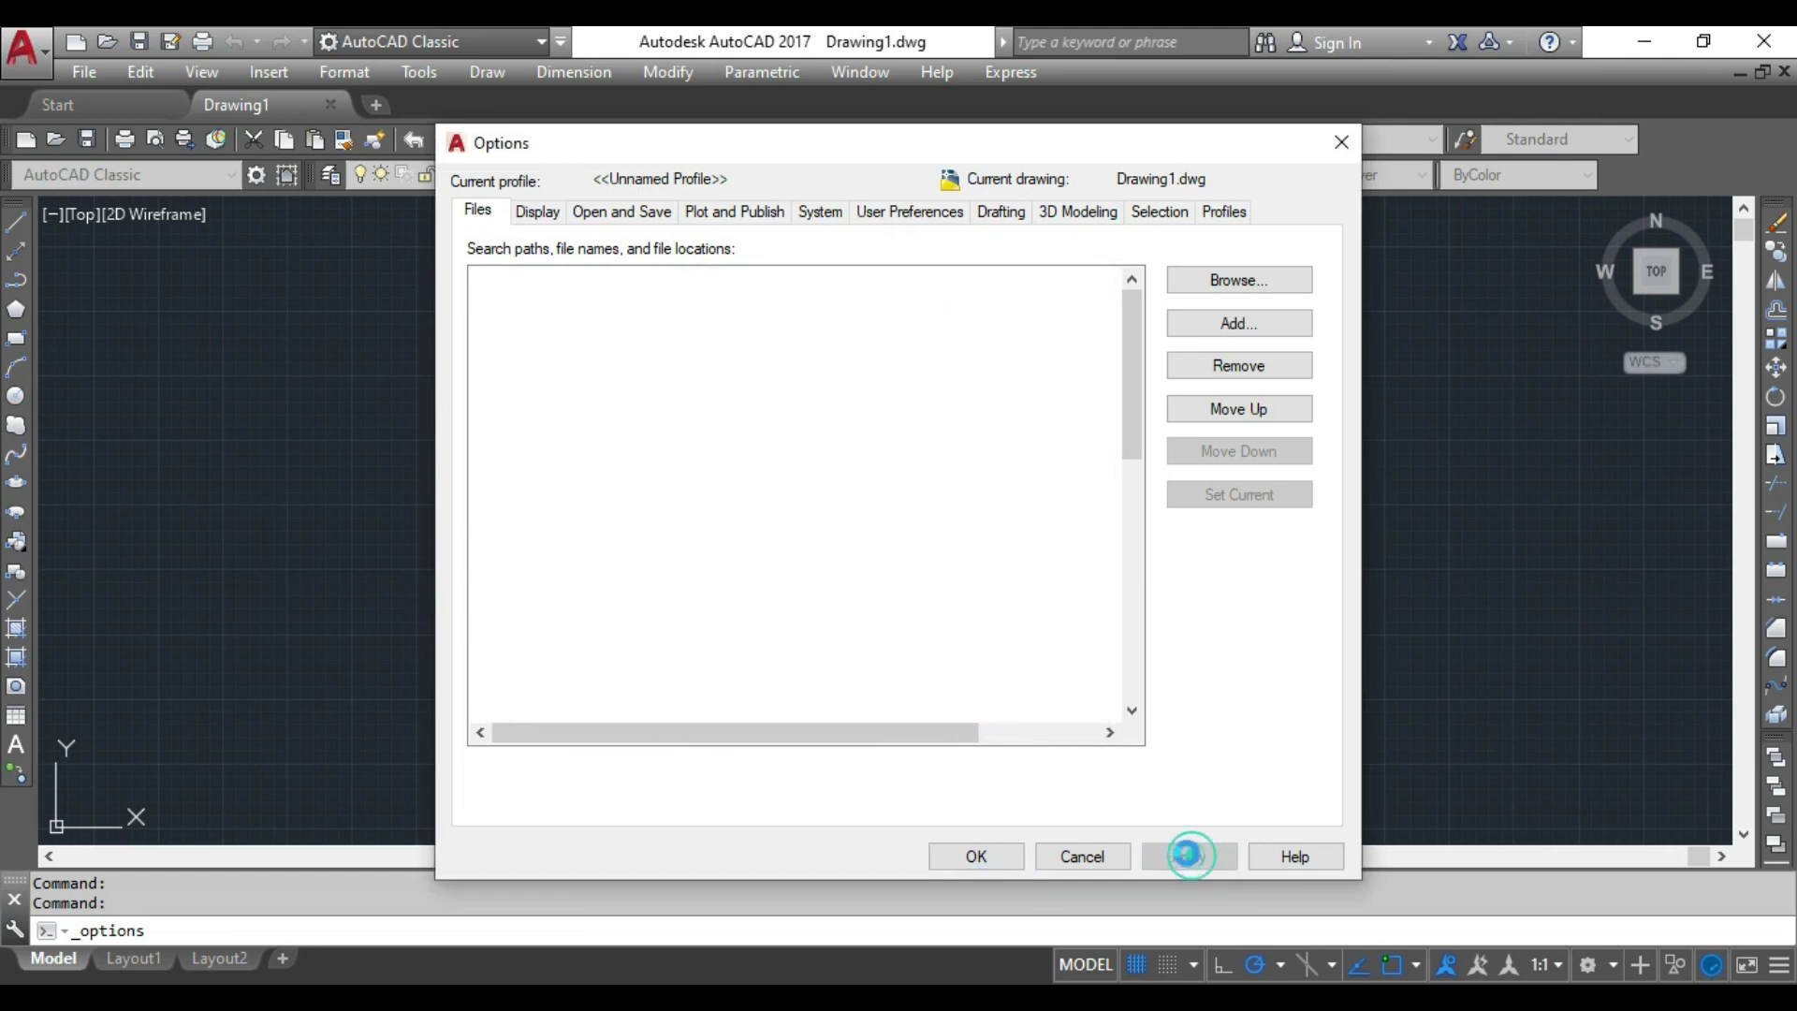
left_click(982, 862)
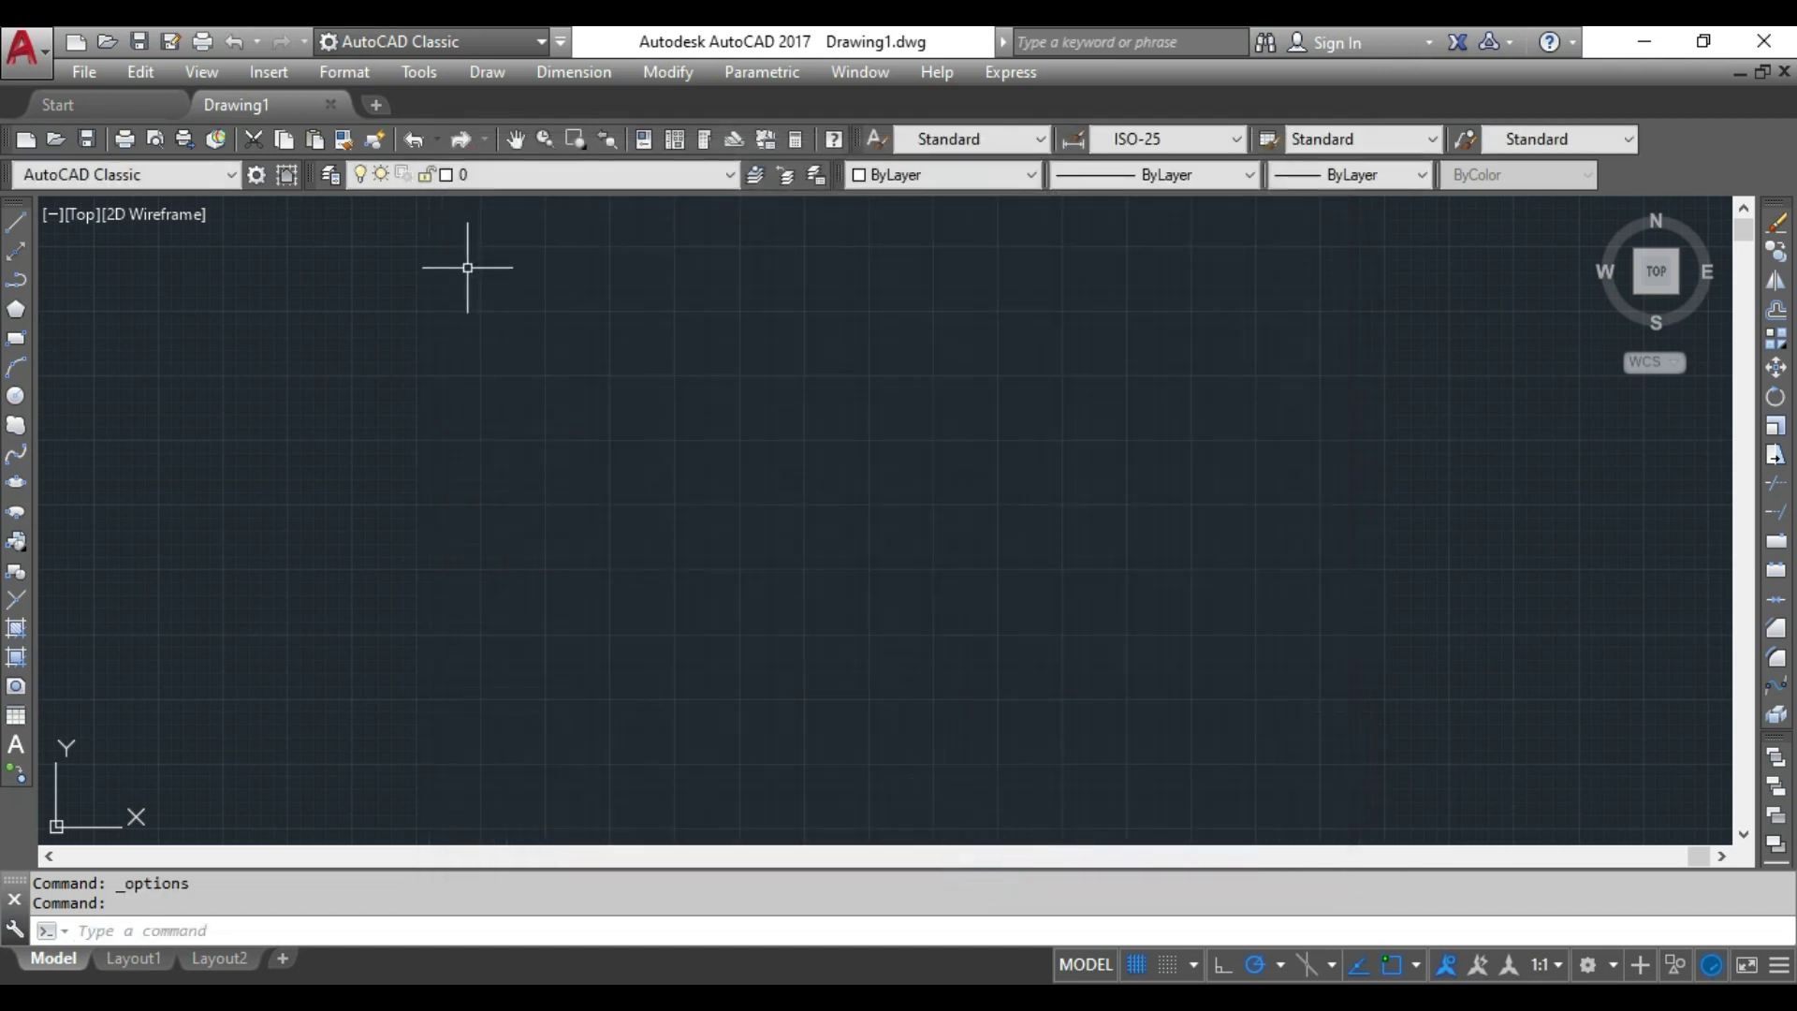
Load the Flange.lsp application from the C:\Flange folder
left_click(421, 75)
mouse_move(464, 621)
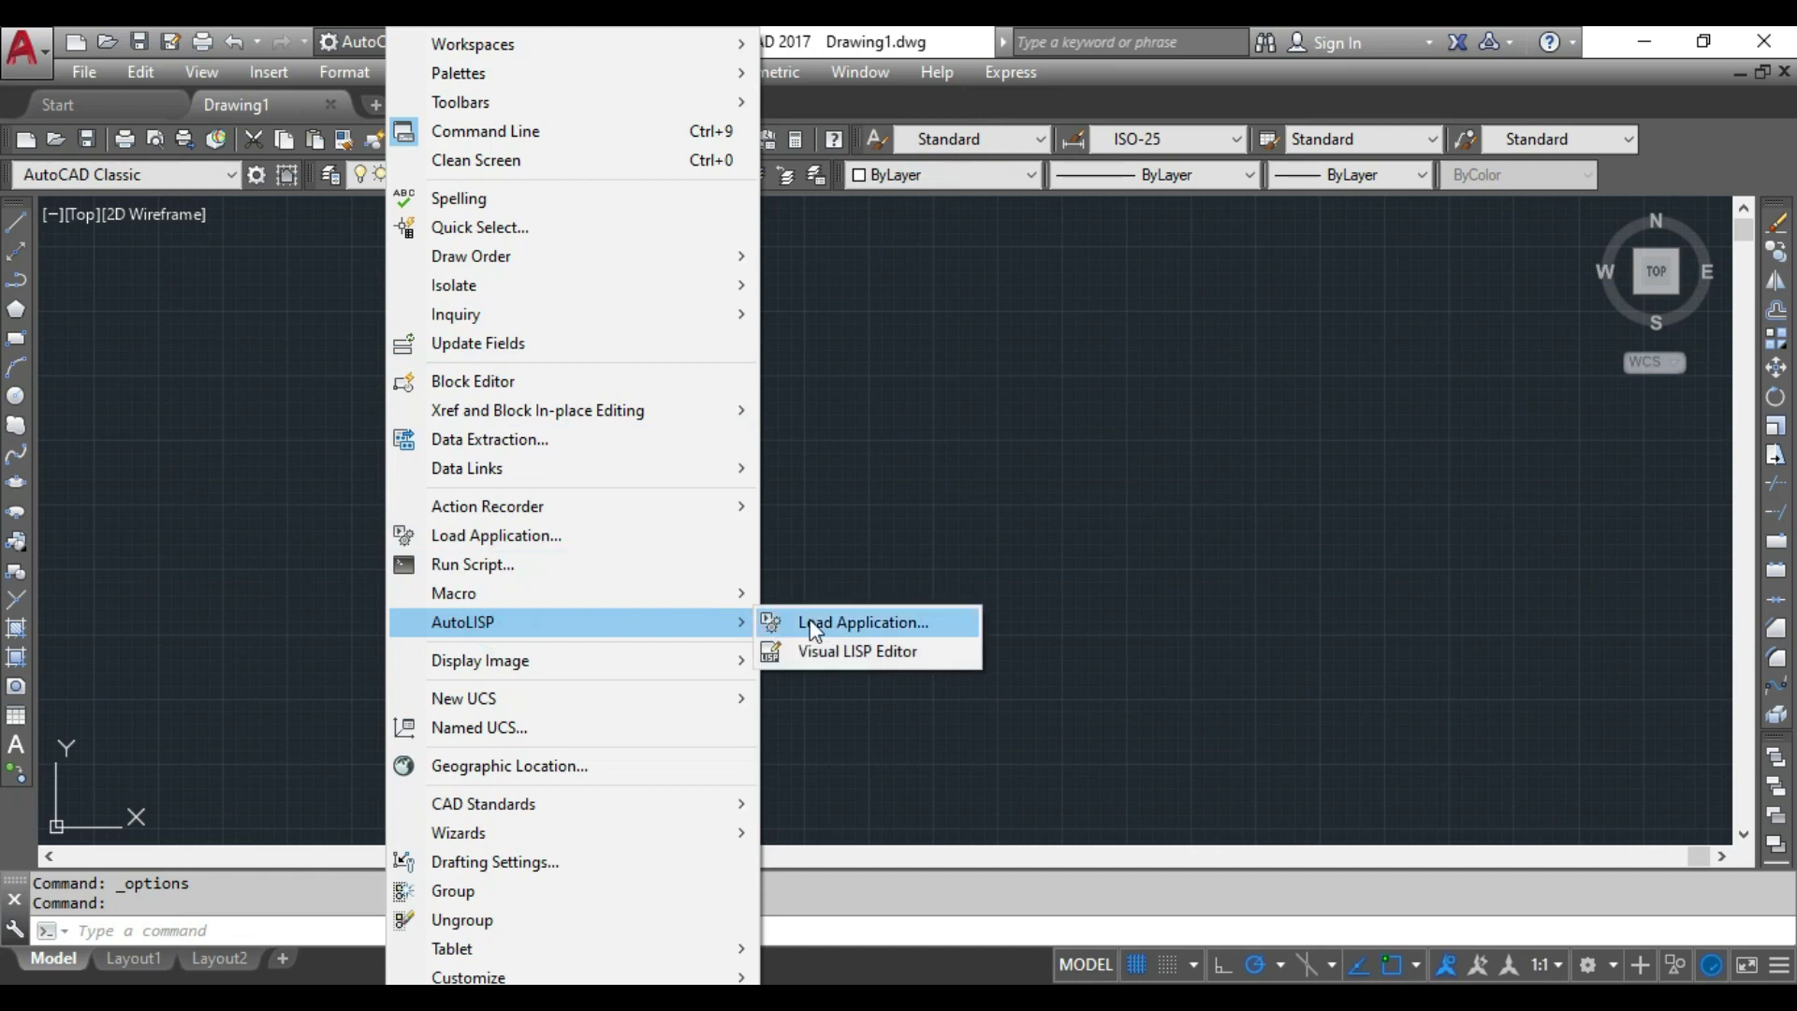
left_click(817, 620)
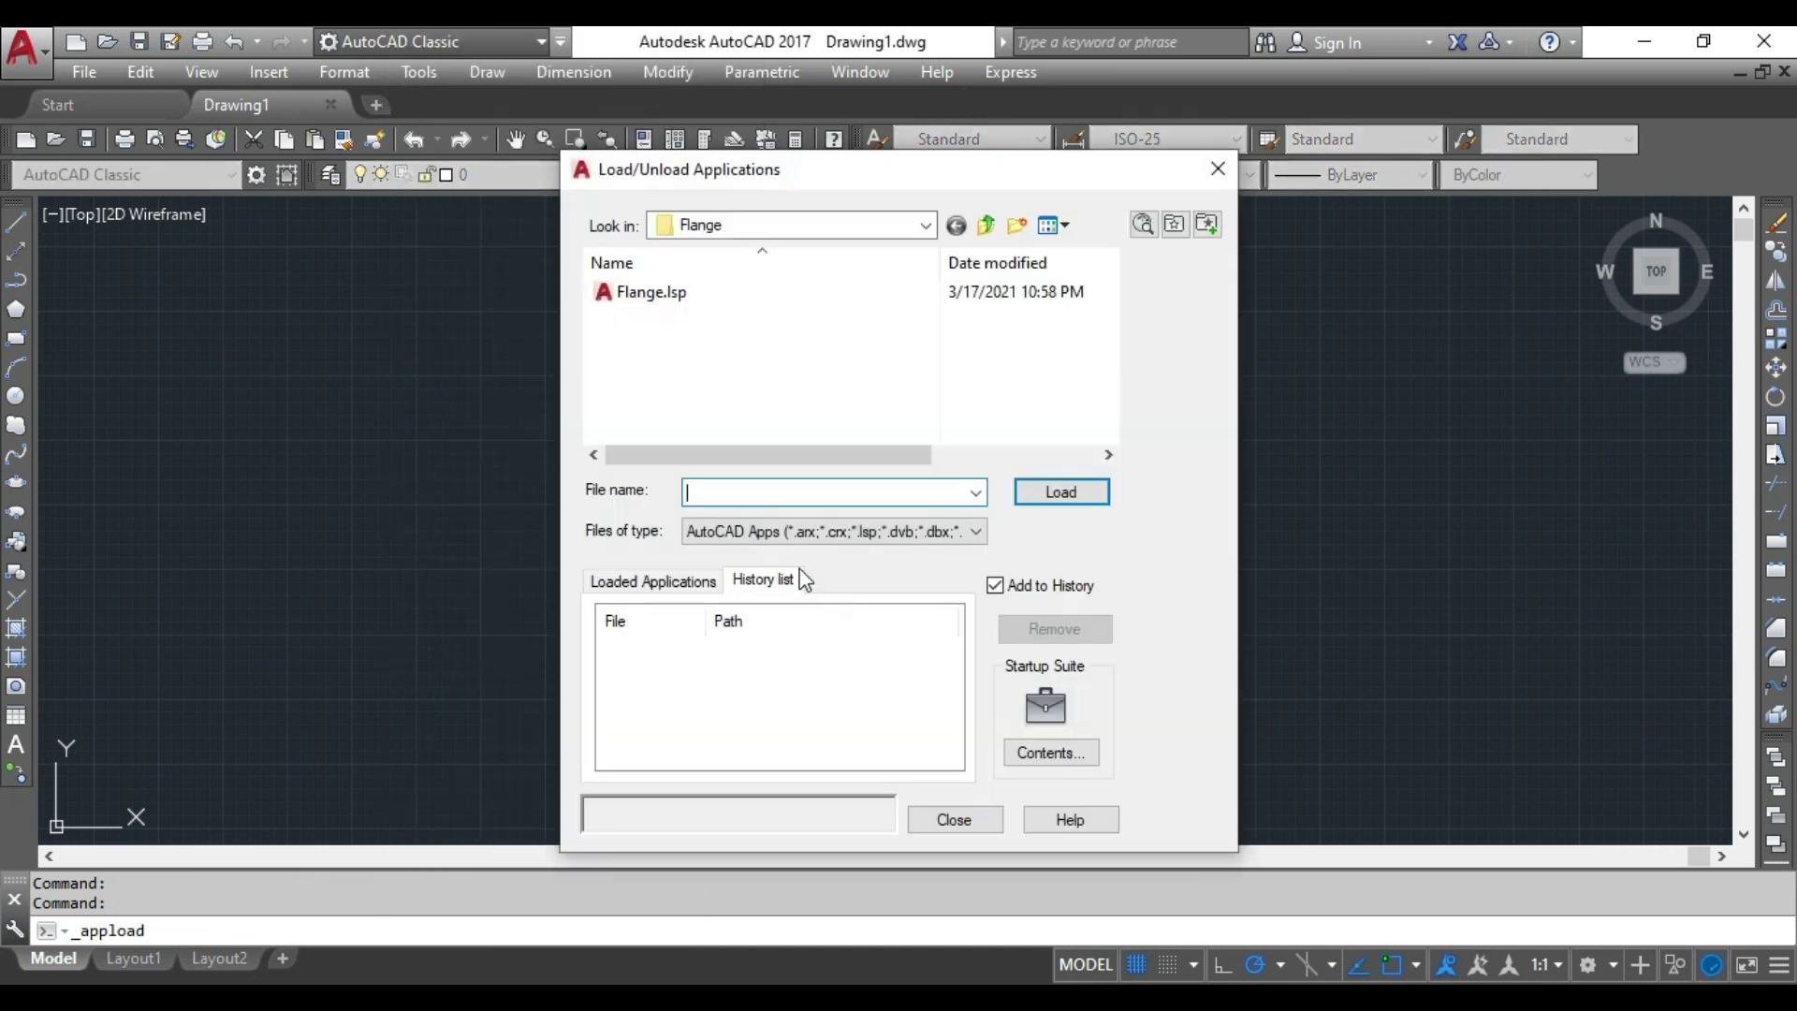
left_click(702, 234)
left_click(704, 229)
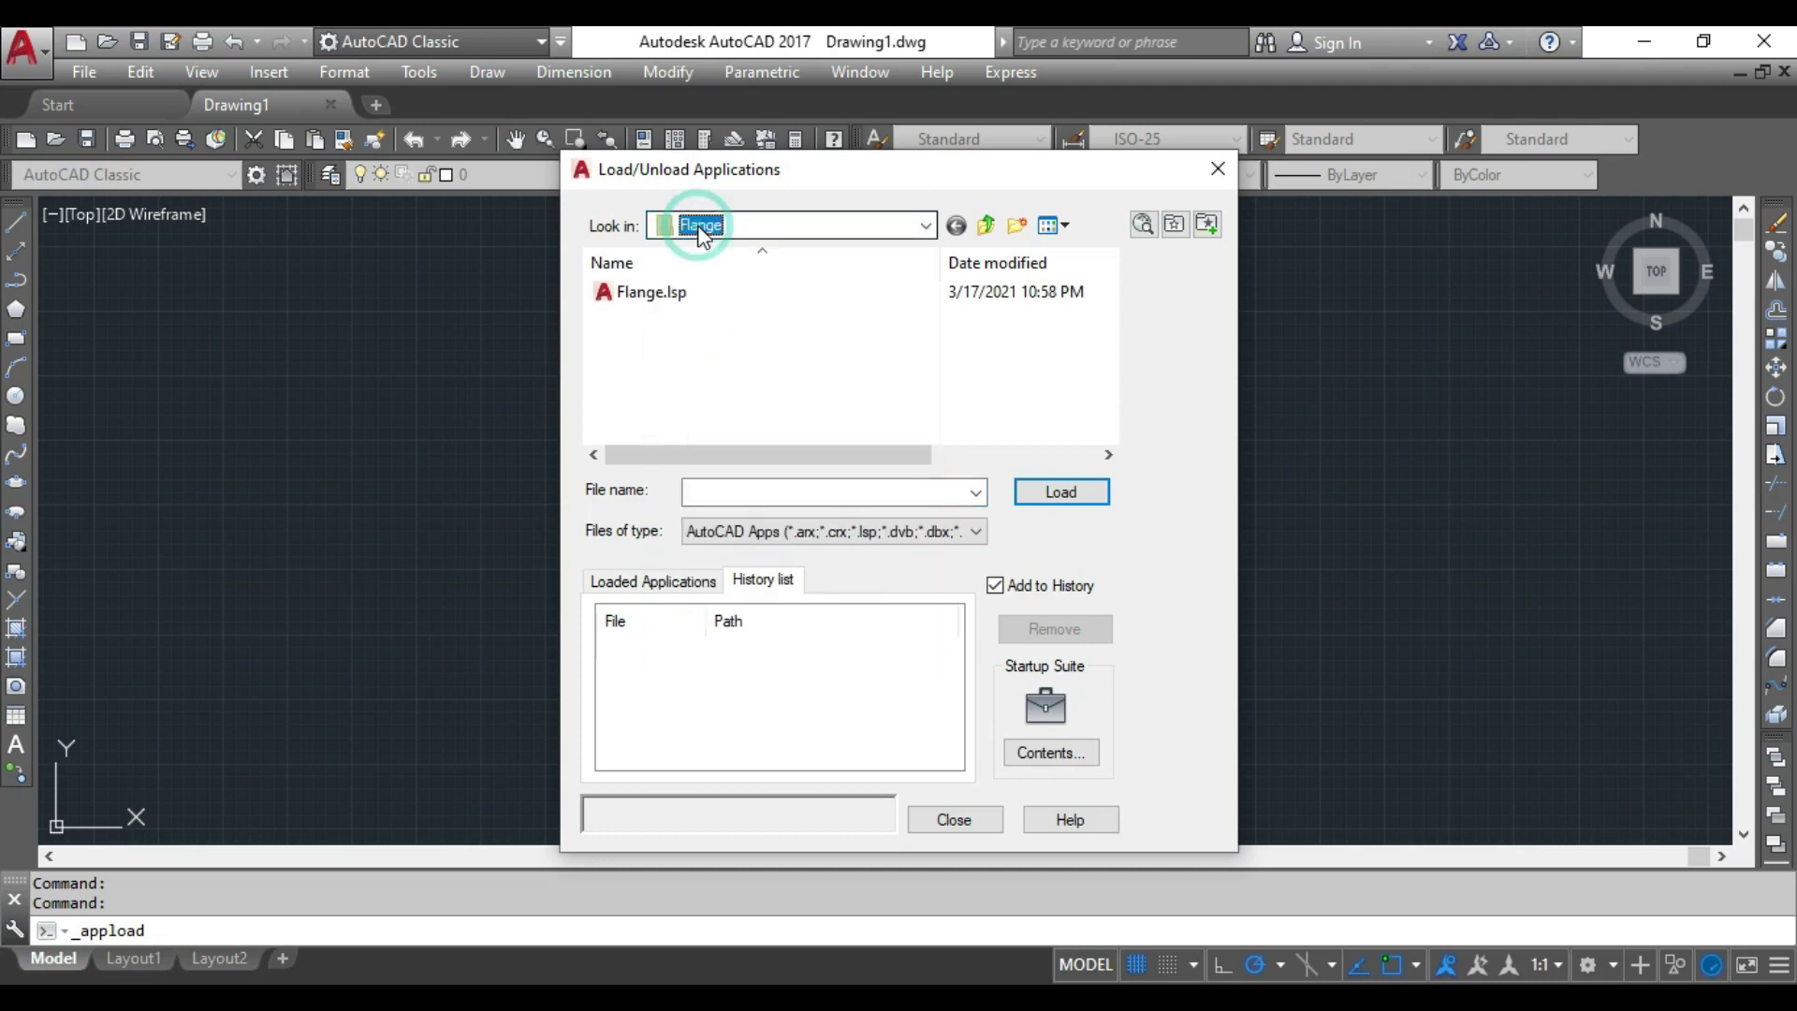
left_click(652, 297)
left_click(704, 582)
left_click(1000, 585)
left_click(1000, 585)
left_click(665, 304)
left_click(1056, 491)
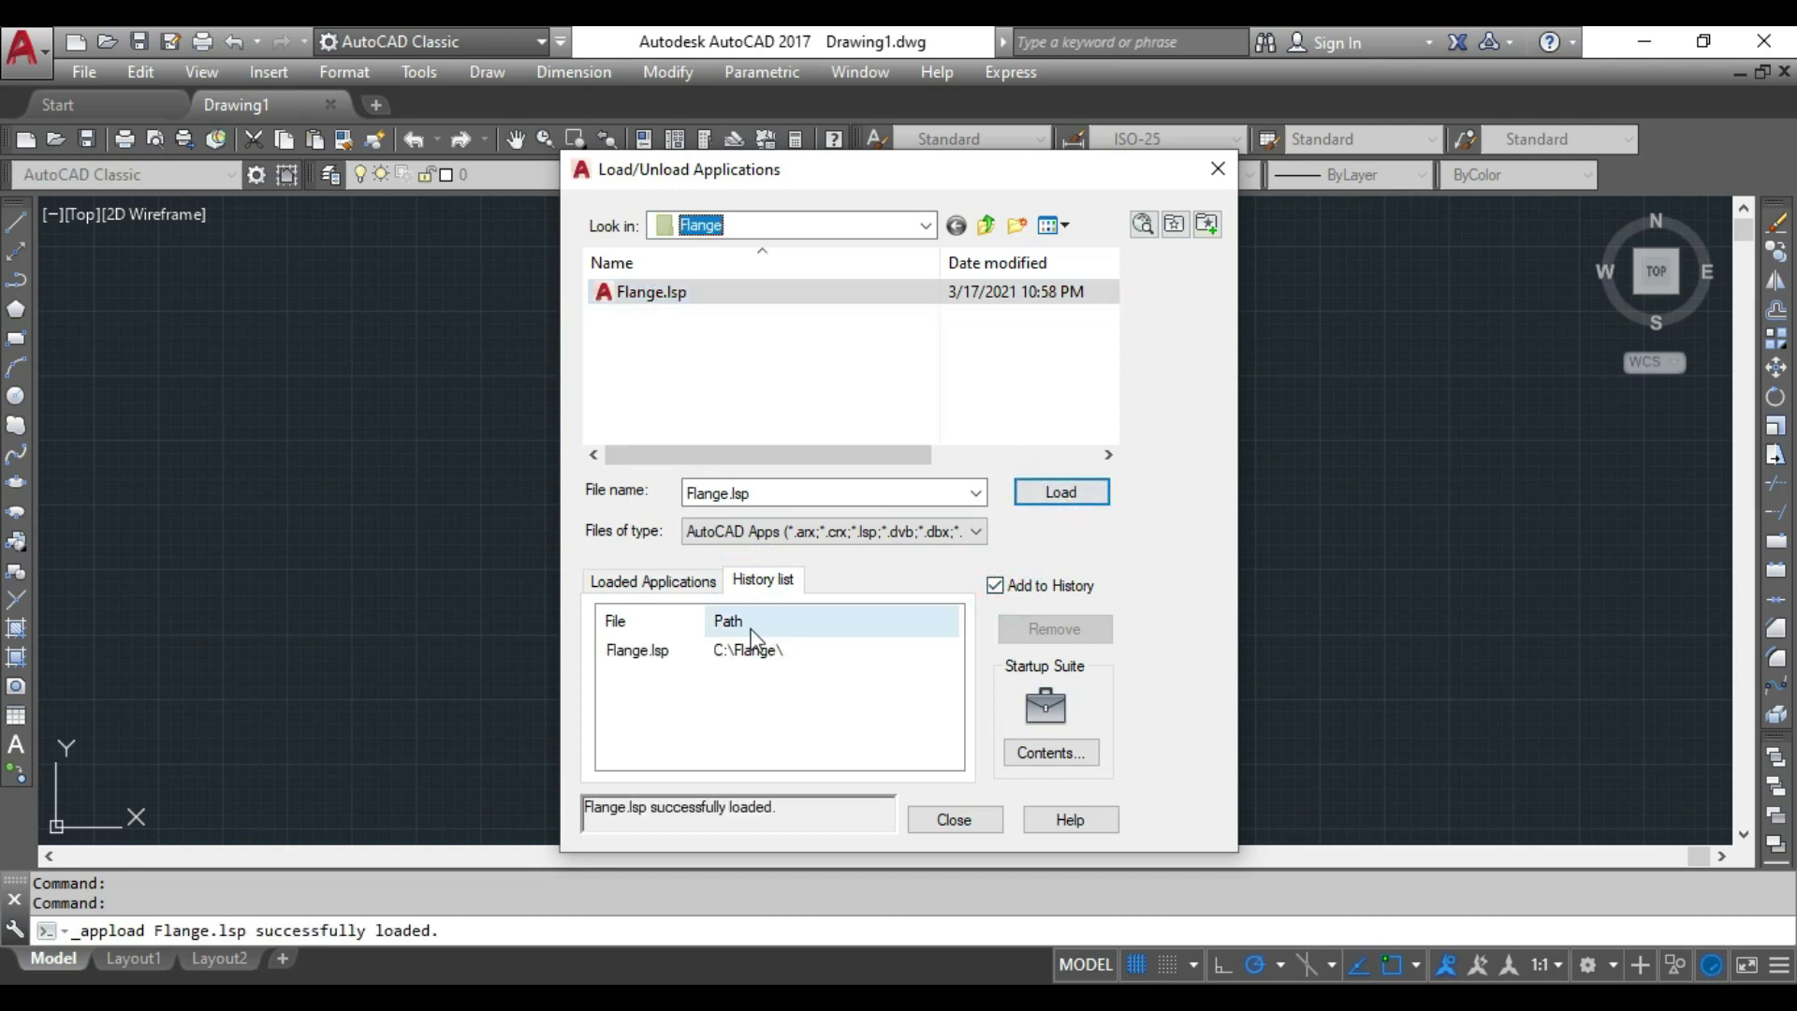
Add Flange.lsp to the Startup Suite so it loads automatically
left_click(653, 652)
left_click(1050, 753)
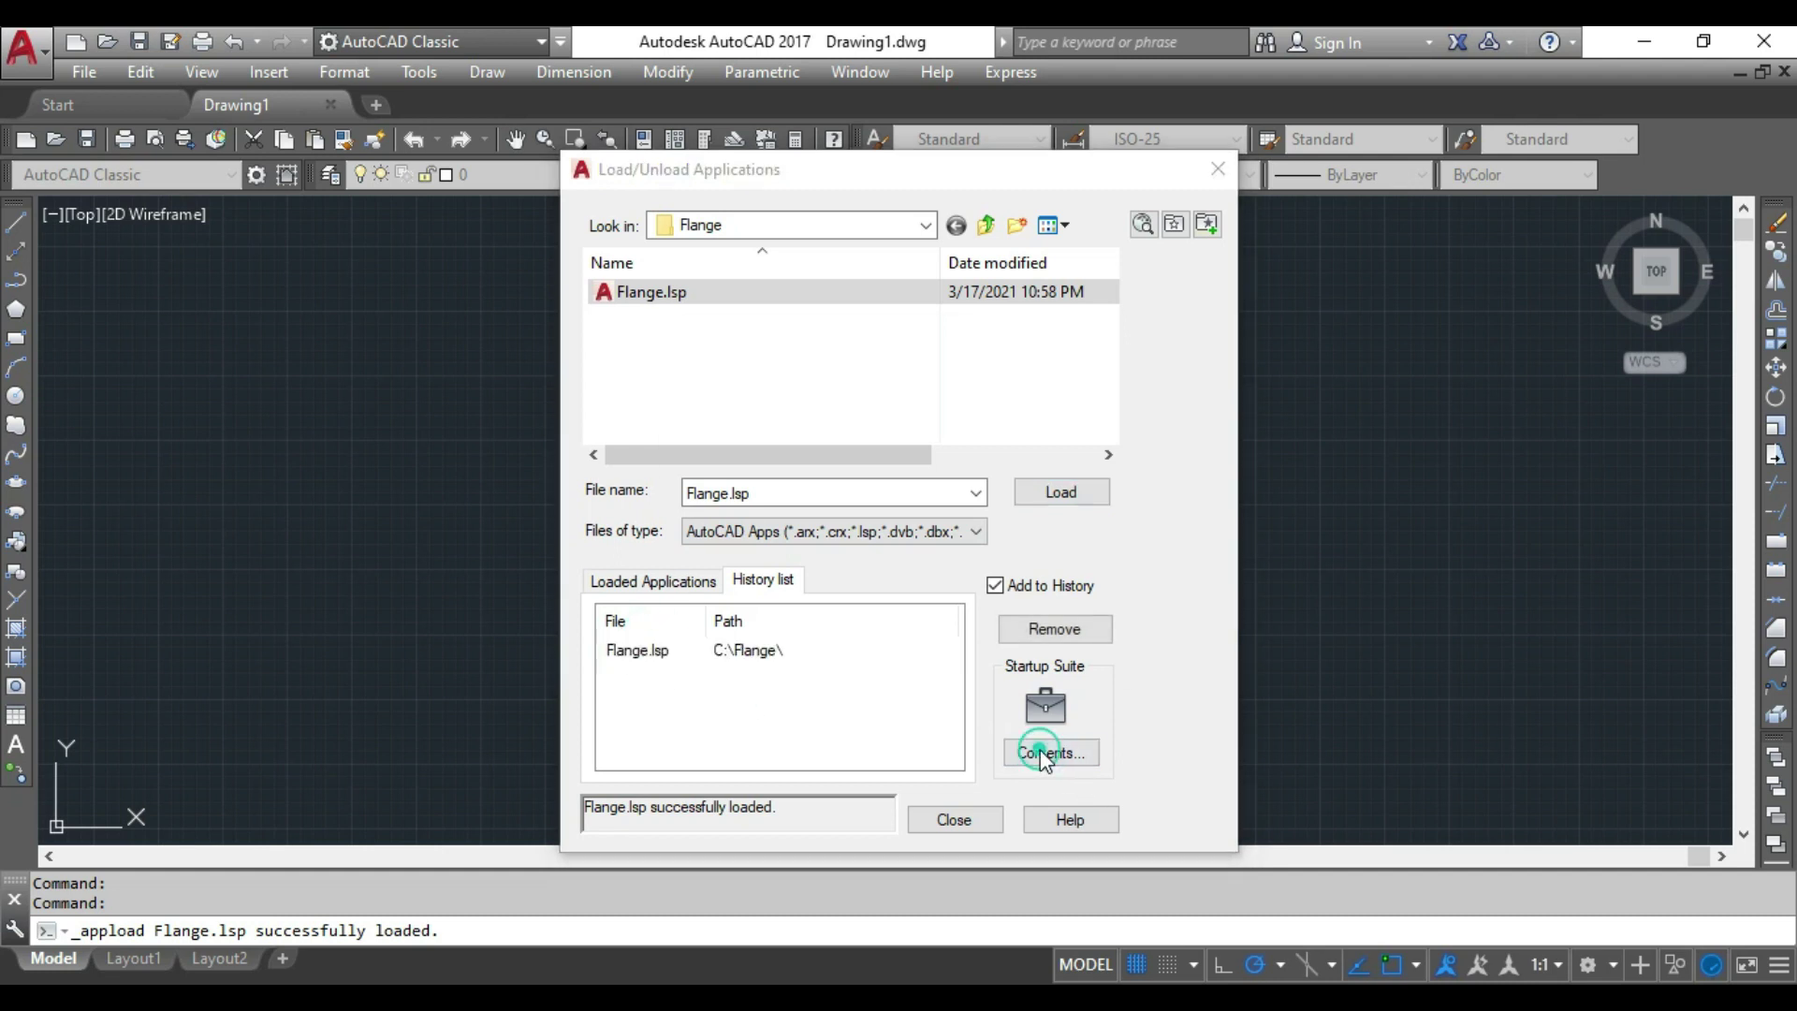
left_click(740, 647)
left_click(992, 506)
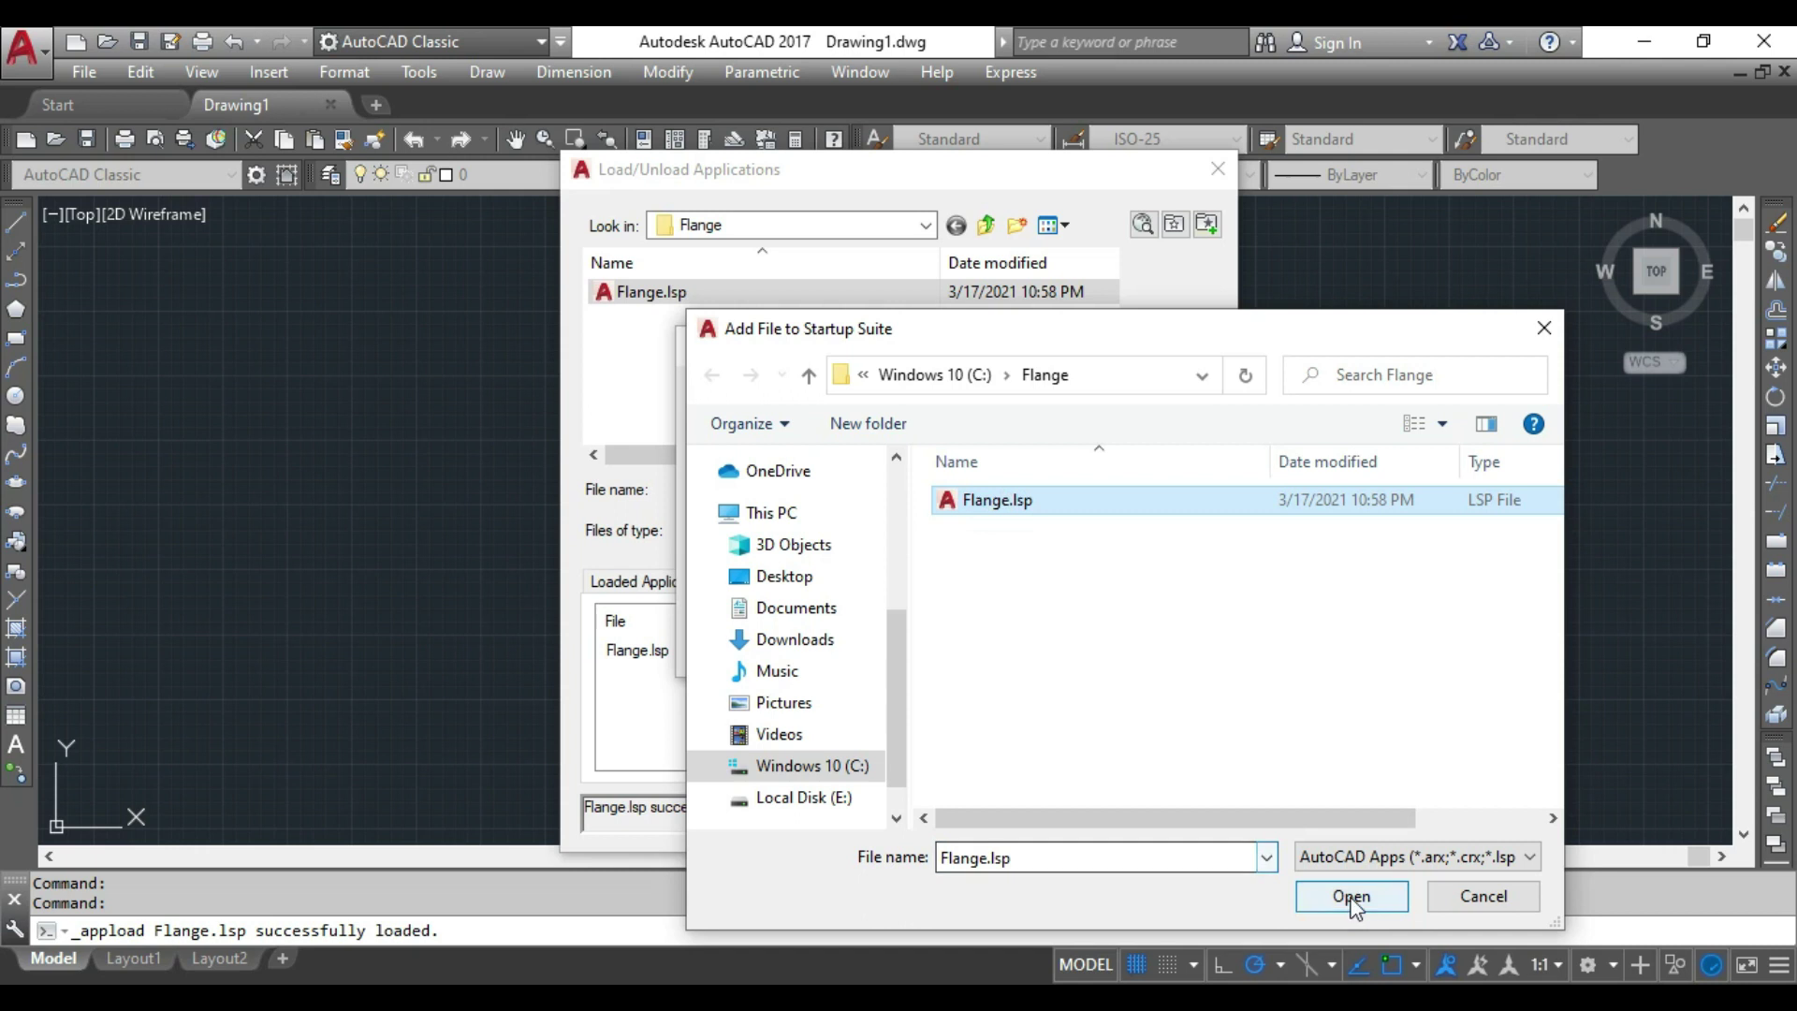
left_click(1350, 895)
left_click(949, 648)
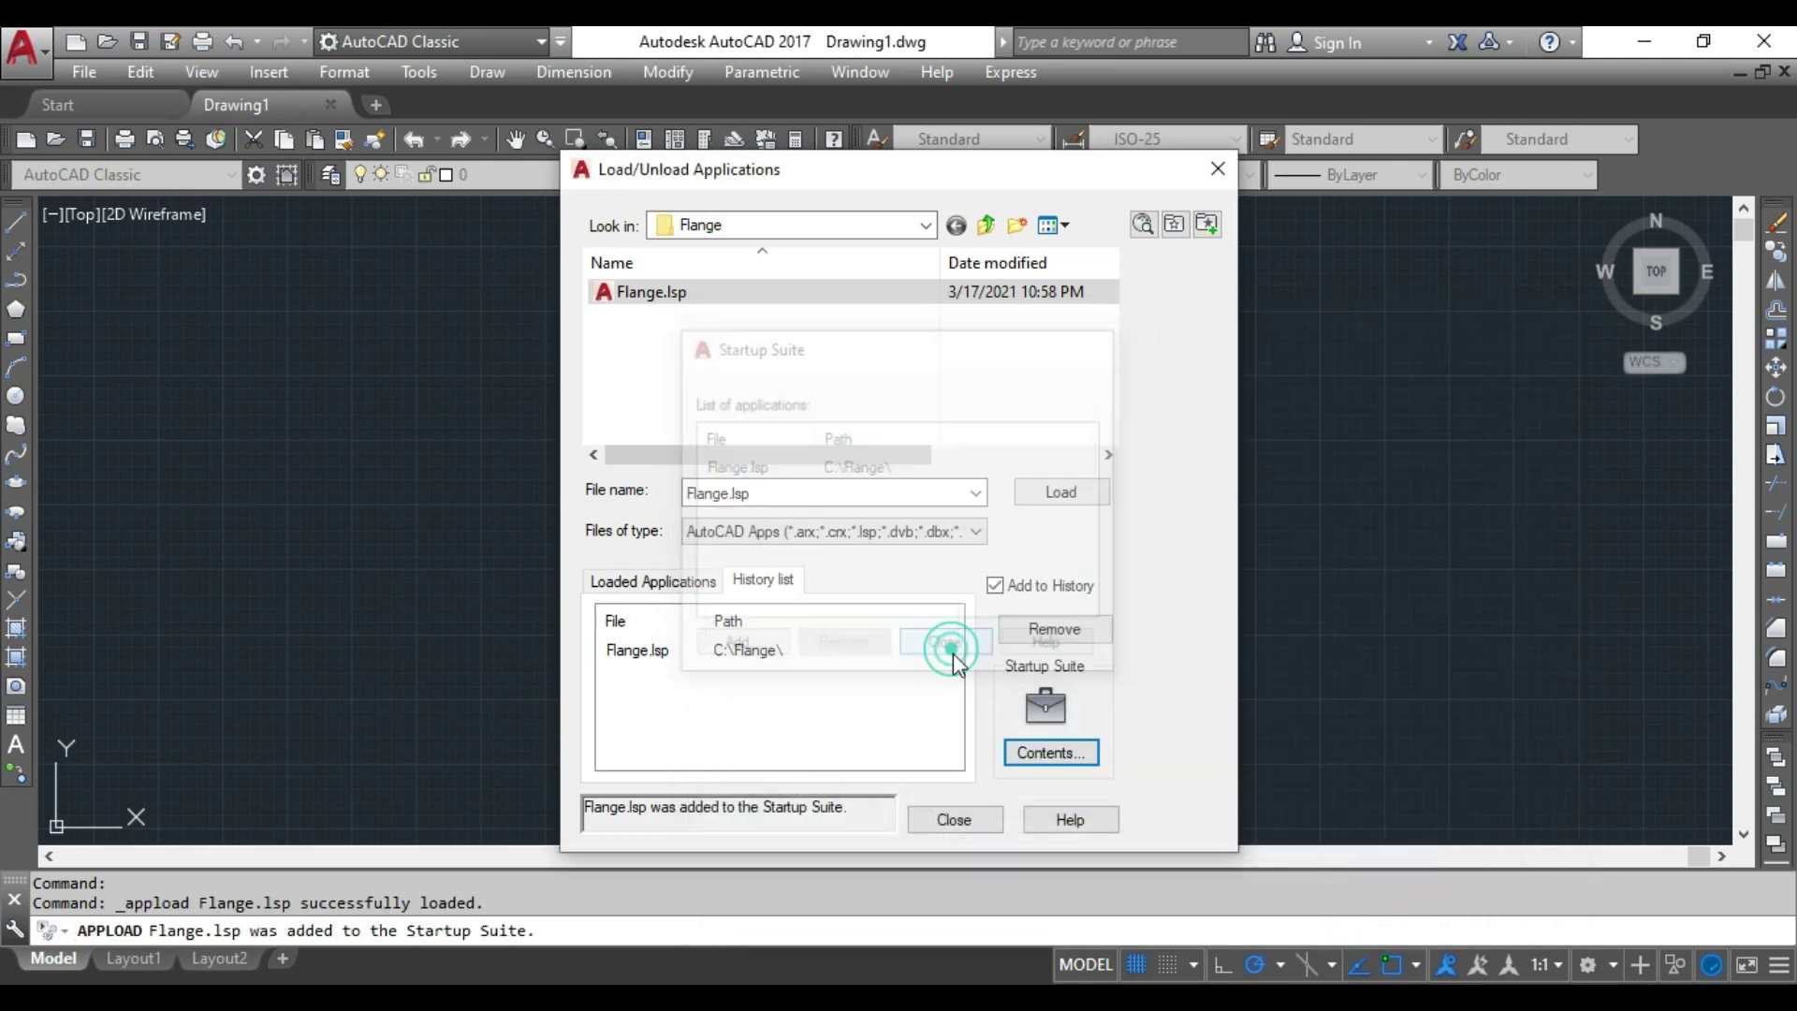
left_click(954, 820)
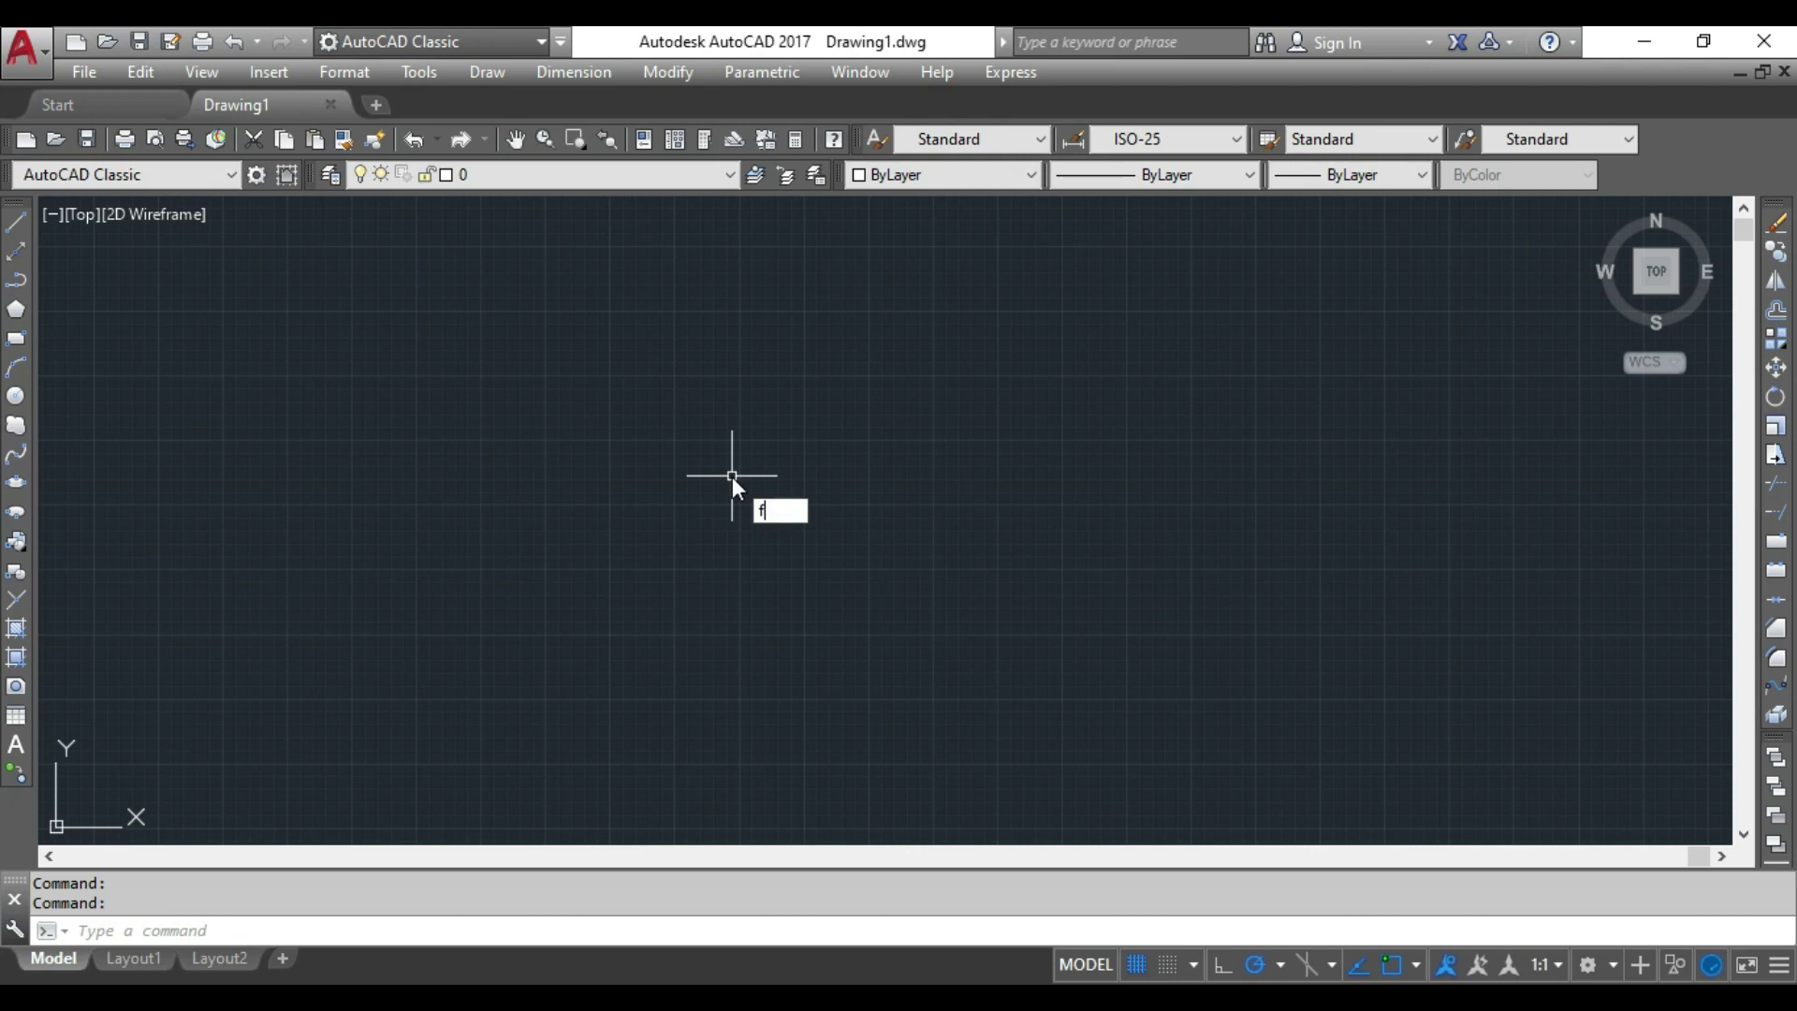
Draw a 150 nominal bore SABS 1123 flange plan with eight bolt holes
type("la")
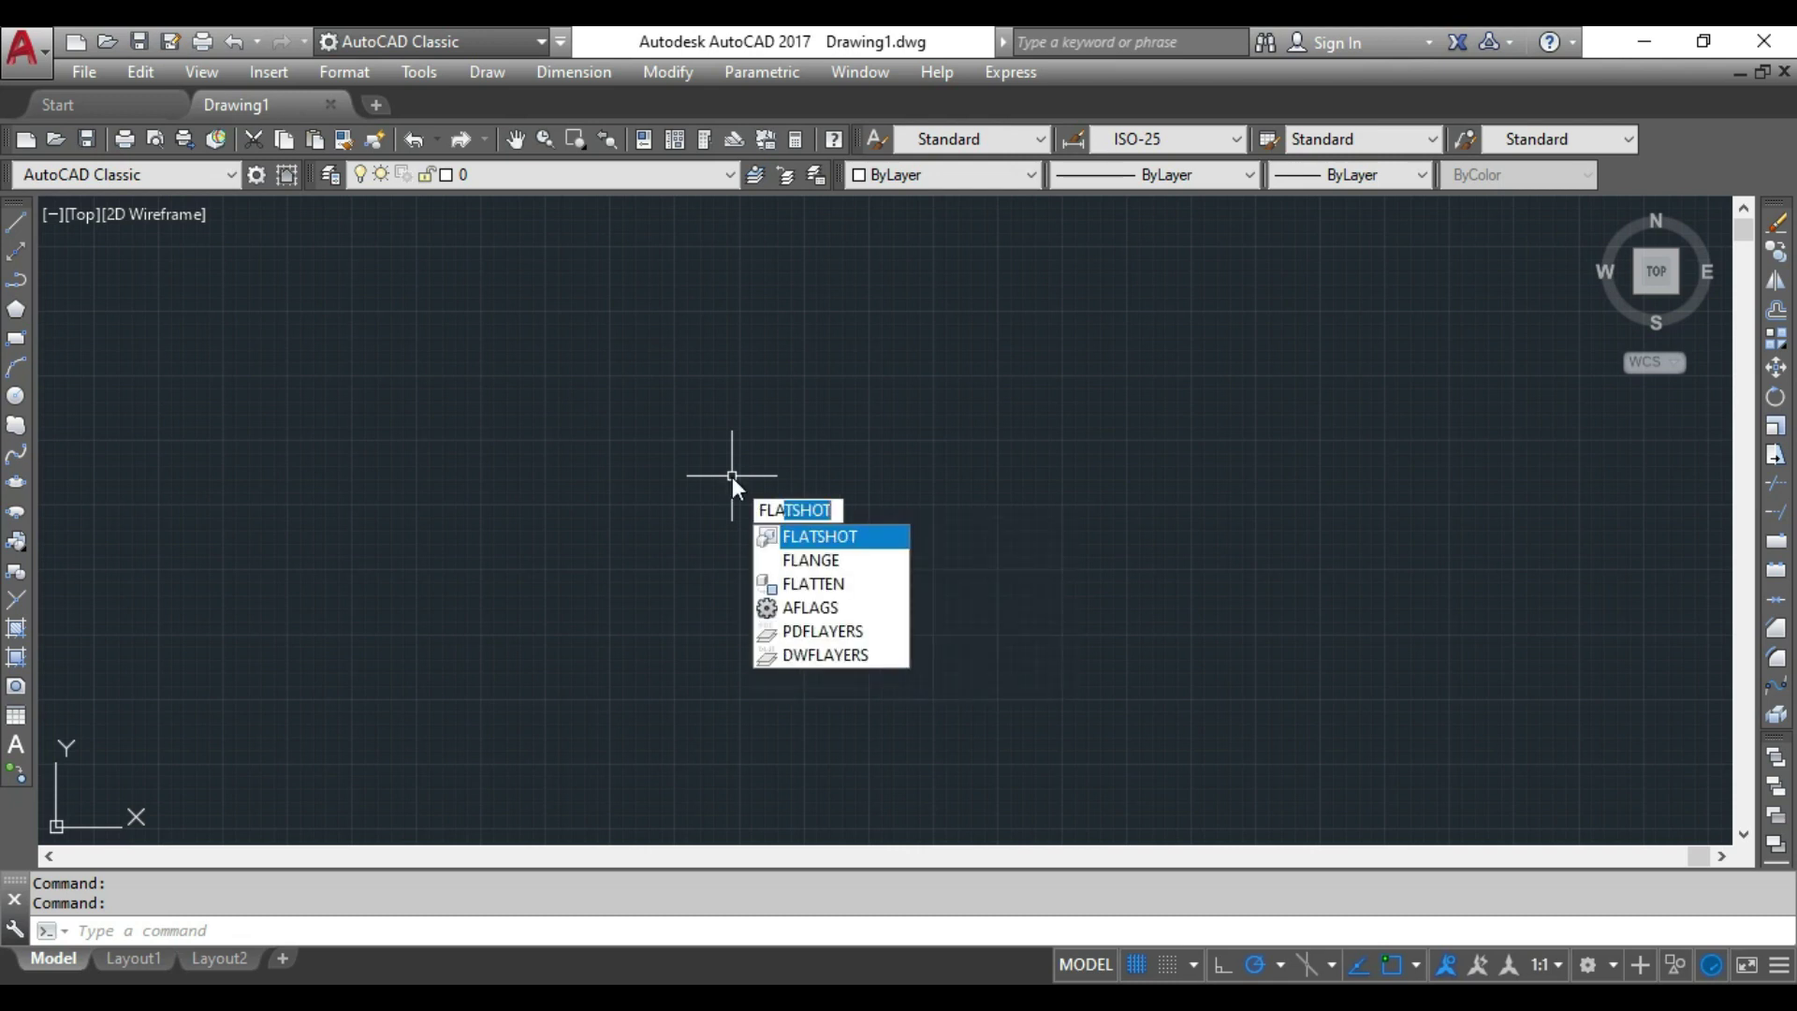
left_click(802, 561)
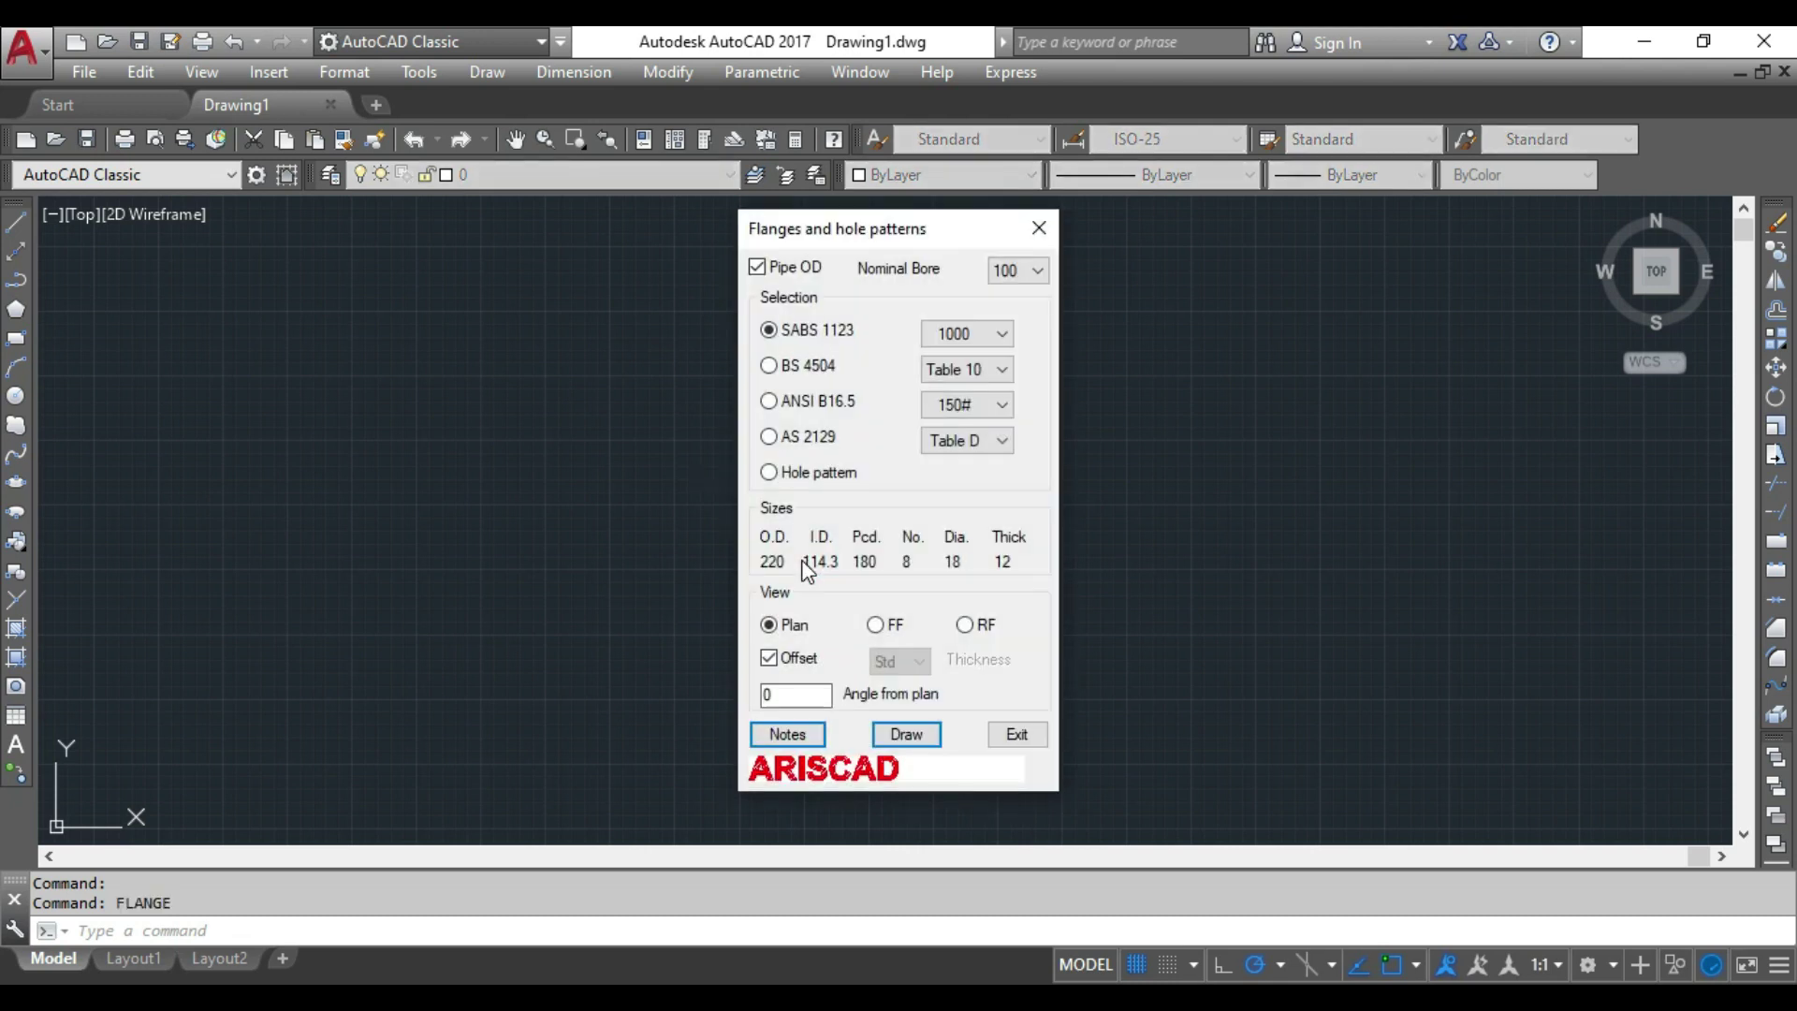
left_click(1006, 277)
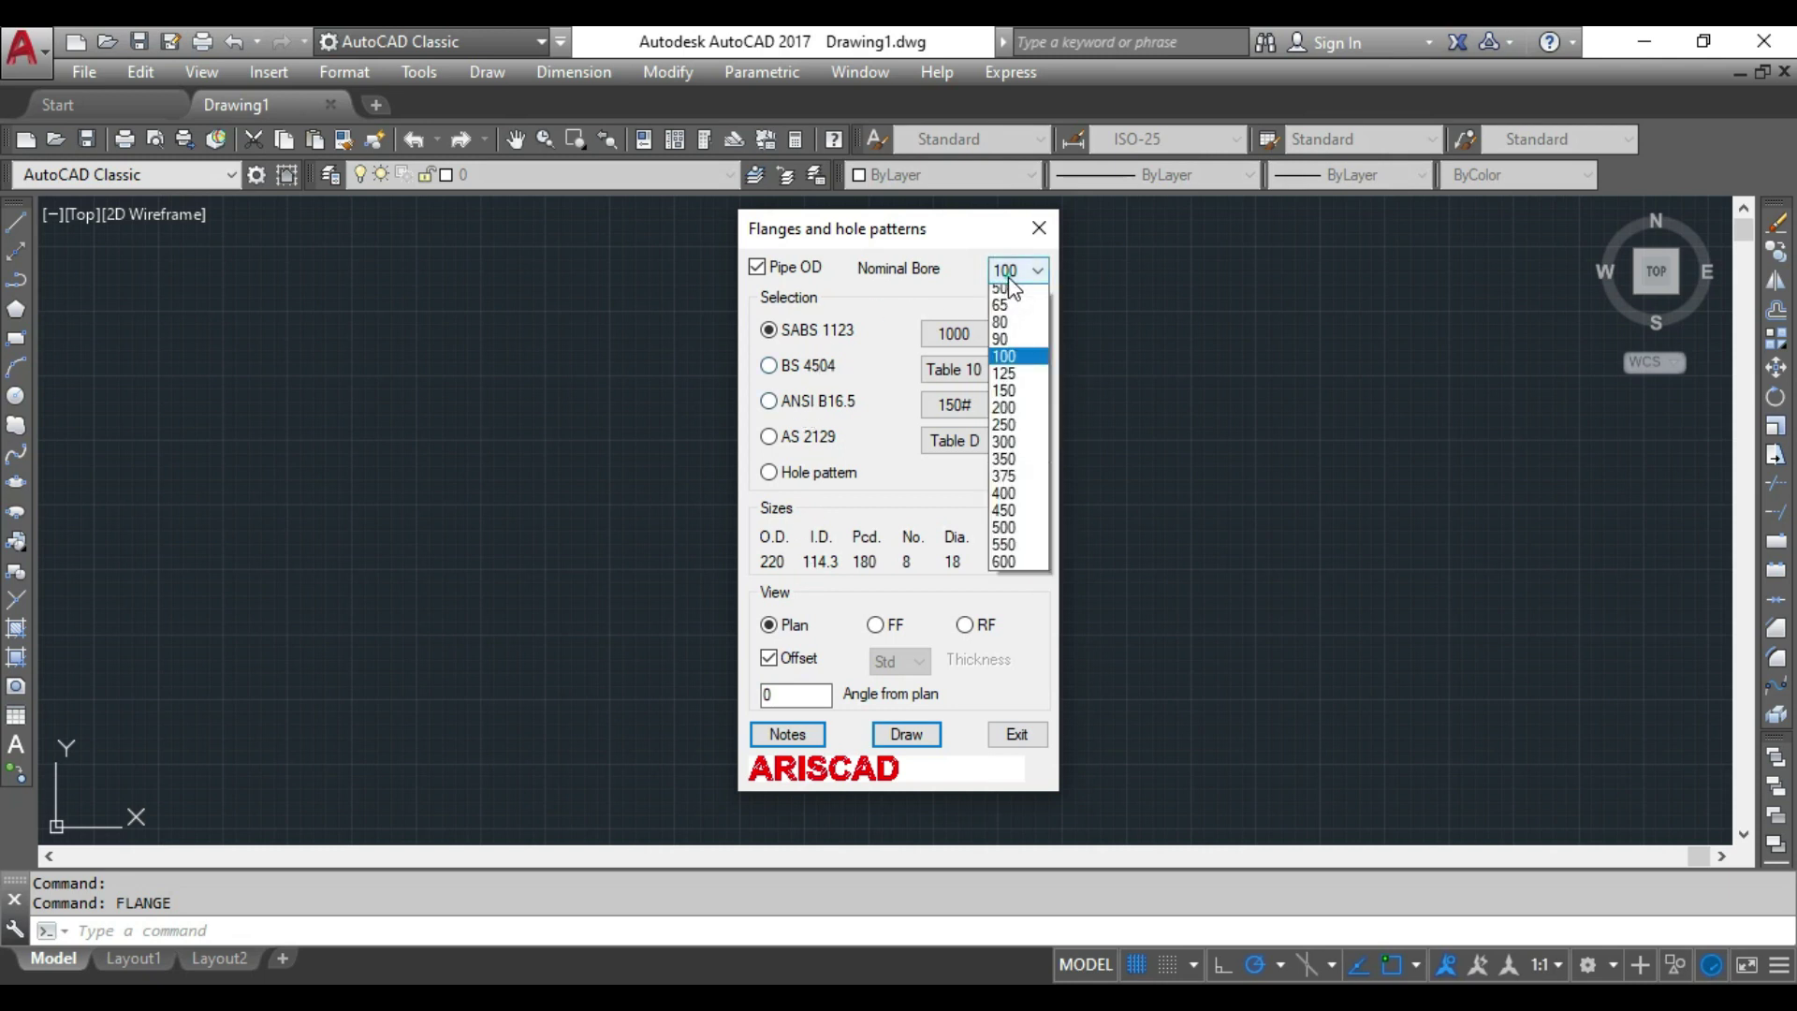
left_click(1028, 487)
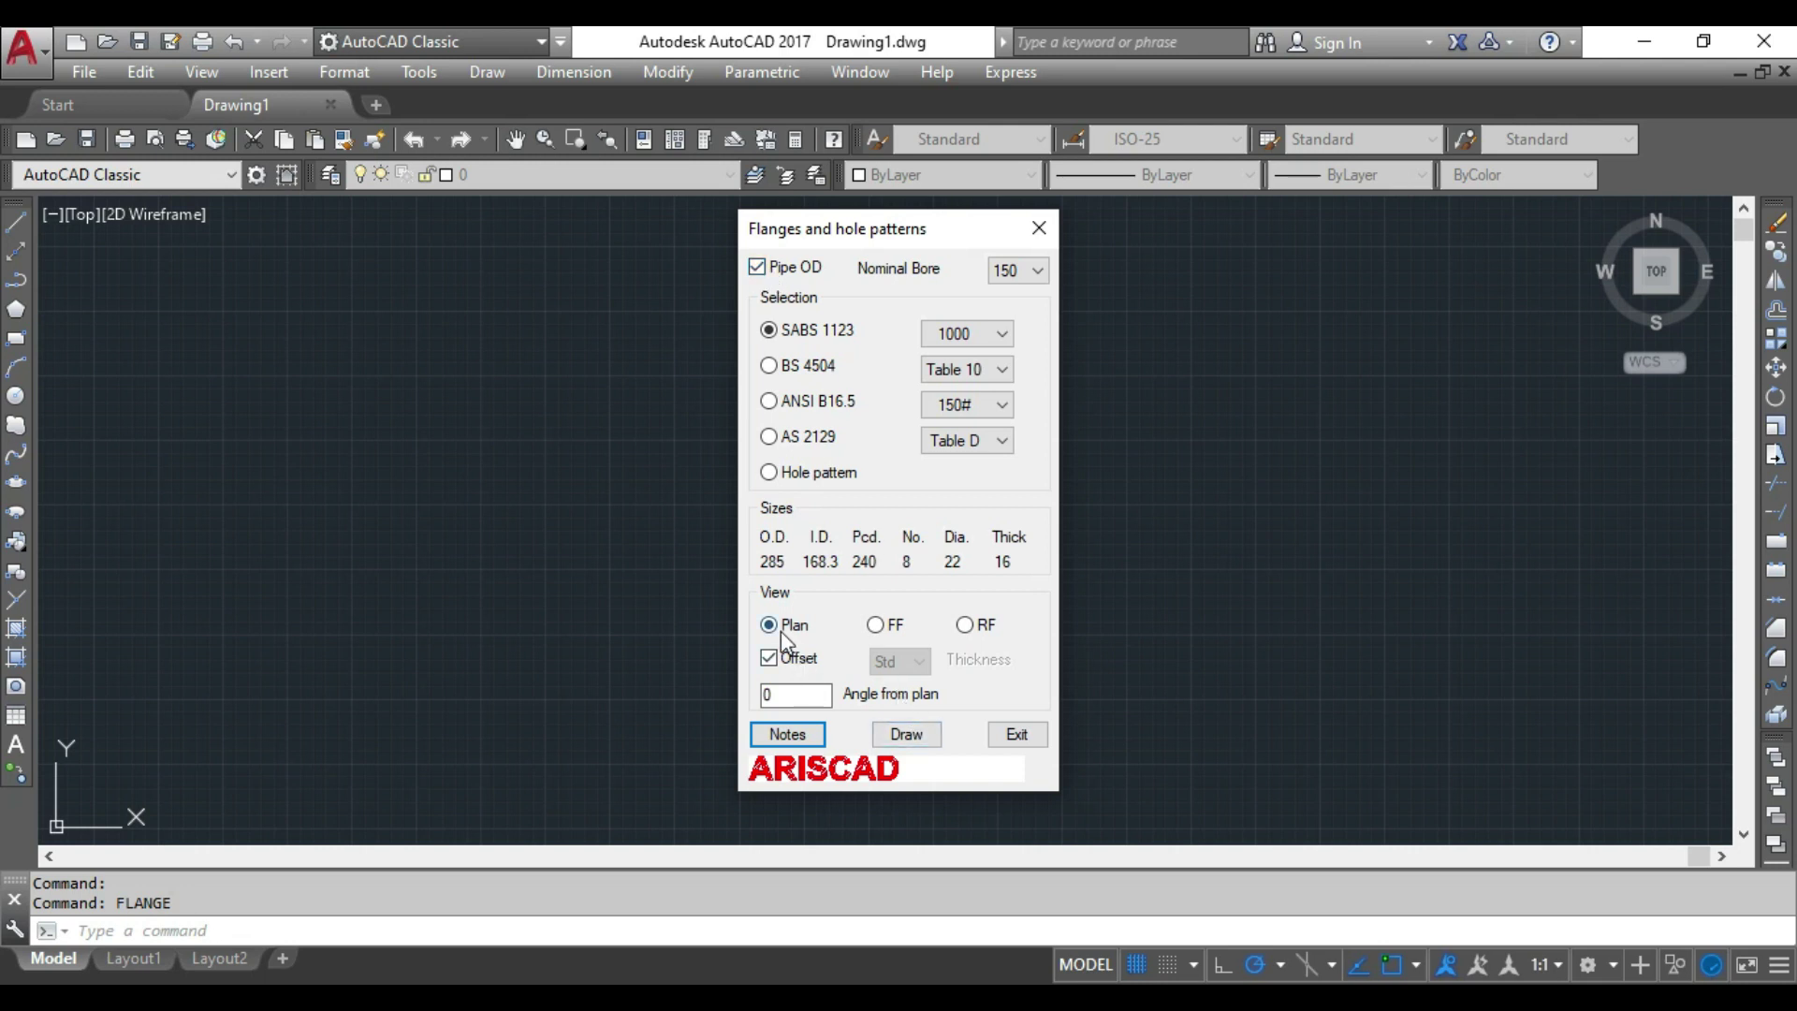
left_click(906, 735)
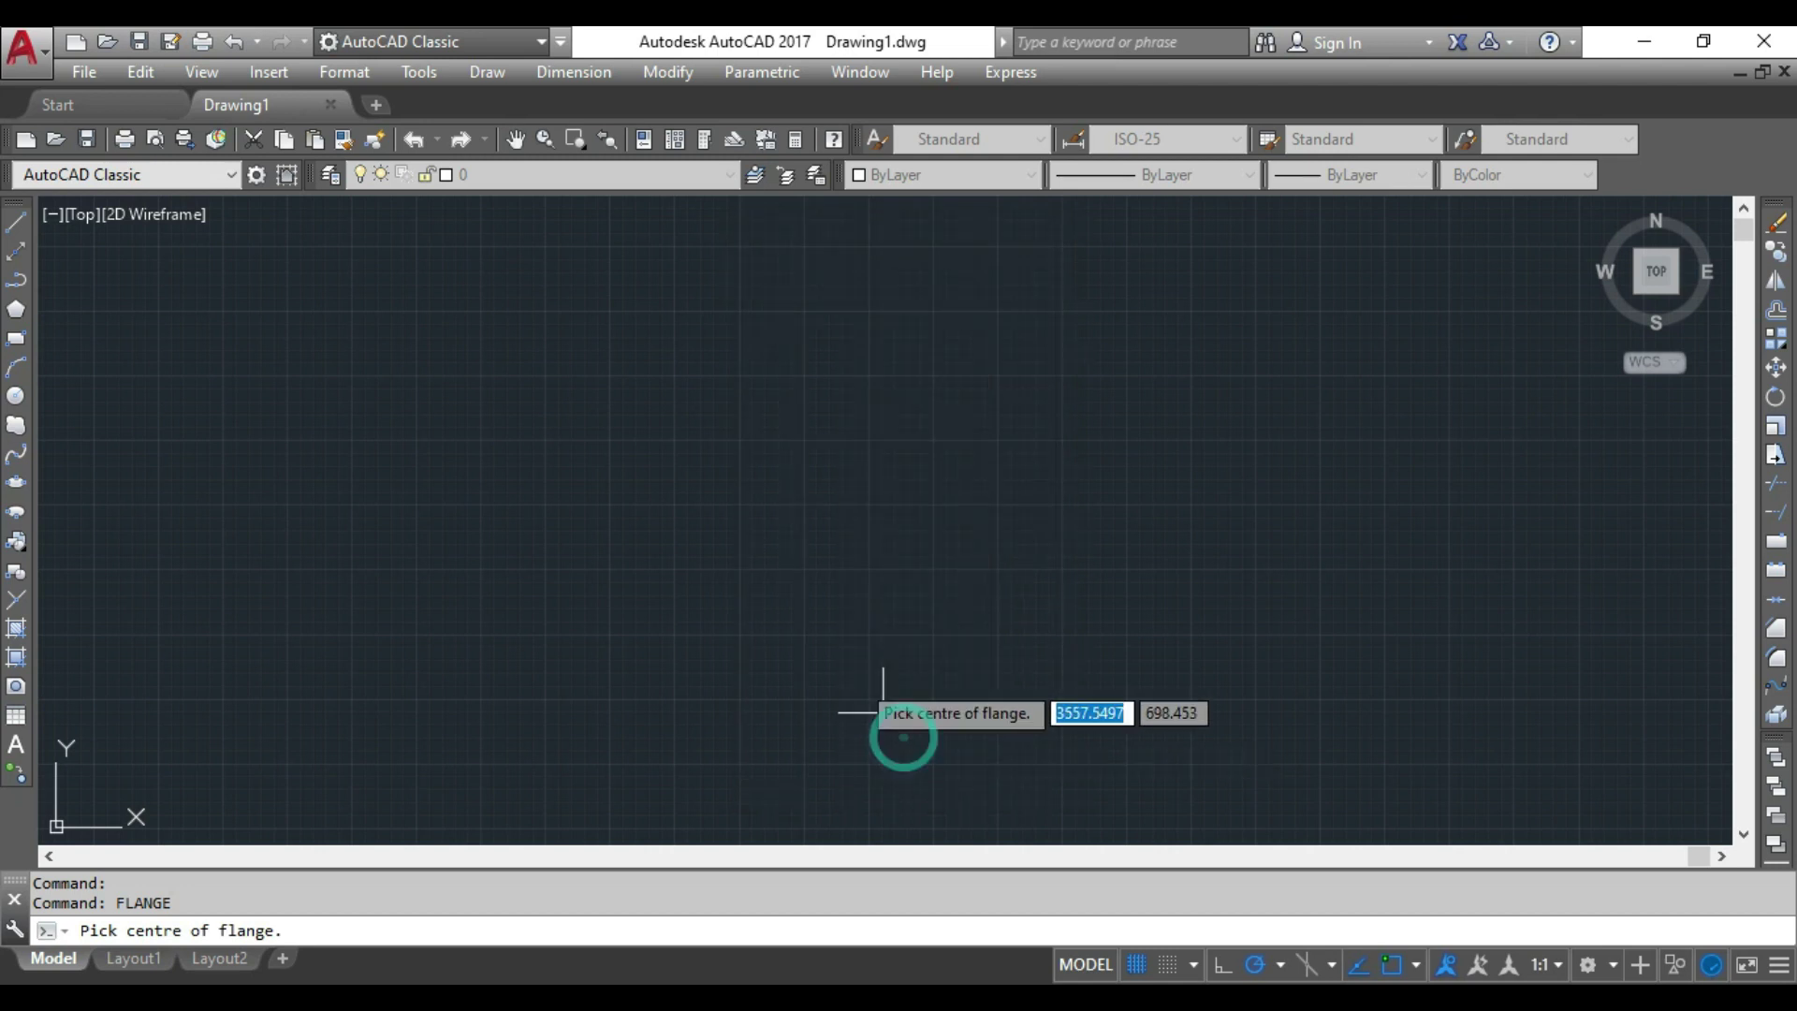
left_click(447, 486)
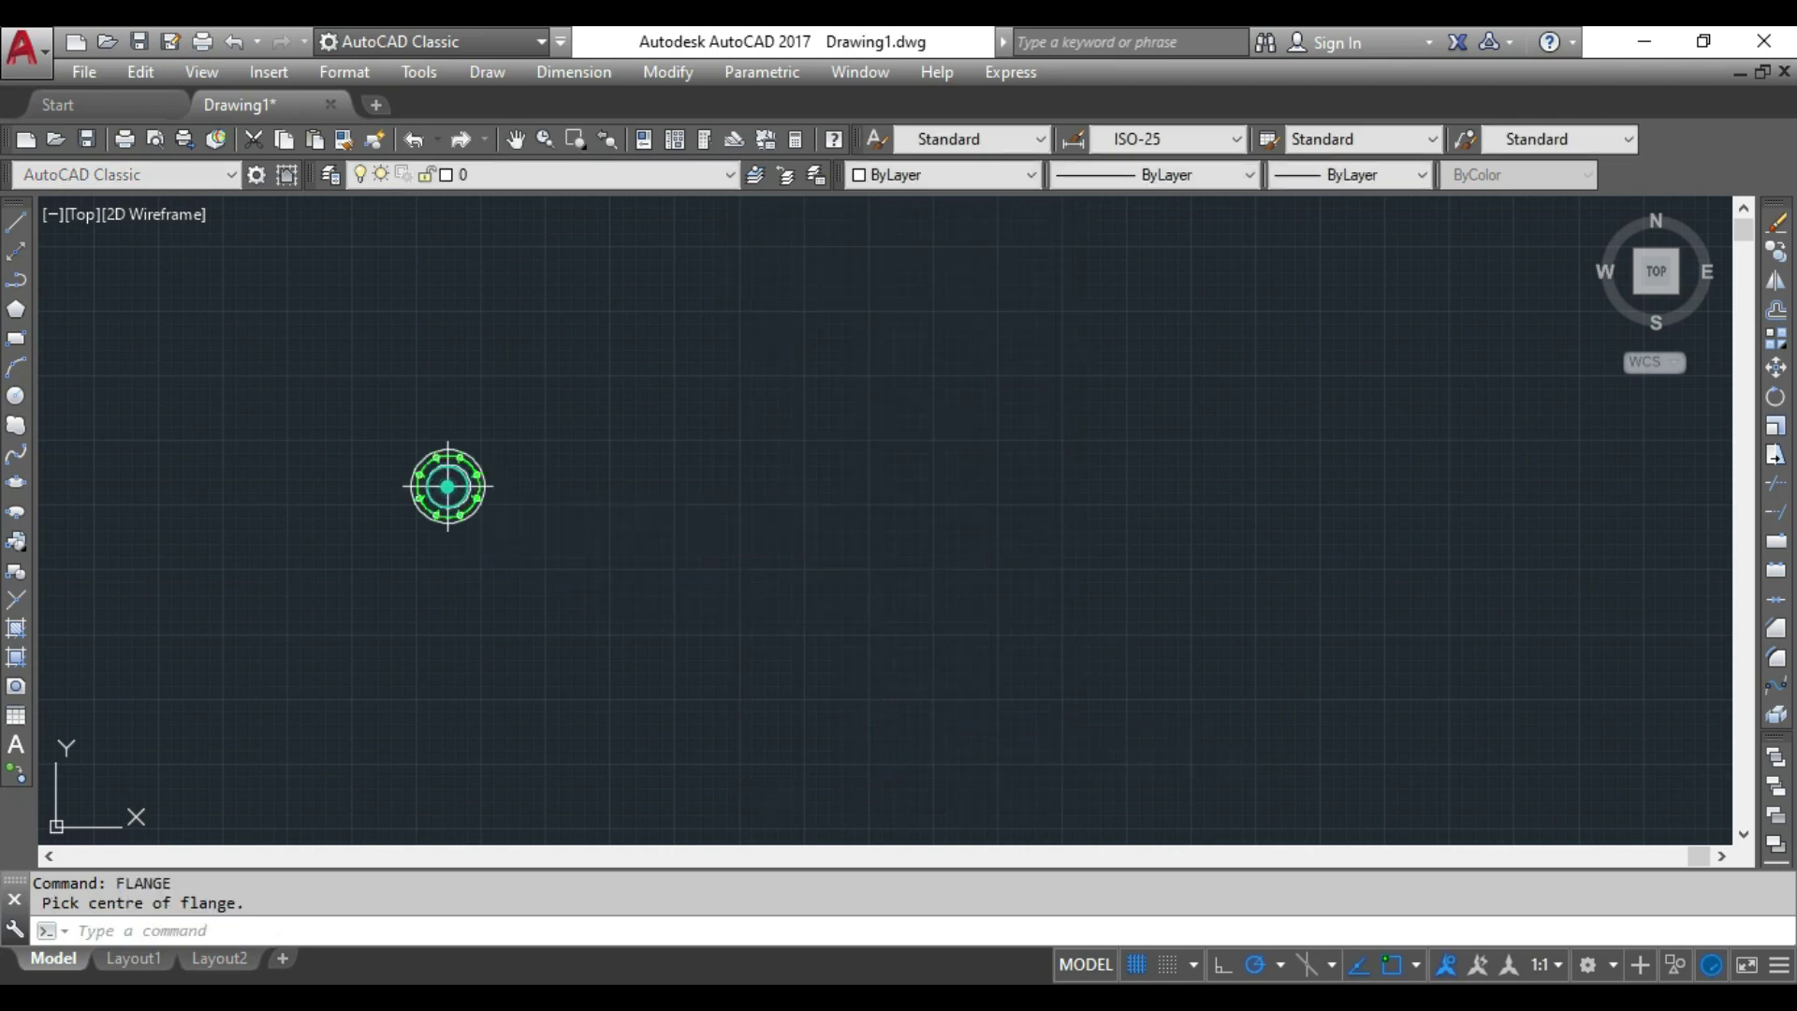
Zoom to fit the 150-bore flange and rerun FLANGE from recent input
middle_click(577, 527)
scroll(541, 514, "down", 2)
scroll(558, 493, "up", 1)
middle_click_drag(558, 493, 552, 493)
right_click(688, 443)
mouse_move(778, 490)
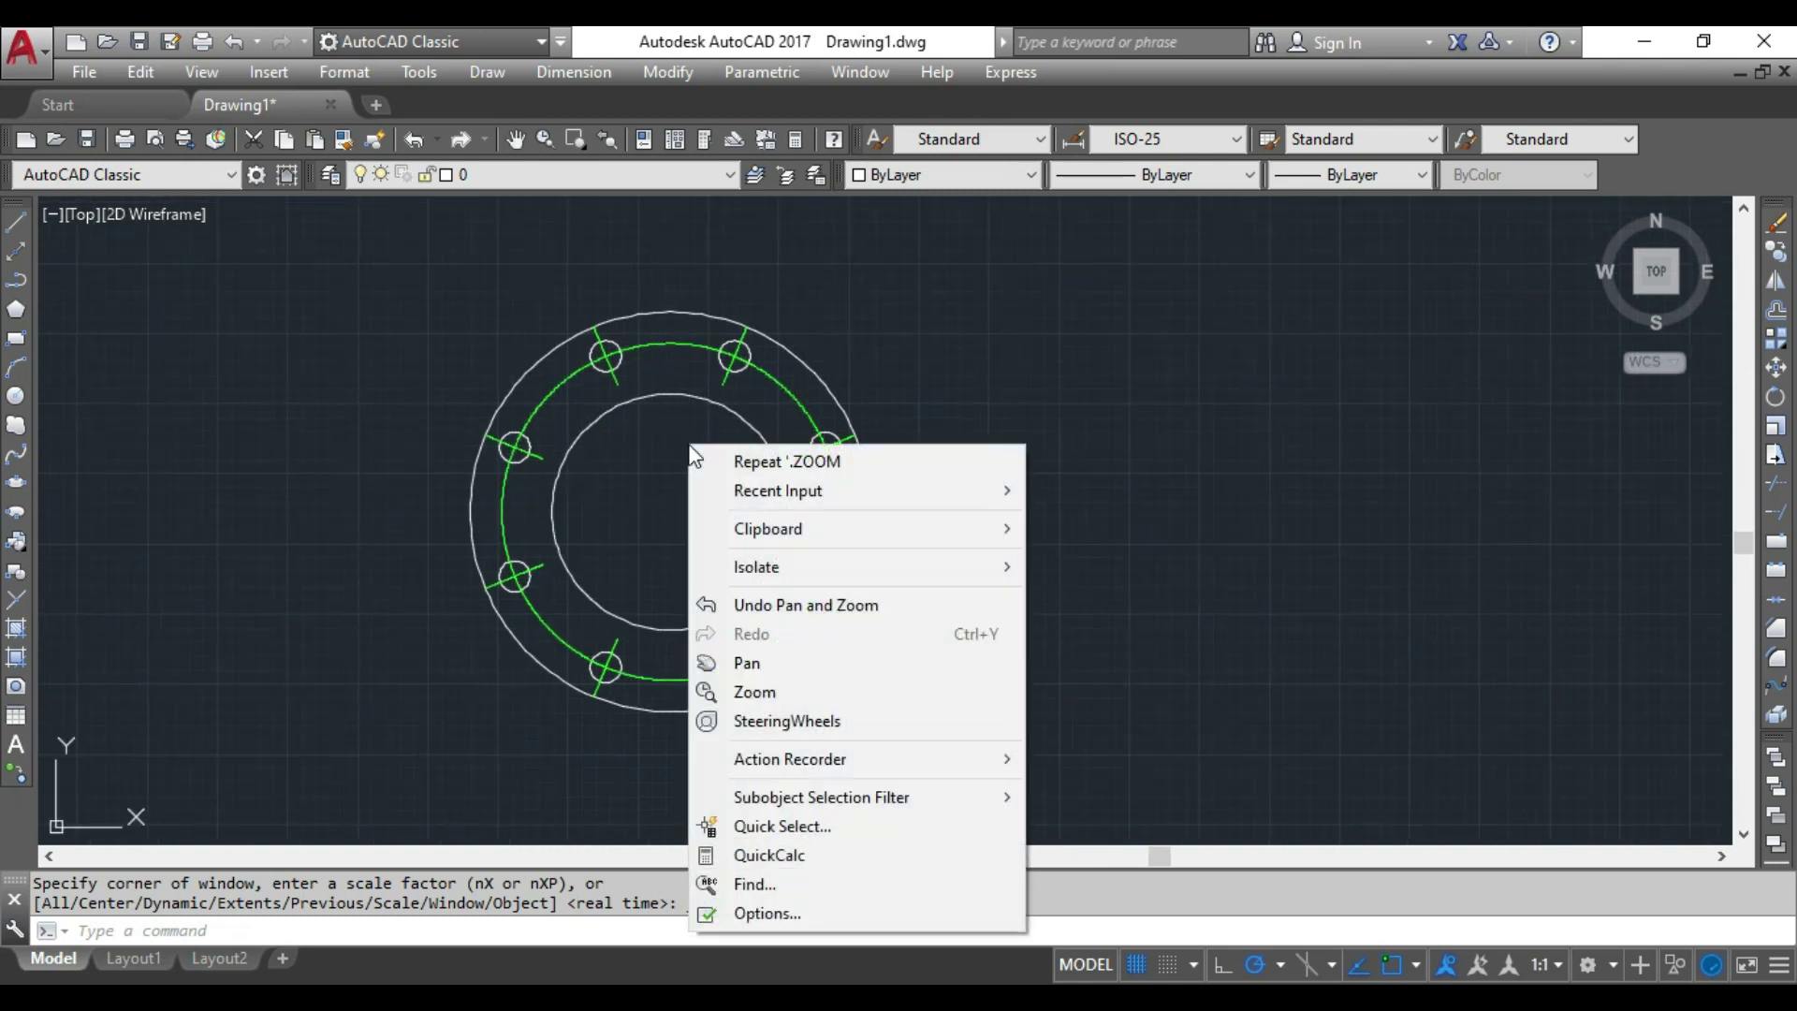
left_click(1072, 520)
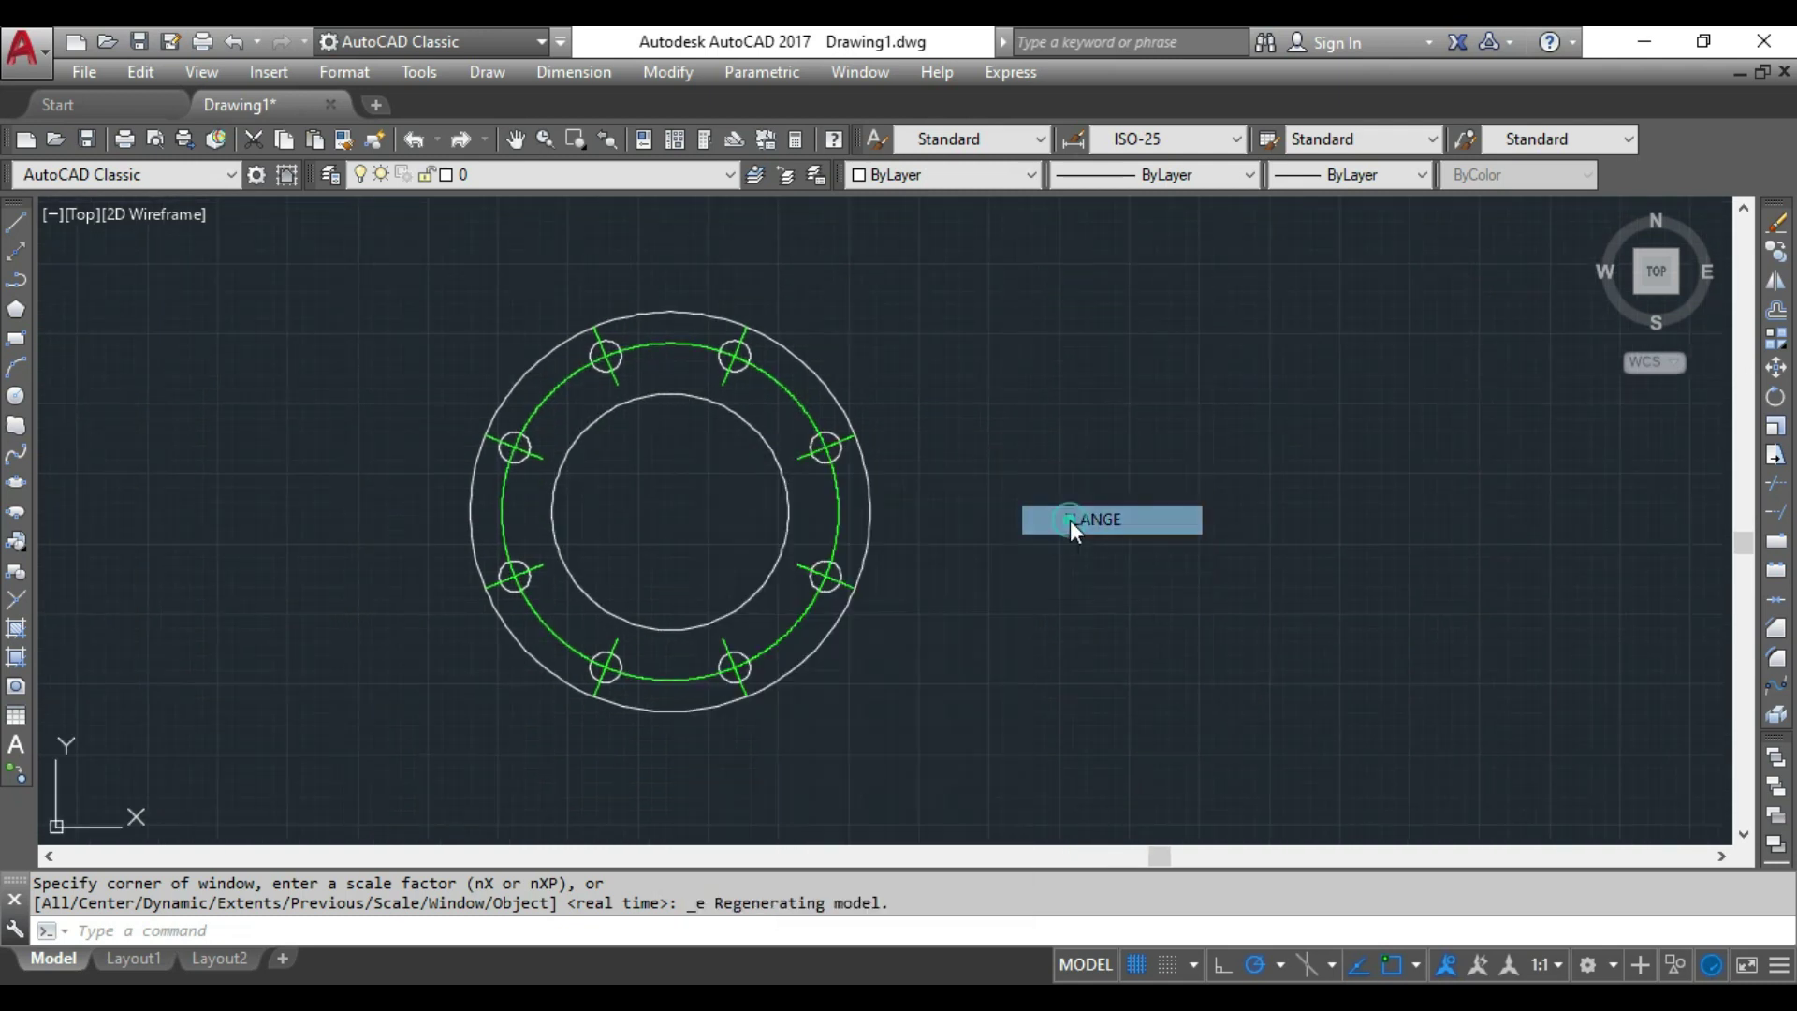
Draw a 100-bore SABS 1123 flange plan without pipe OD, right of the first
left_click(758, 268)
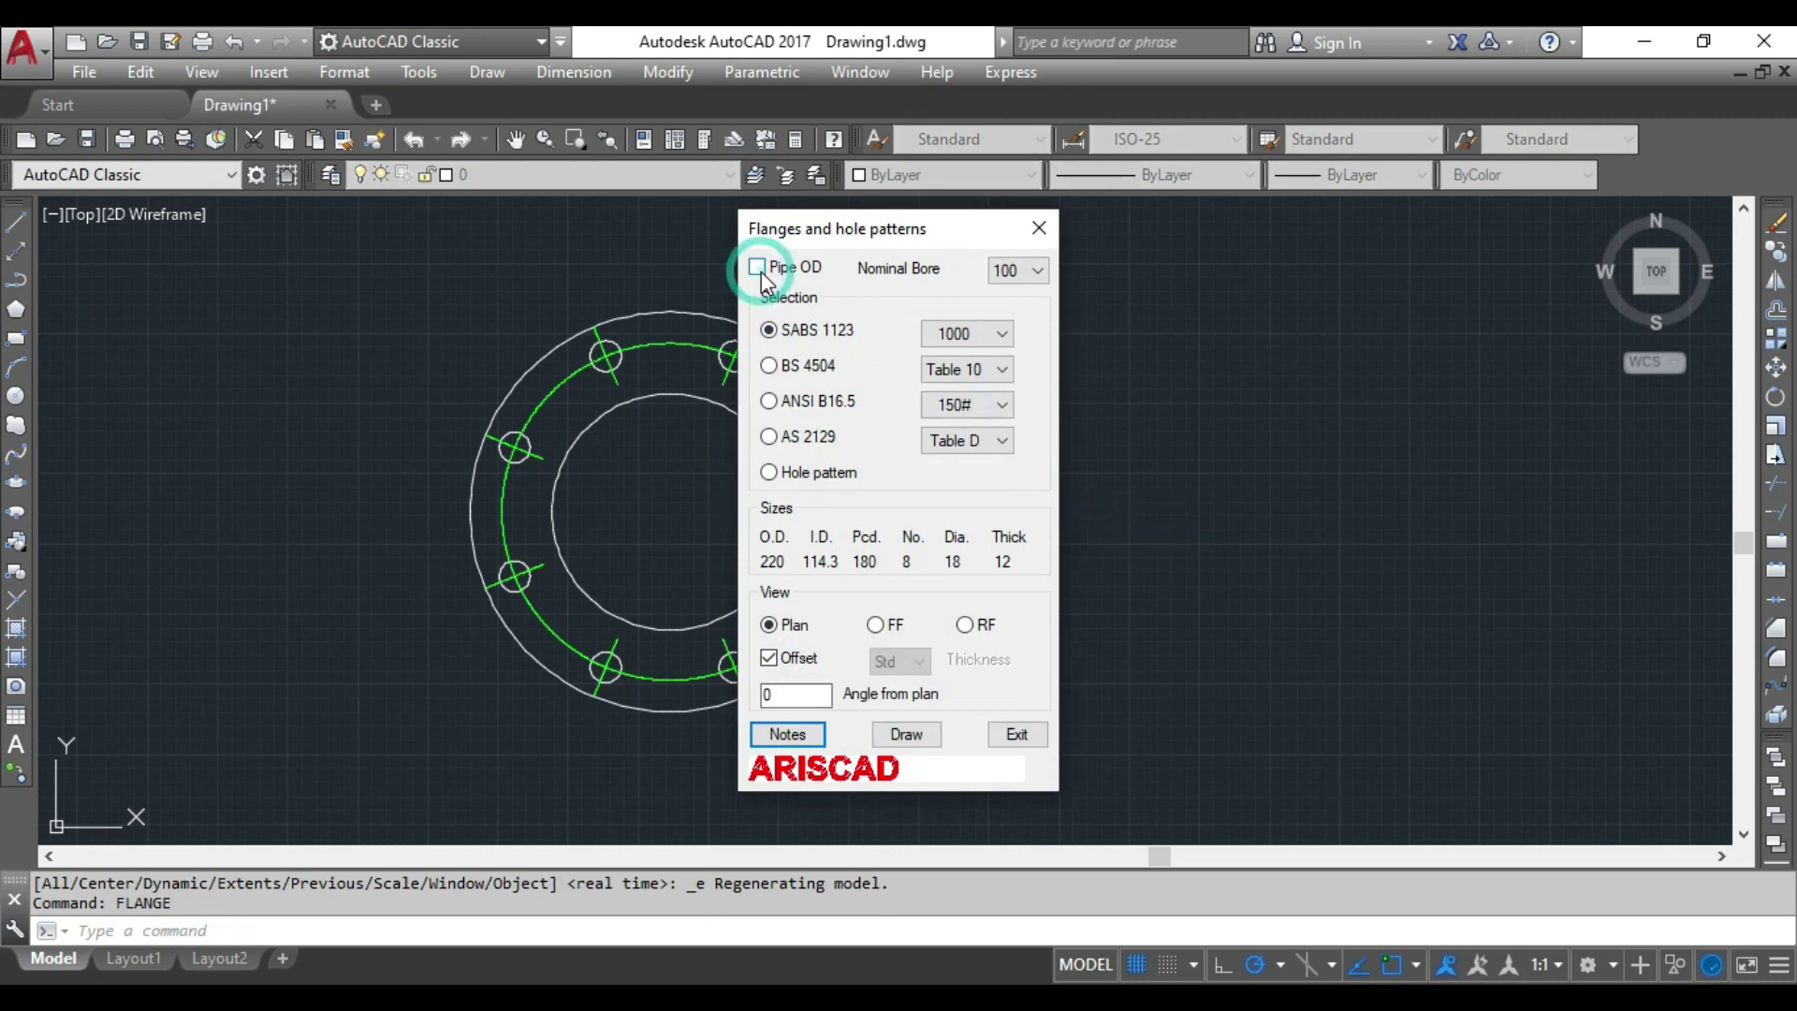
left_click(907, 735)
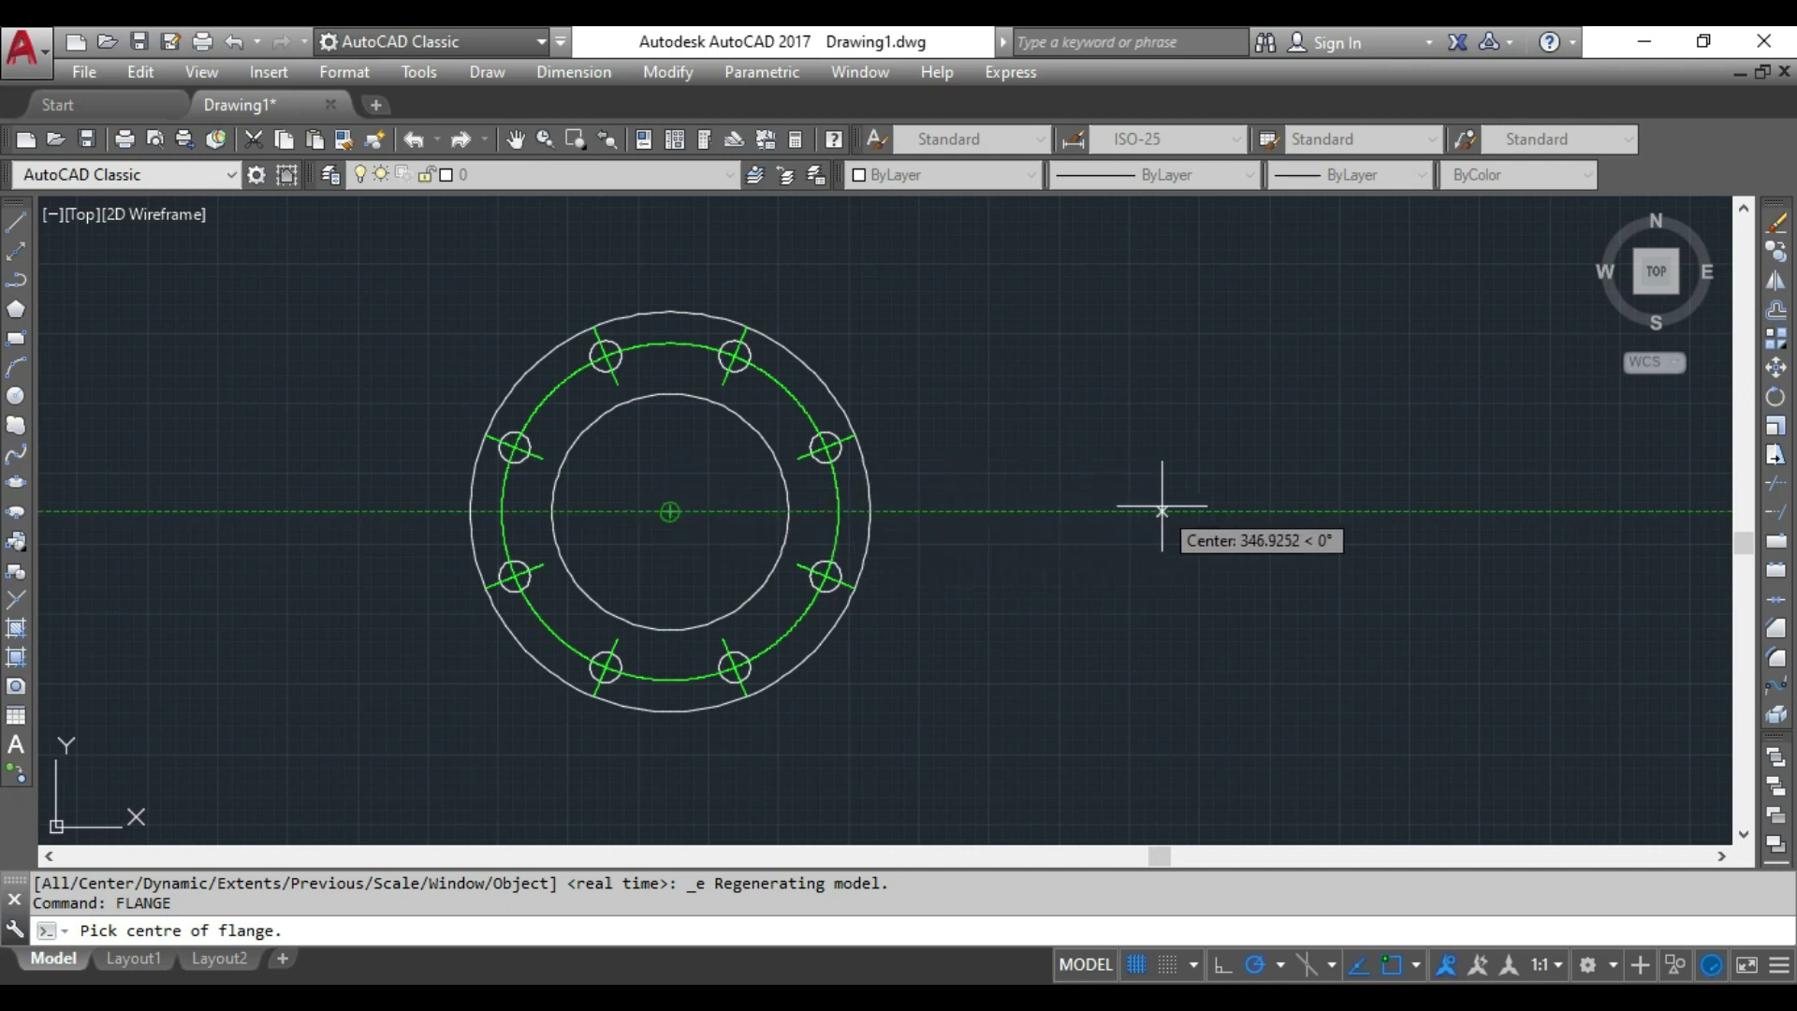
left_click(1245, 505)
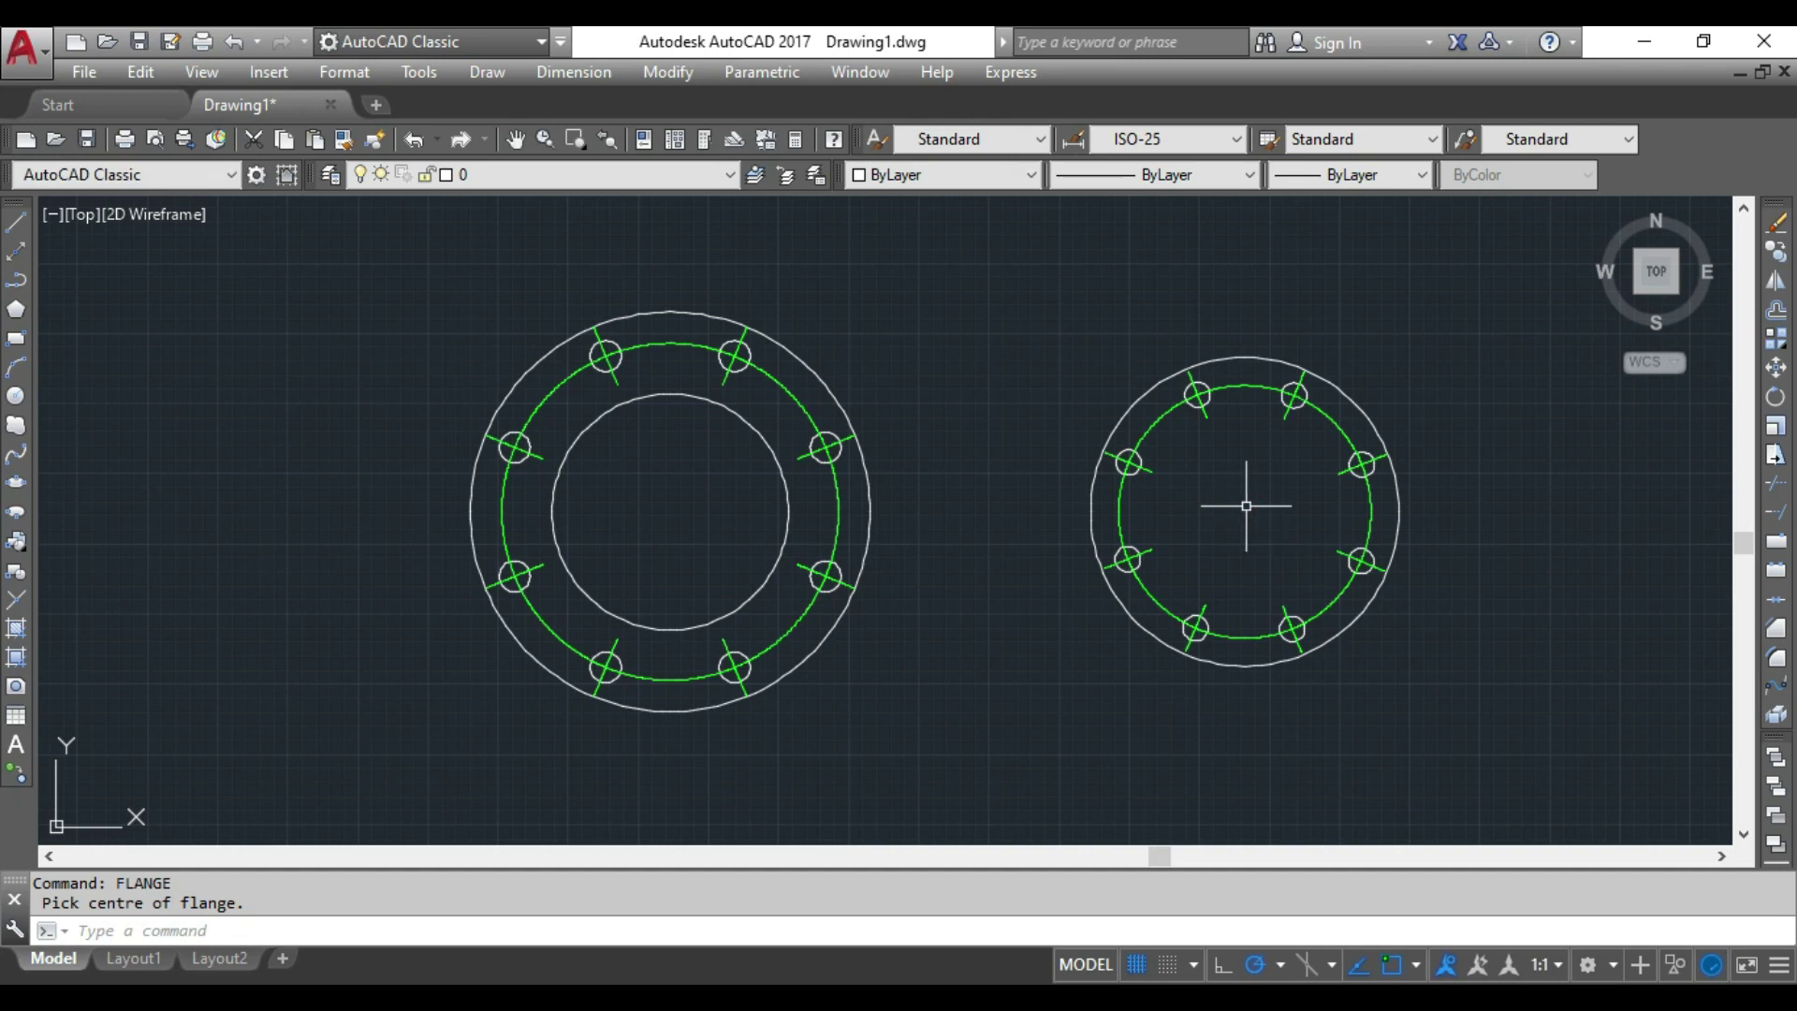
Draw a third 150-bore flange plan without the pipe OD circle, left of the others
right_click(1034, 376)
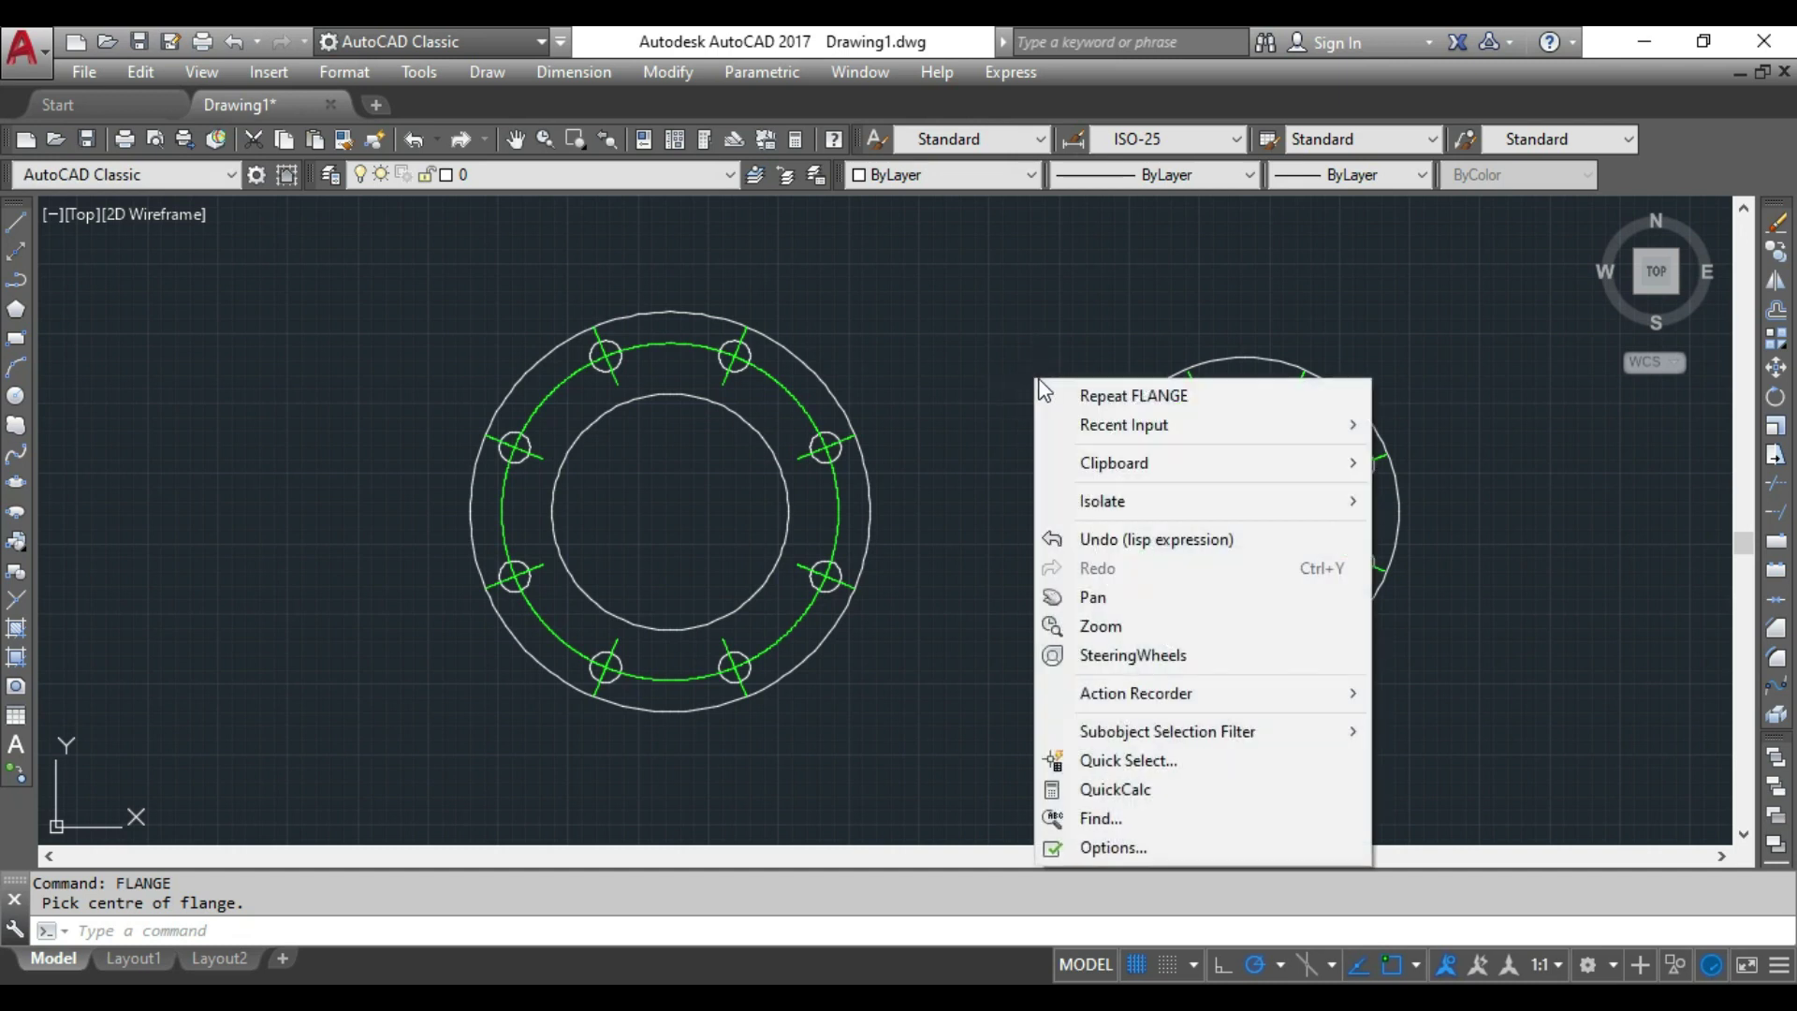
left_click(1070, 391)
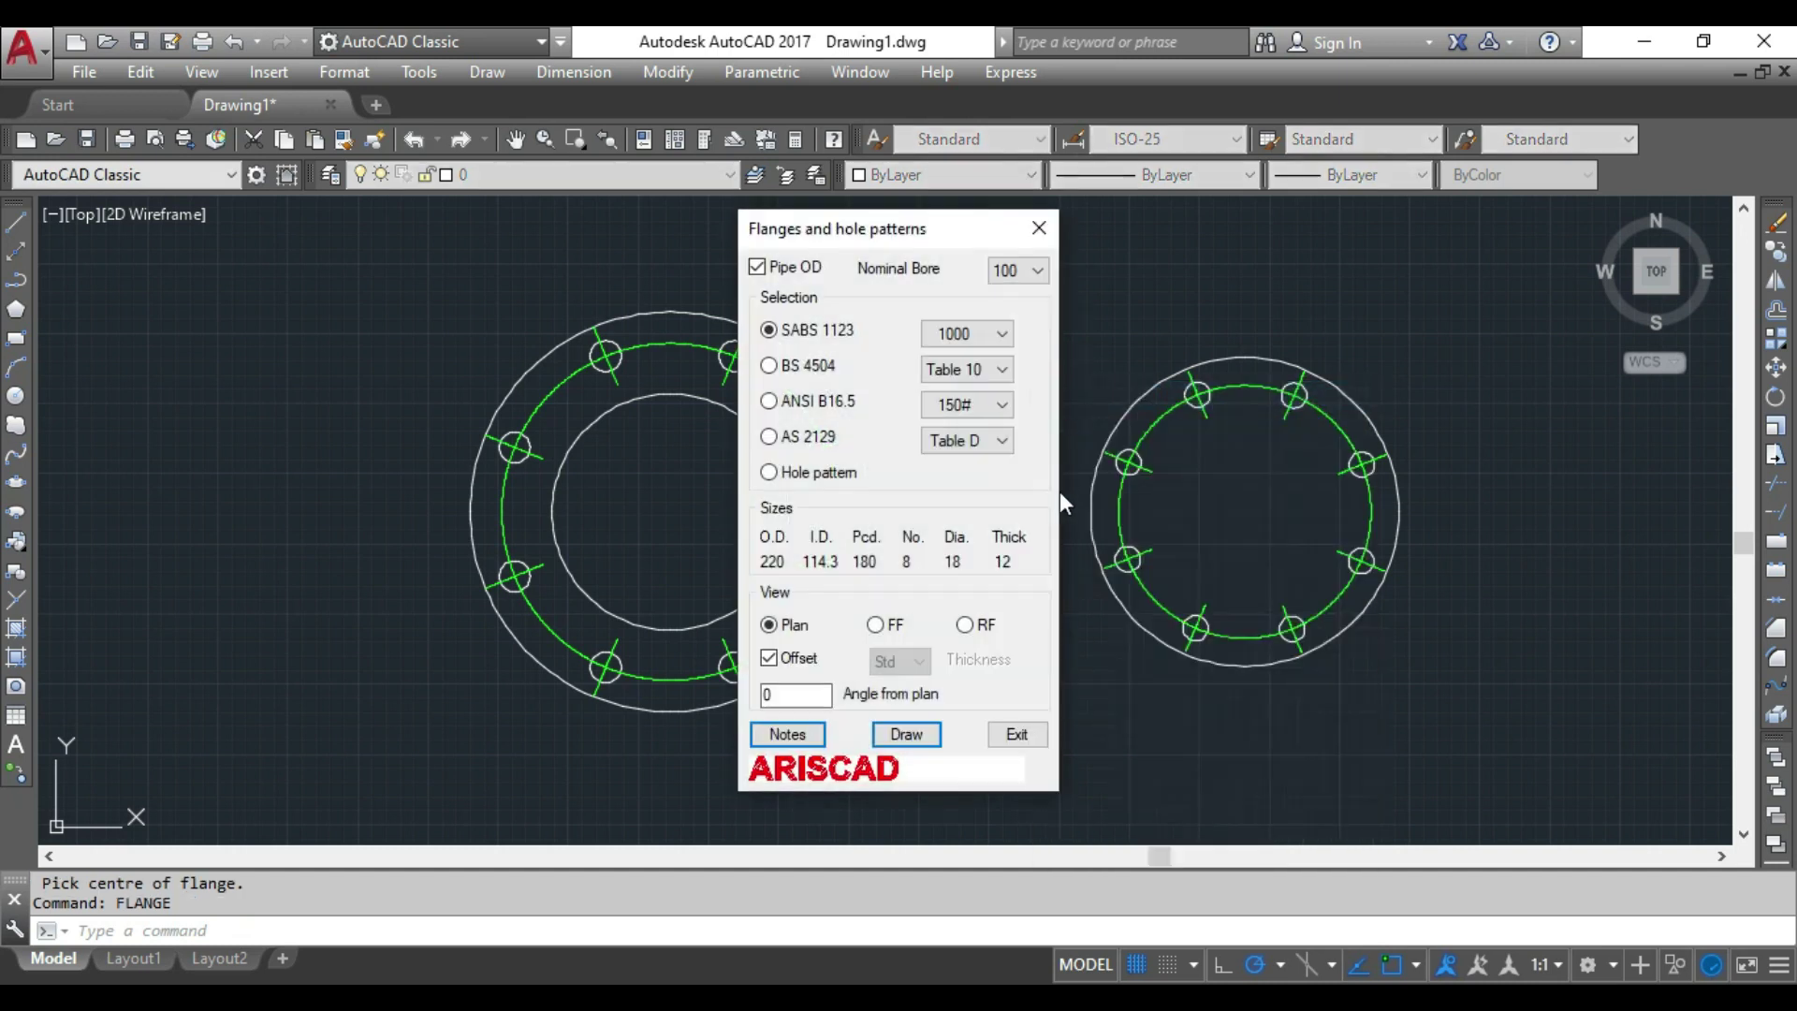
left_click(1018, 277)
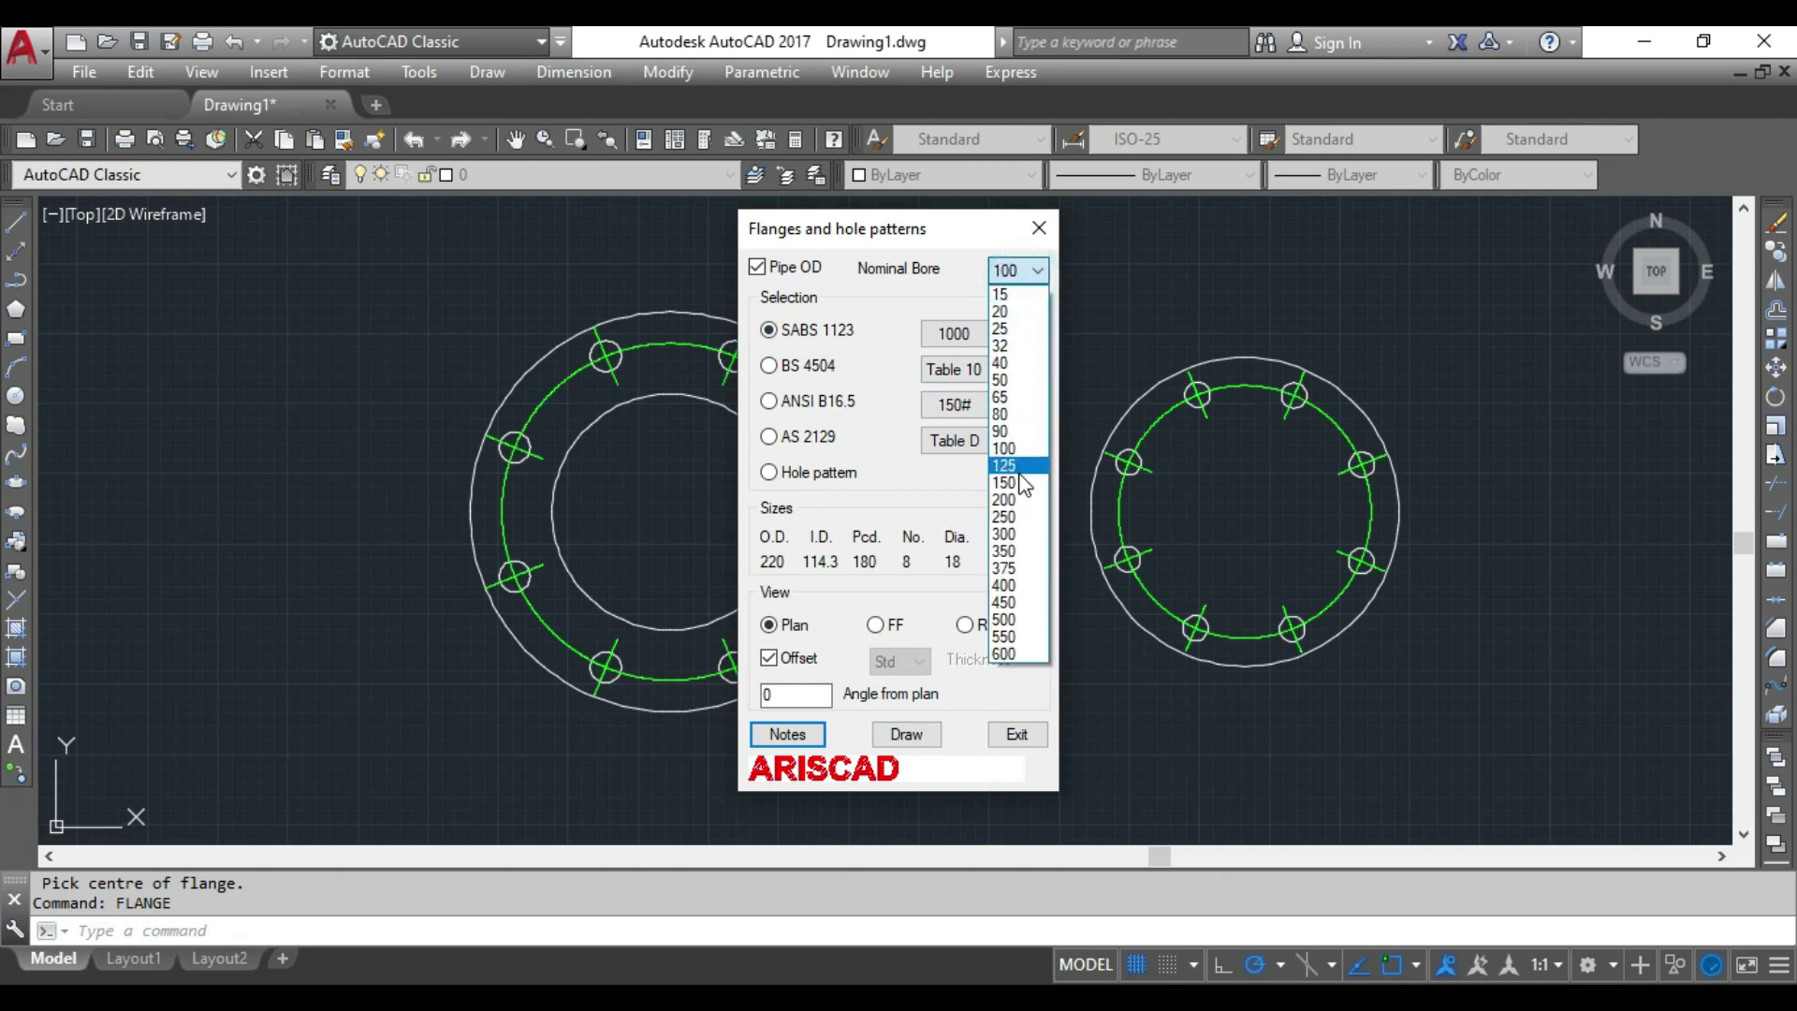
left_click(1019, 481)
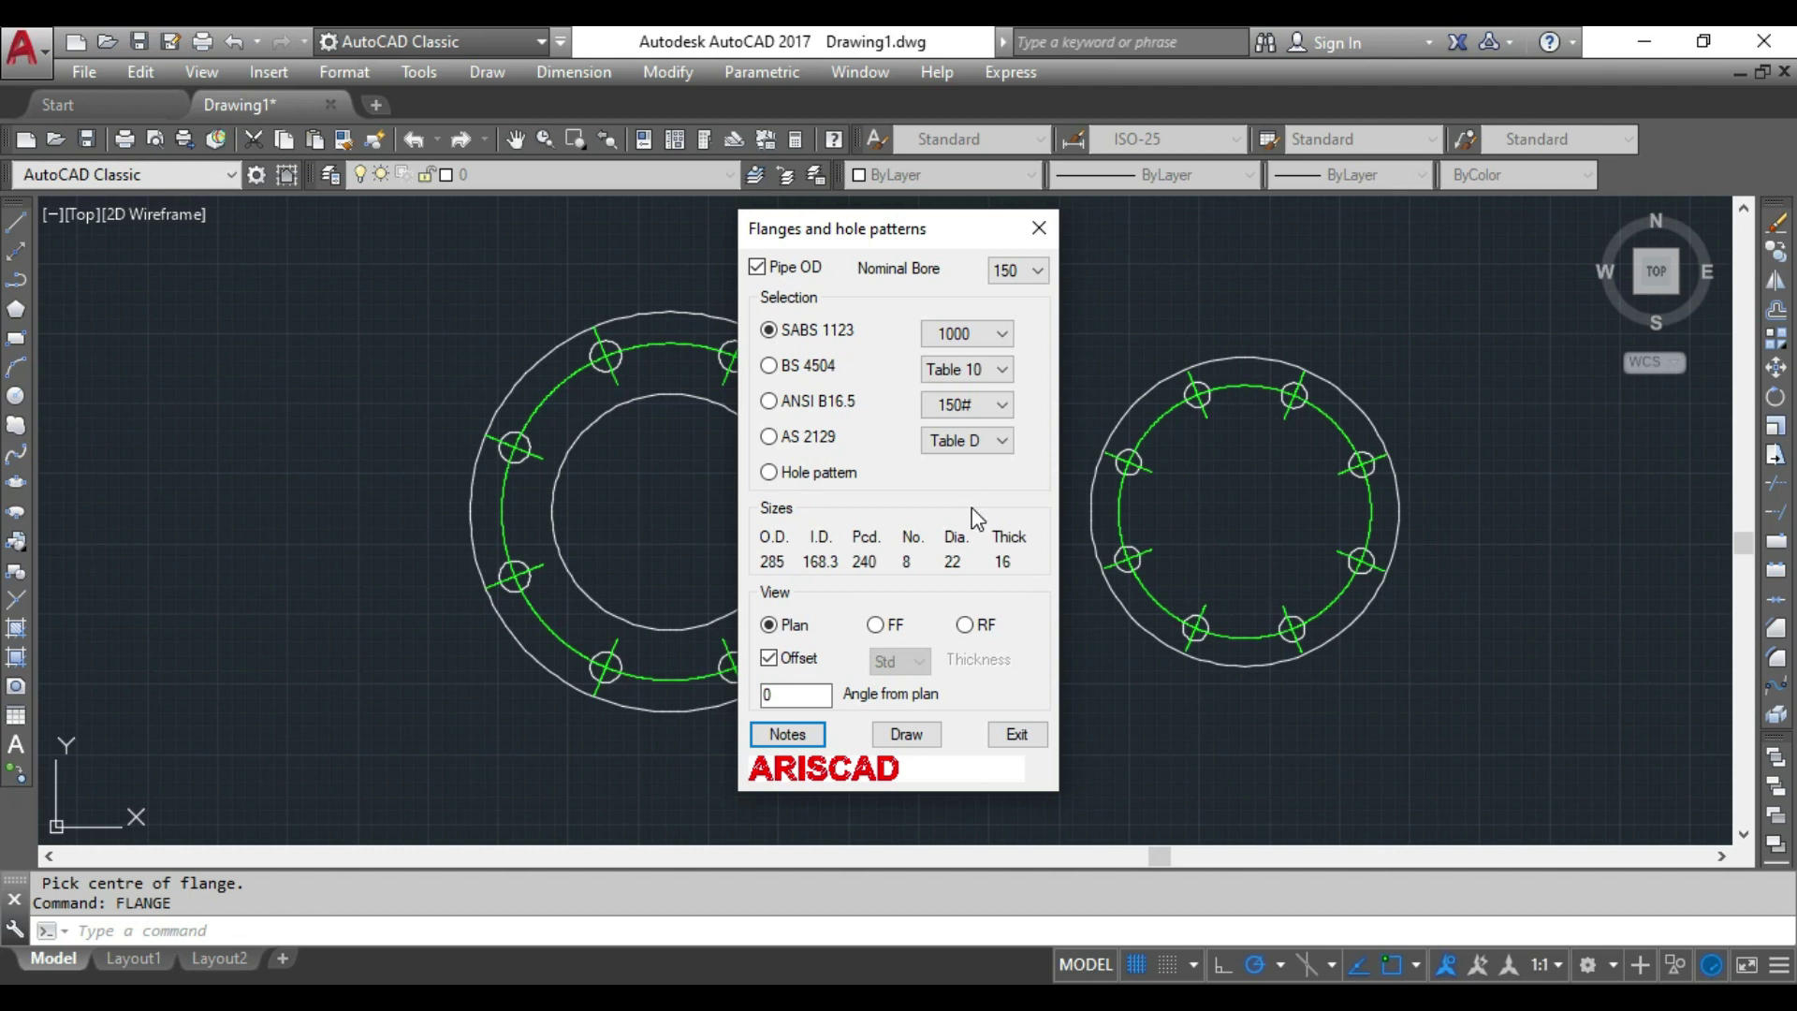
left_click(773, 273)
left_click(906, 735)
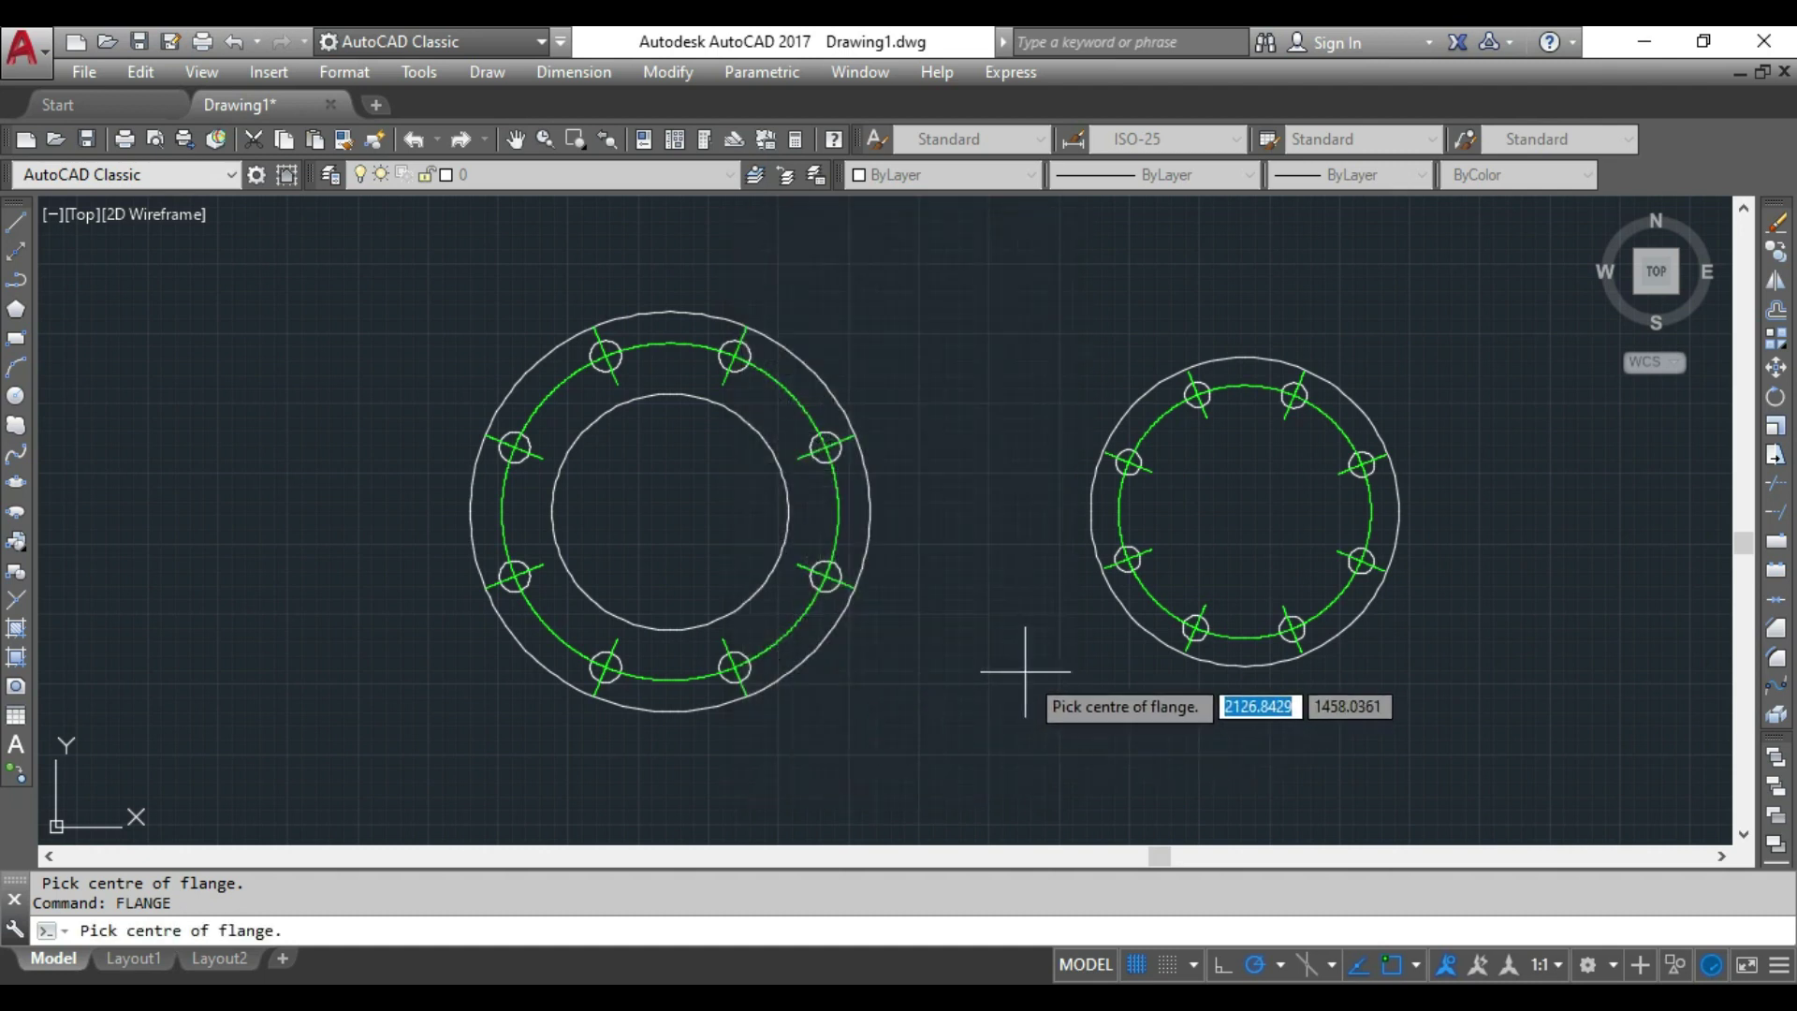
scroll(965, 644, "down", 2)
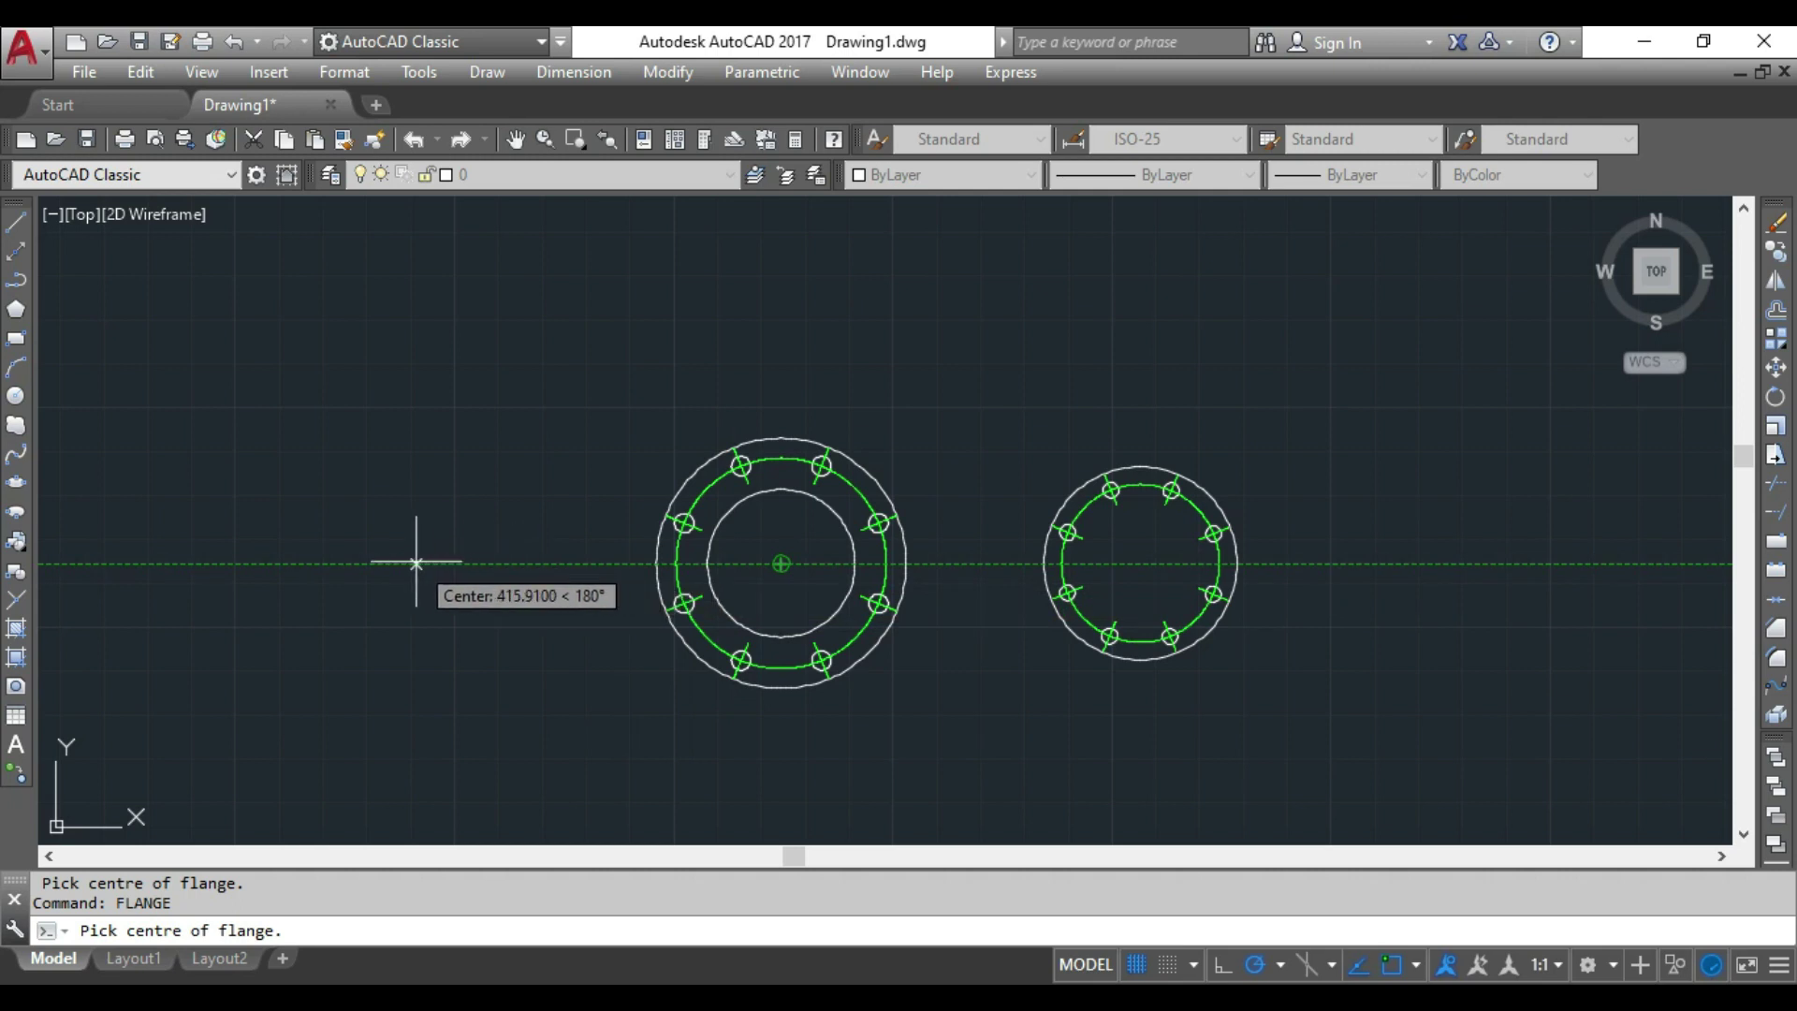
left_click(388, 562)
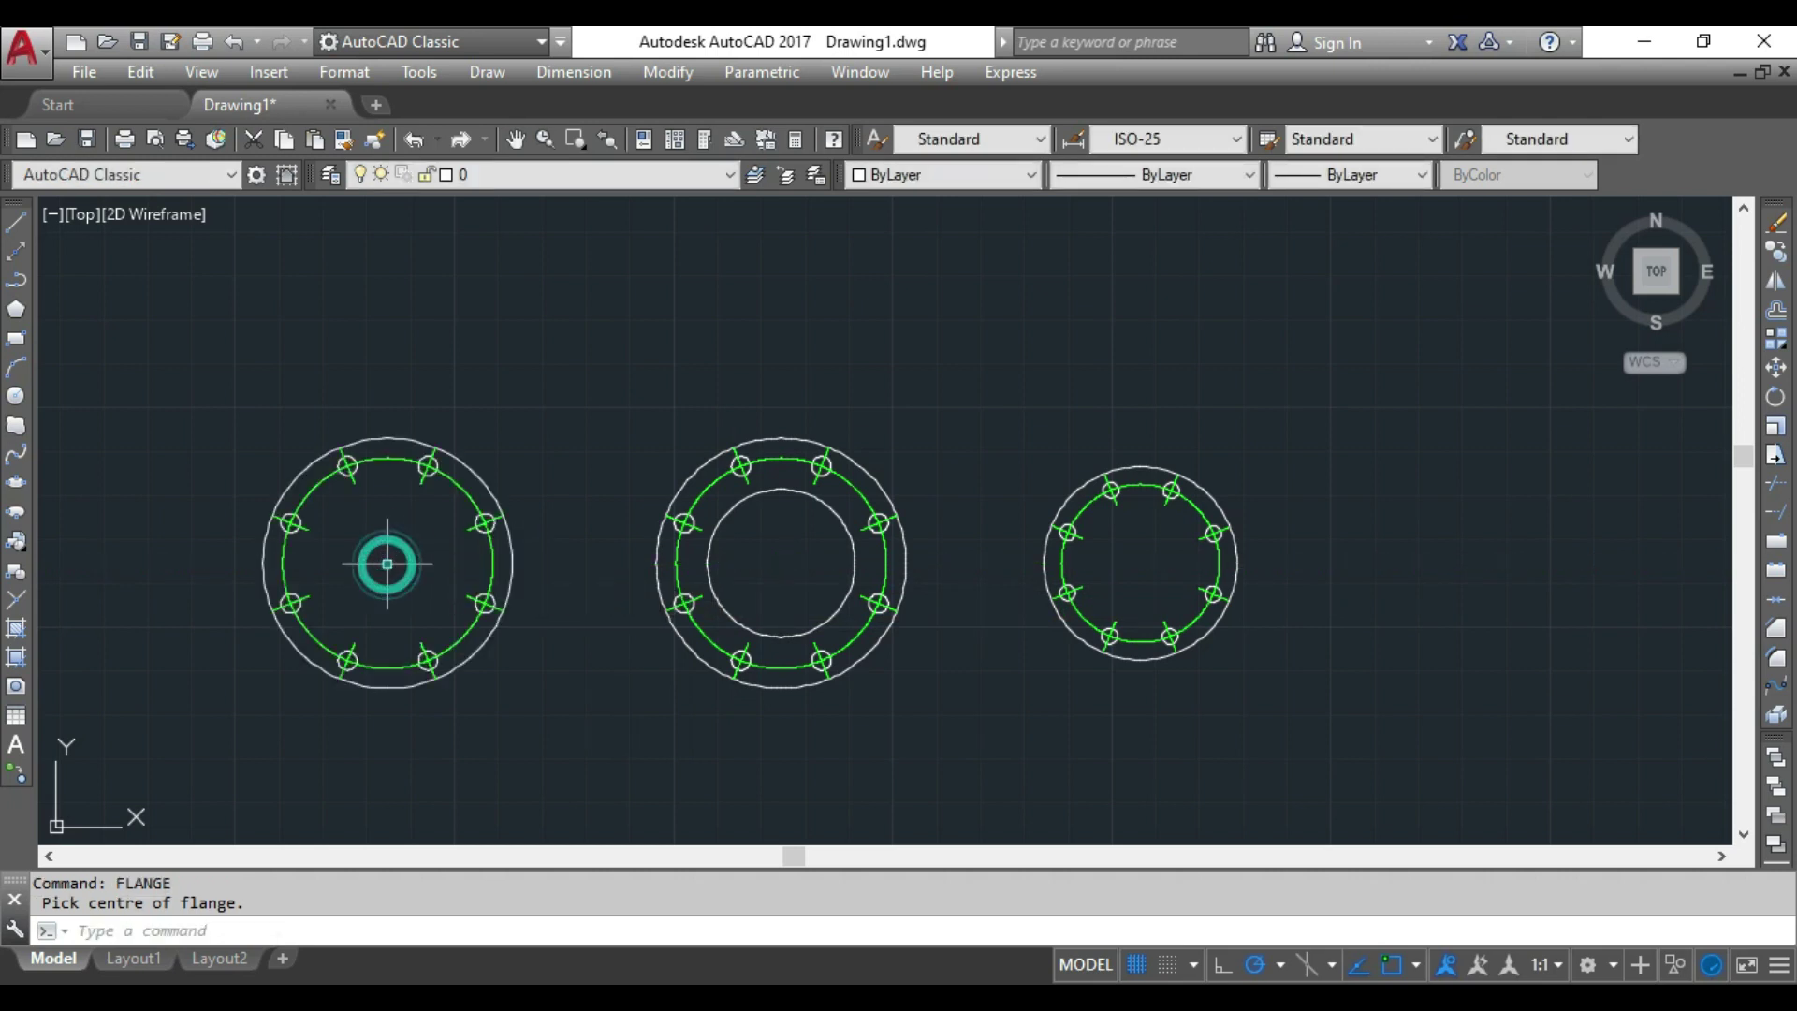
Zoom to extents and erase all three flange plans with a crossing window
middle_click(614, 558)
middle_click(614, 558)
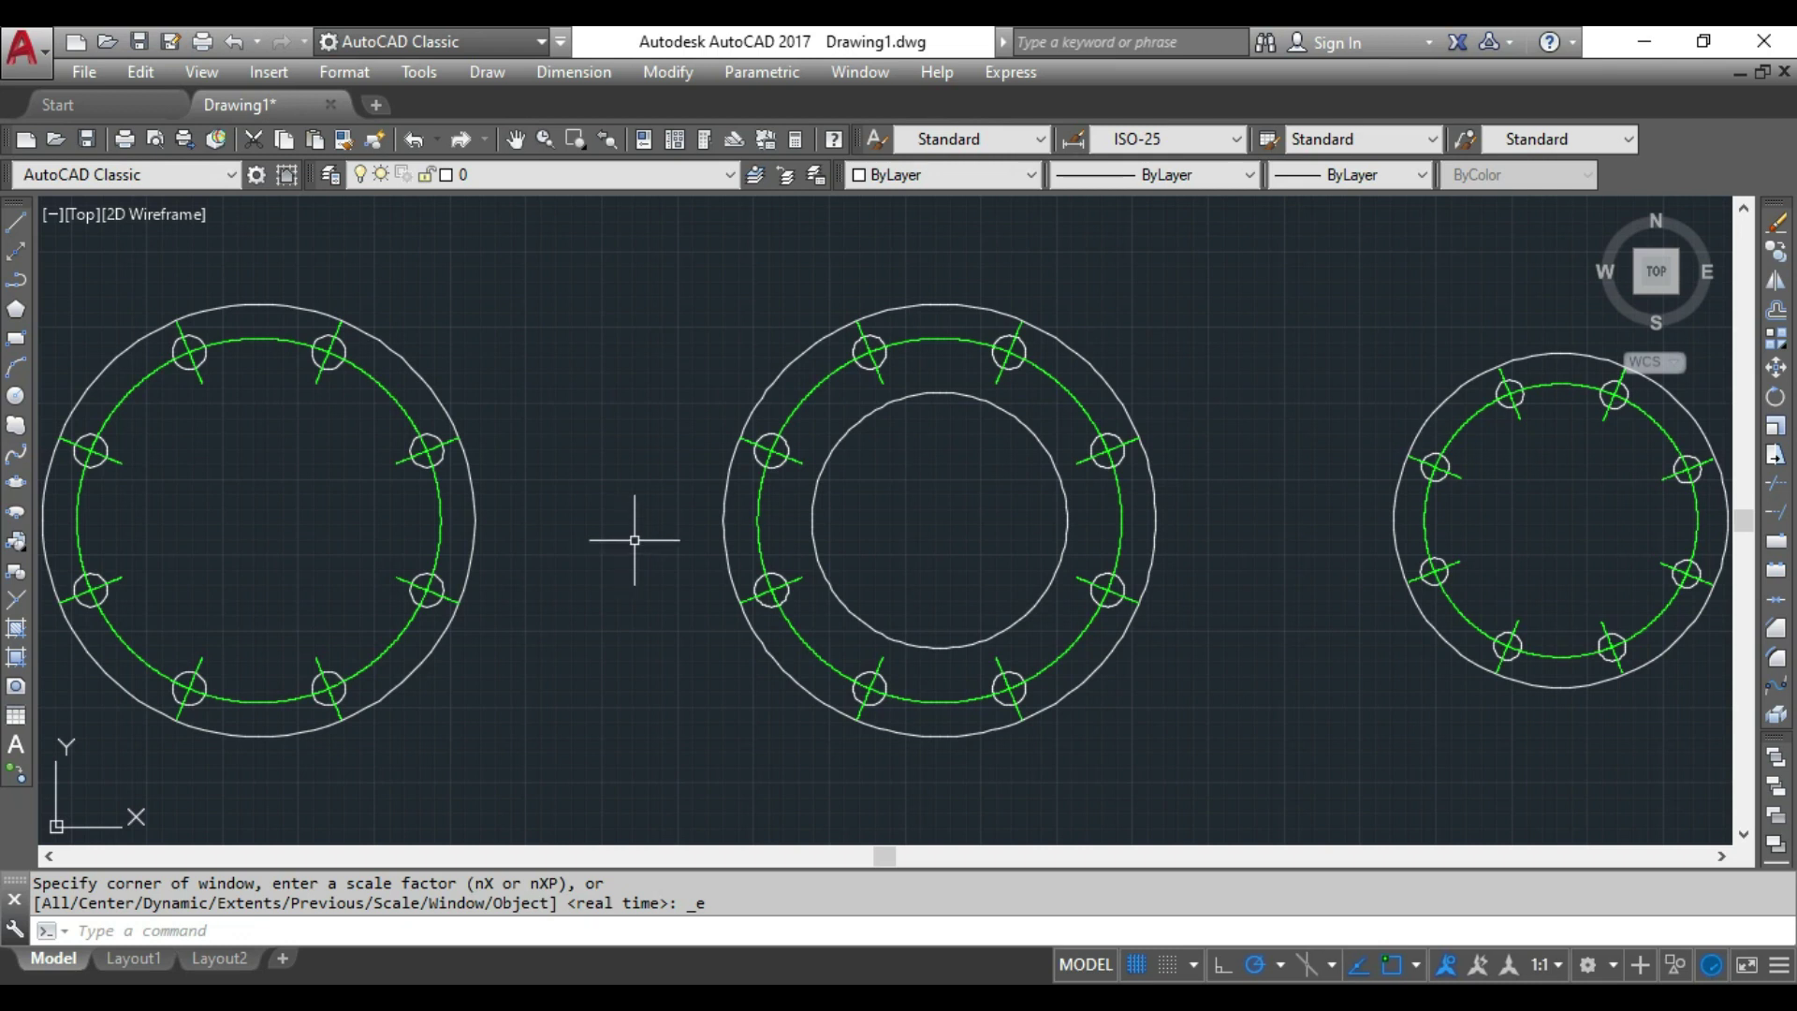
scroll(646, 520, "down", 4)
scroll(643, 514, "up", 4)
scroll(645, 507, "down", 2)
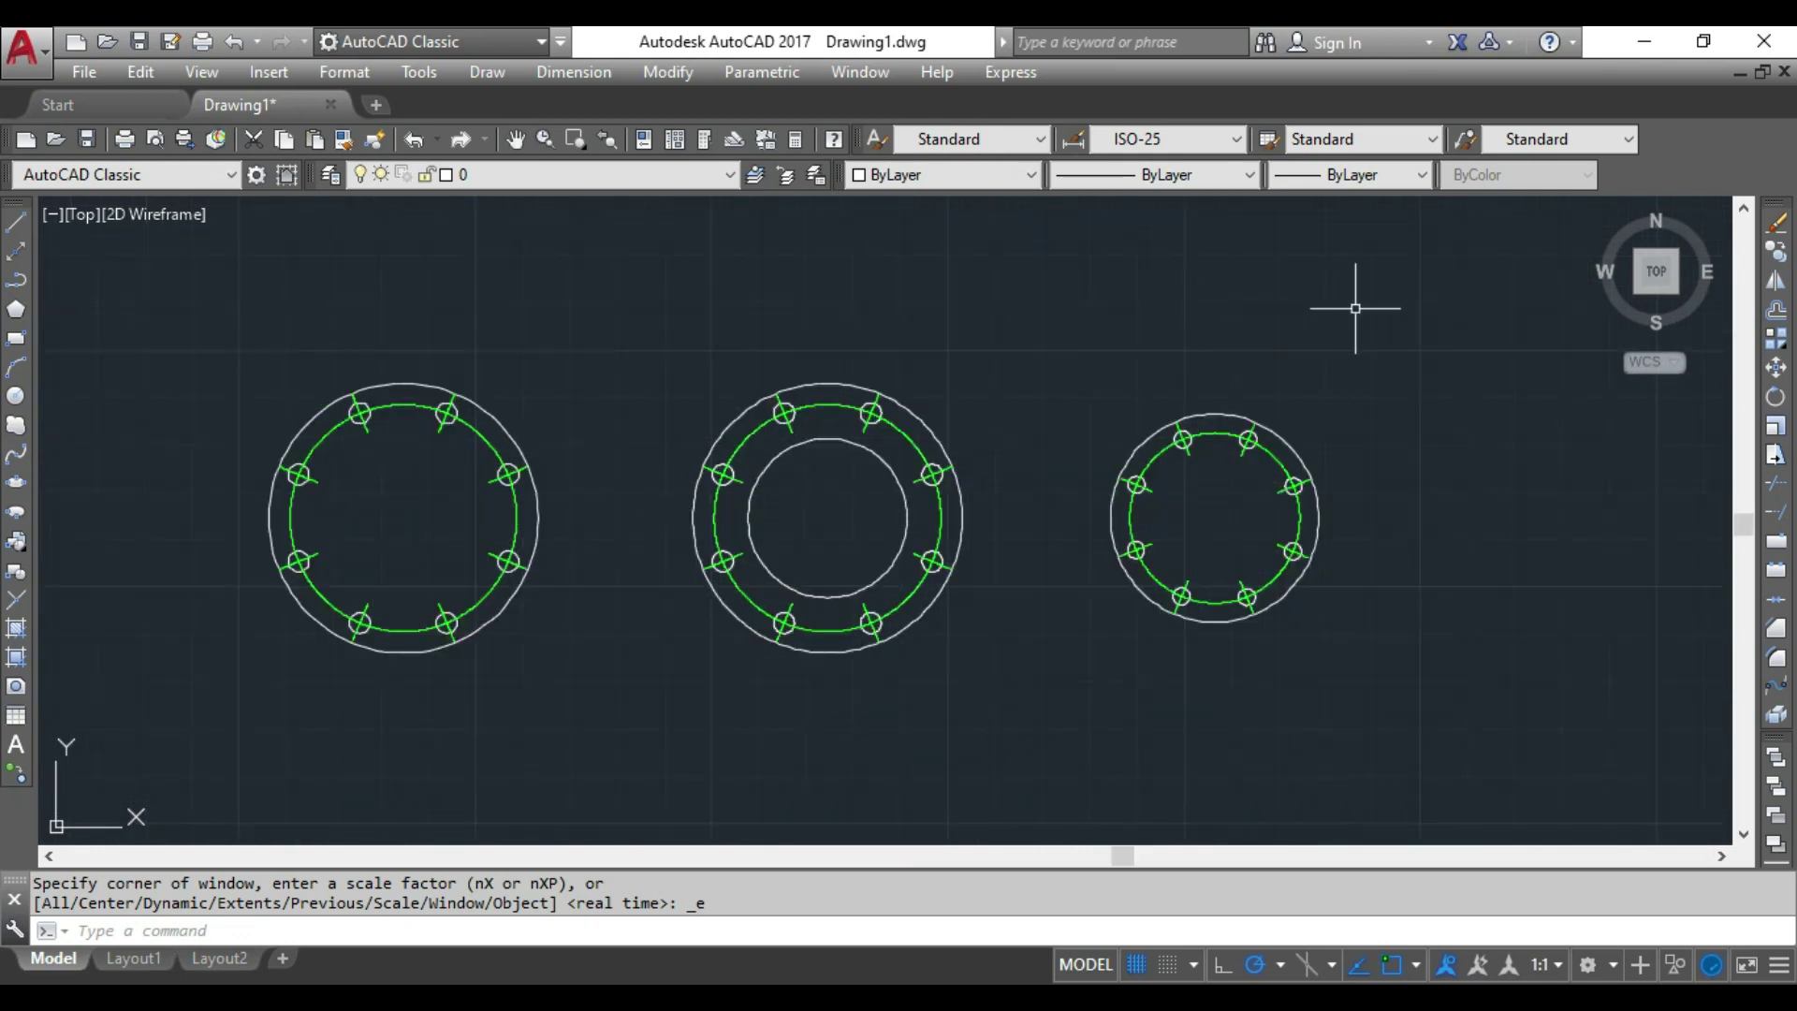
left_click(1368, 309)
left_click(164, 691)
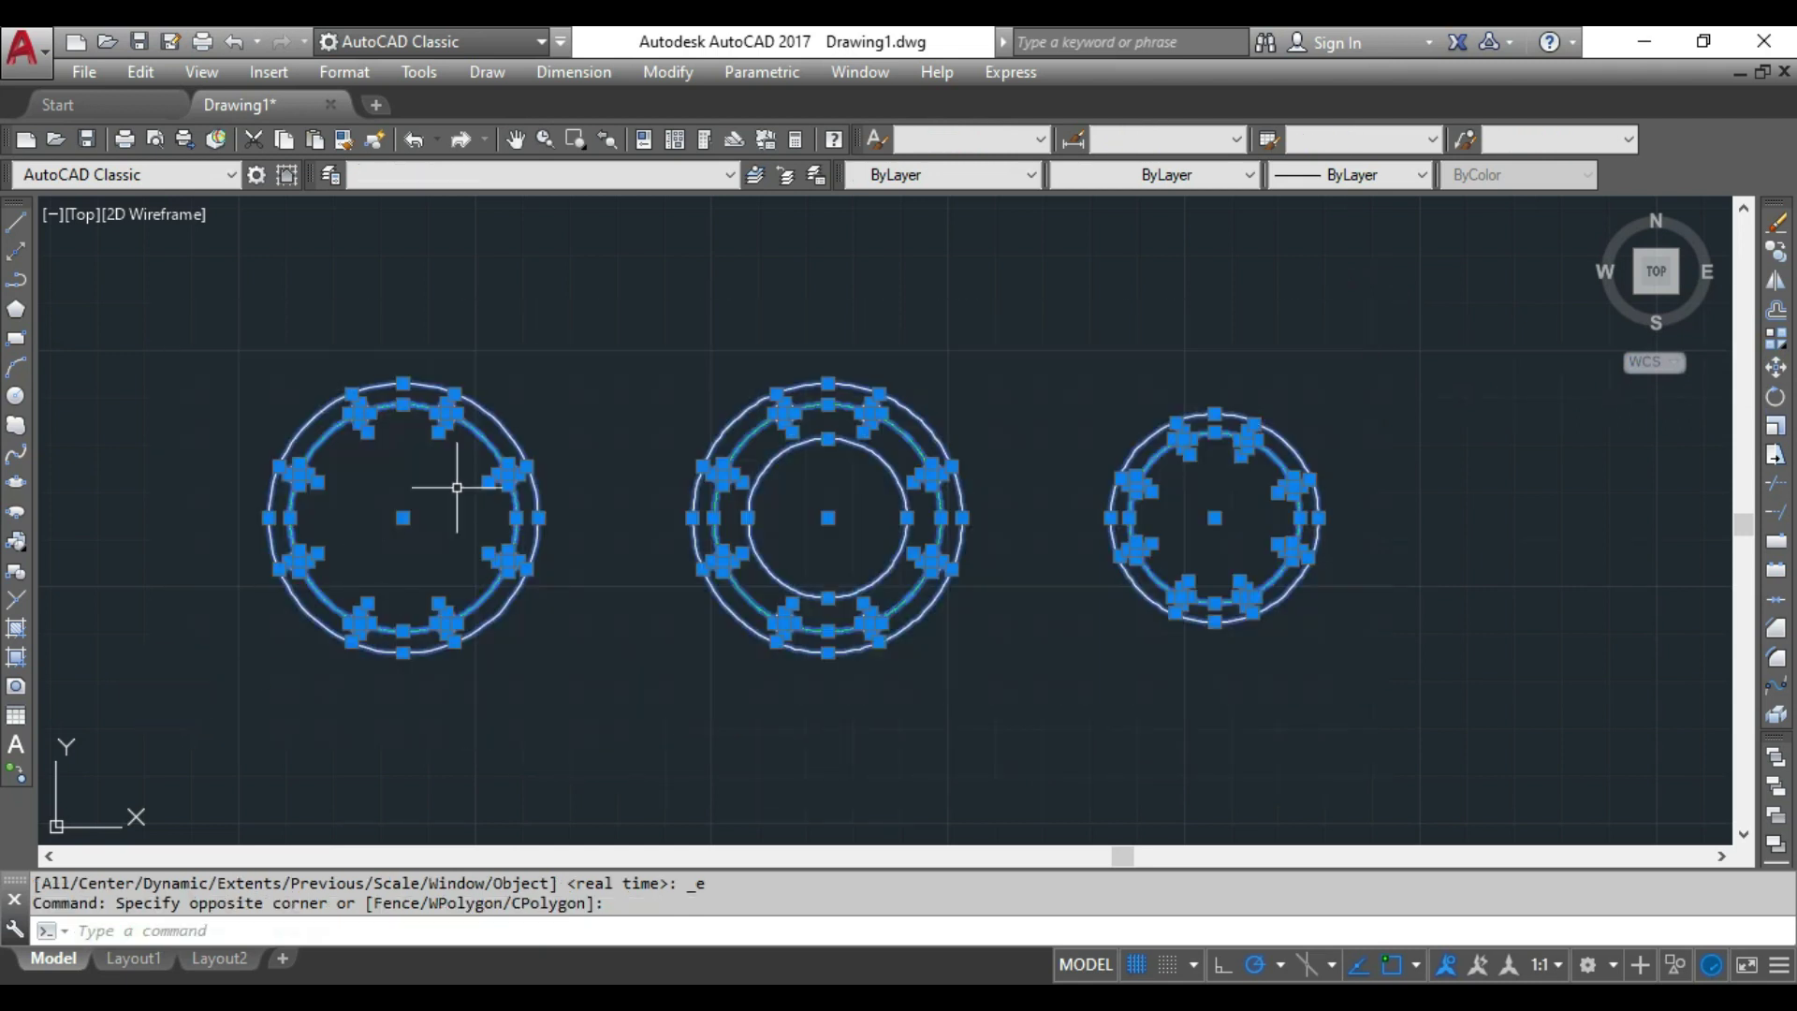
right_click(458, 481)
left_click(518, 542)
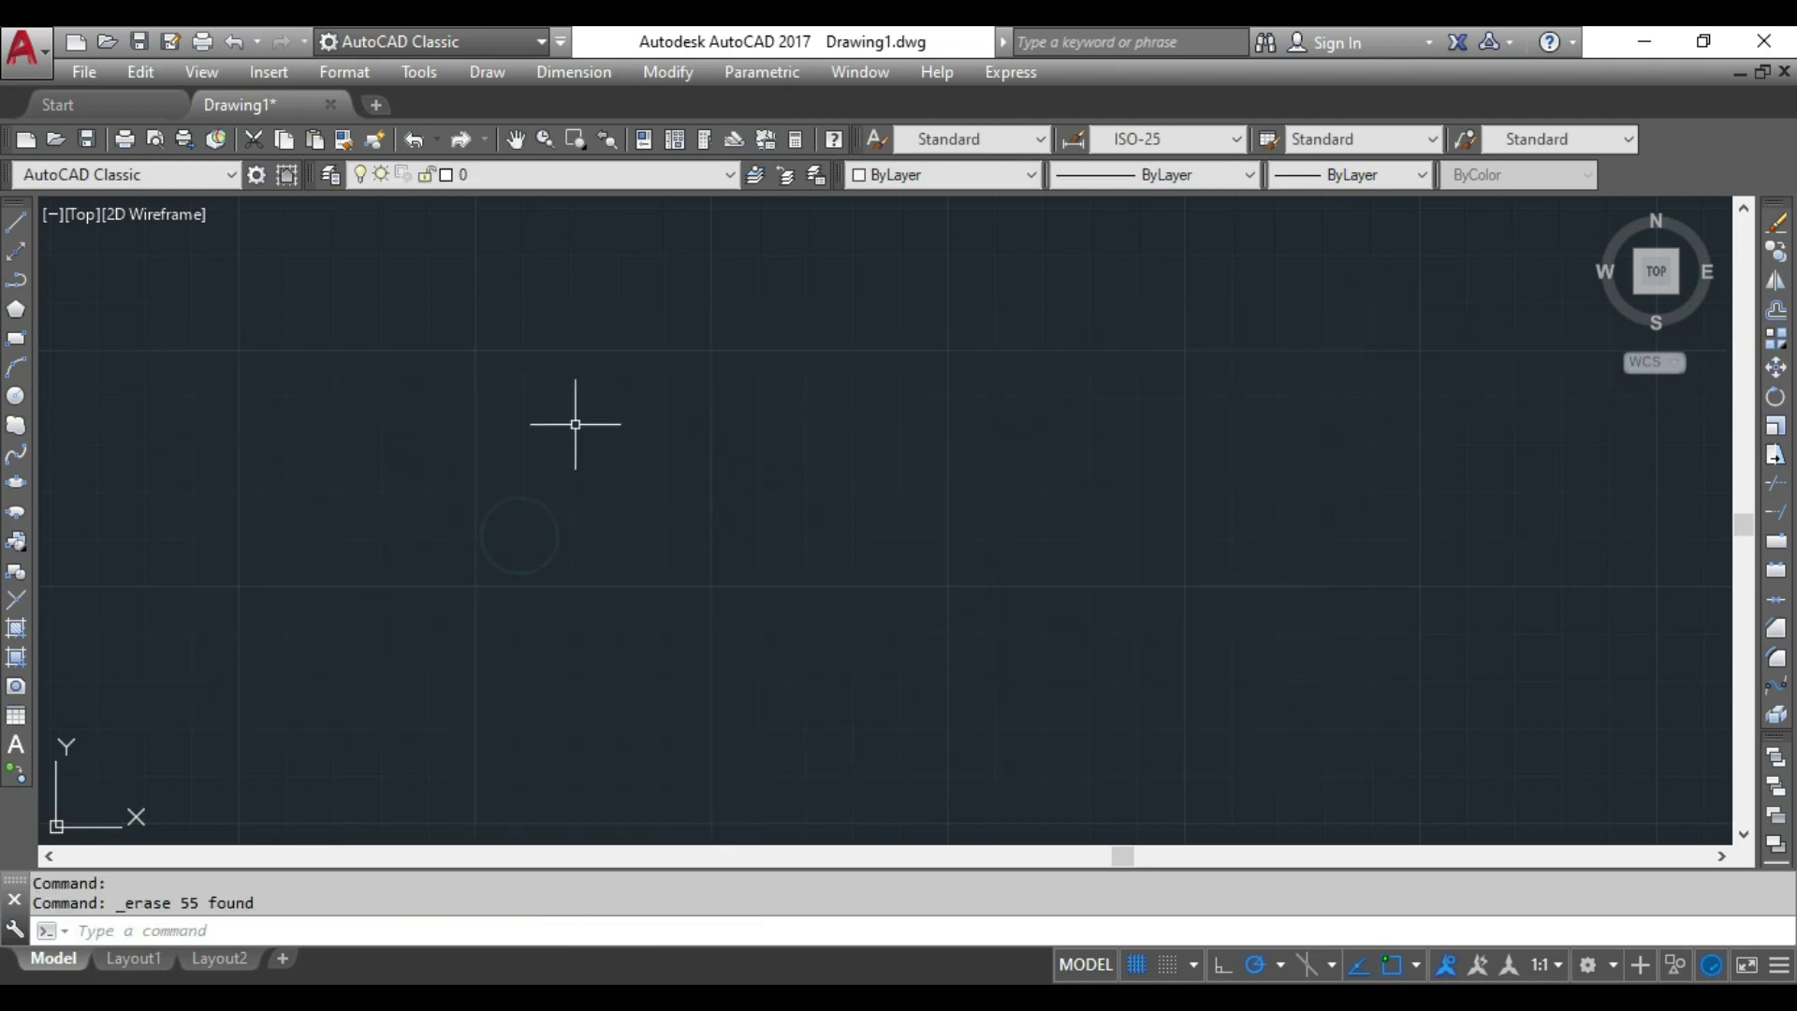
right_click(576, 426)
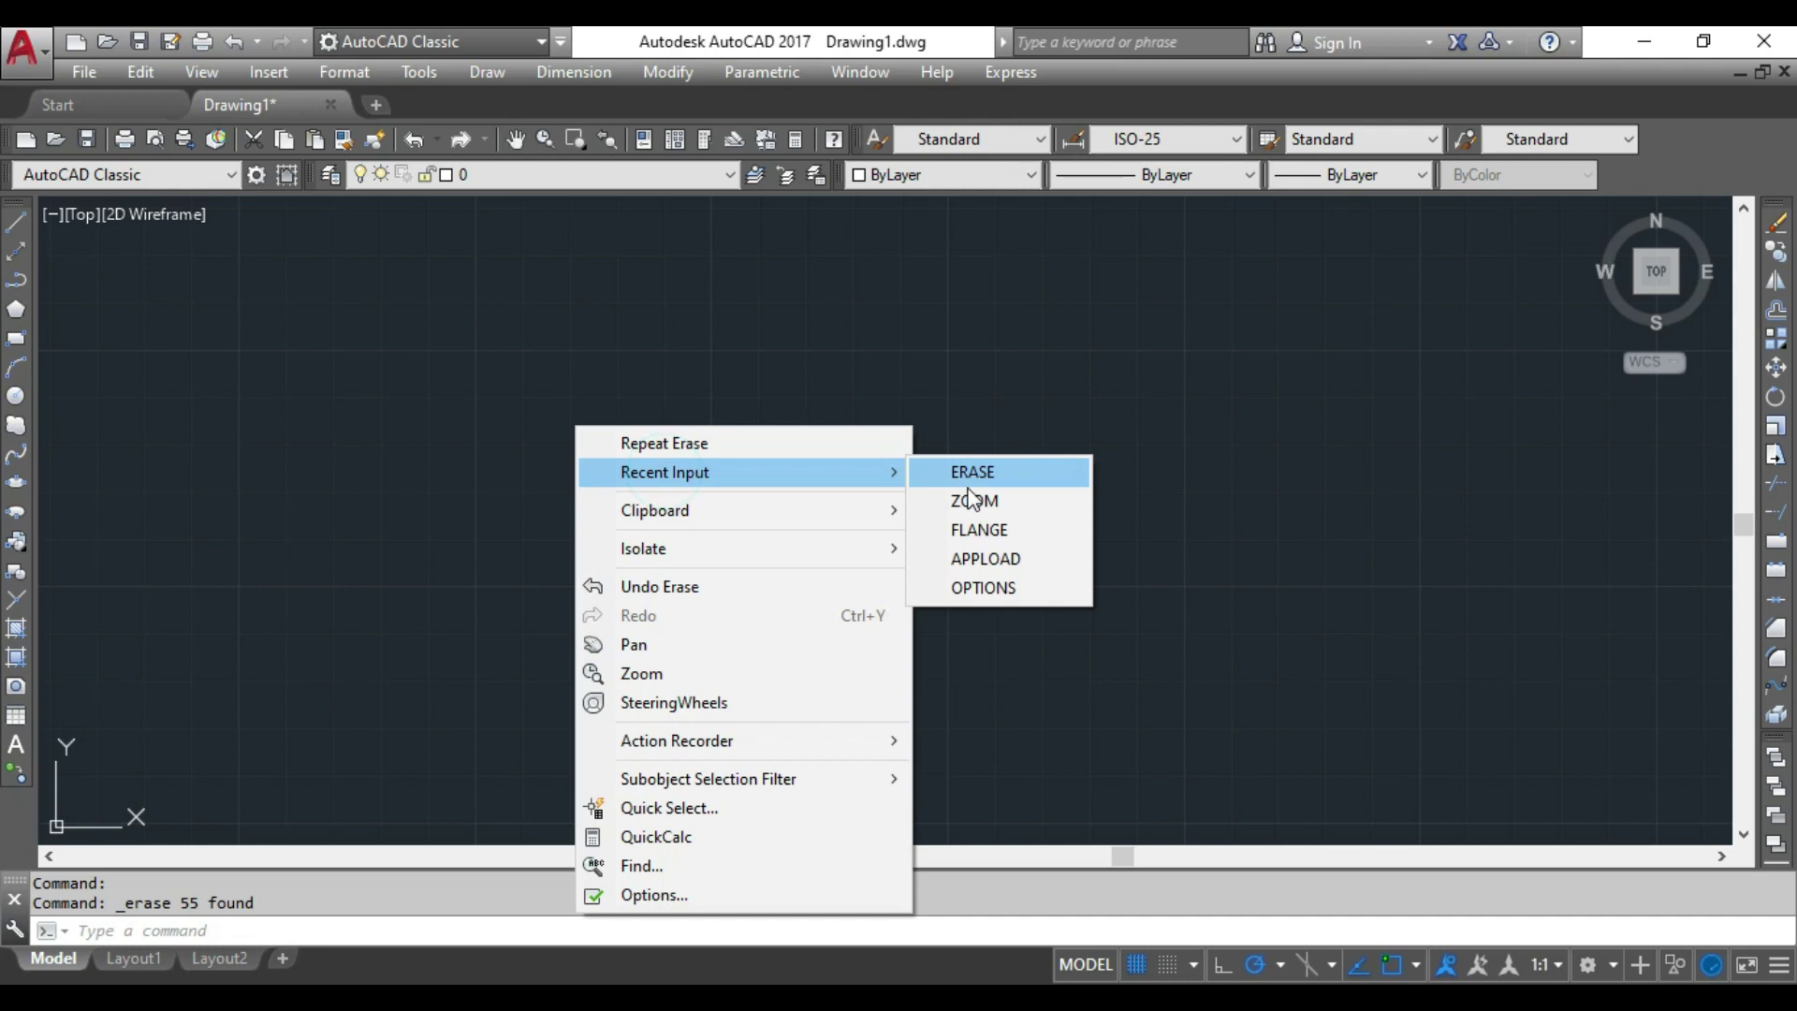
Draw 15 and 20 nominal bore four-hole flange plans side by side
left_click(983, 525)
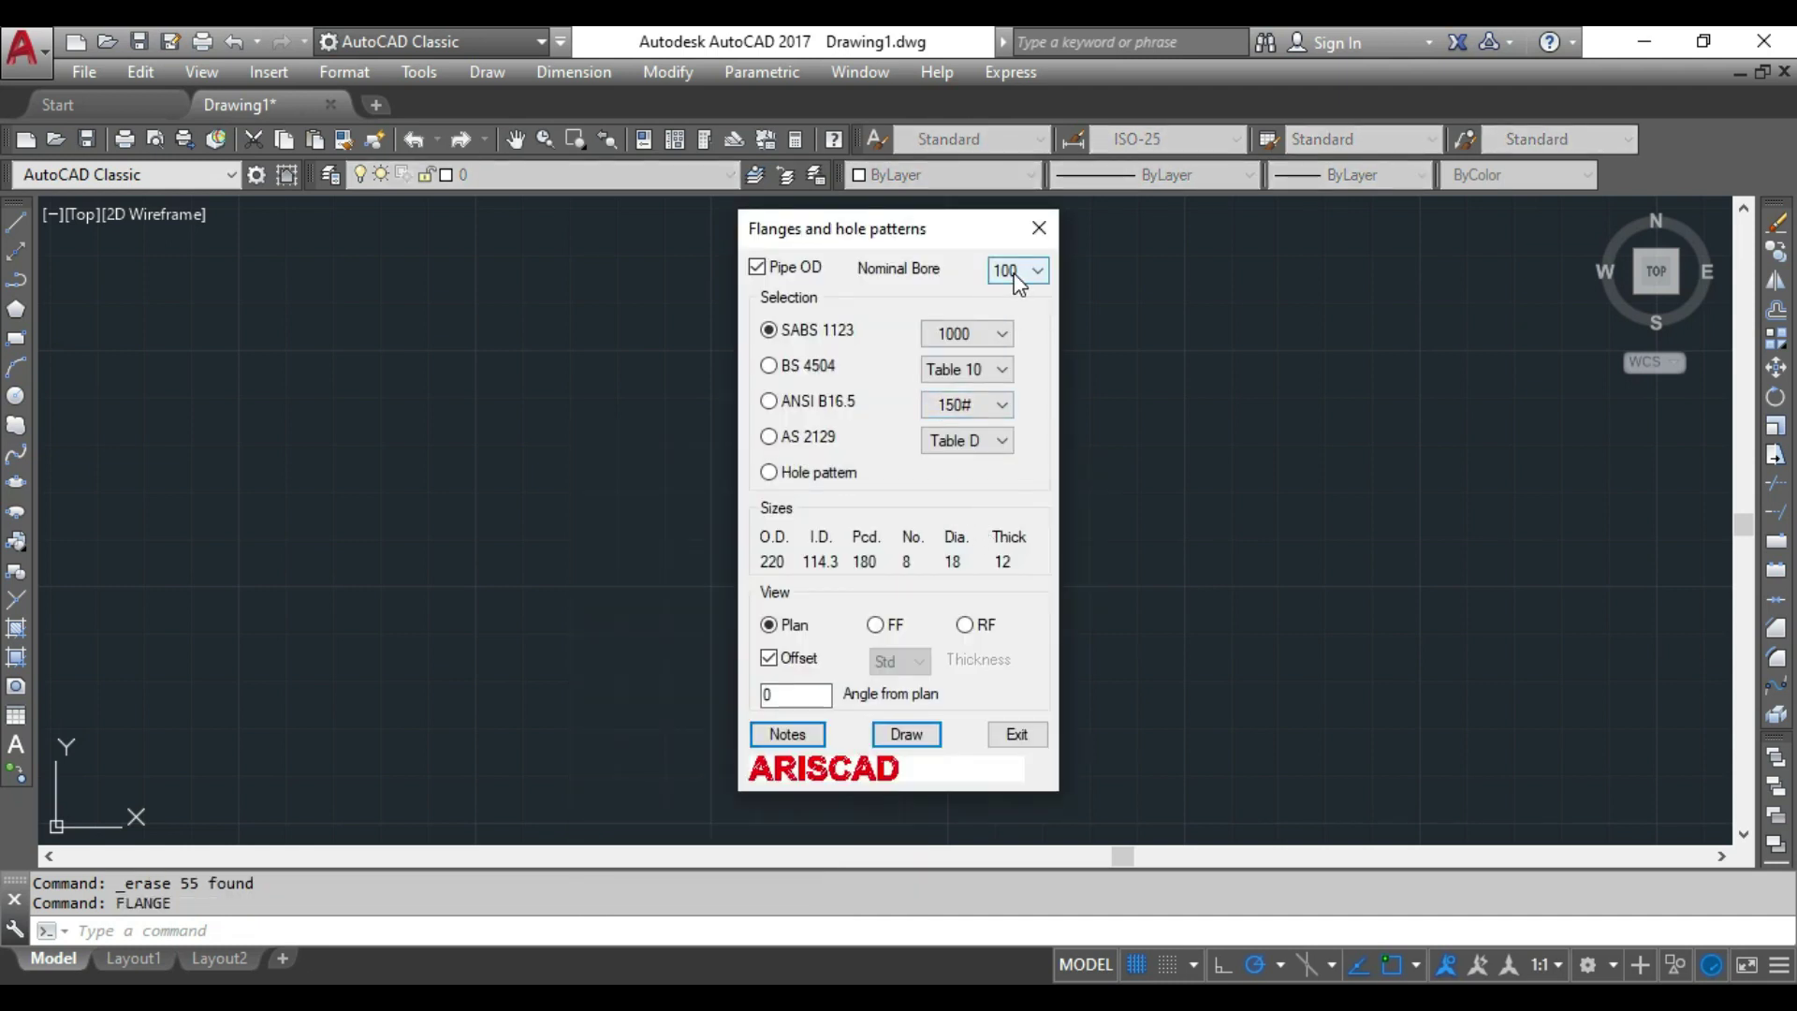
left_click(1016, 279)
left_click(1019, 296)
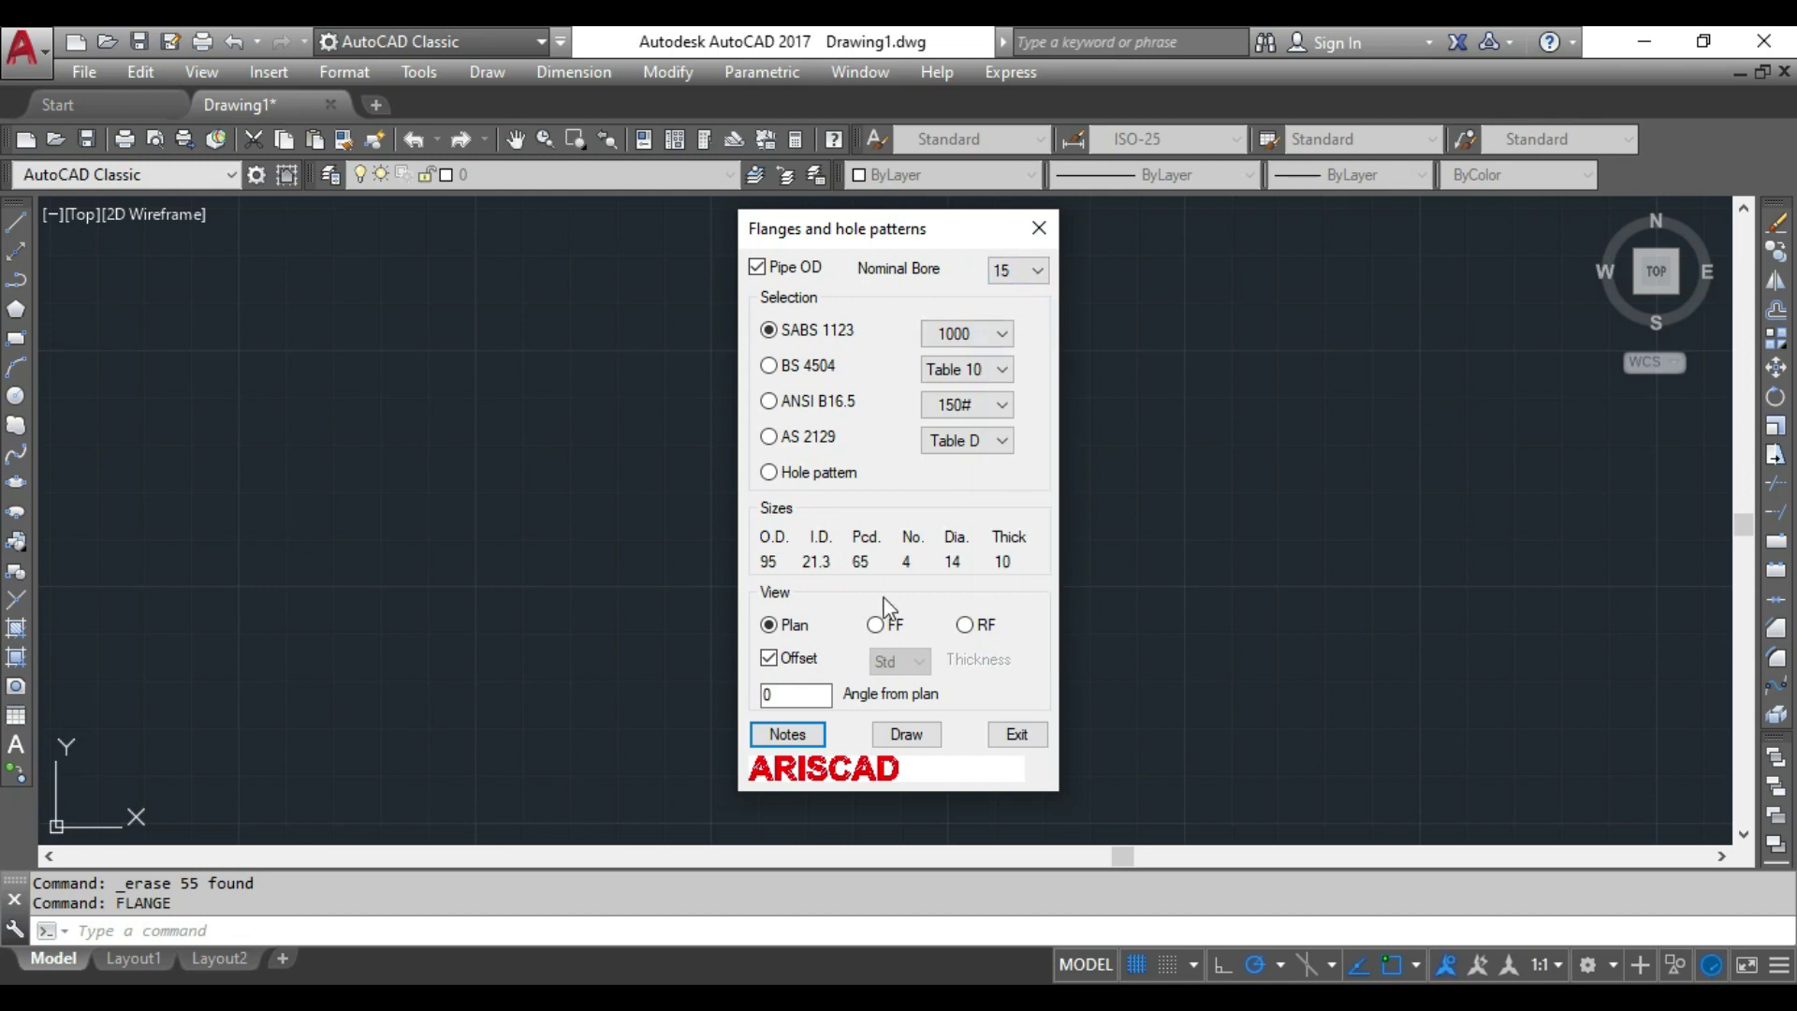
left_click(906, 735)
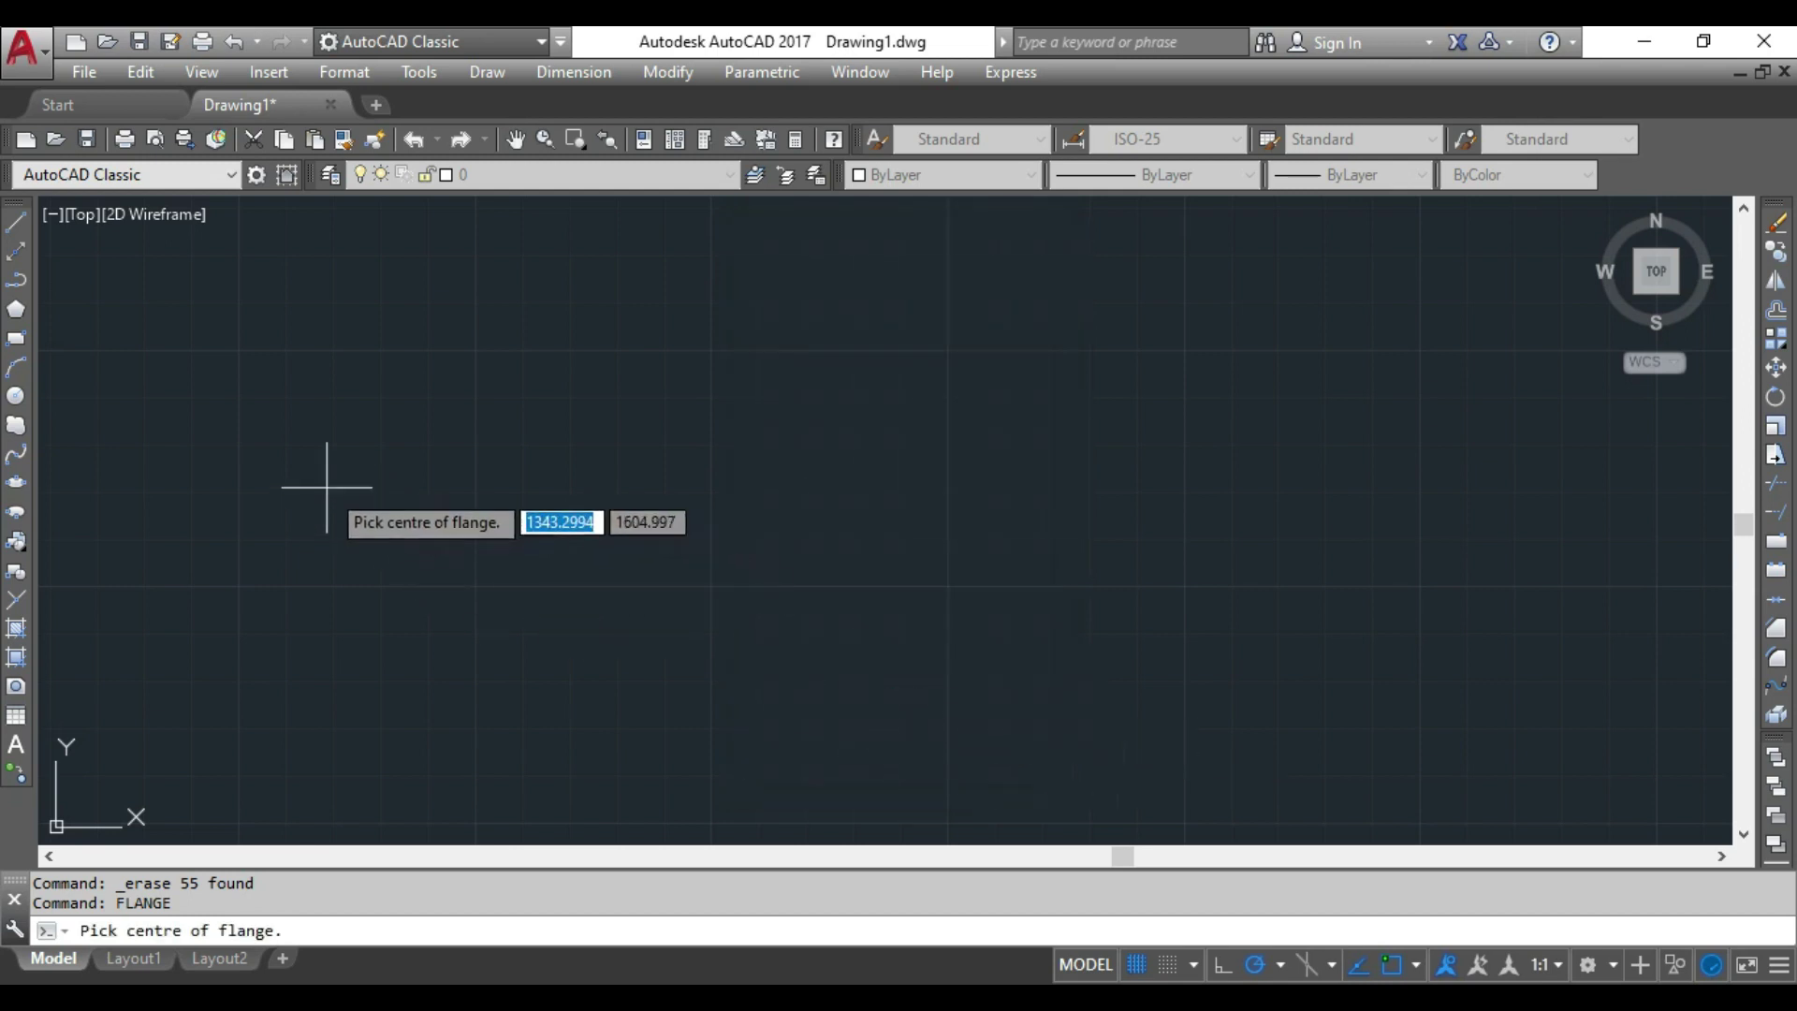
left_click(327, 483)
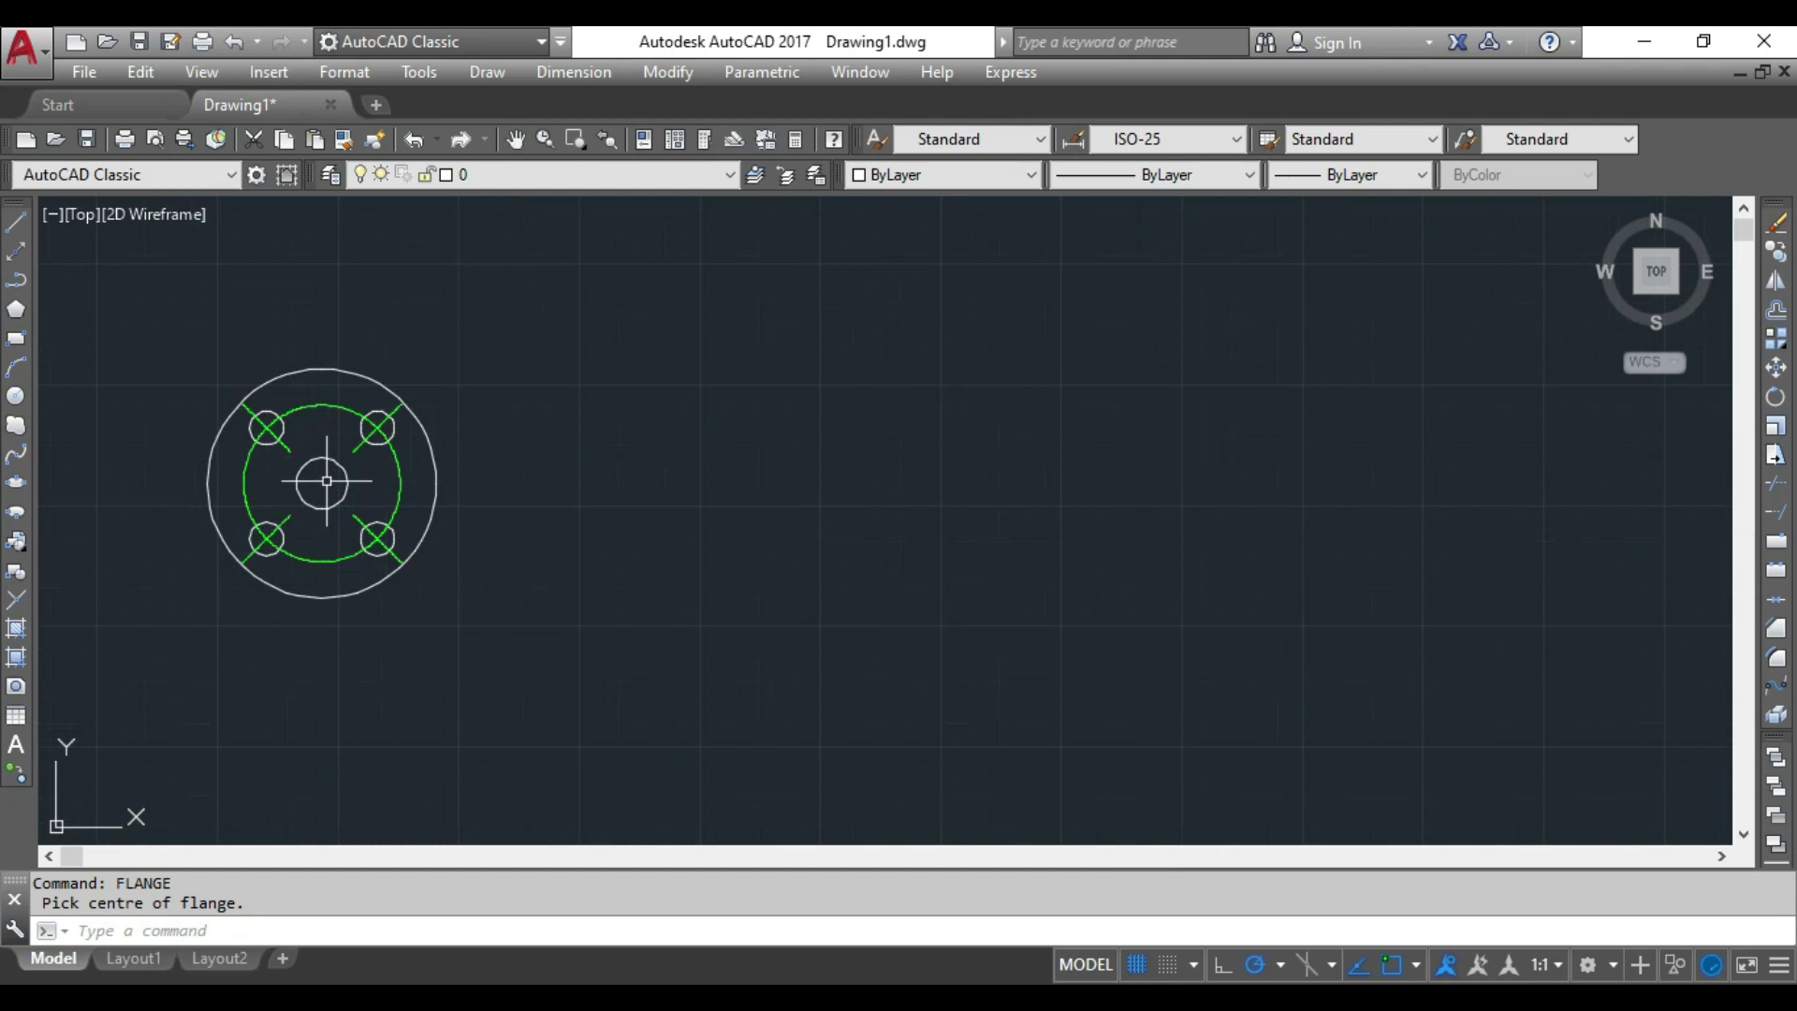
right_click(326, 483)
left_click(366, 497)
left_click(1005, 273)
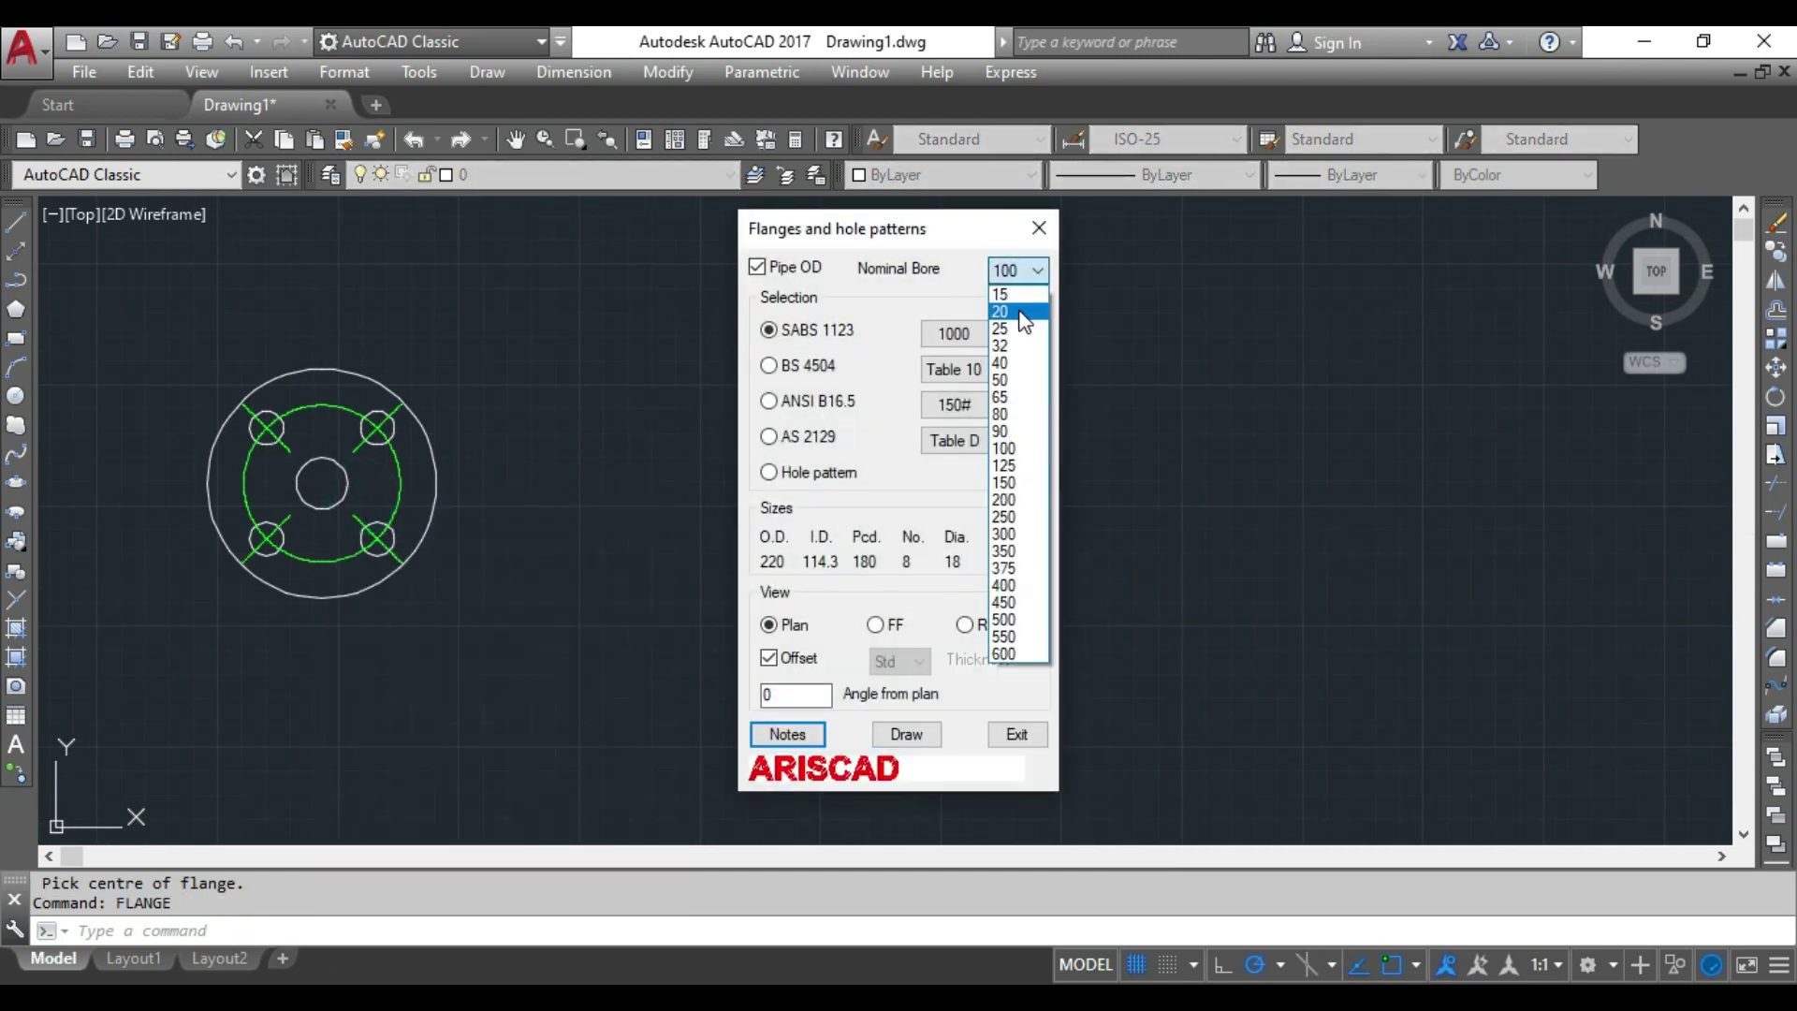
left_click(1017, 309)
left_click(896, 736)
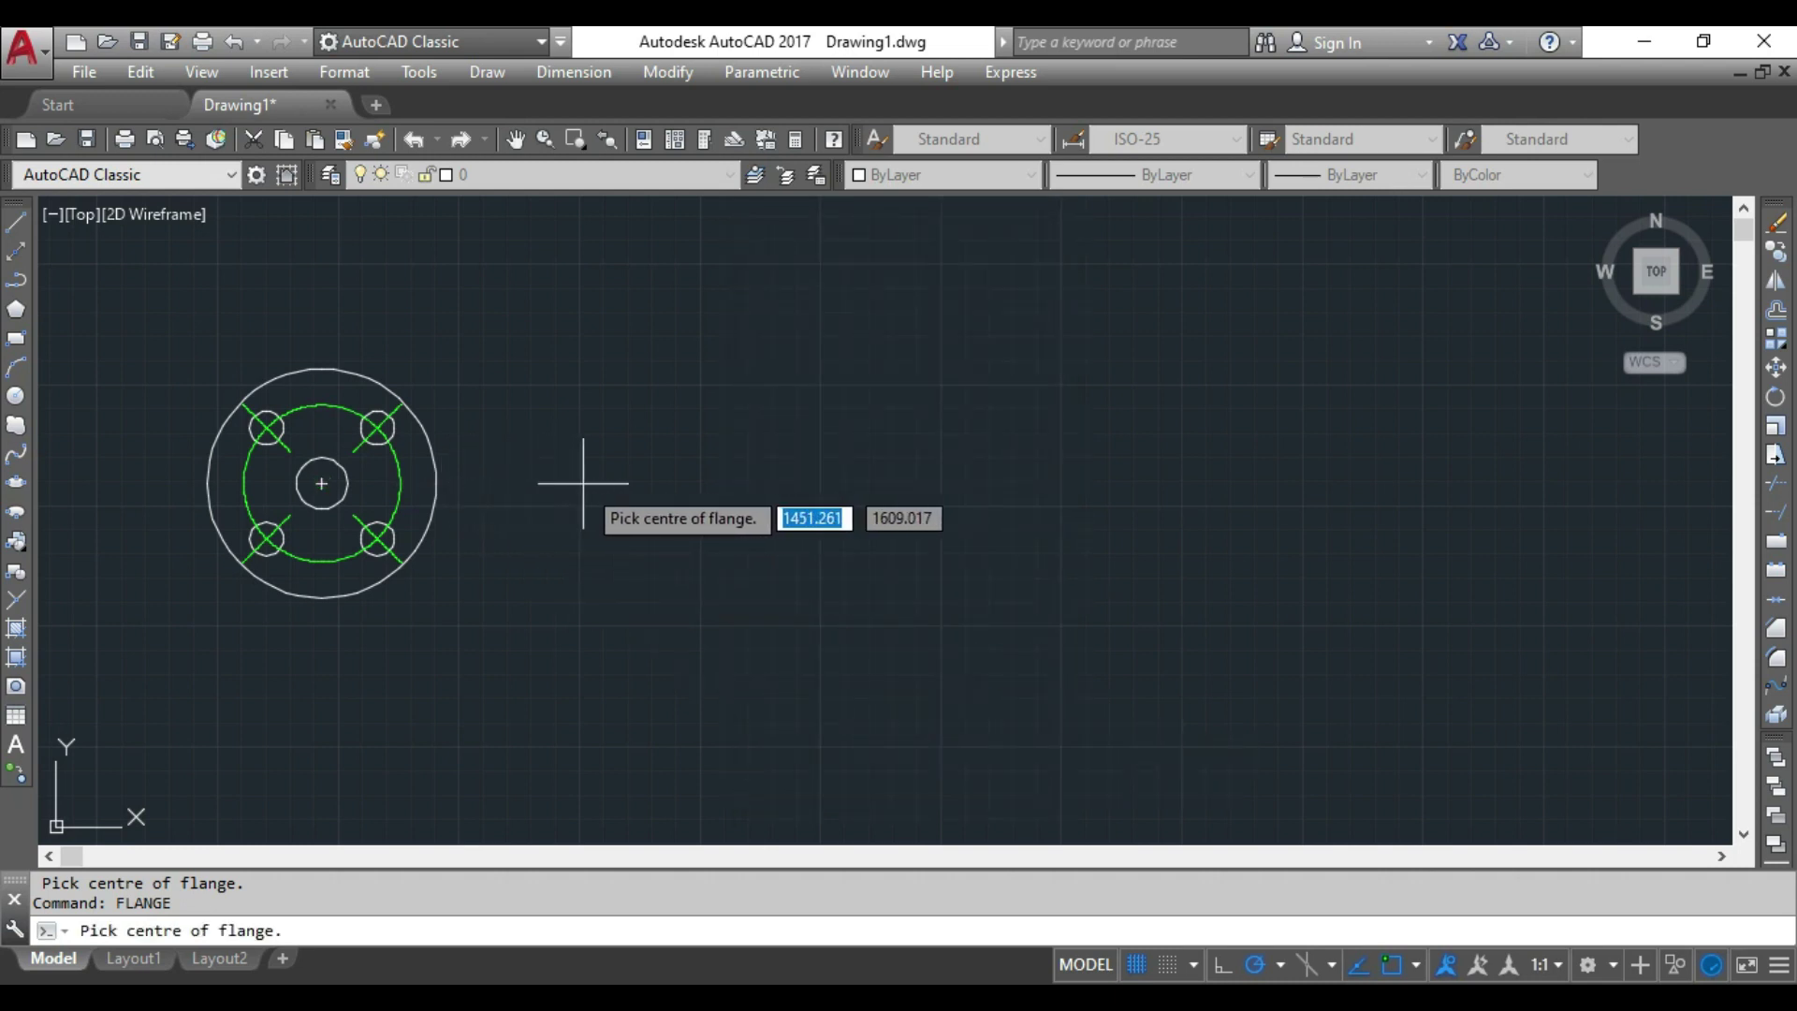
left_click(678, 483)
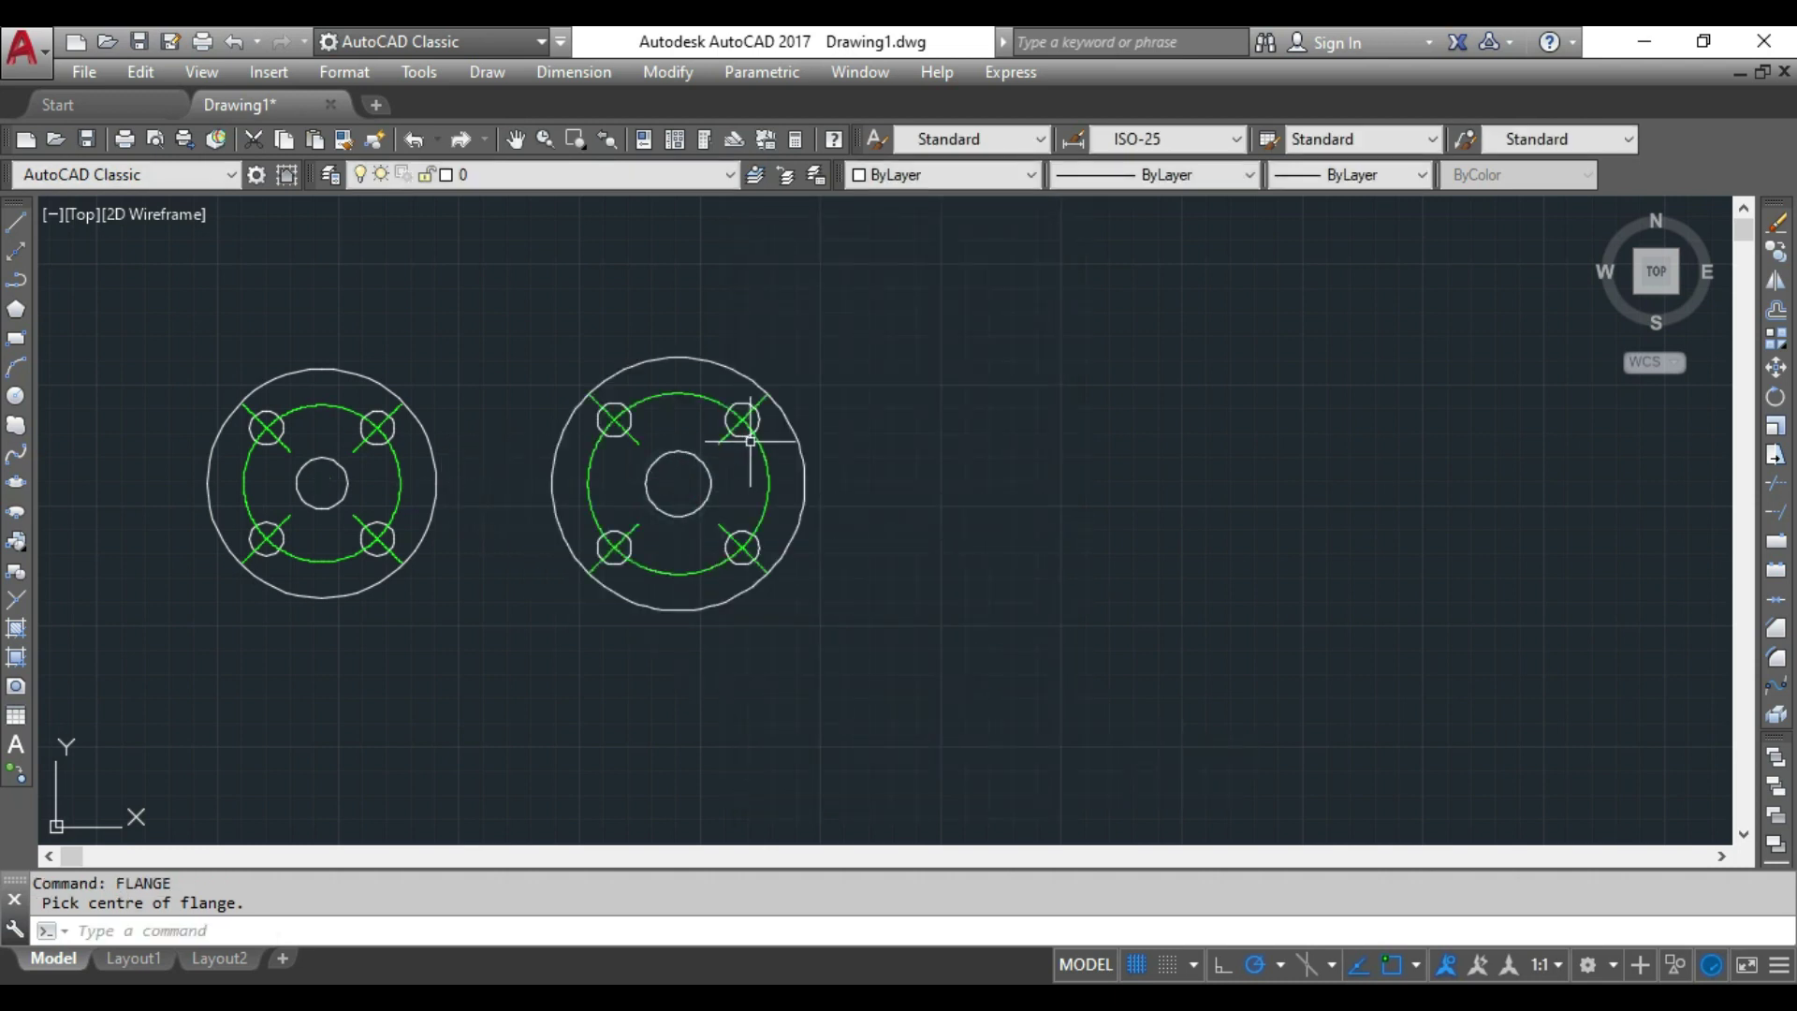
Add 25 and 32 nominal bore flange plans further right in the row
right_click(750, 442)
left_click(795, 454)
left_click(1004, 276)
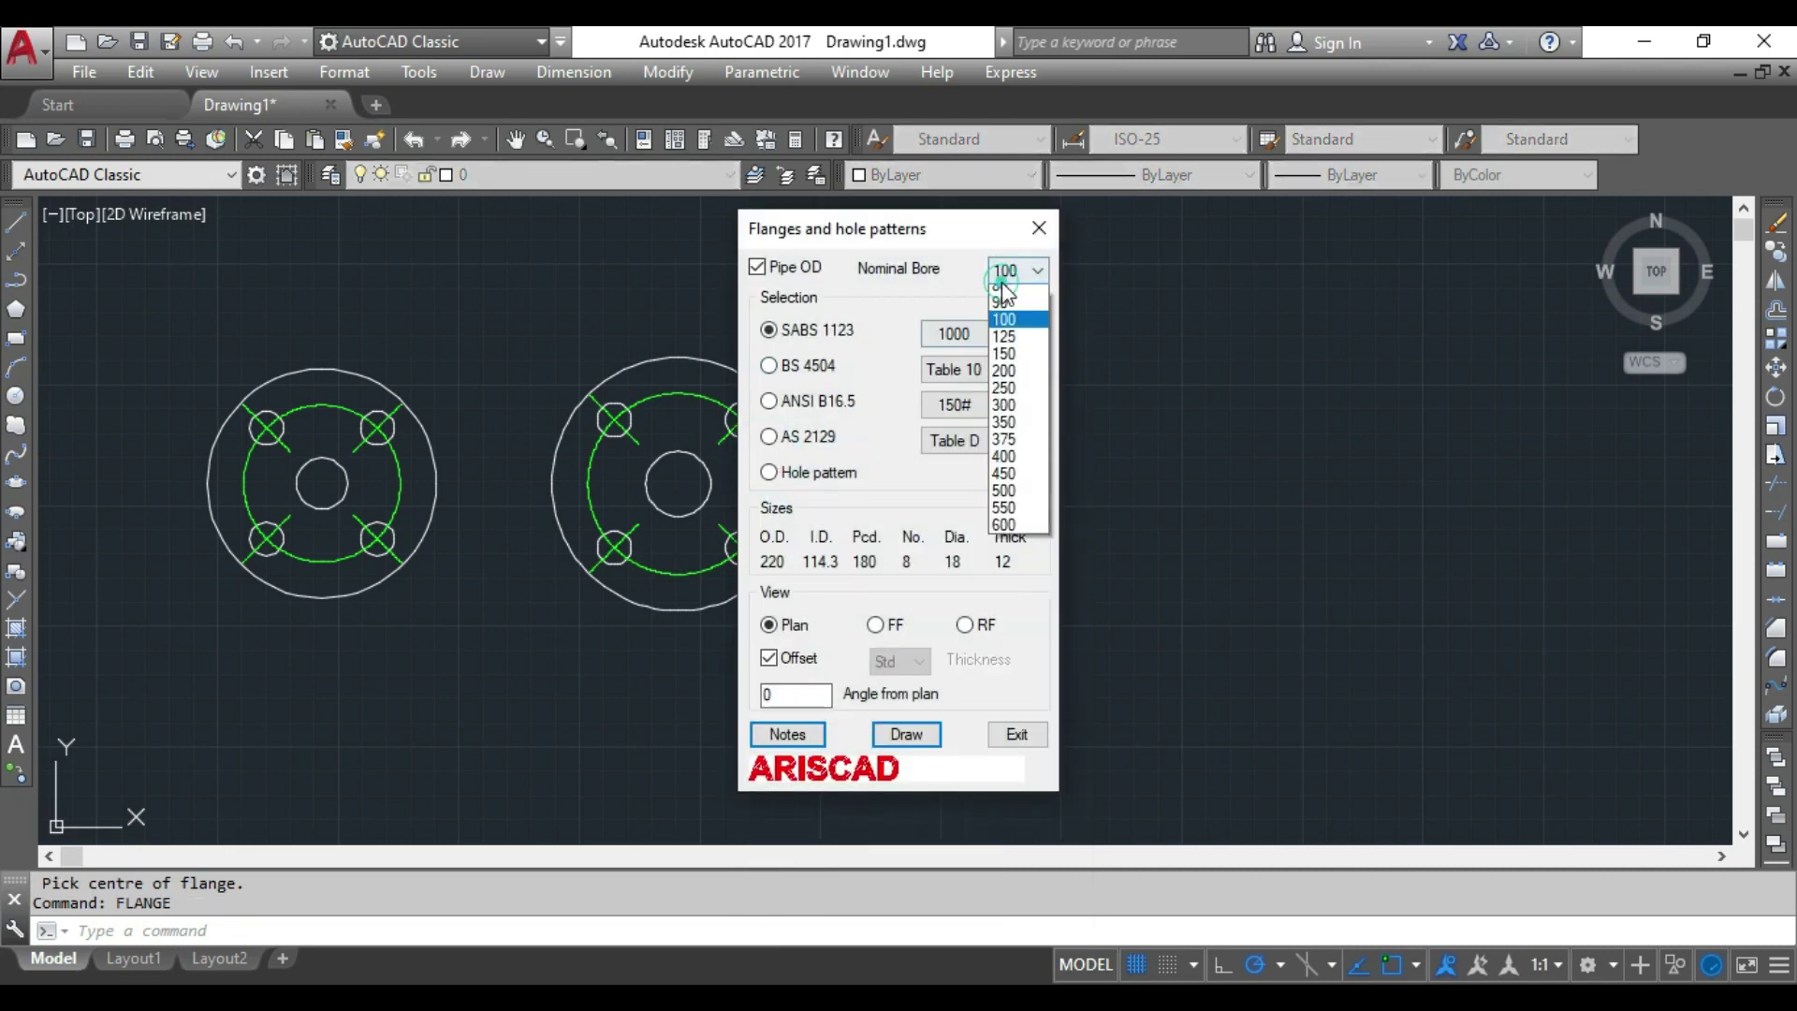
left_click(1020, 329)
left_click(904, 734)
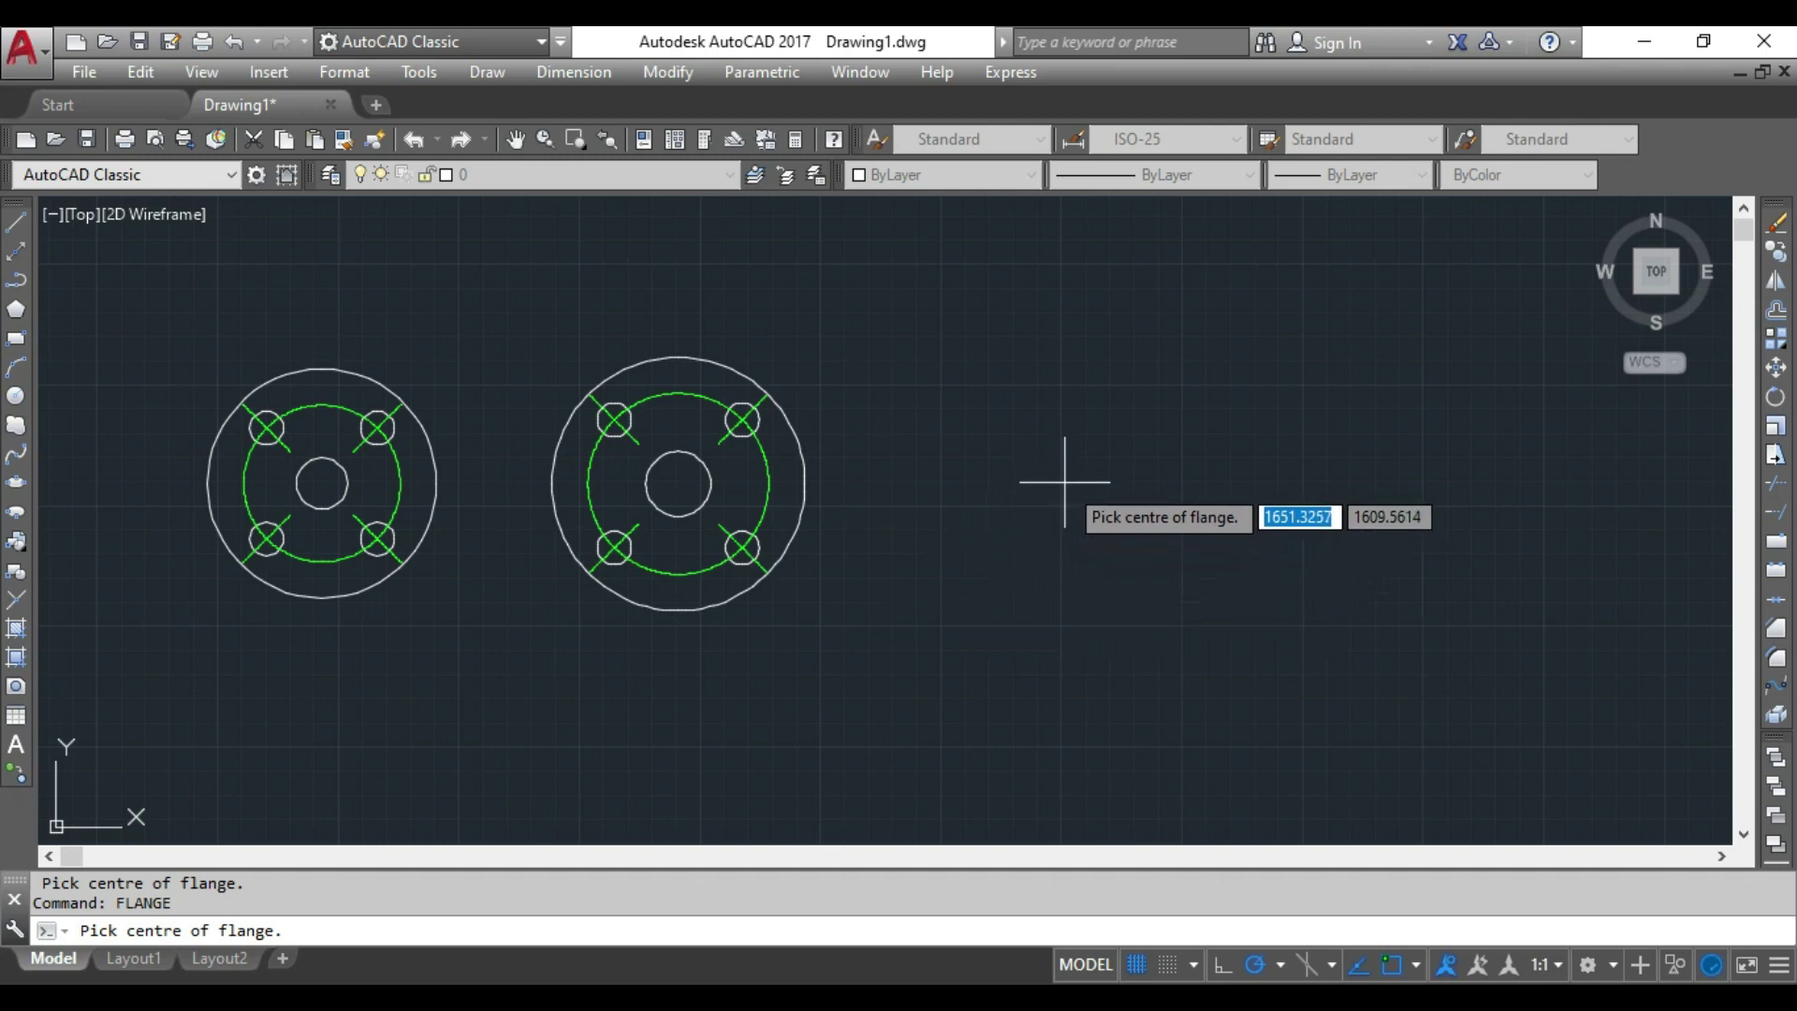
left_click(1064, 482)
right_click(1075, 454)
left_click(1103, 468)
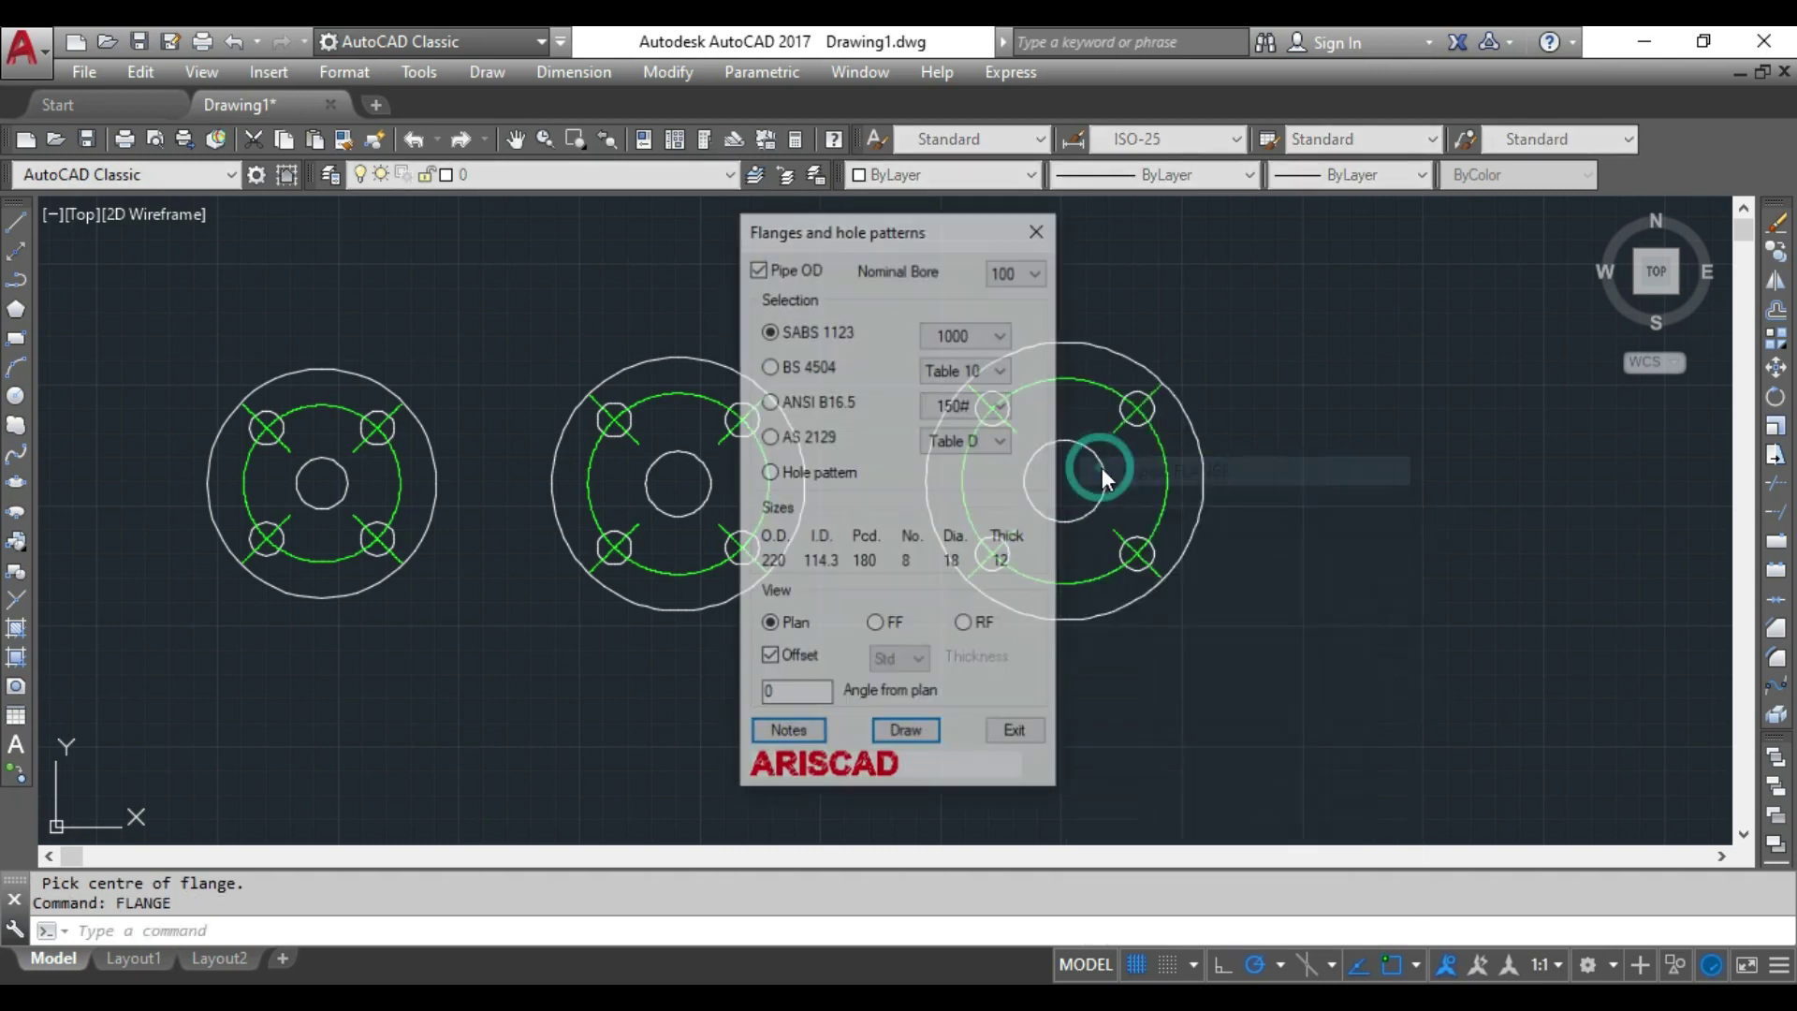
left_click(1009, 274)
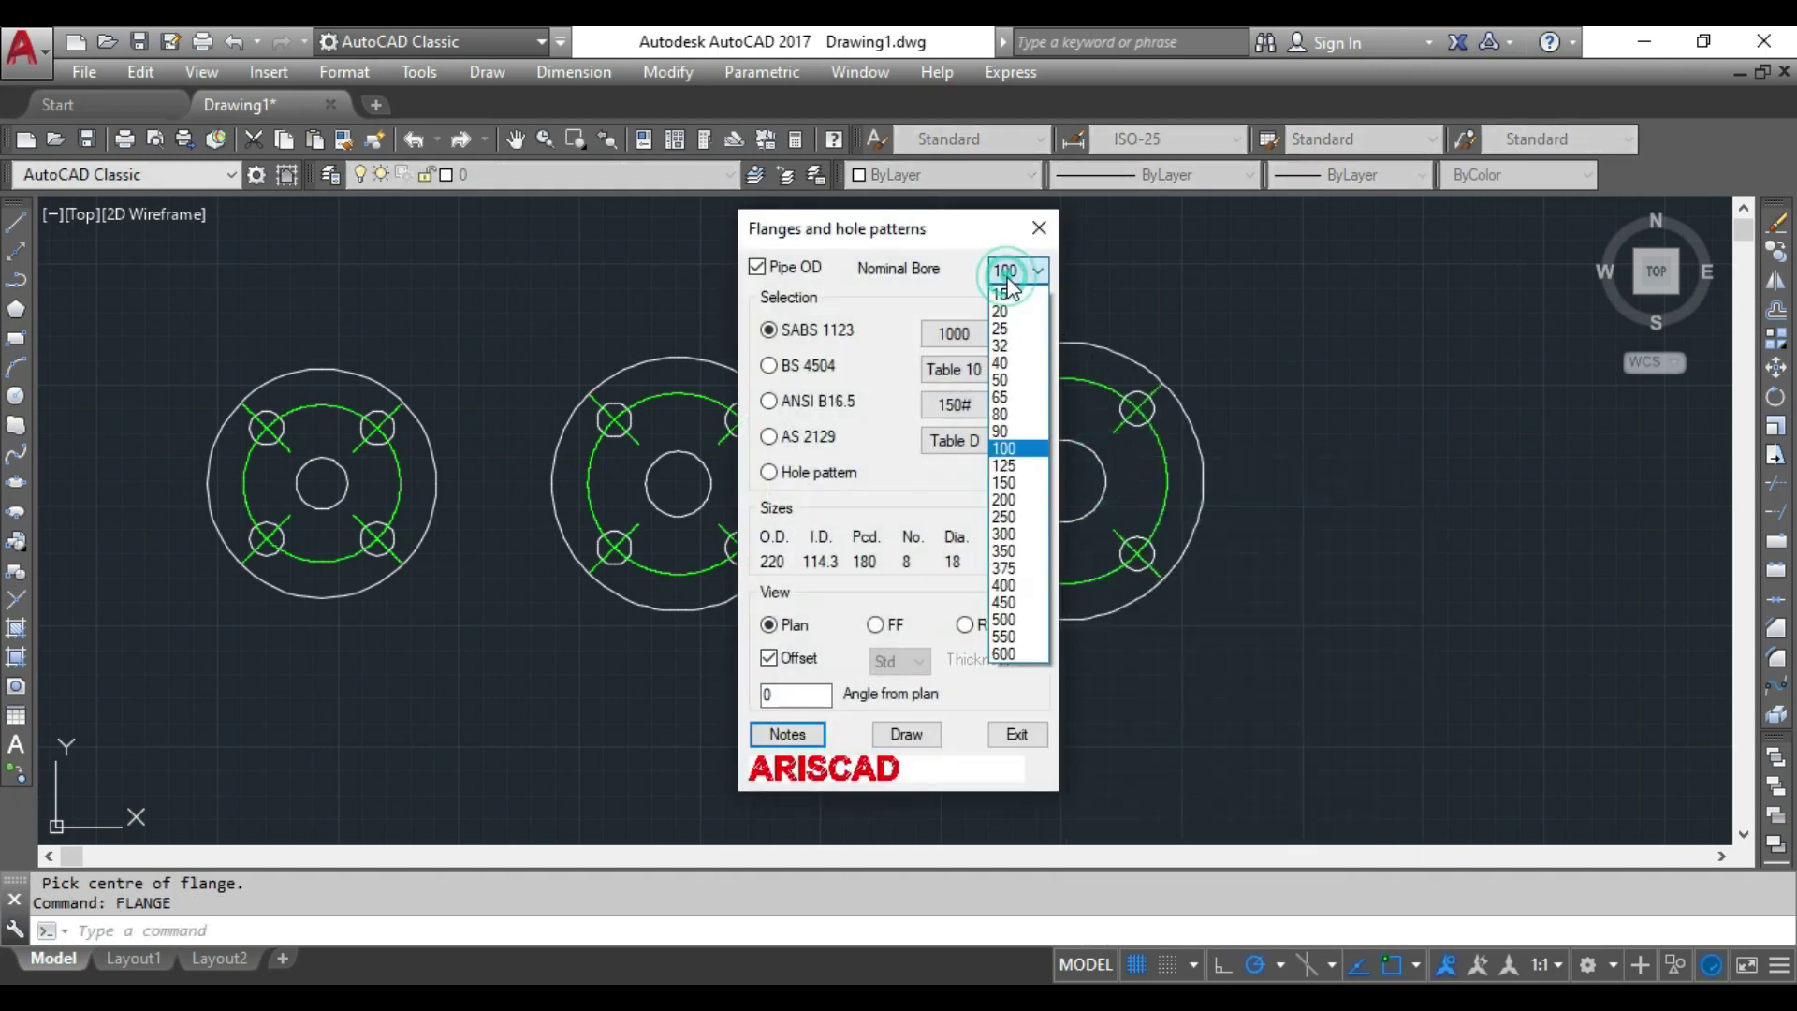
left_click(1011, 345)
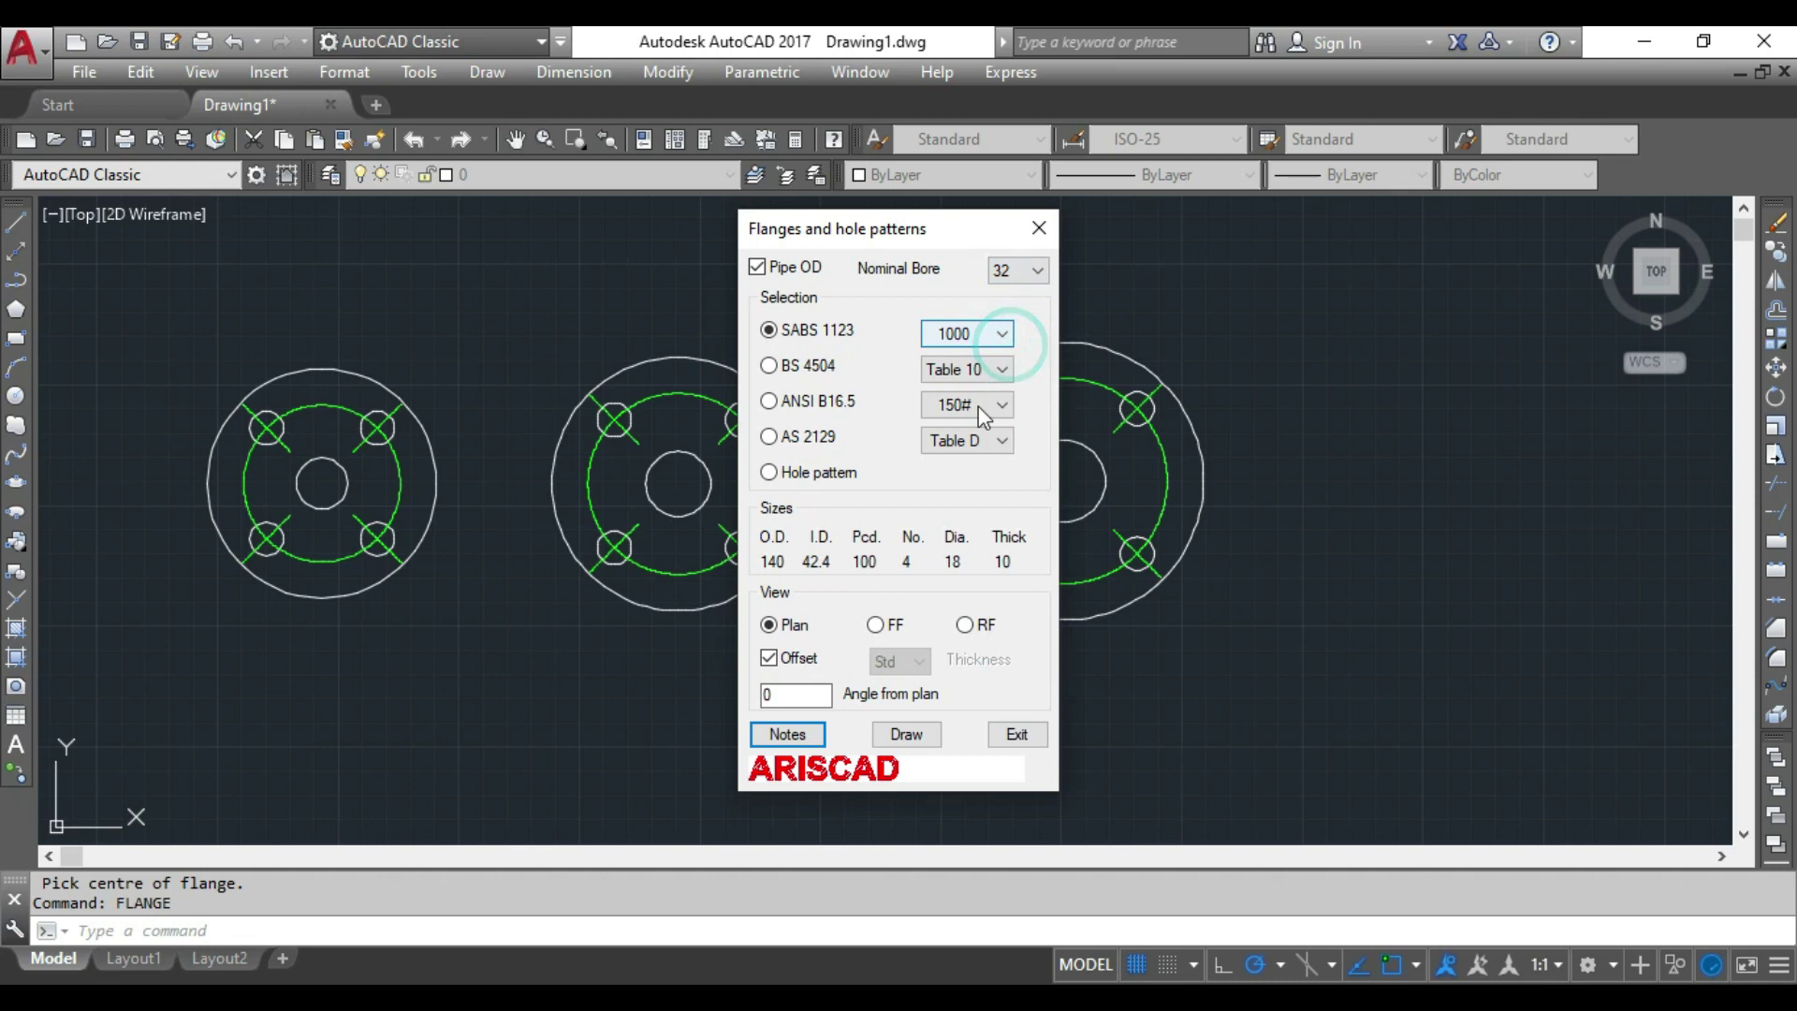
left_click(903, 737)
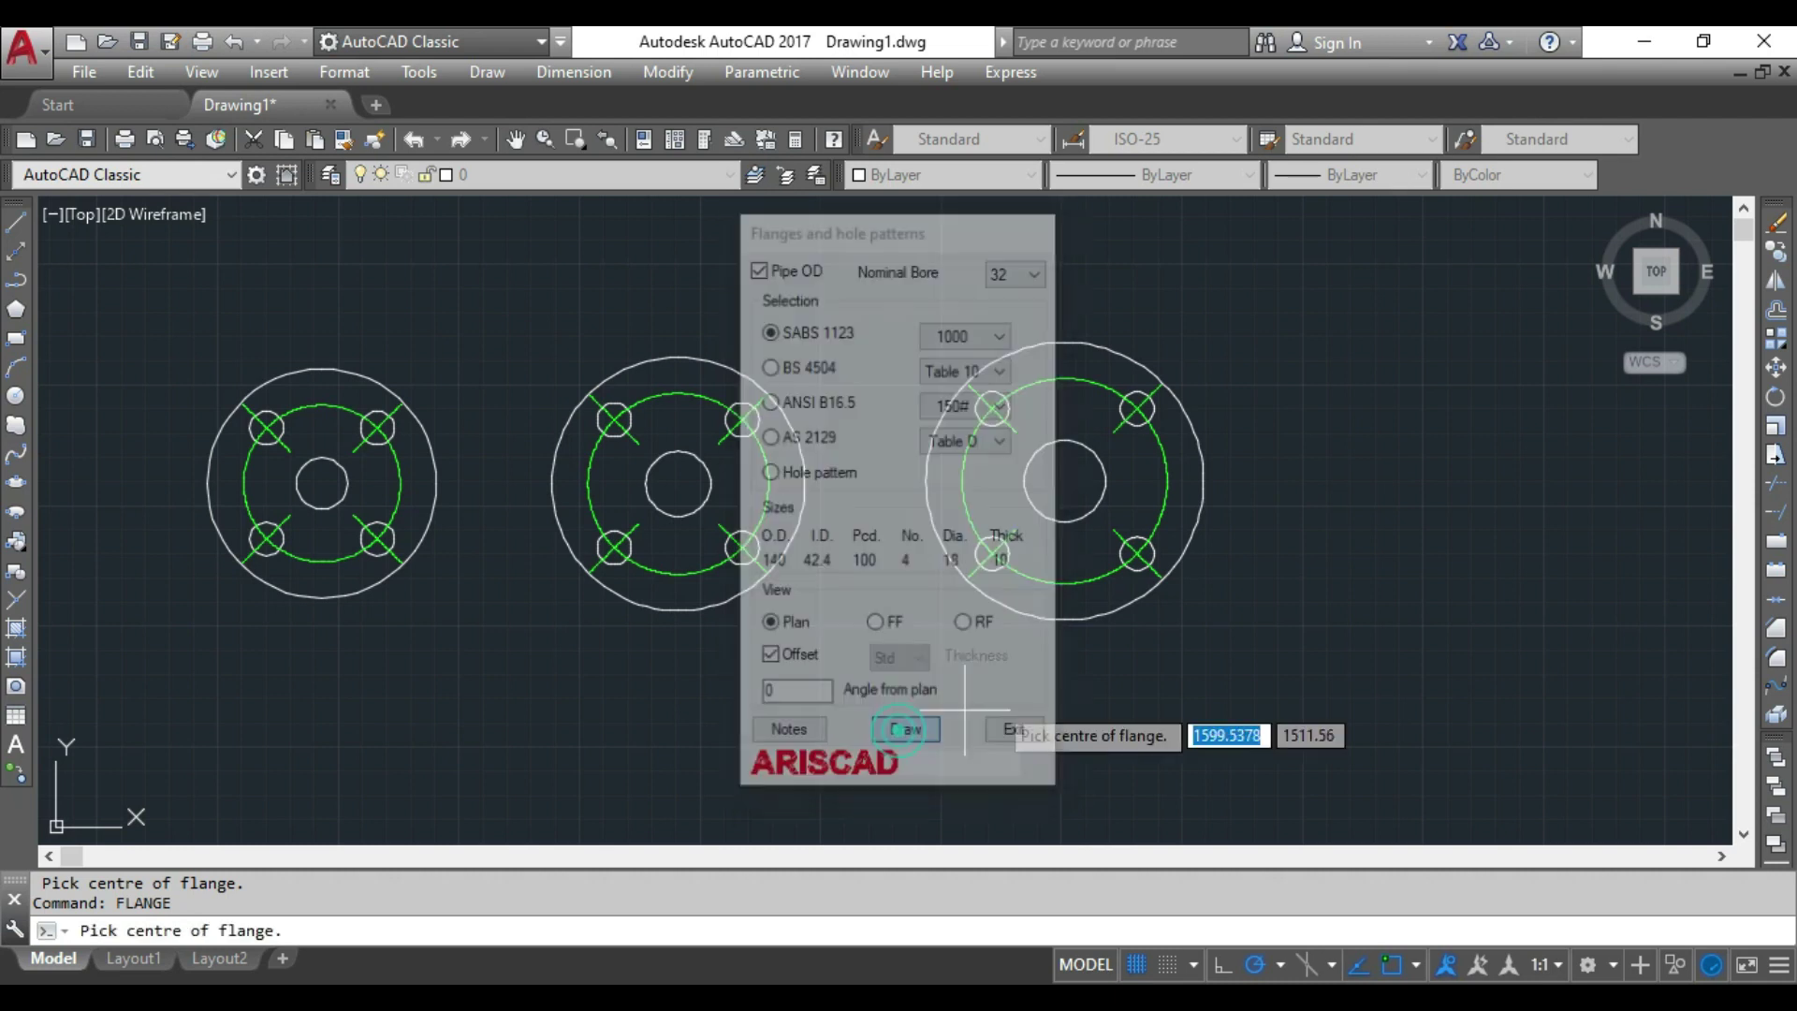
left_click(1476, 476)
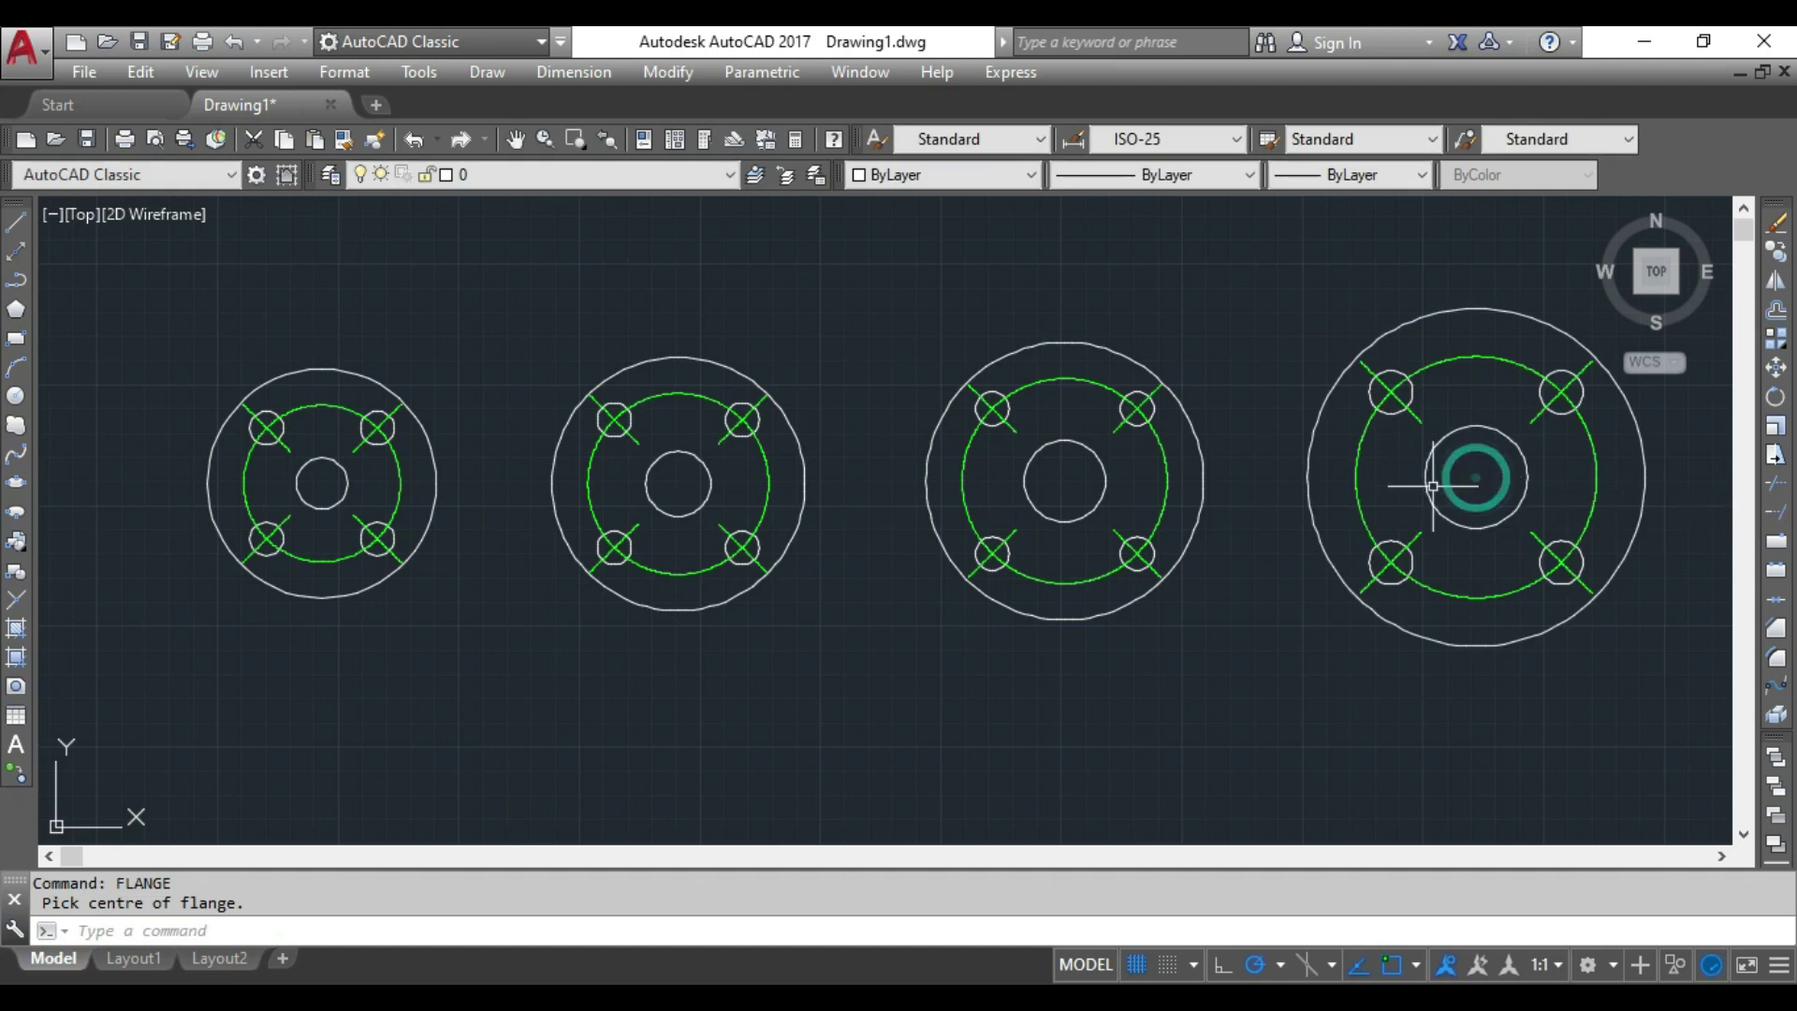
Zoom to extents and erase all four small flange plans
middle_click(822, 506)
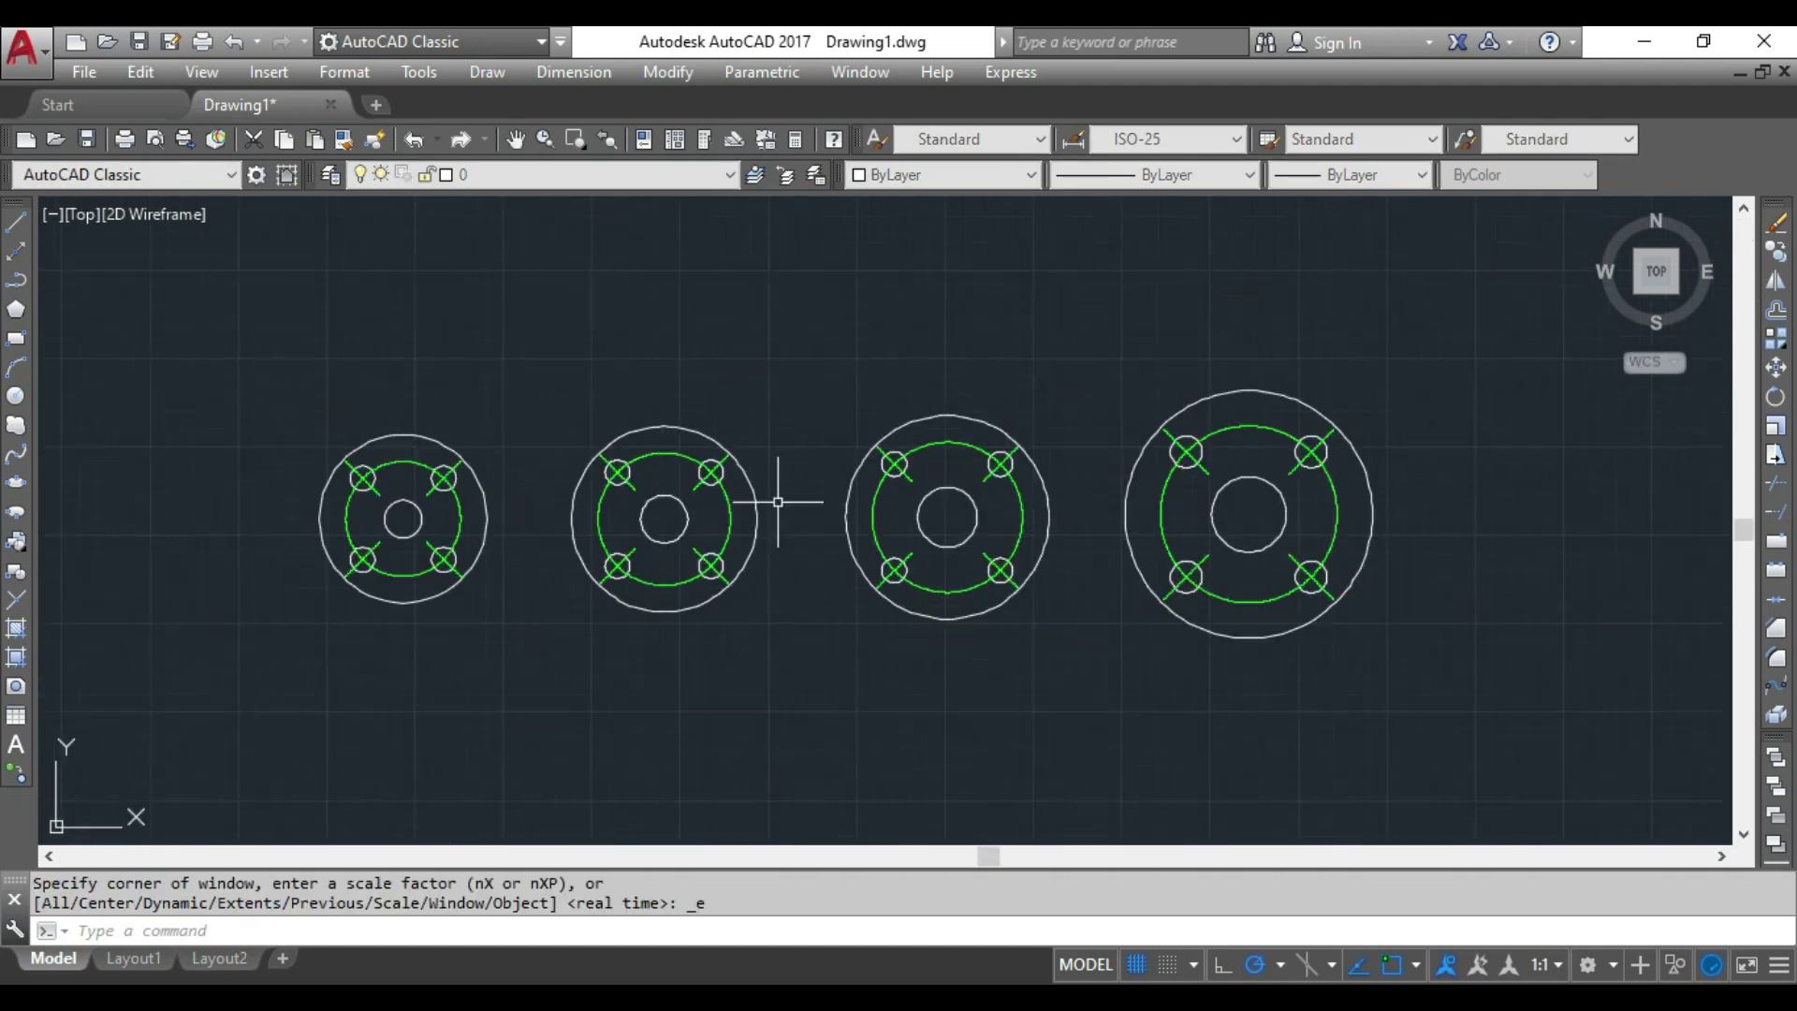
left_click(1415, 338)
left_click(271, 690)
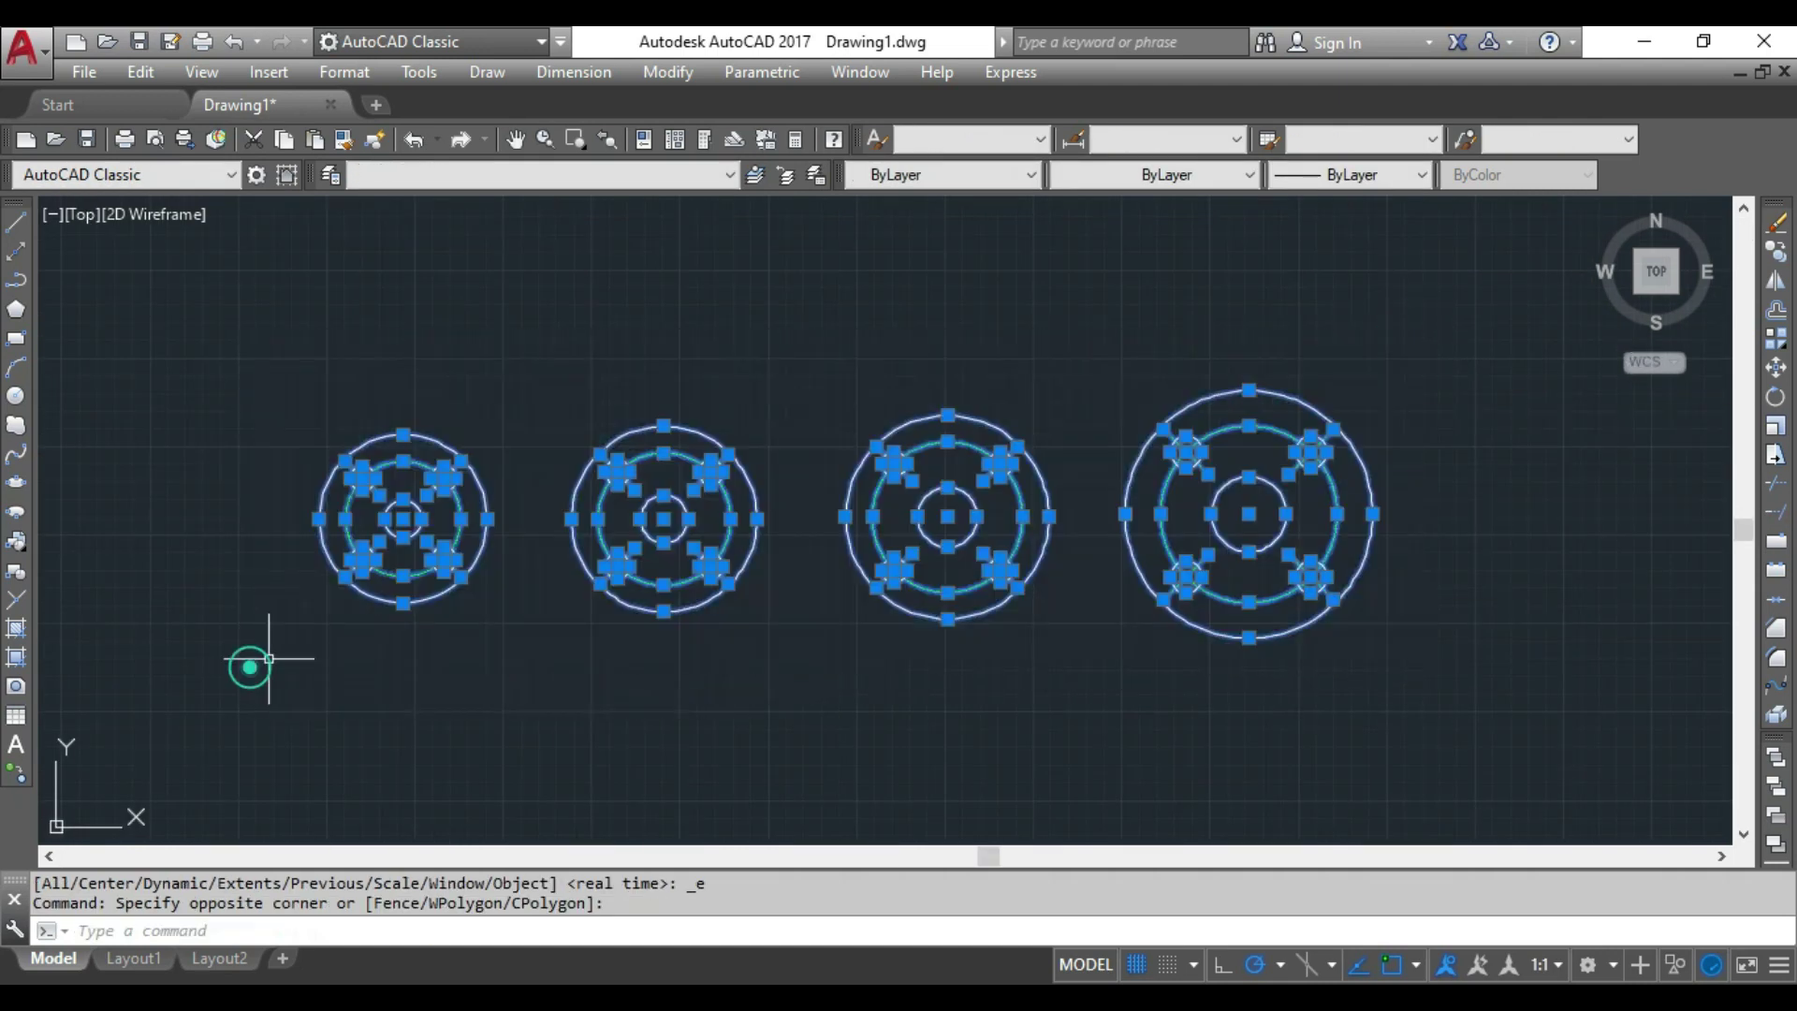
right_click(520, 381)
left_click(618, 541)
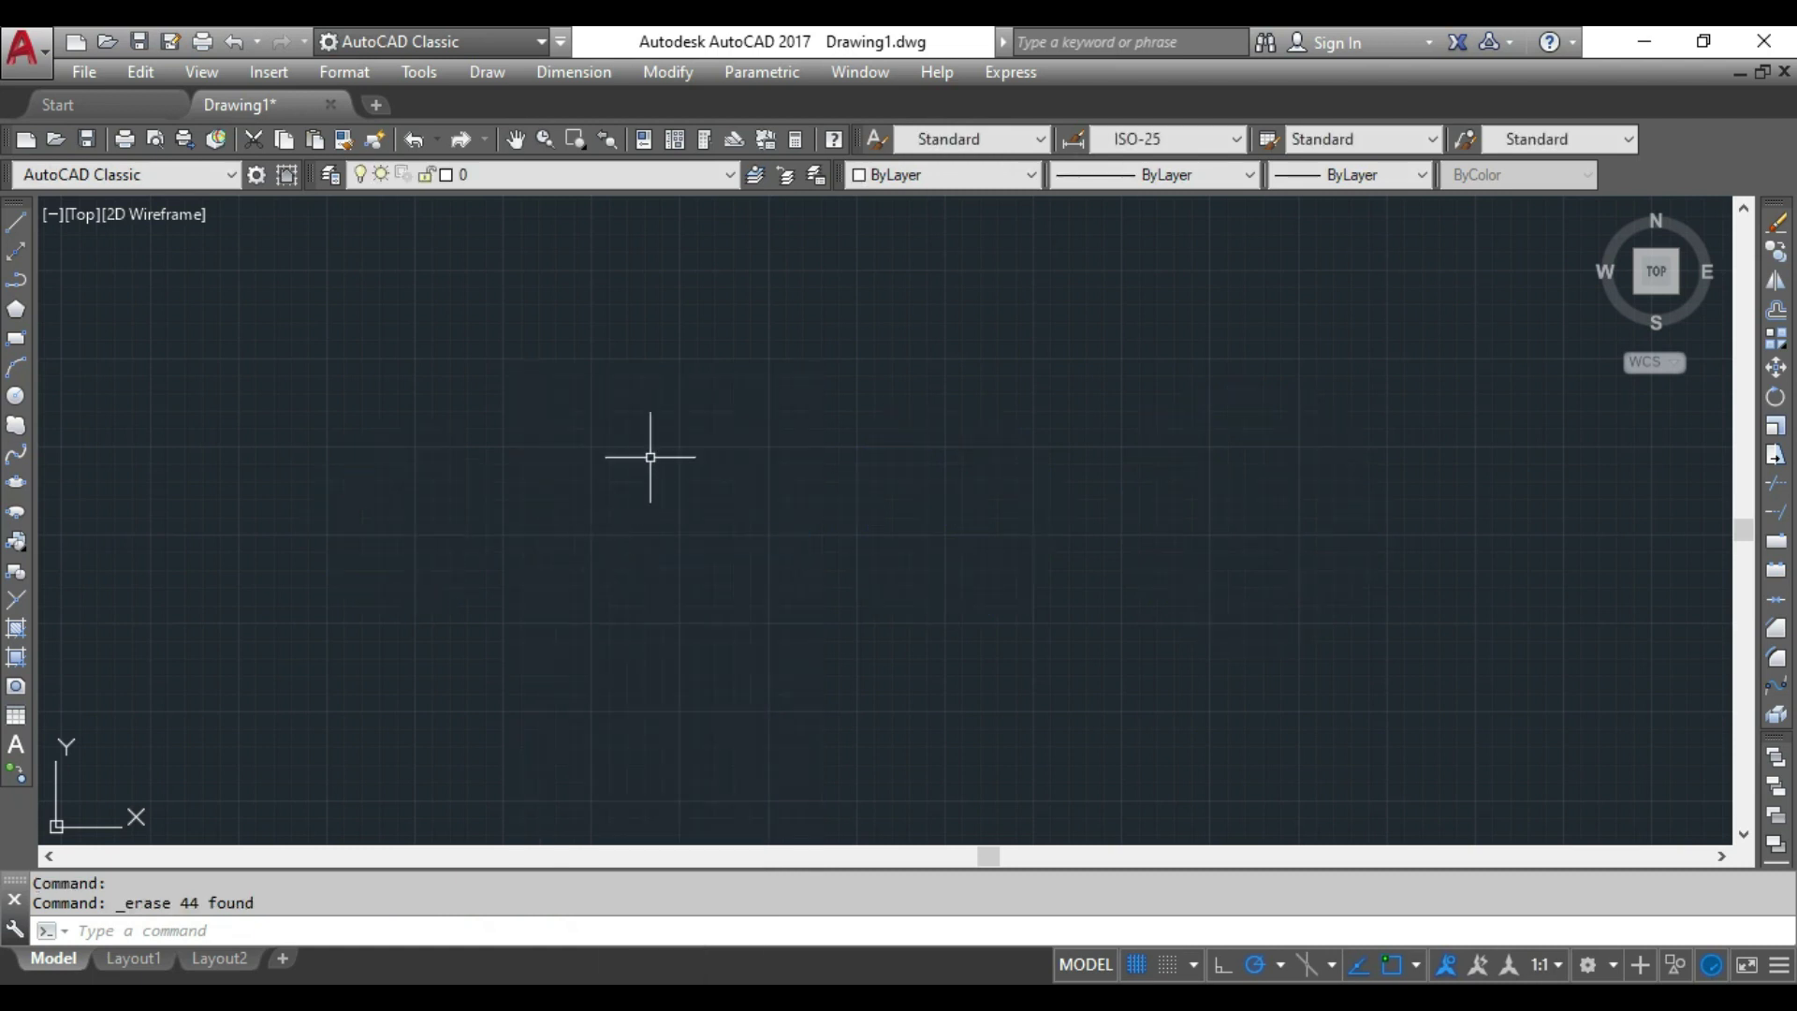
Draw a BS 4504 Table 10 eight-hole flange plan on the left
right_click(692, 423)
left_click(1106, 524)
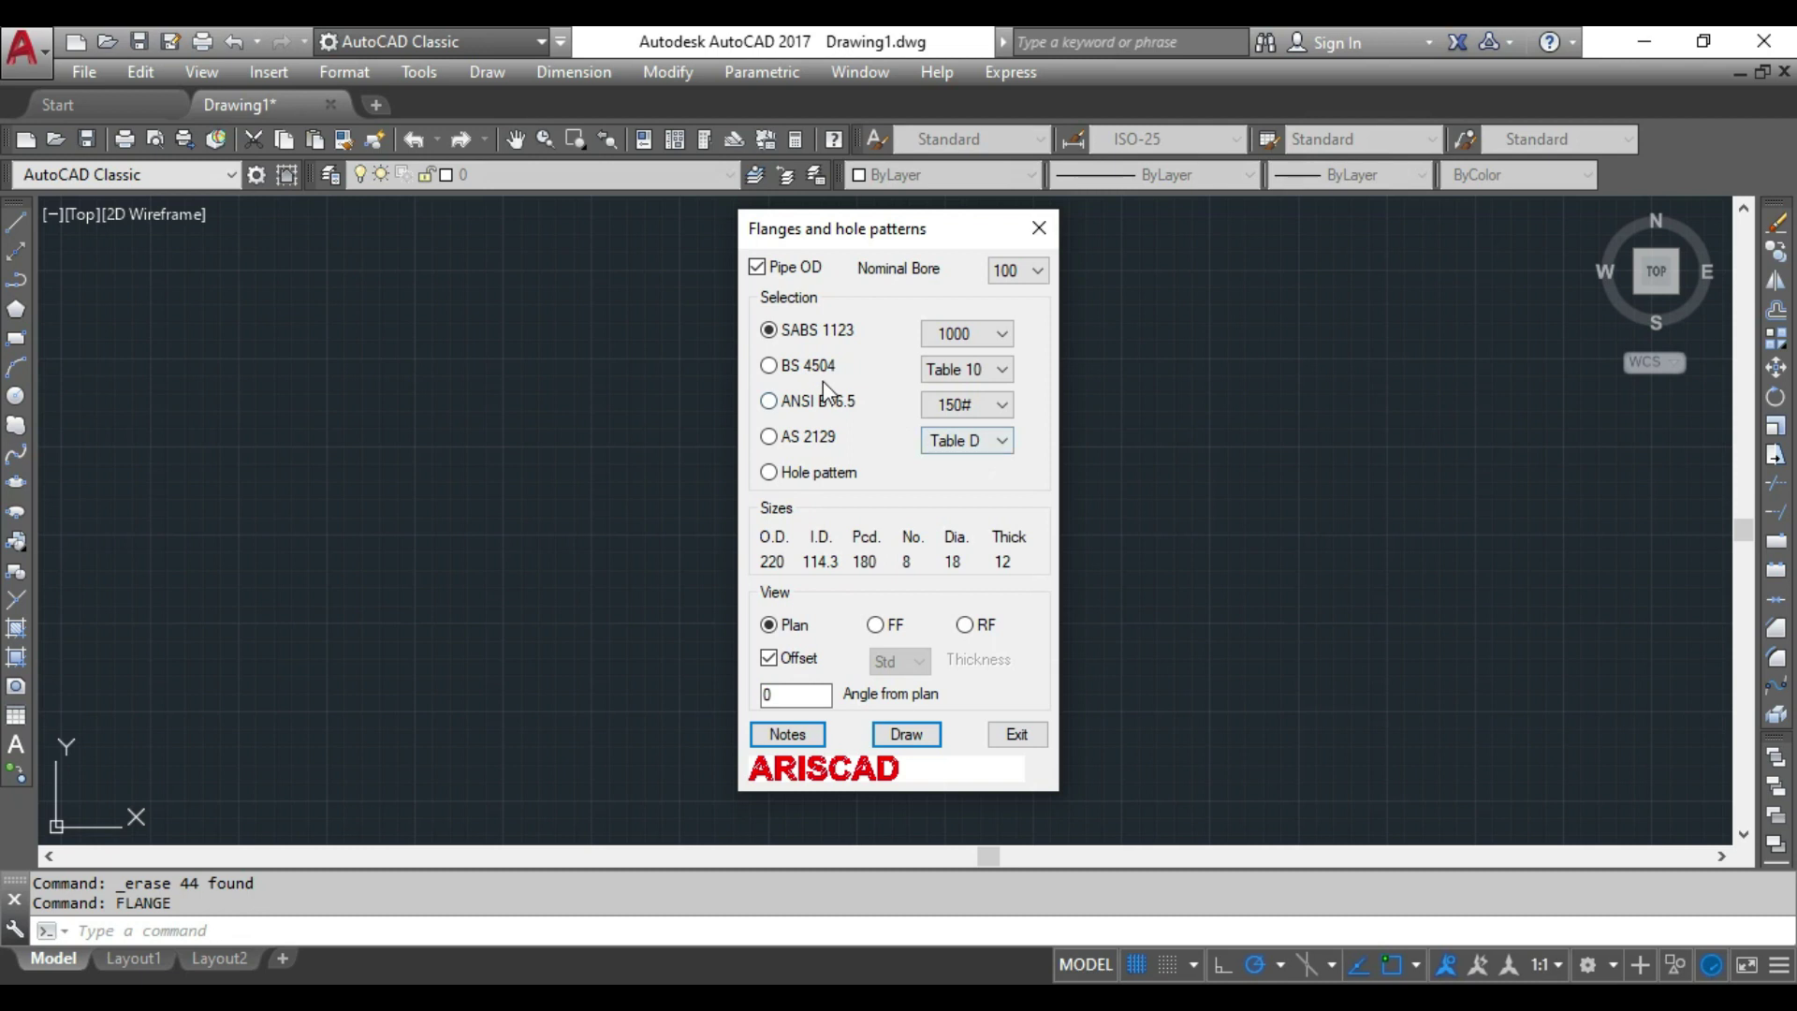
left_click(769, 365)
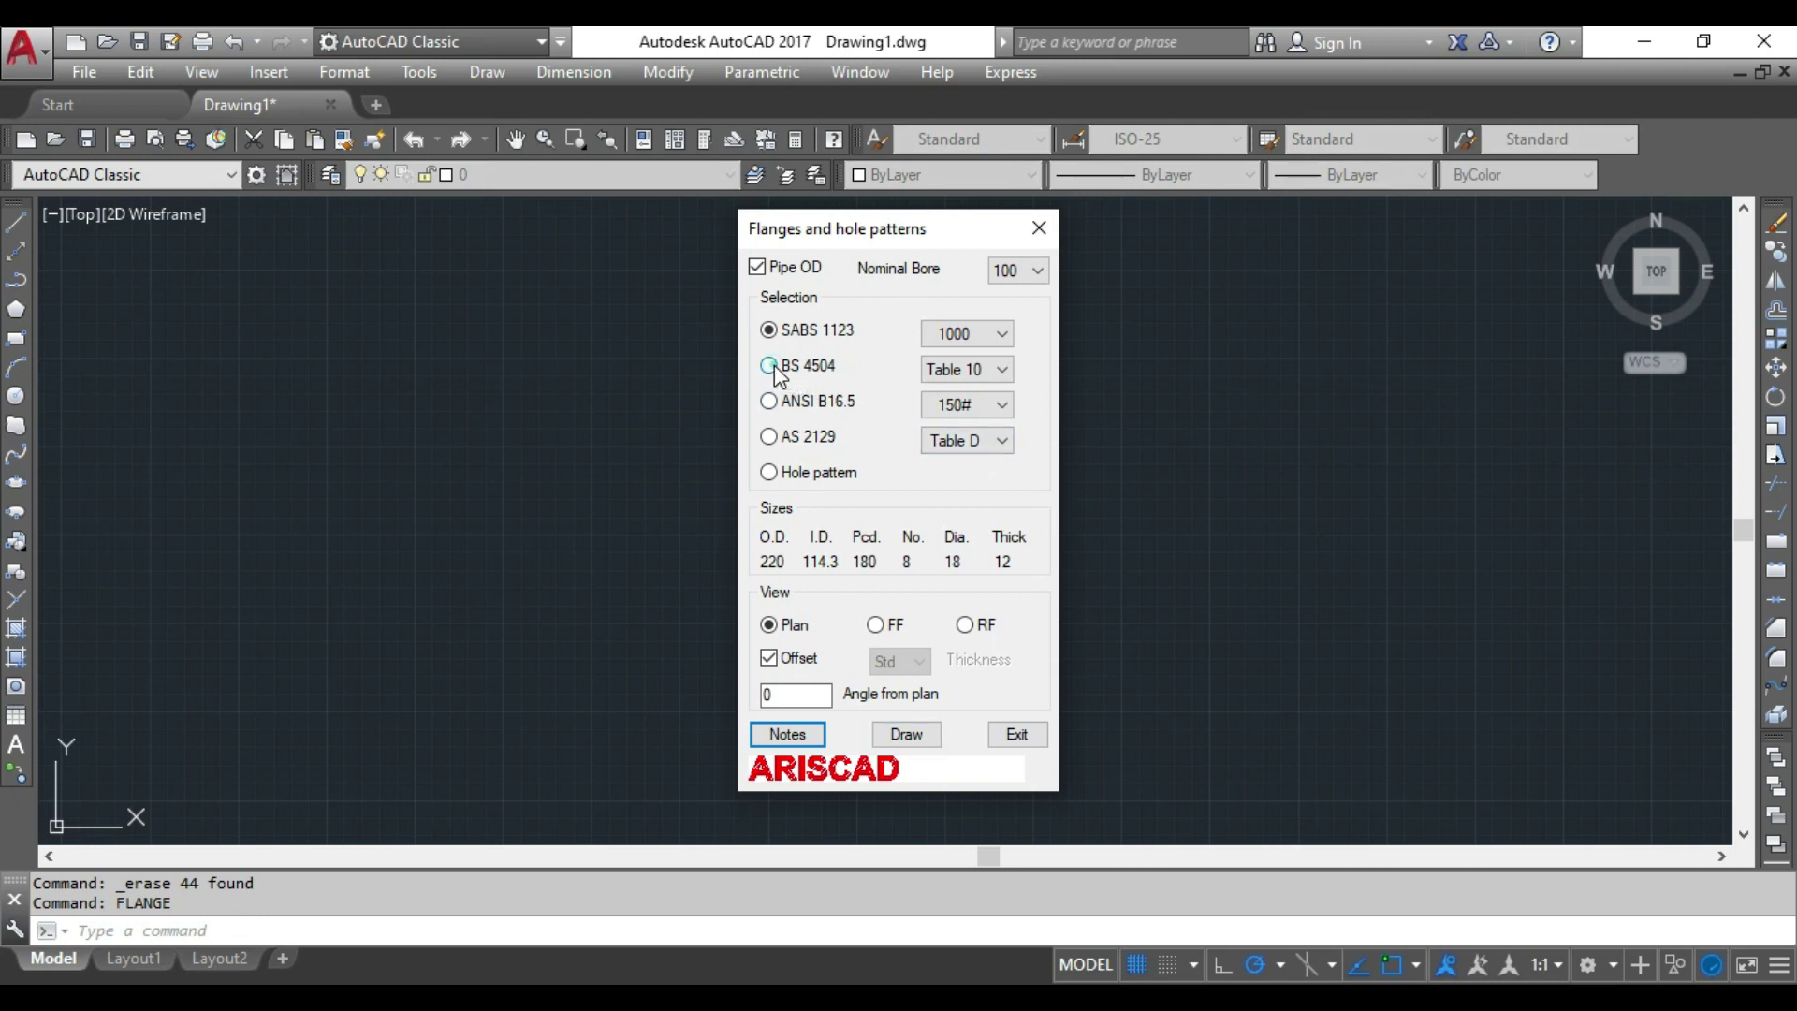
left_click(956, 369)
left_click(964, 406)
left_click(899, 735)
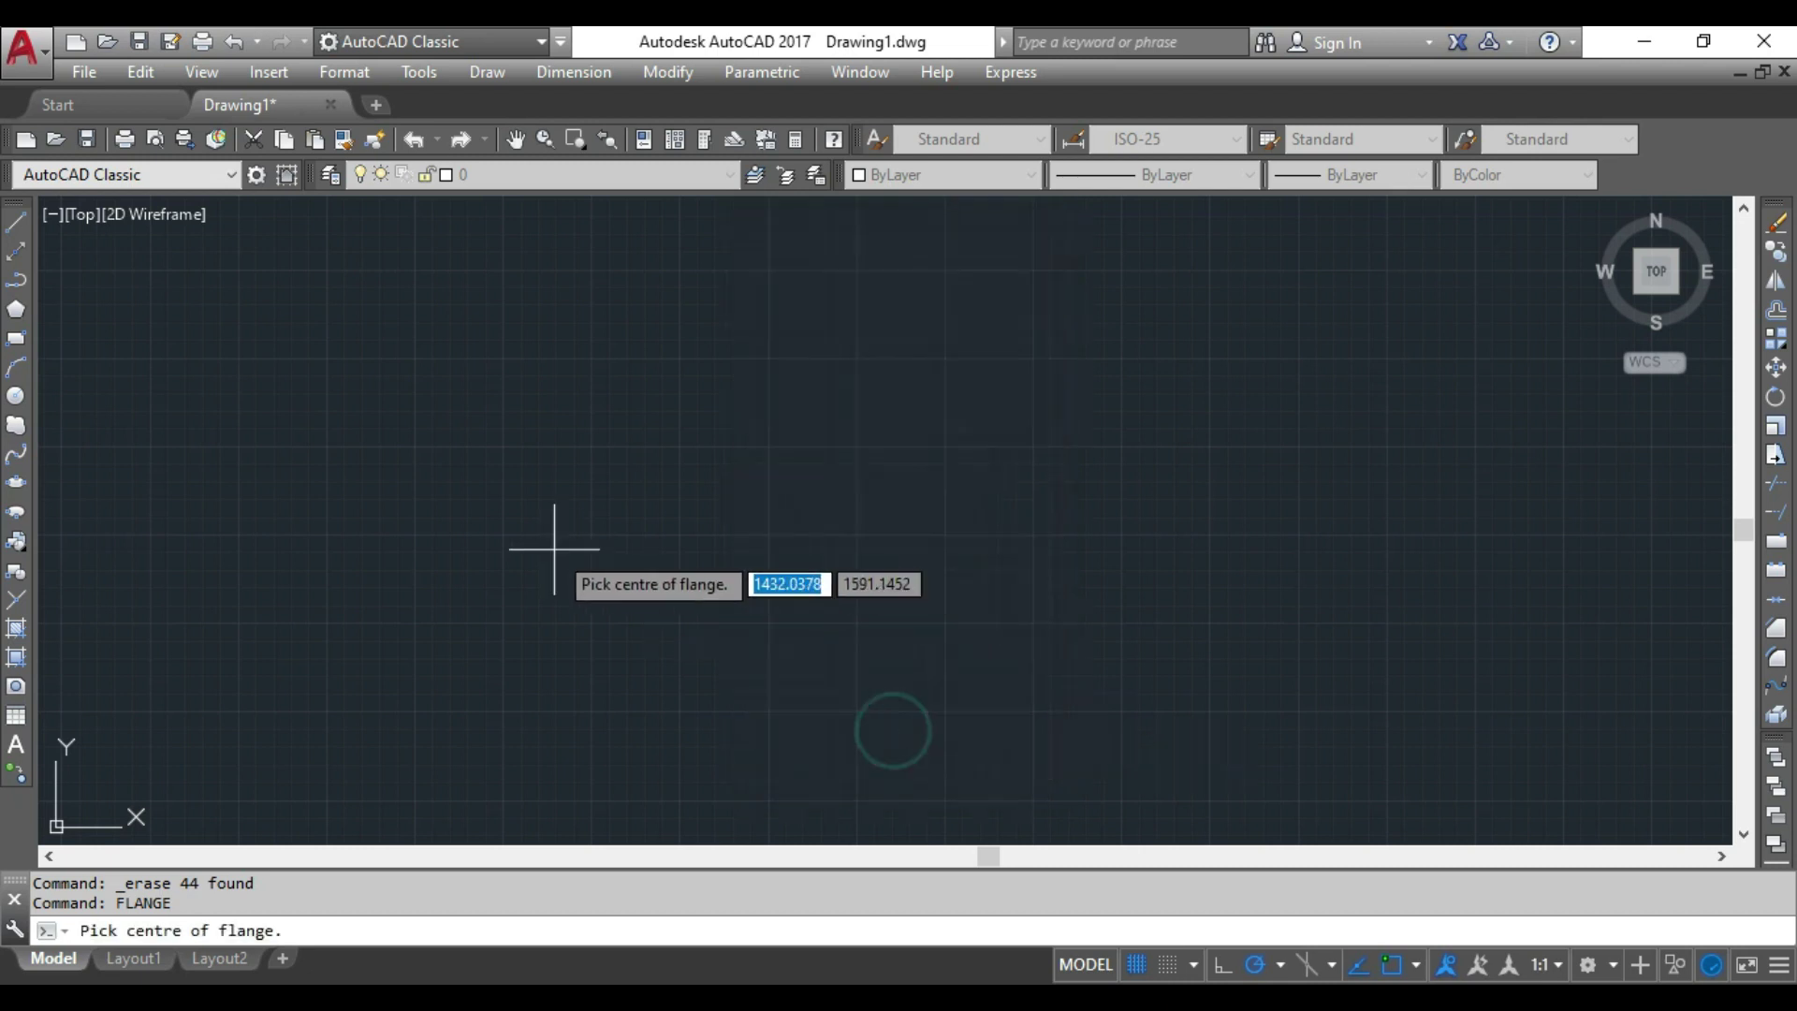
left_click(488, 479)
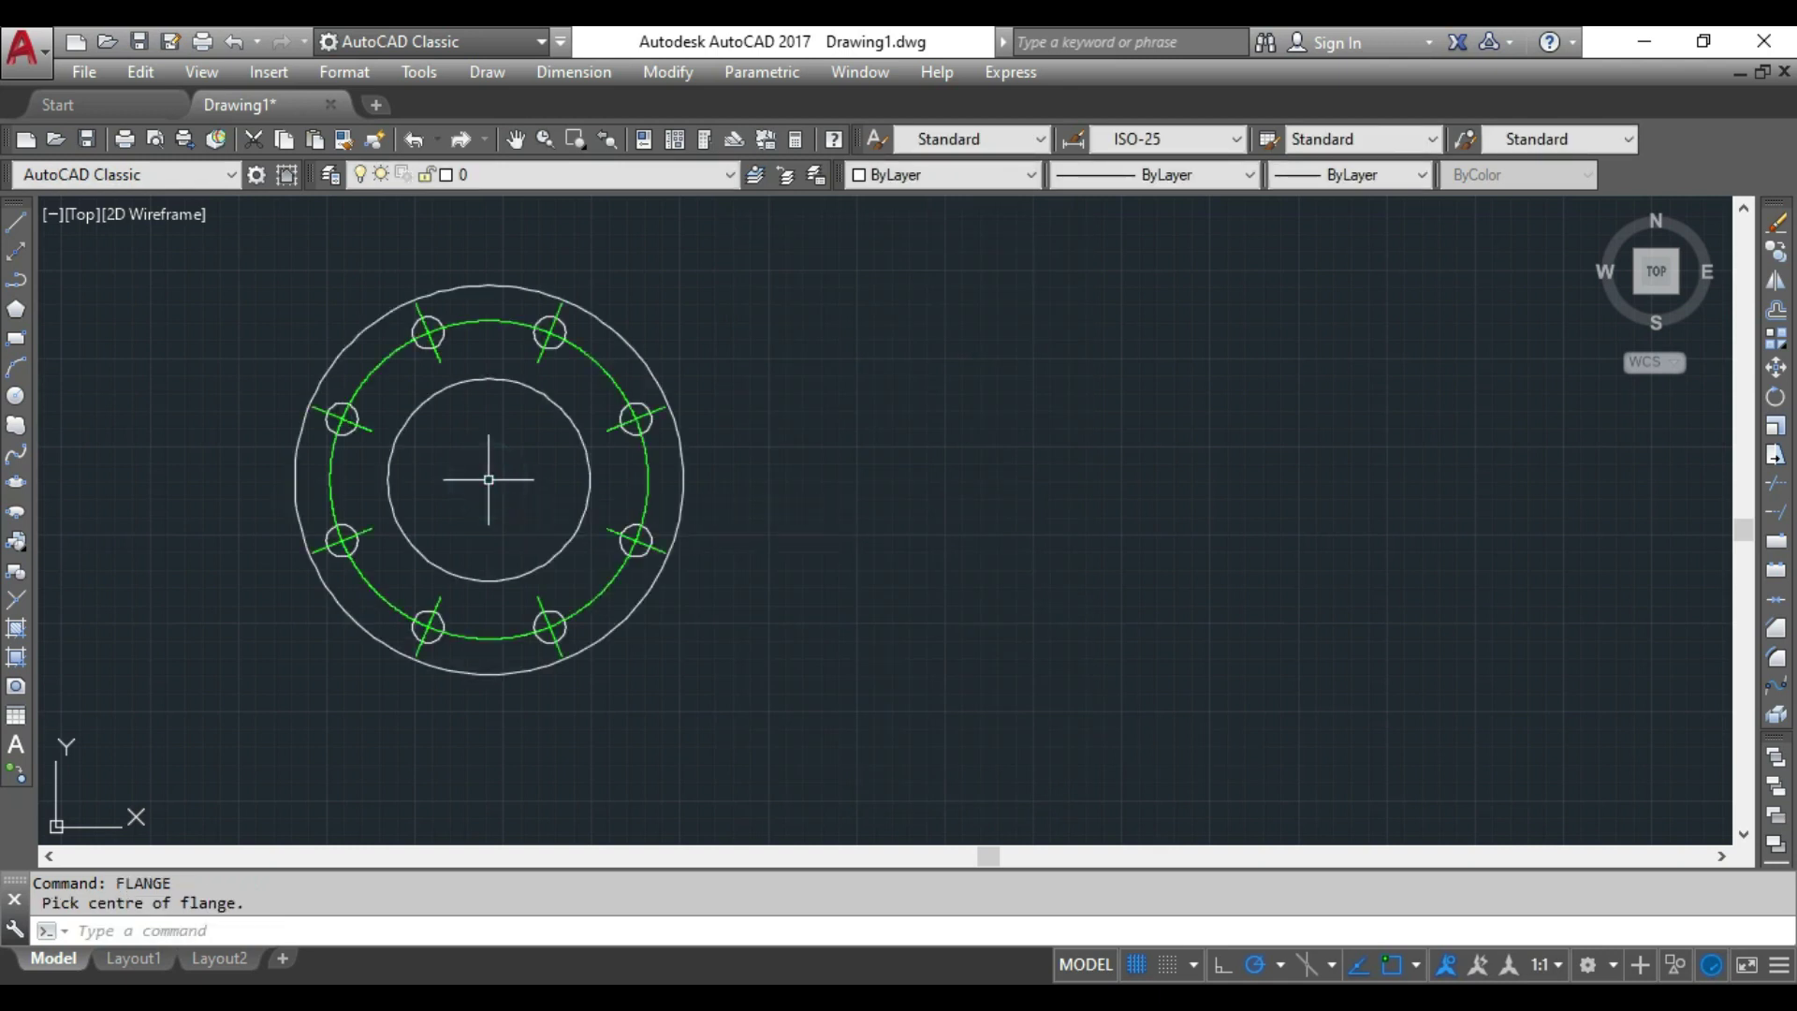
Rerun FLANGE and choose the flat-face (FF) view for drawing
right_click(803, 380)
left_click(829, 391)
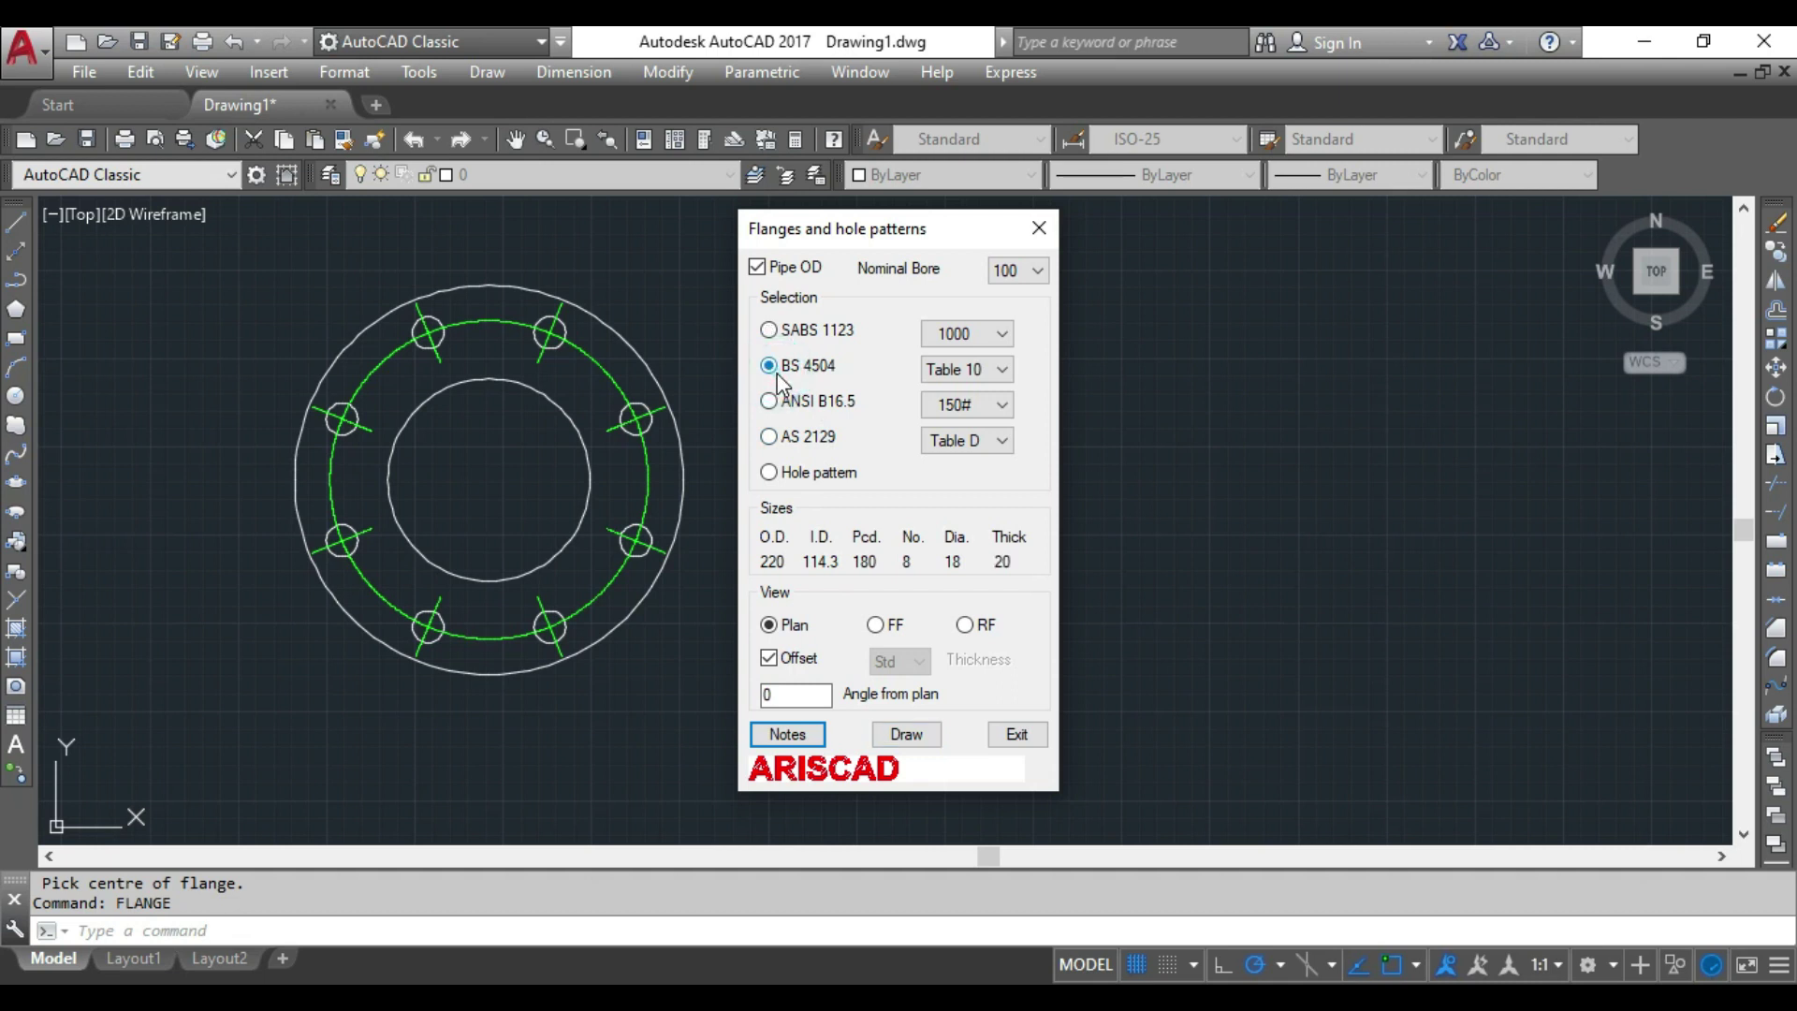
left_click(876, 625)
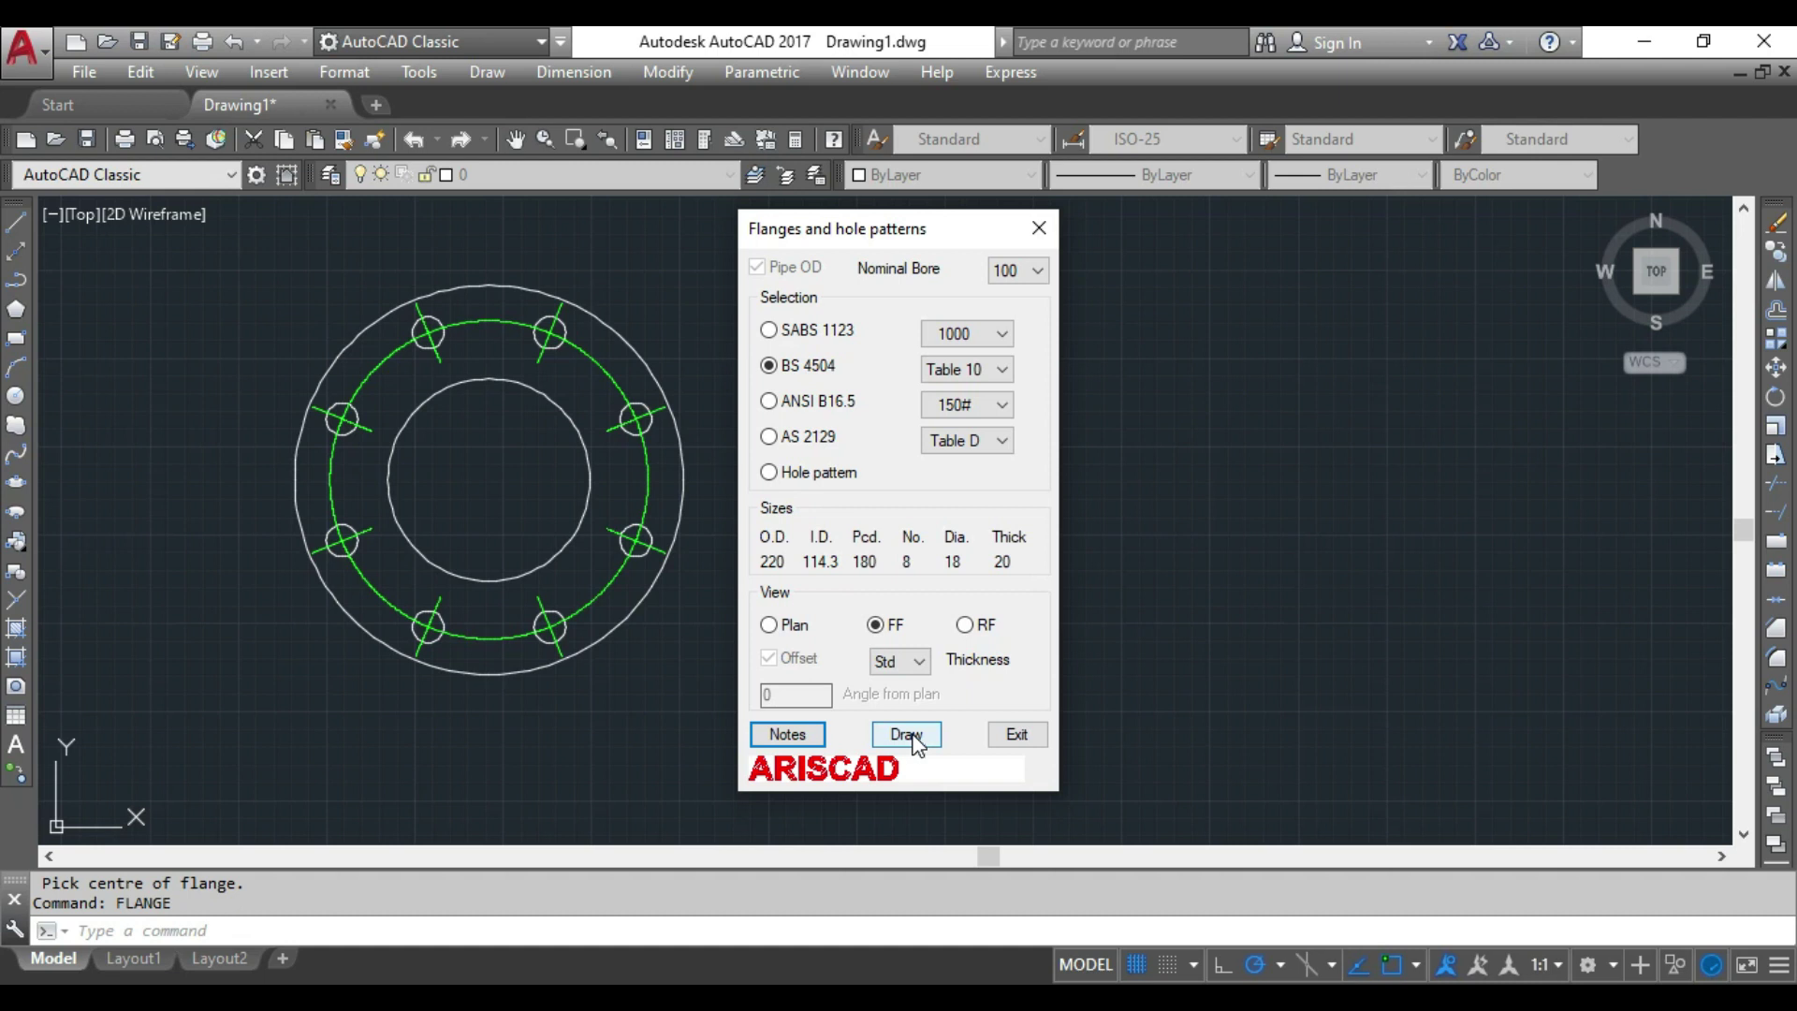
left_click(911, 736)
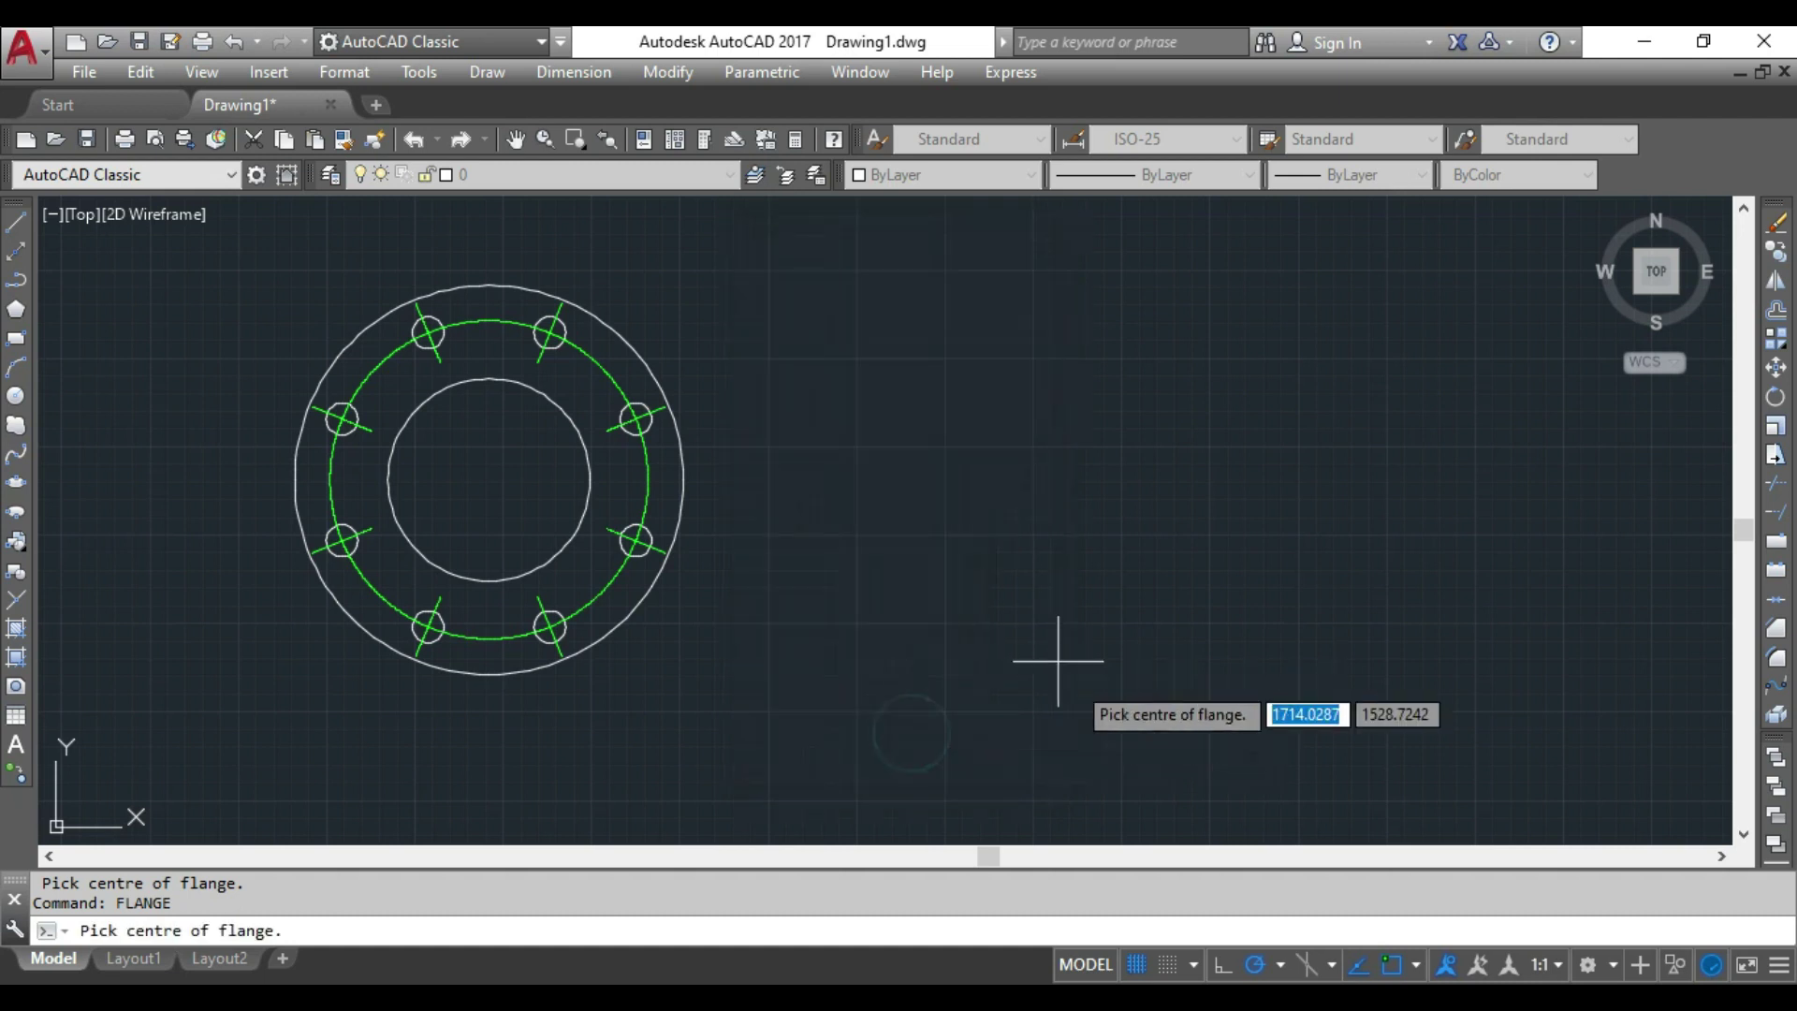
Turn on Quadrant object snapping
left_click(1400, 962)
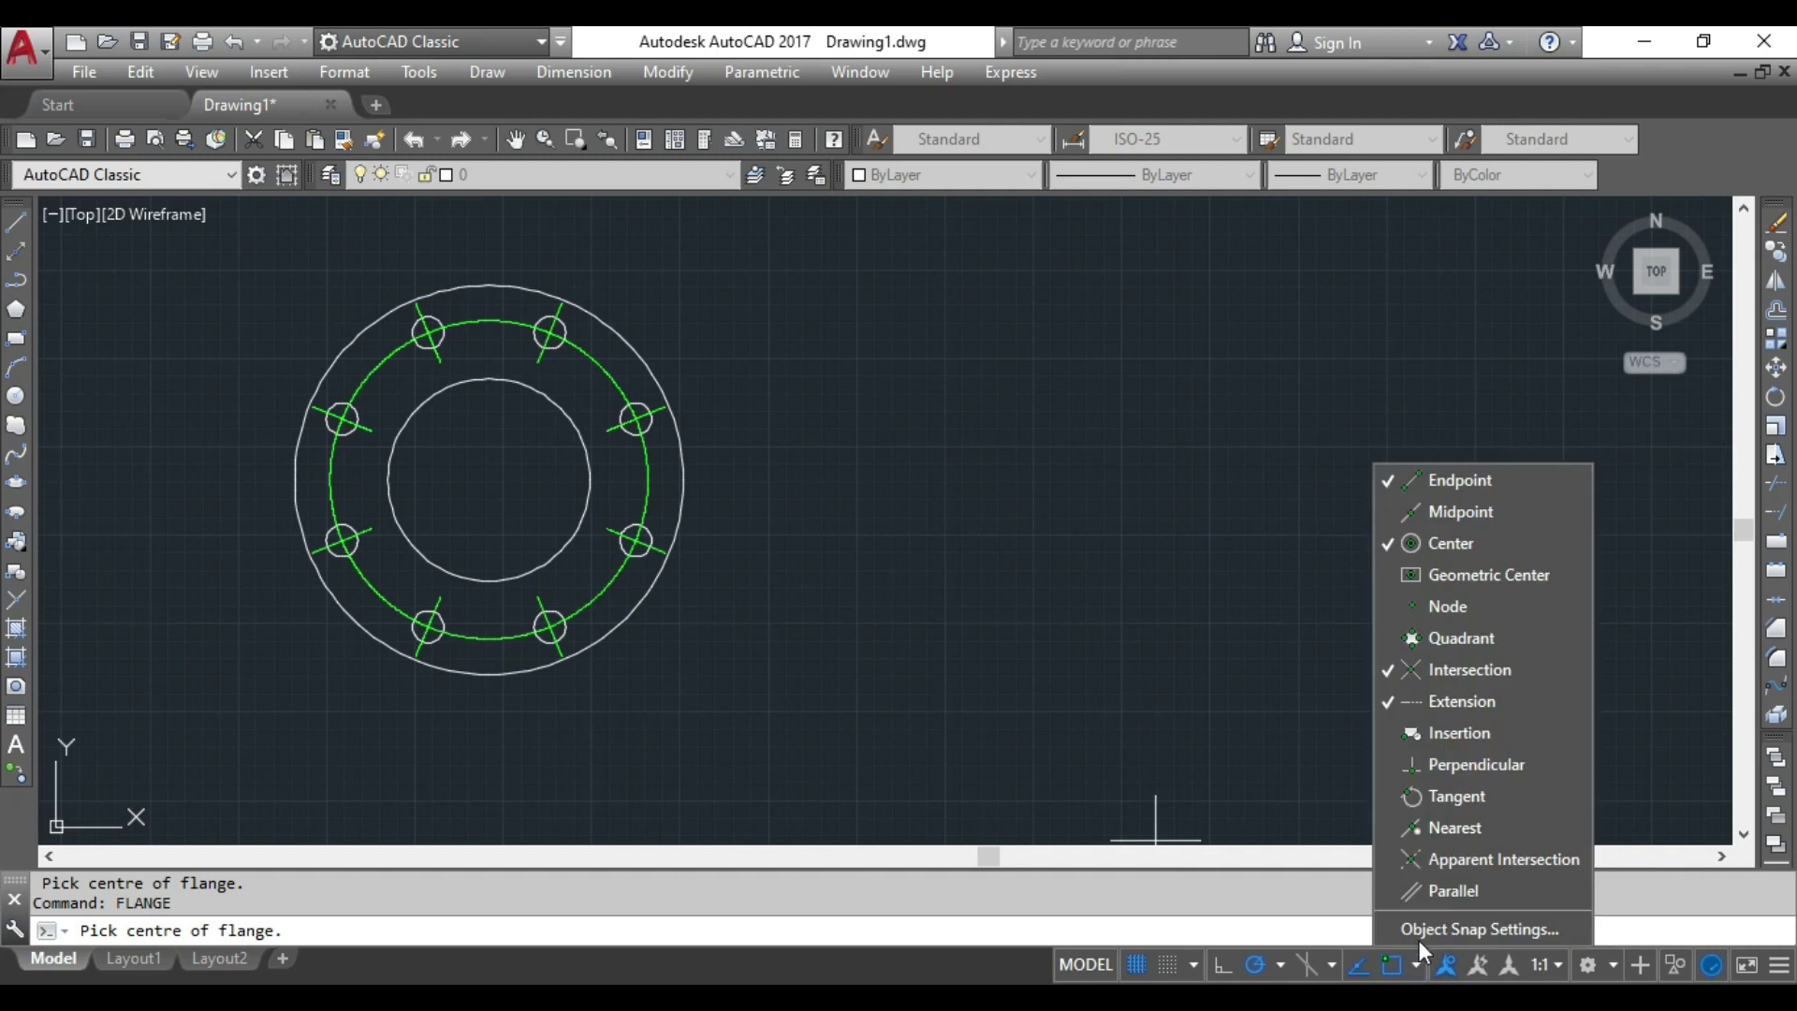
left_click(1448, 929)
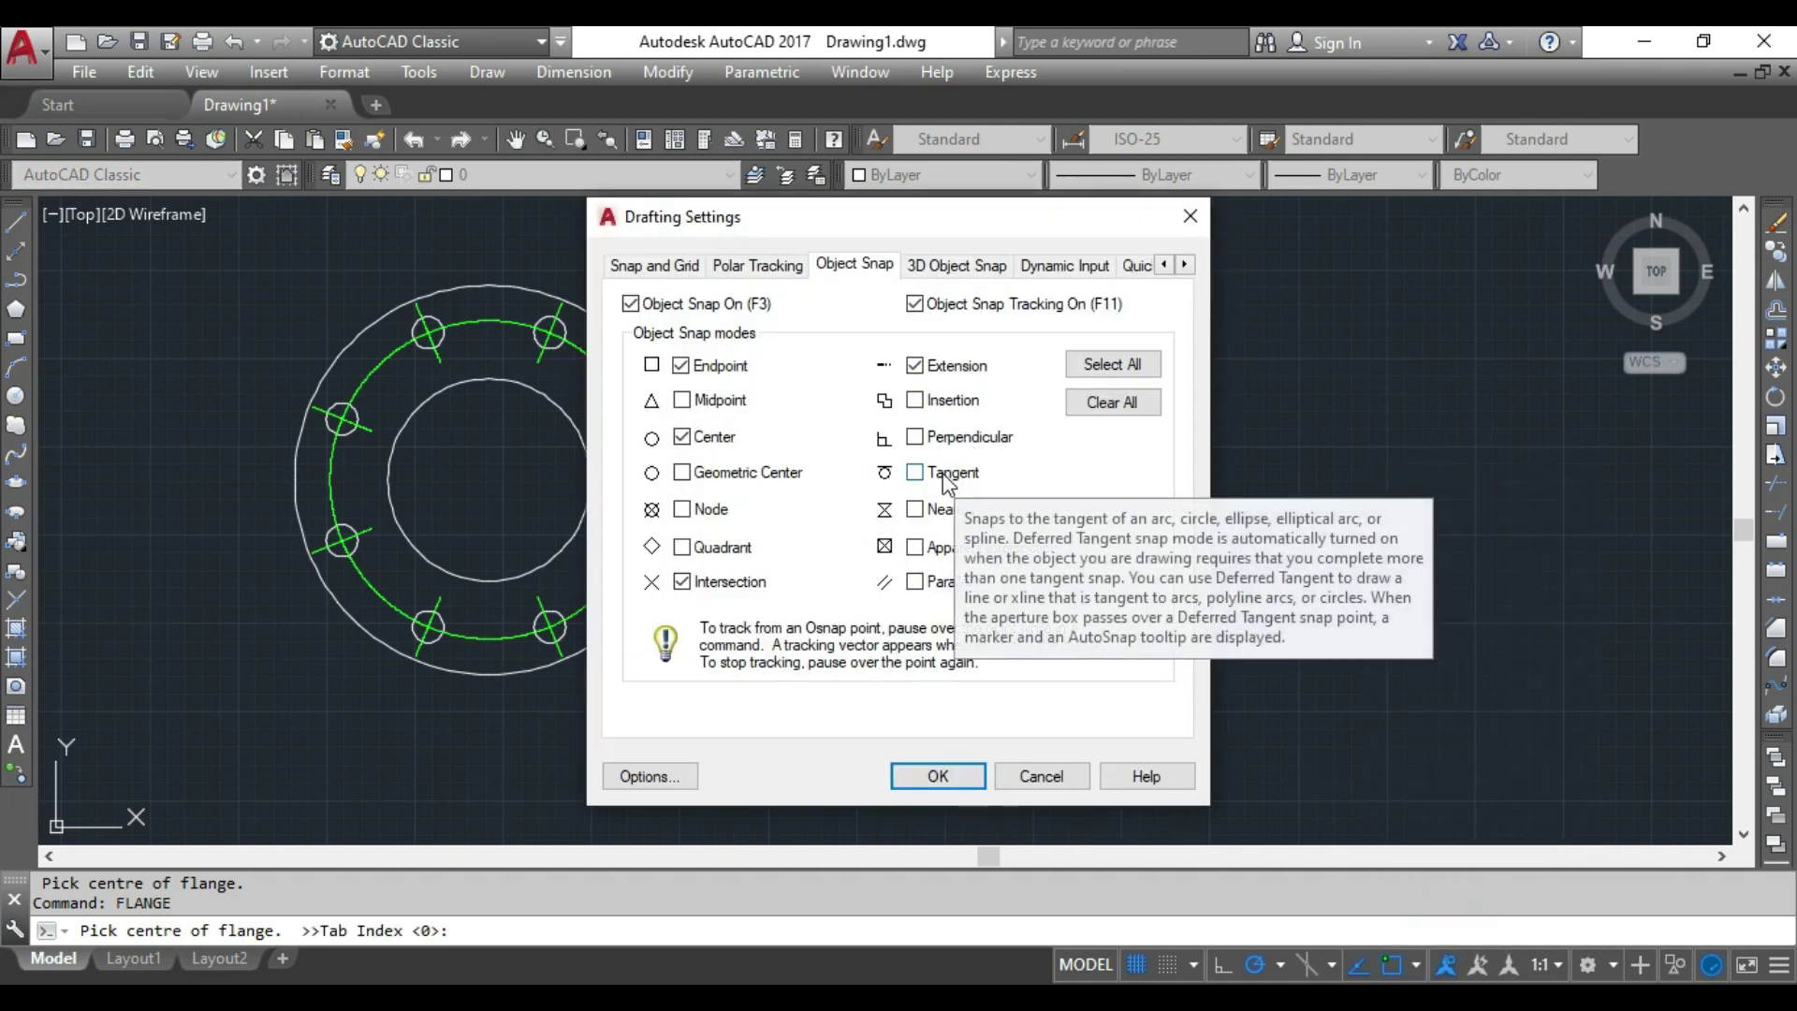
left_click(683, 546)
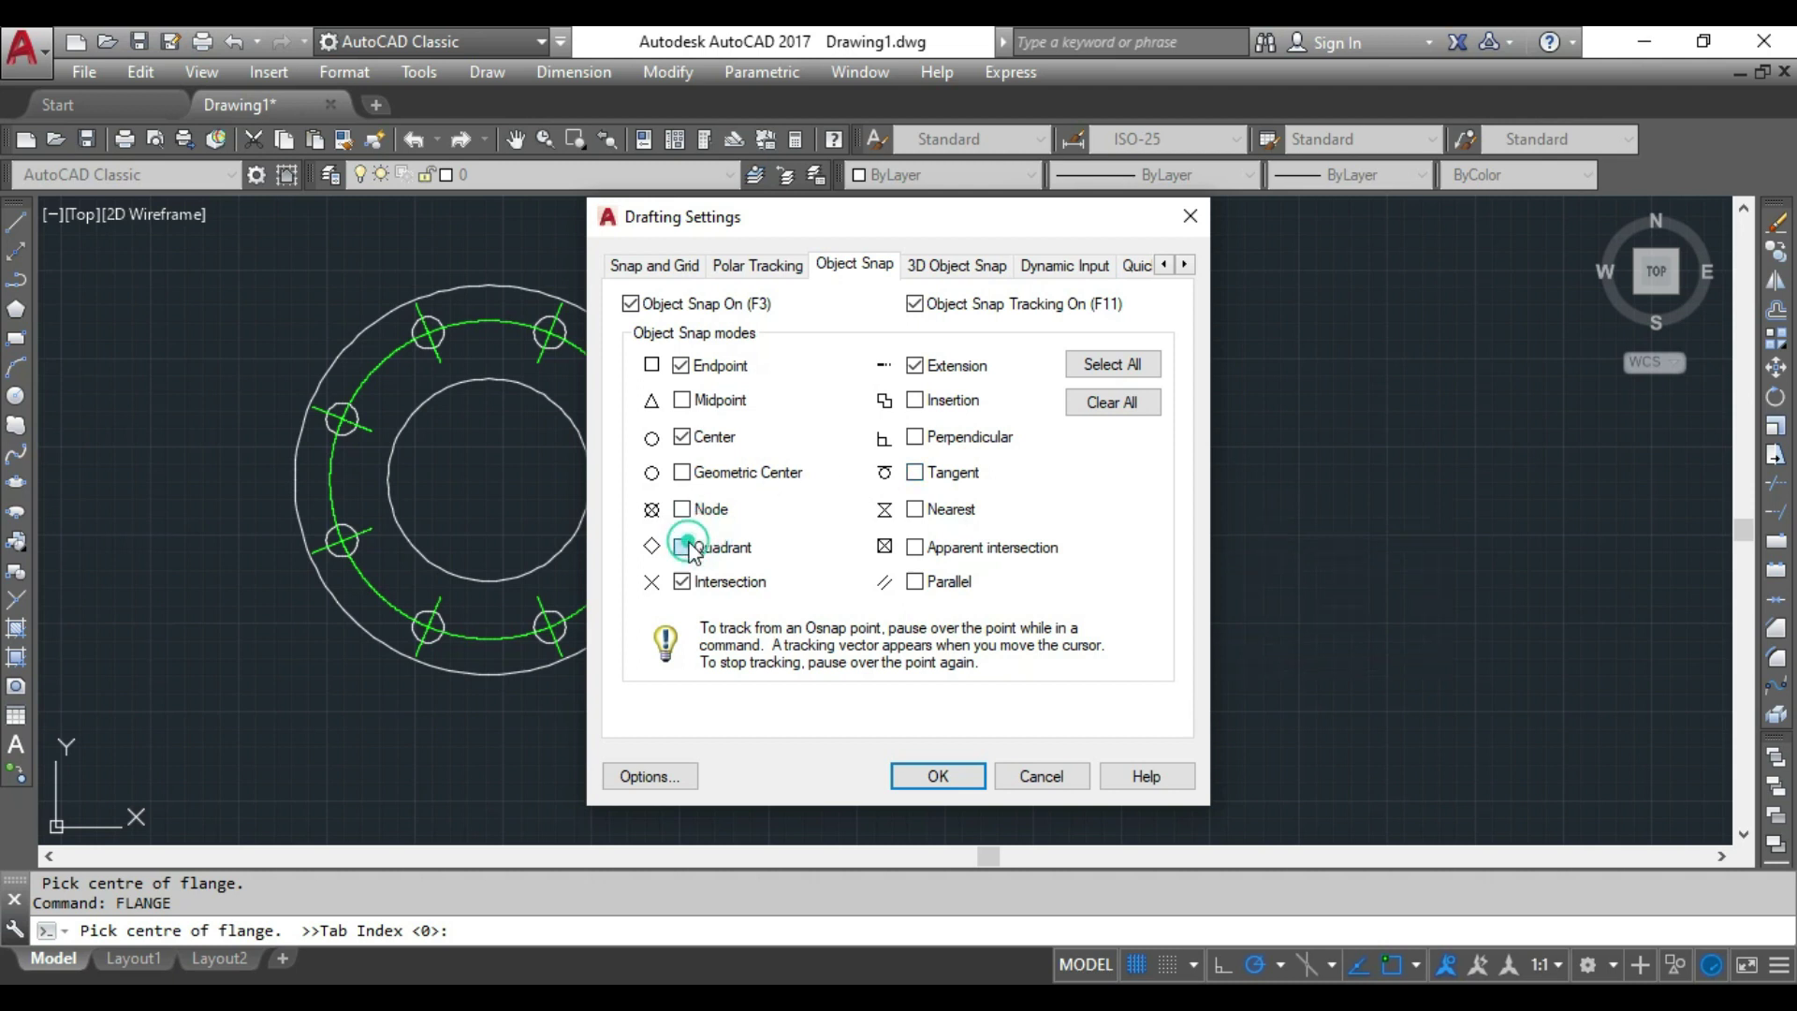
left_click(936, 775)
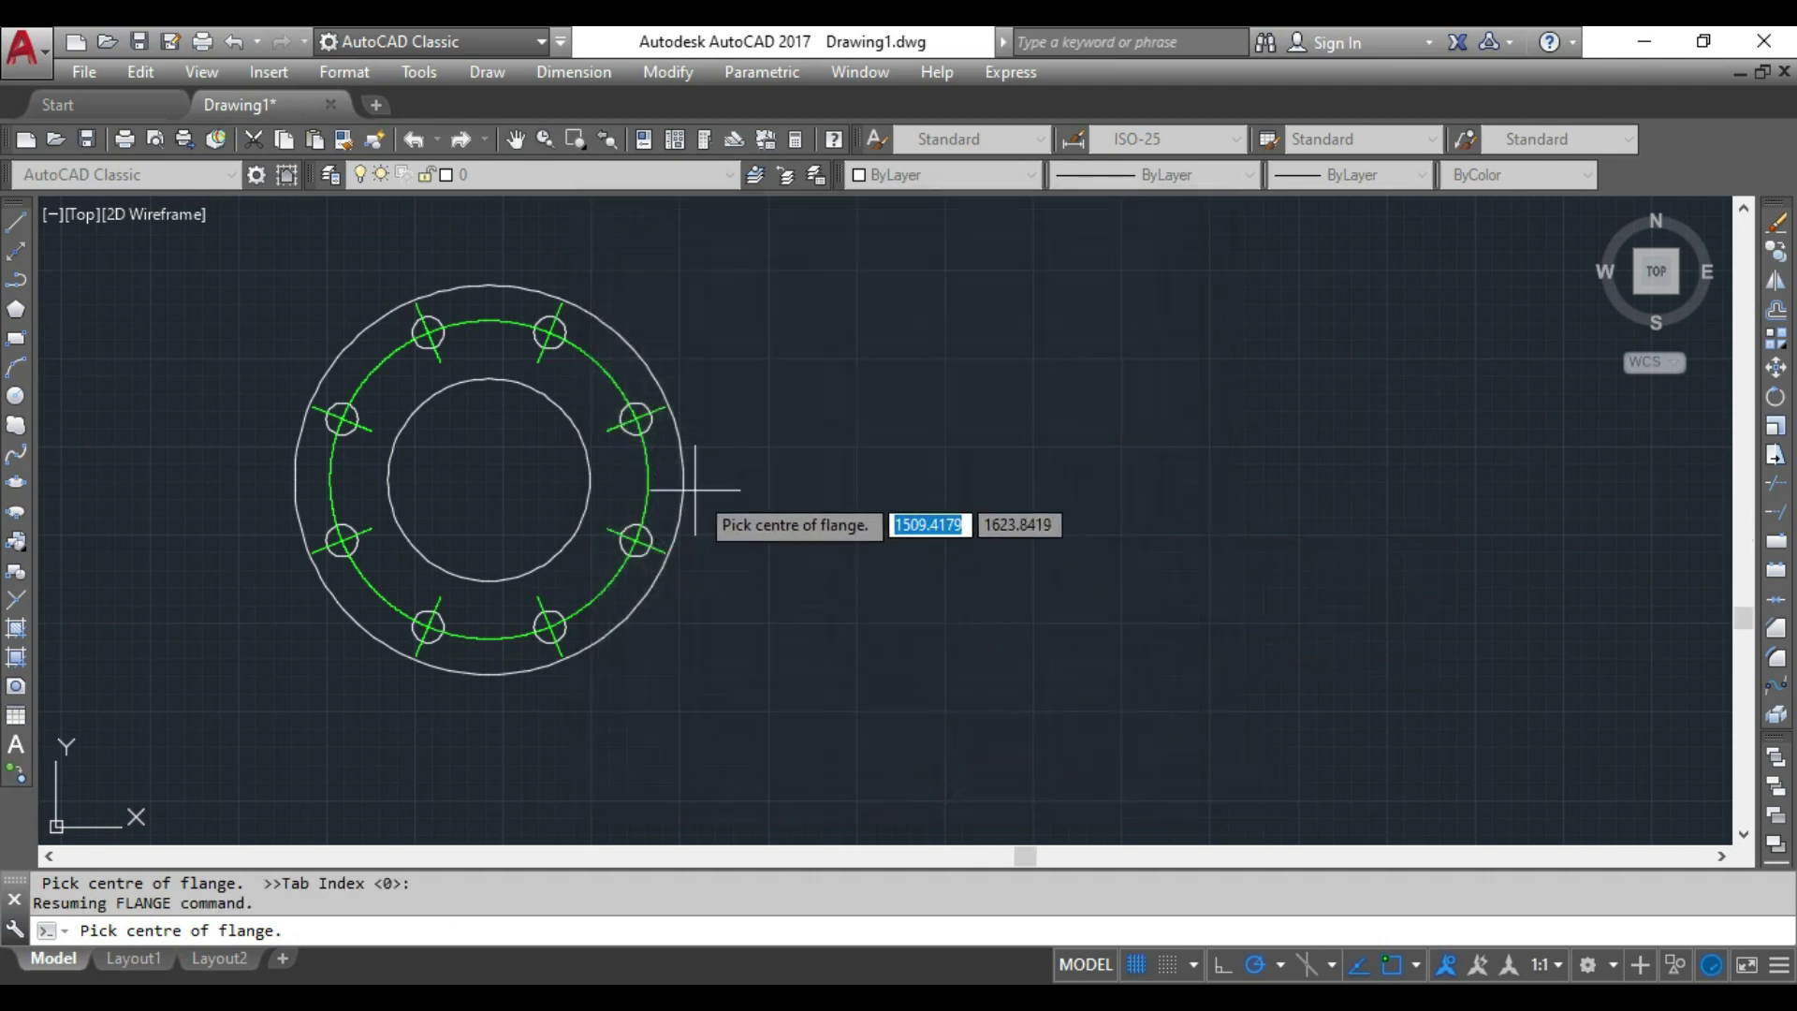
Place the flat-face side view upright beside the plan, using F8 Ortho
left_click(917, 481)
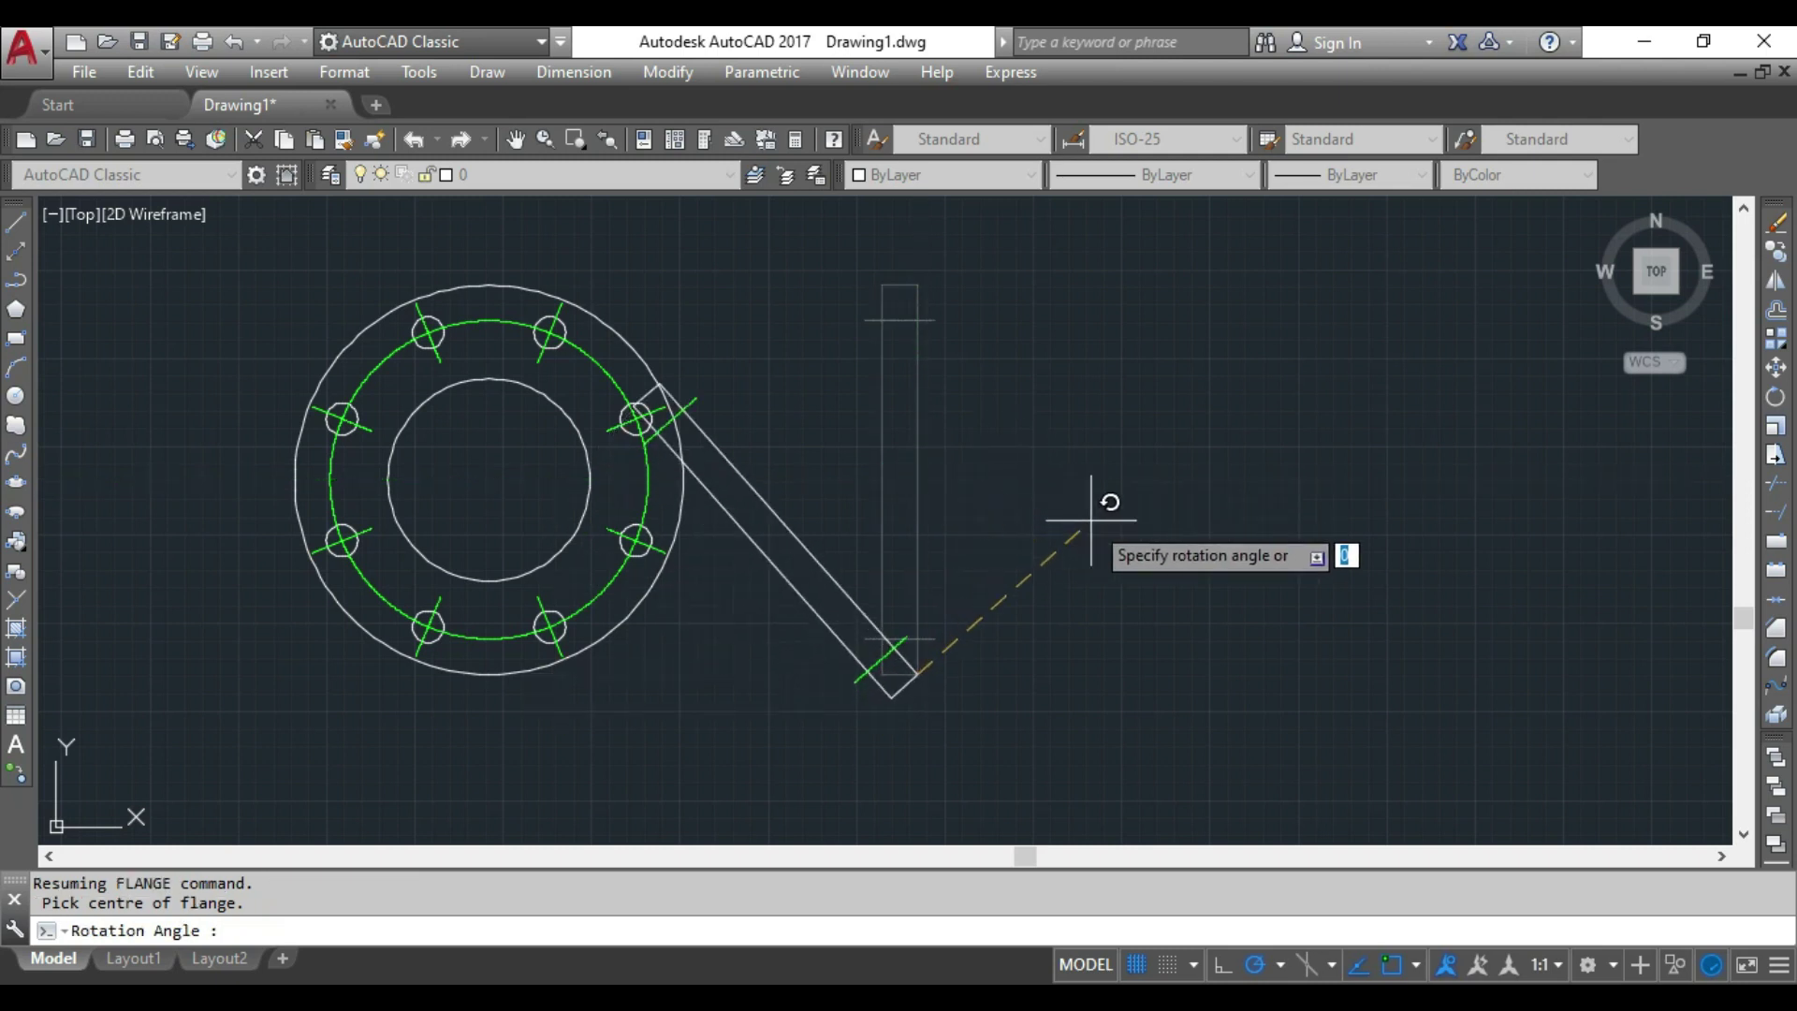
key("F8")
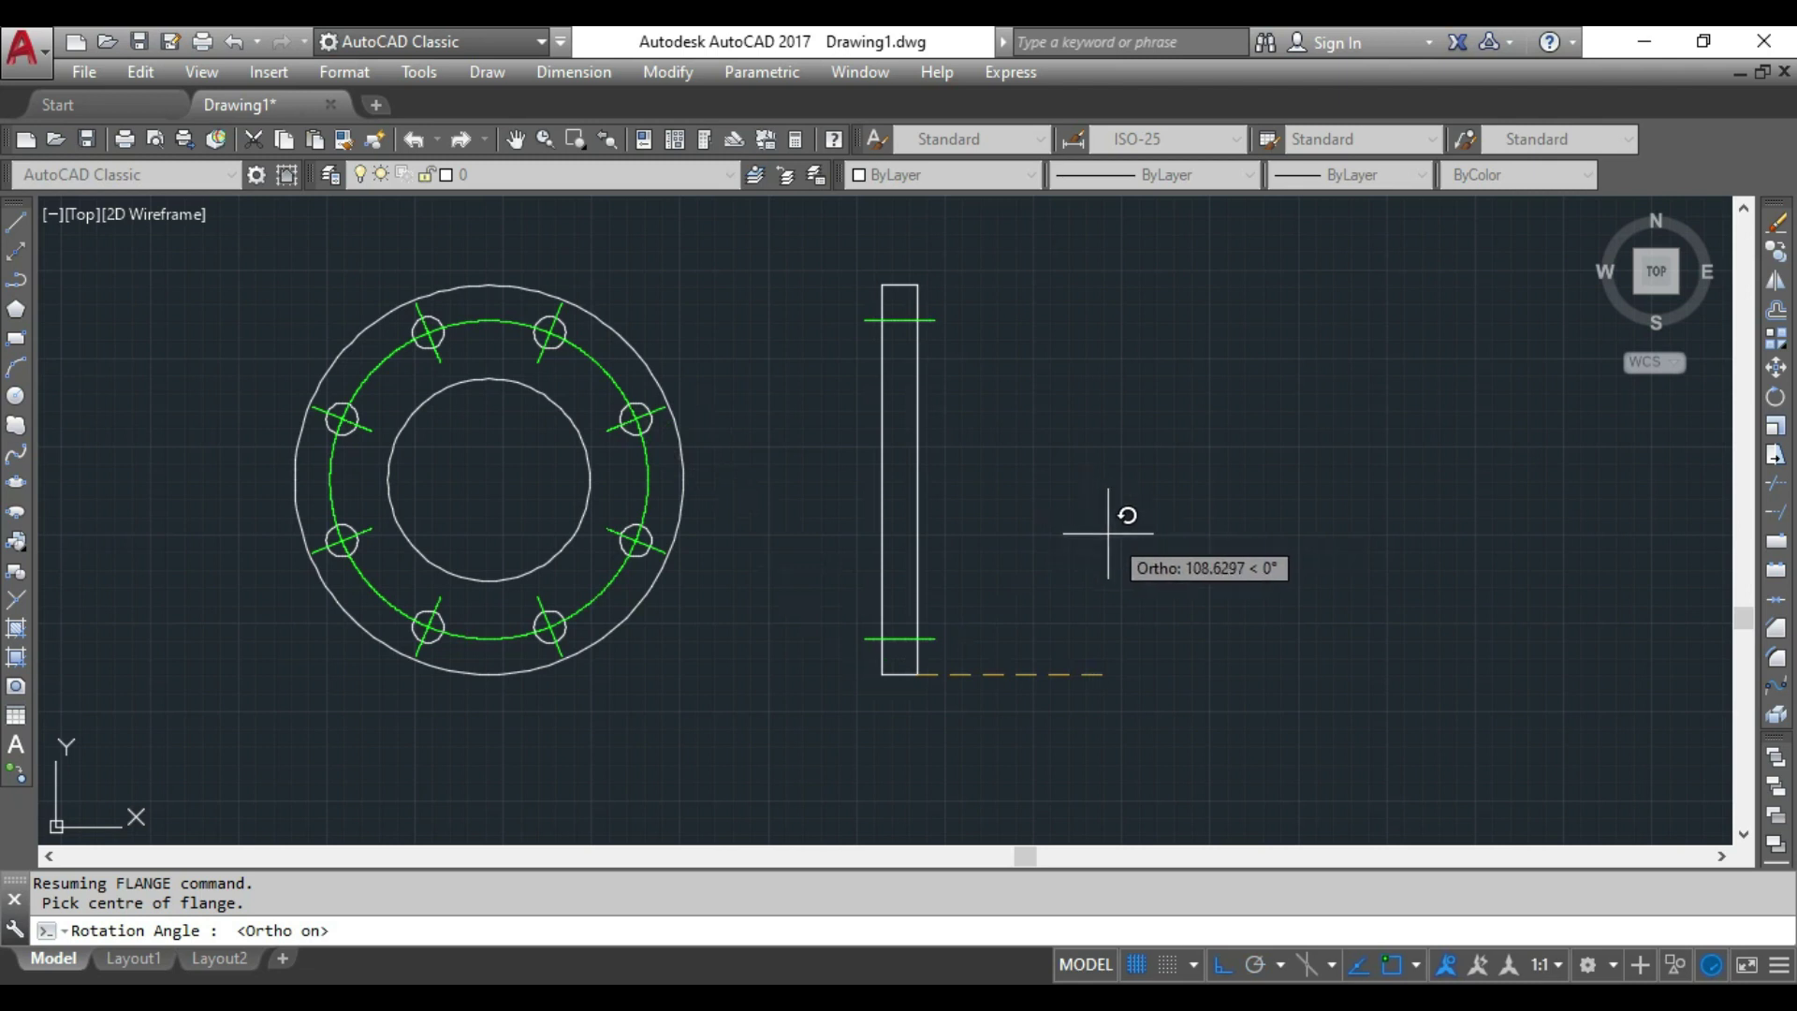
left_click(1104, 532)
scroll(1085, 510, "down", 3)
scroll(912, 468, "up", 3)
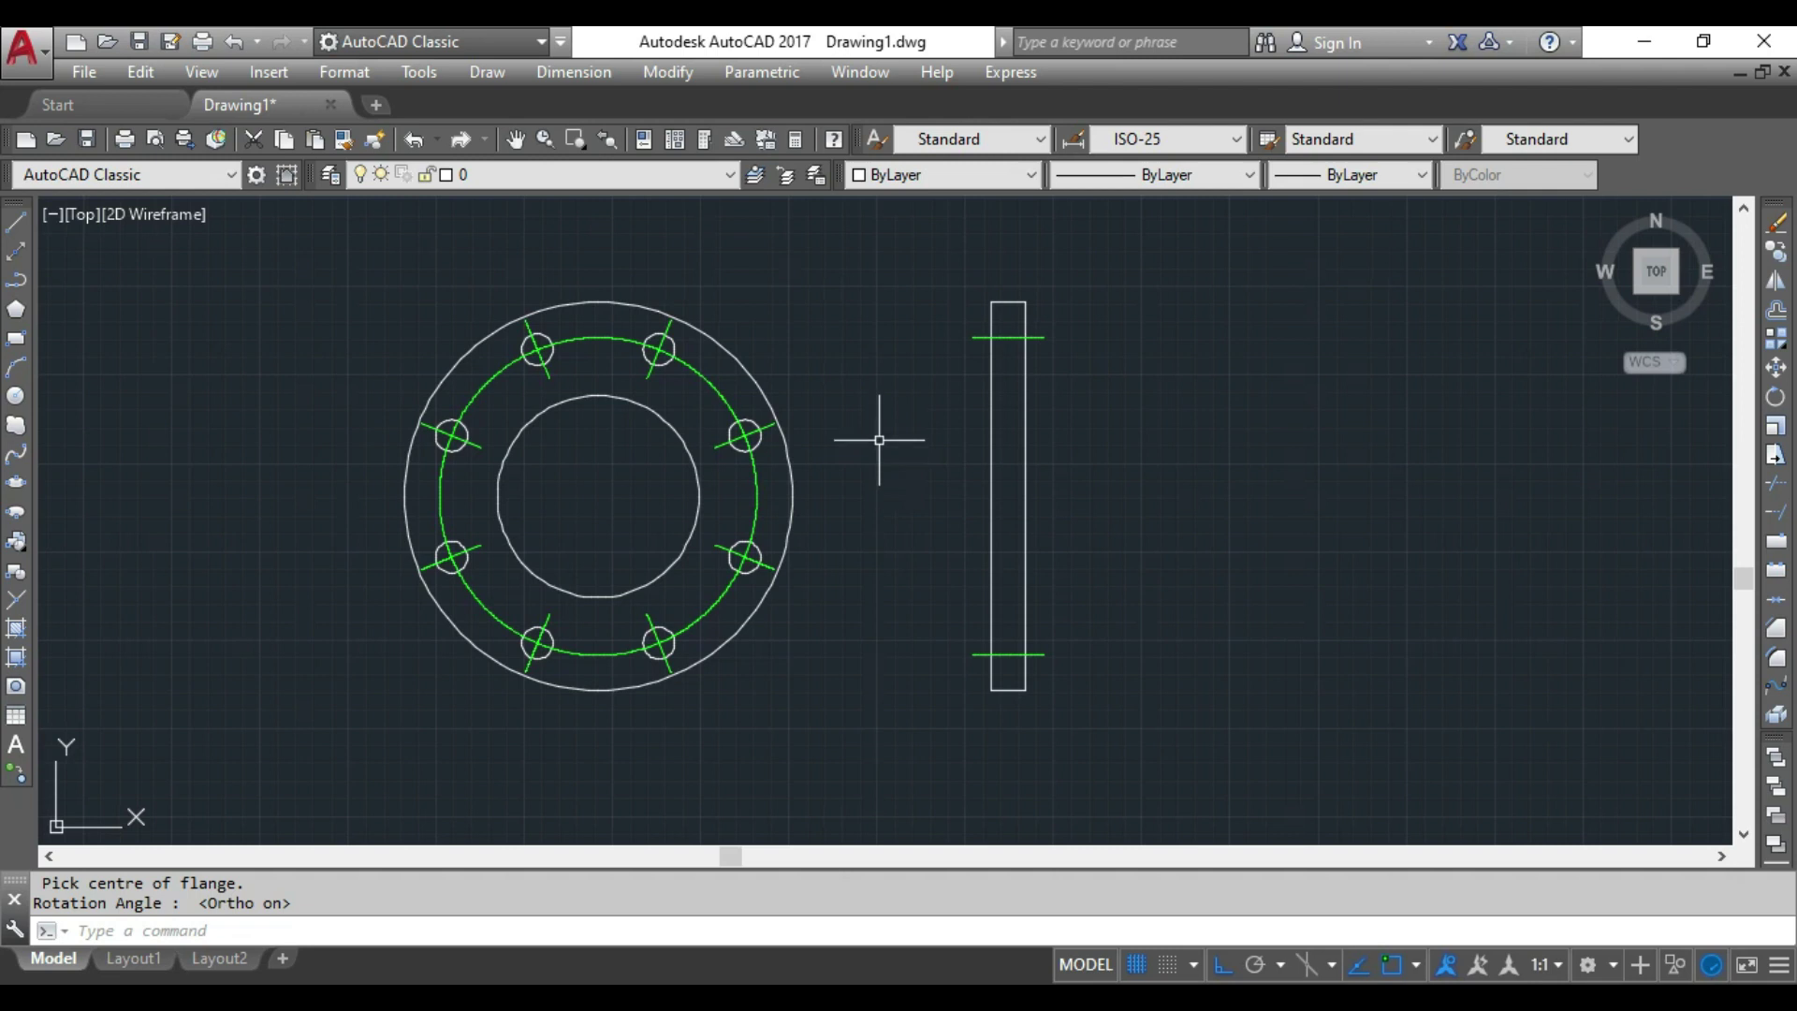
right_click(878, 426)
Draw a BS 4504 raised-face side view with standard thickness, upright left of the plan
left_click(896, 438)
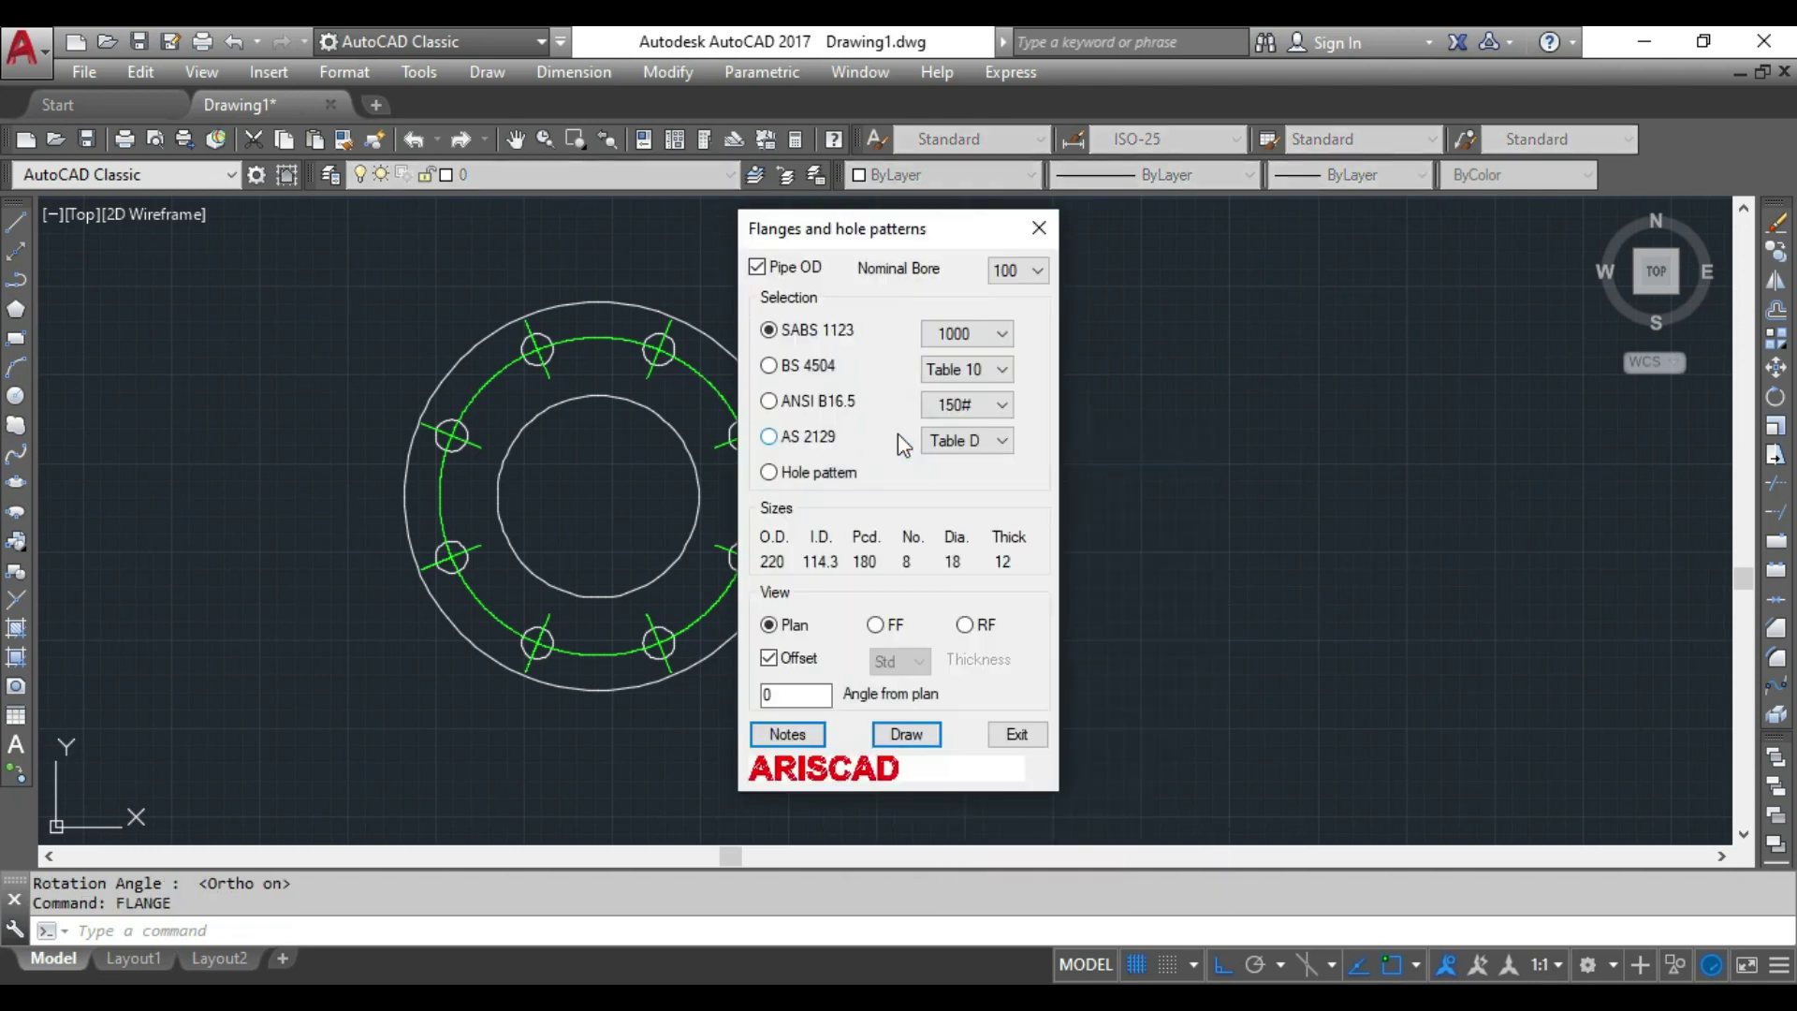
left_click(786, 368)
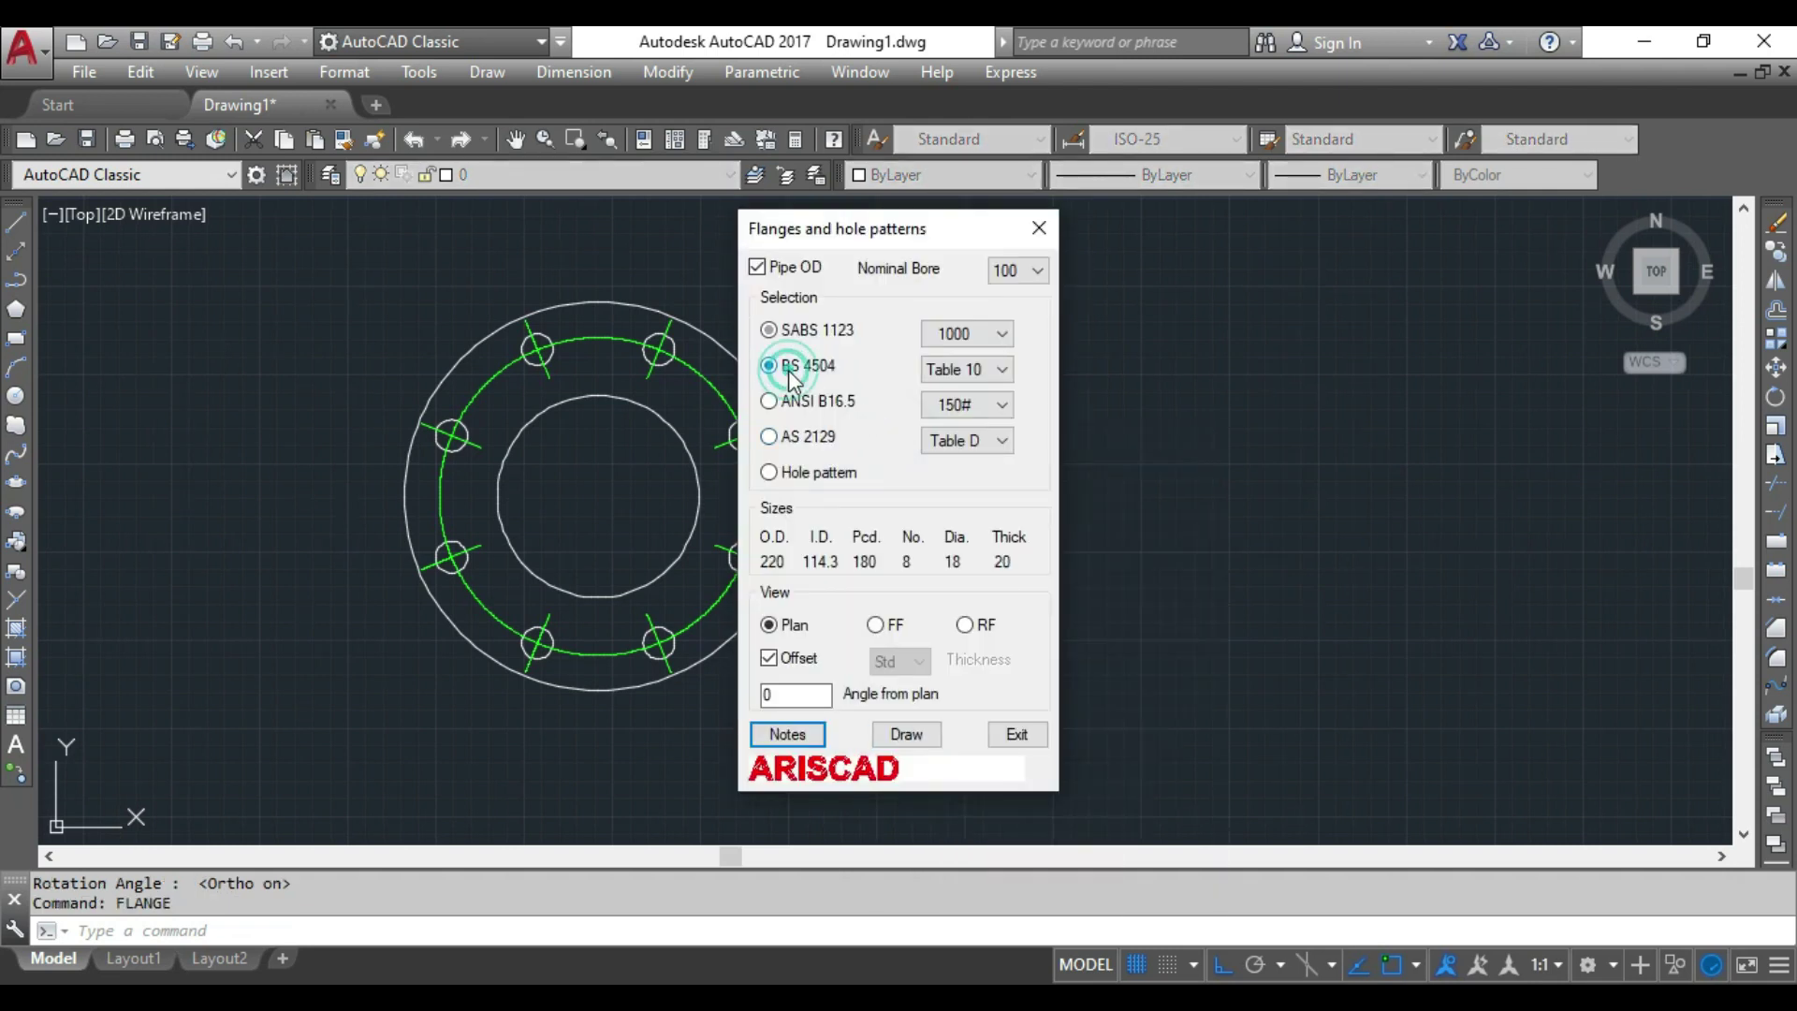
left_click(965, 625)
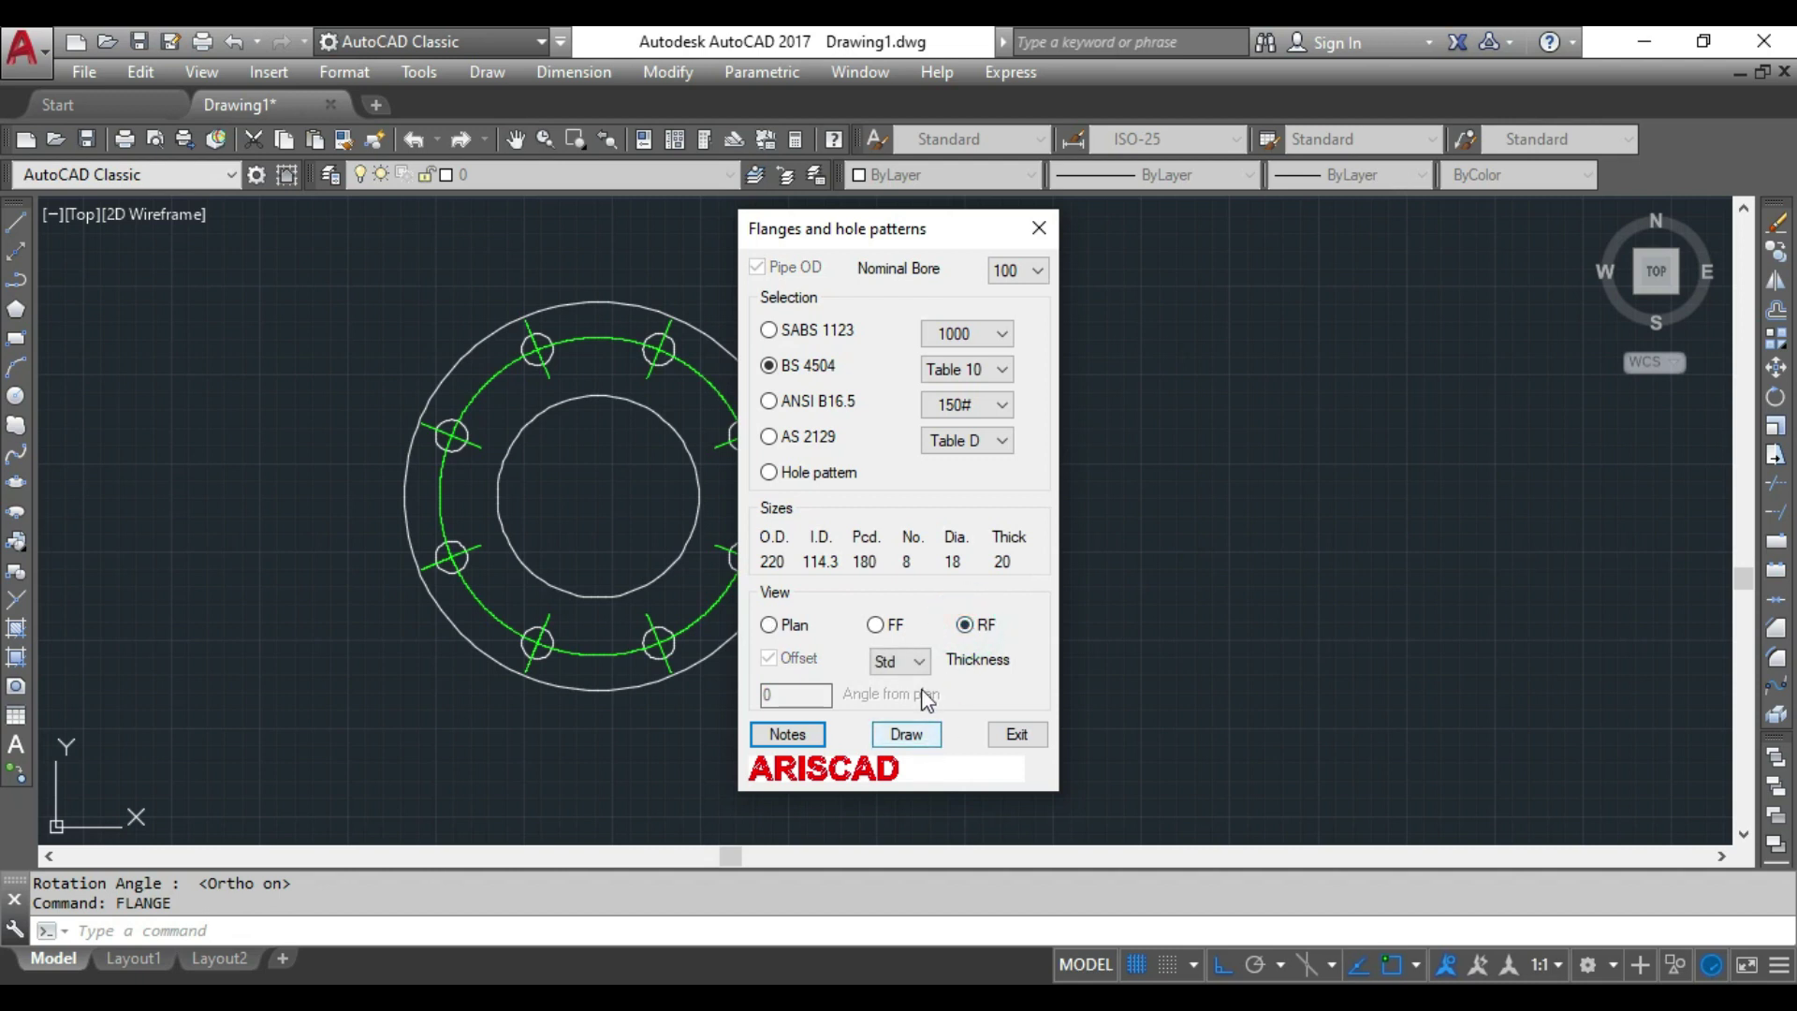
left_click(919, 662)
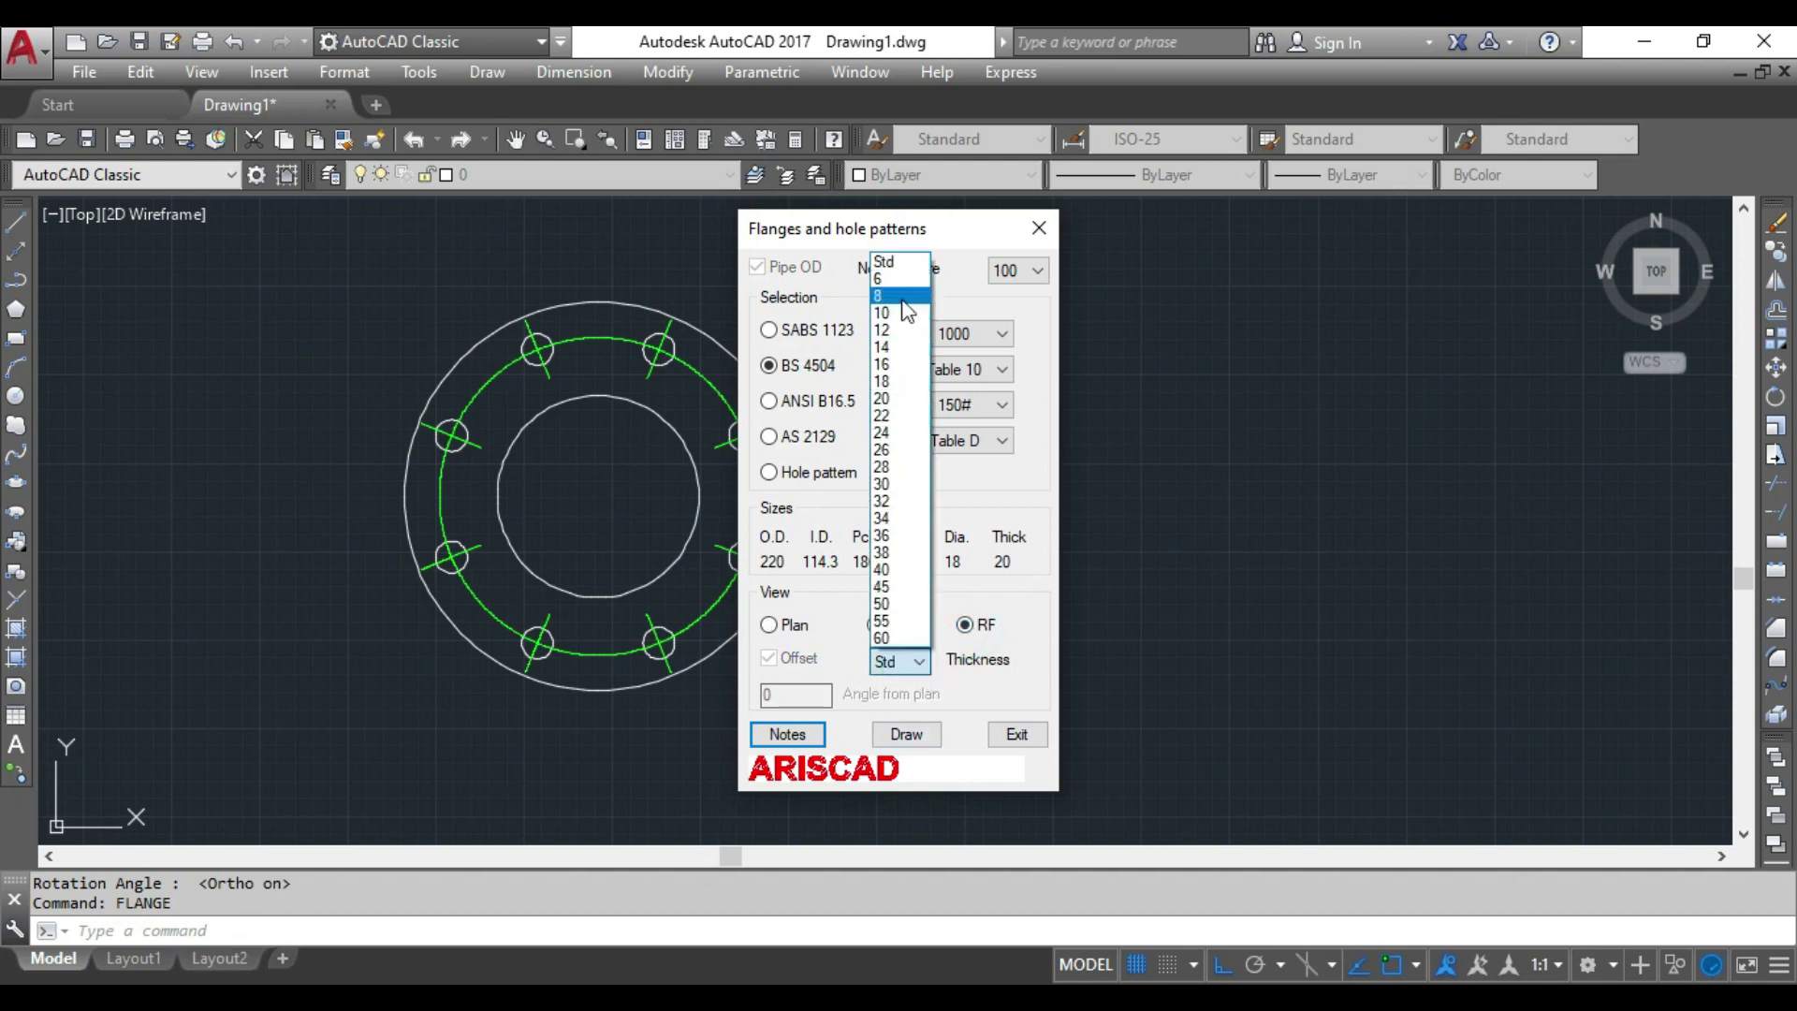
left_click(894, 262)
left_click(910, 738)
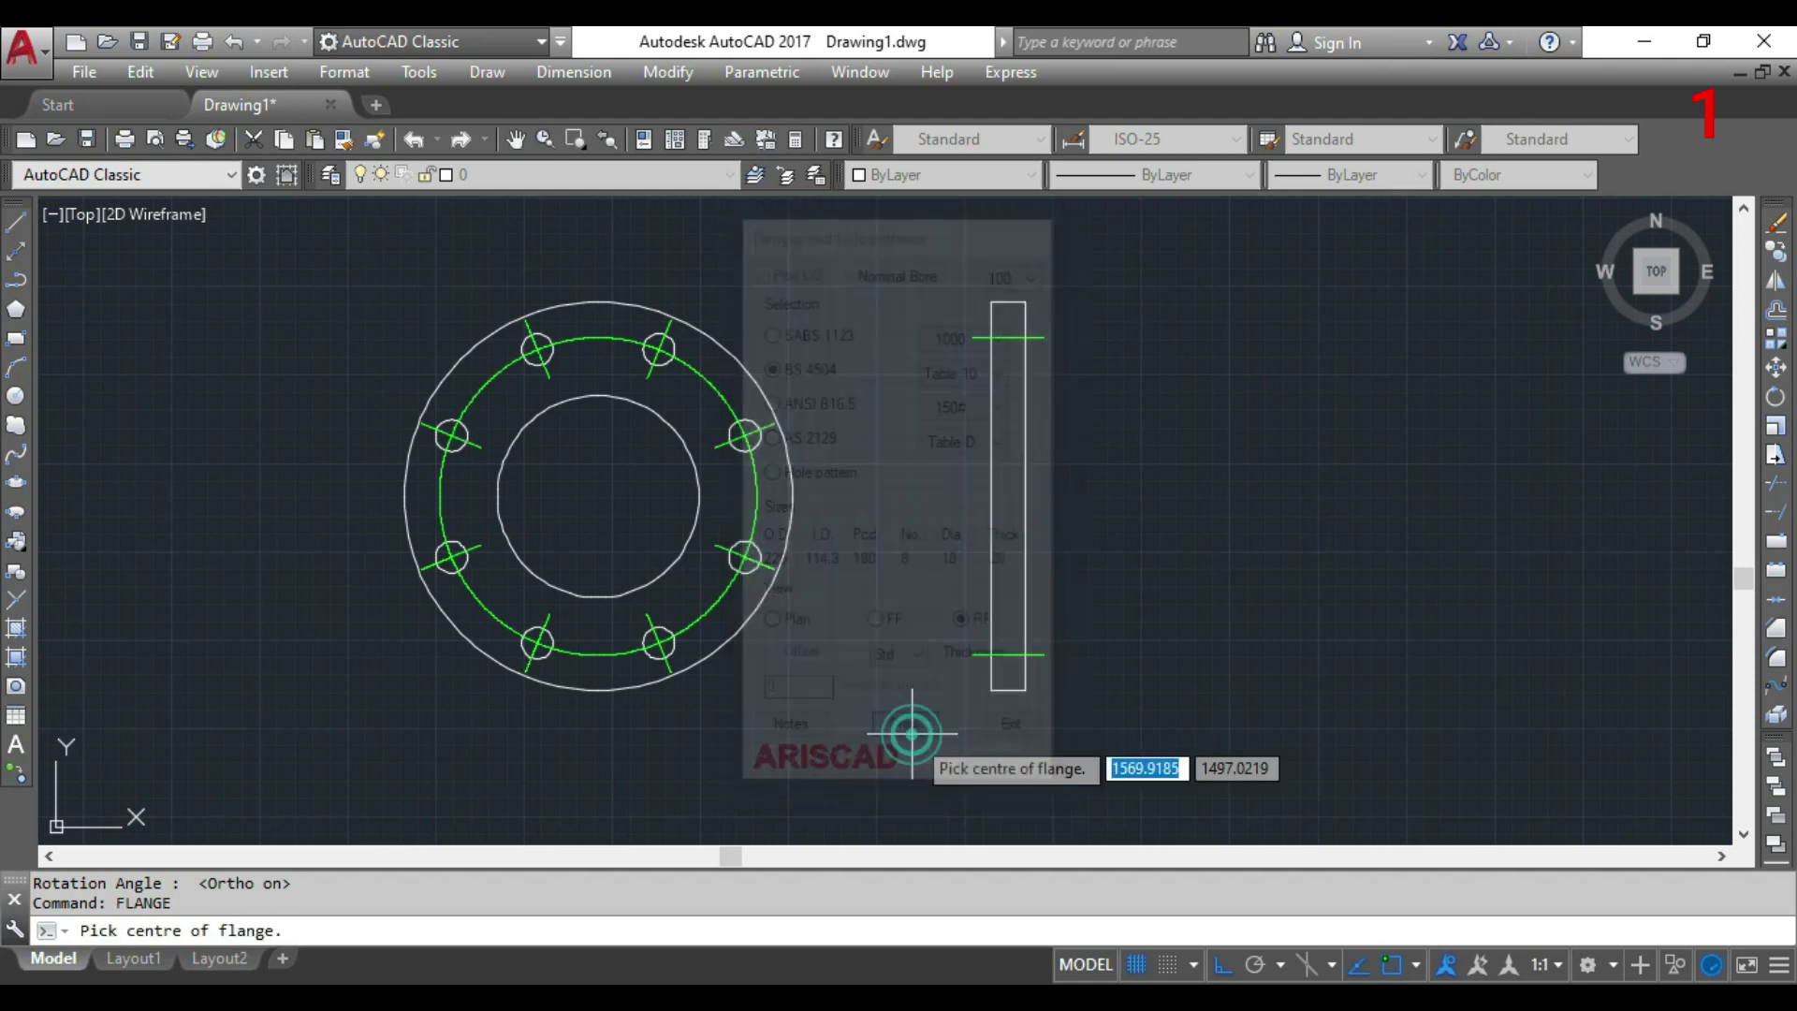
scroll(936, 529, "down", 2)
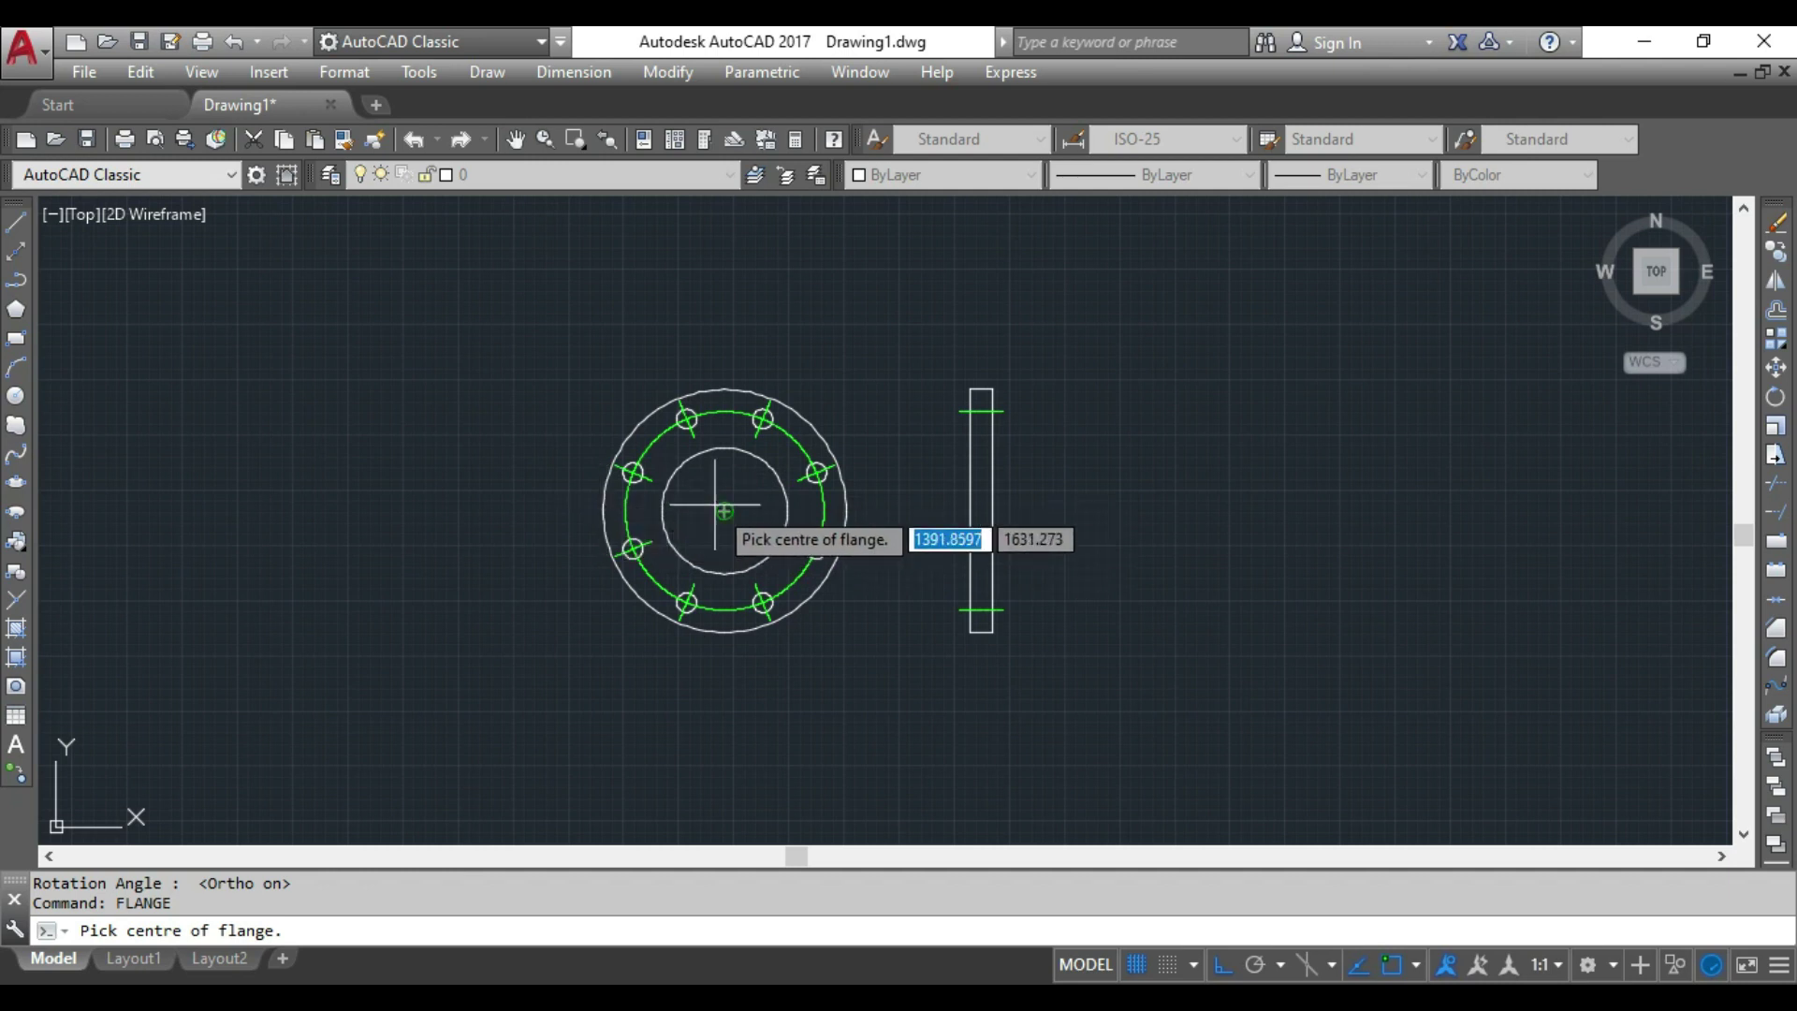
left_click(439, 510)
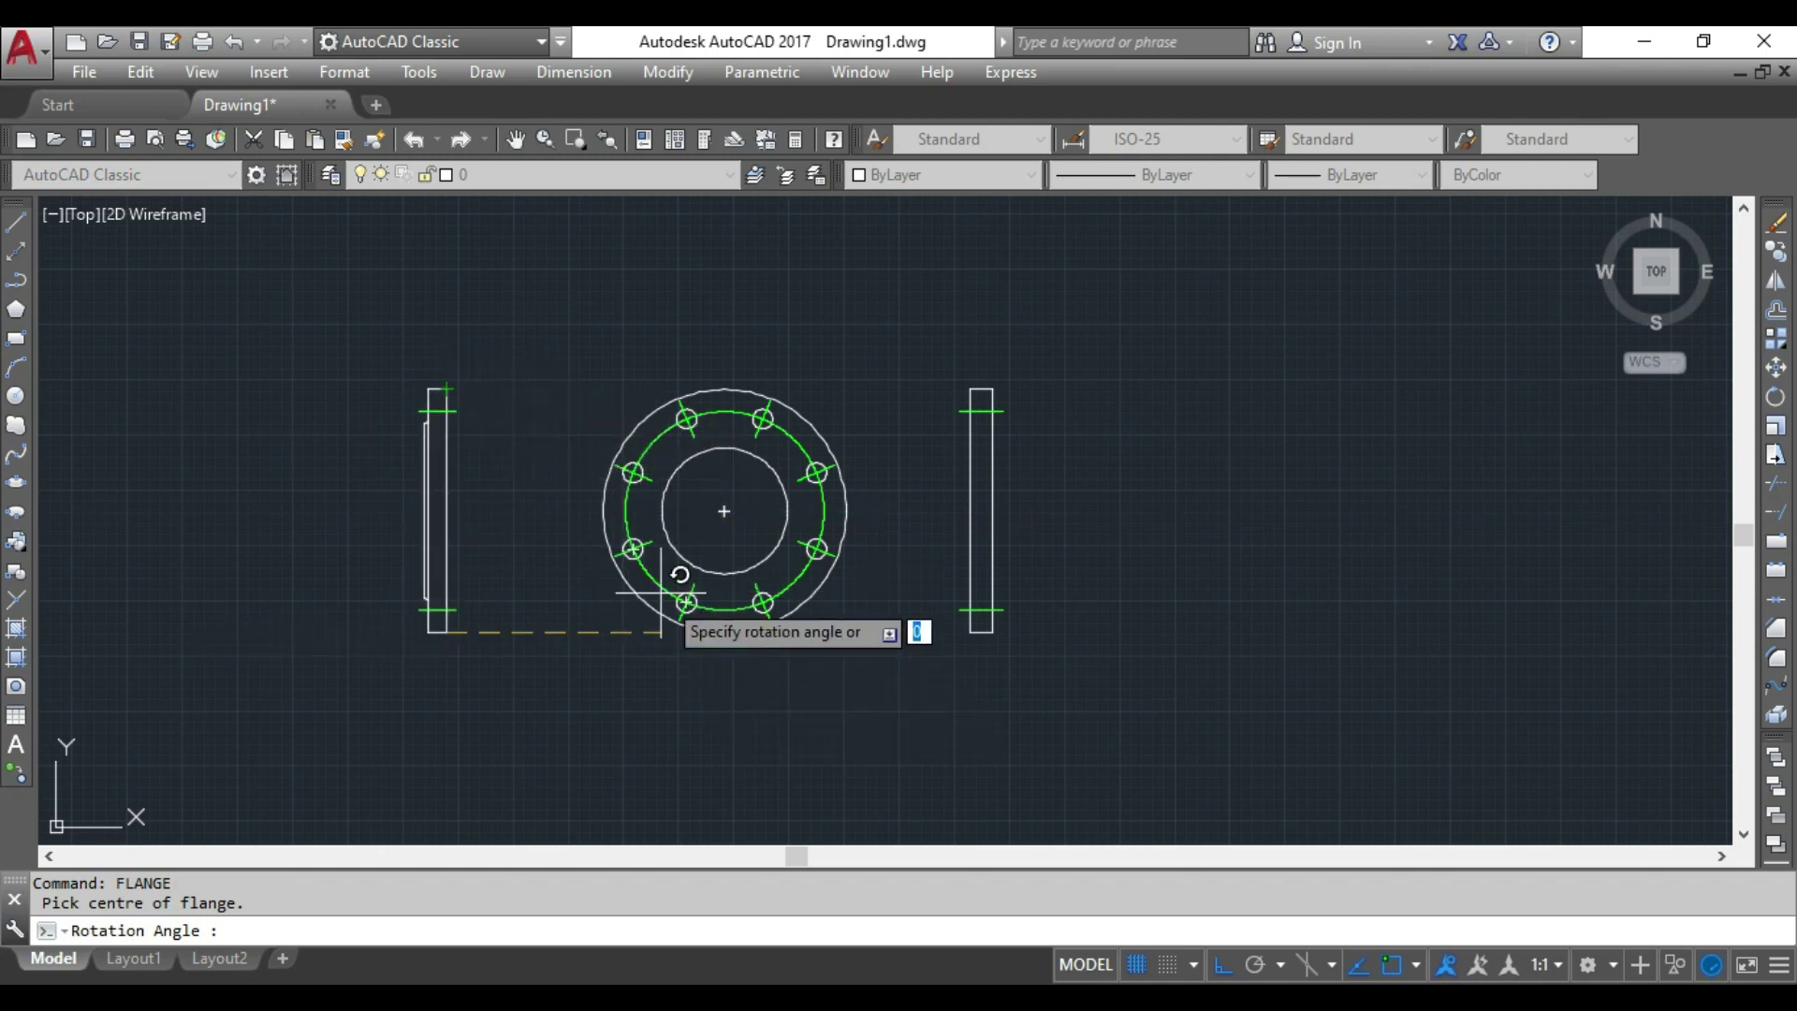
left_click(822, 693)
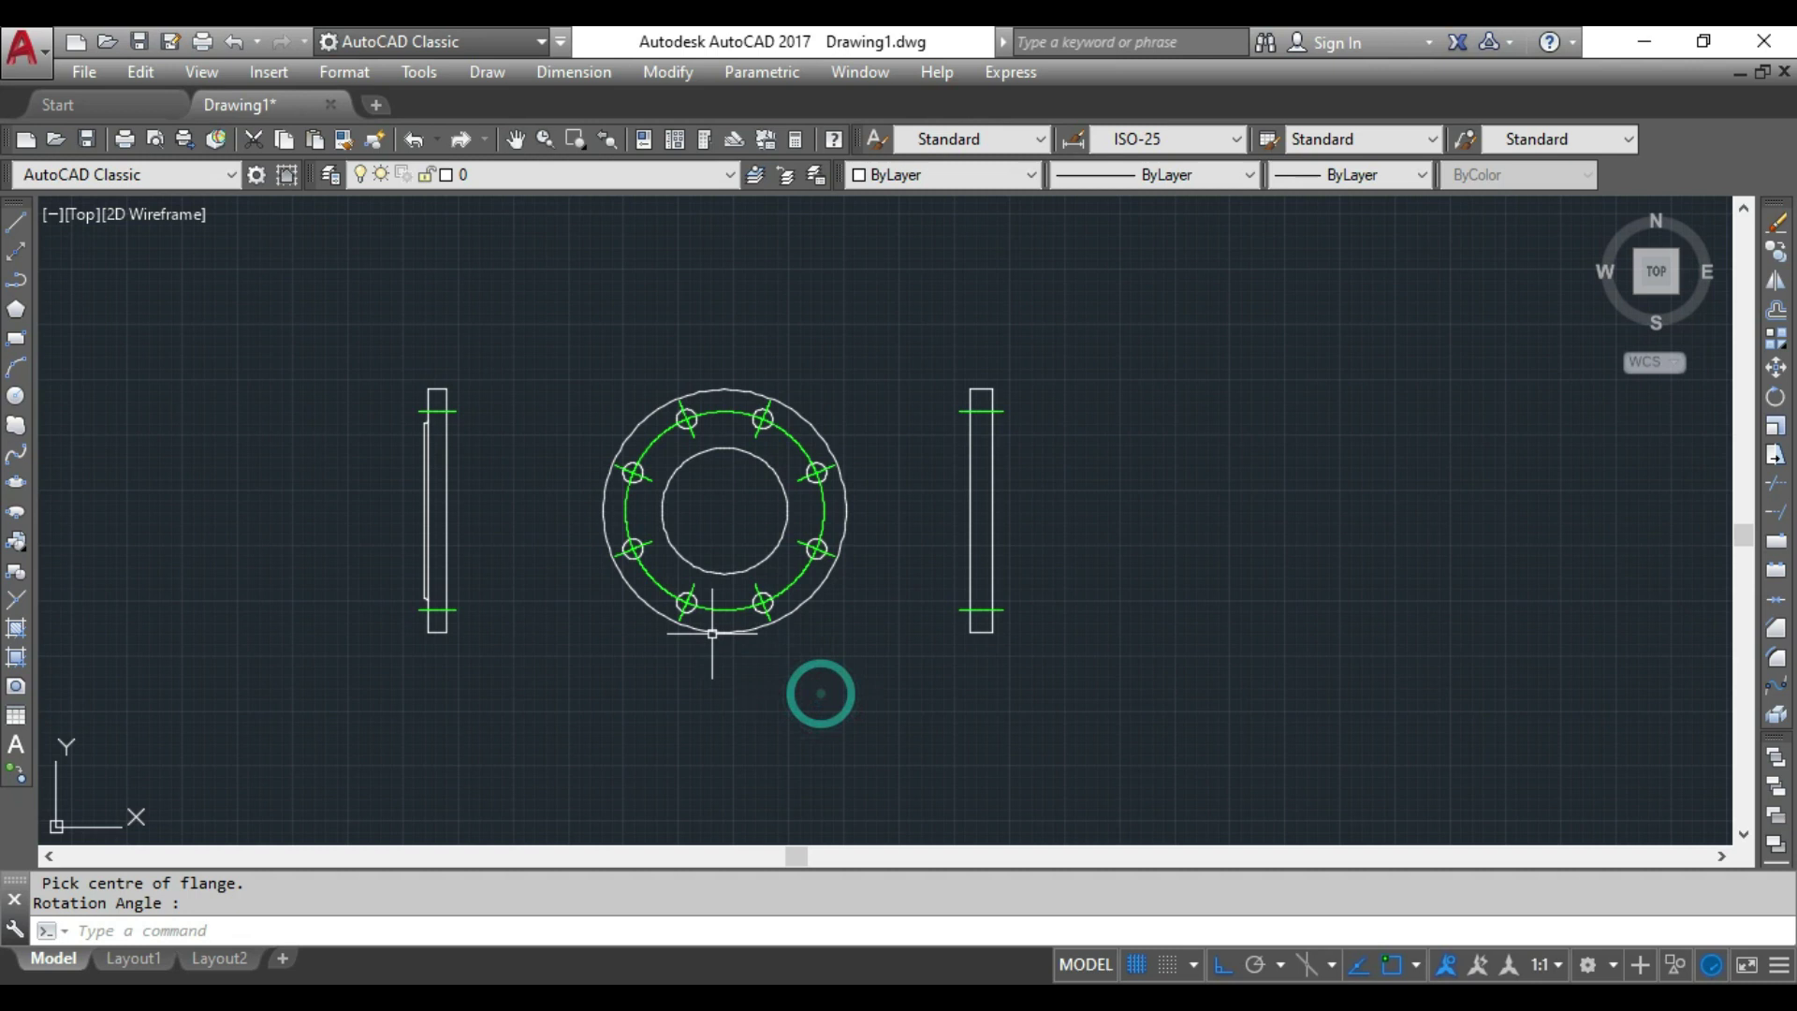
Erase the plan view and both side views (34 objects) with a crossing window
middle_click(612, 571)
middle_click(612, 572)
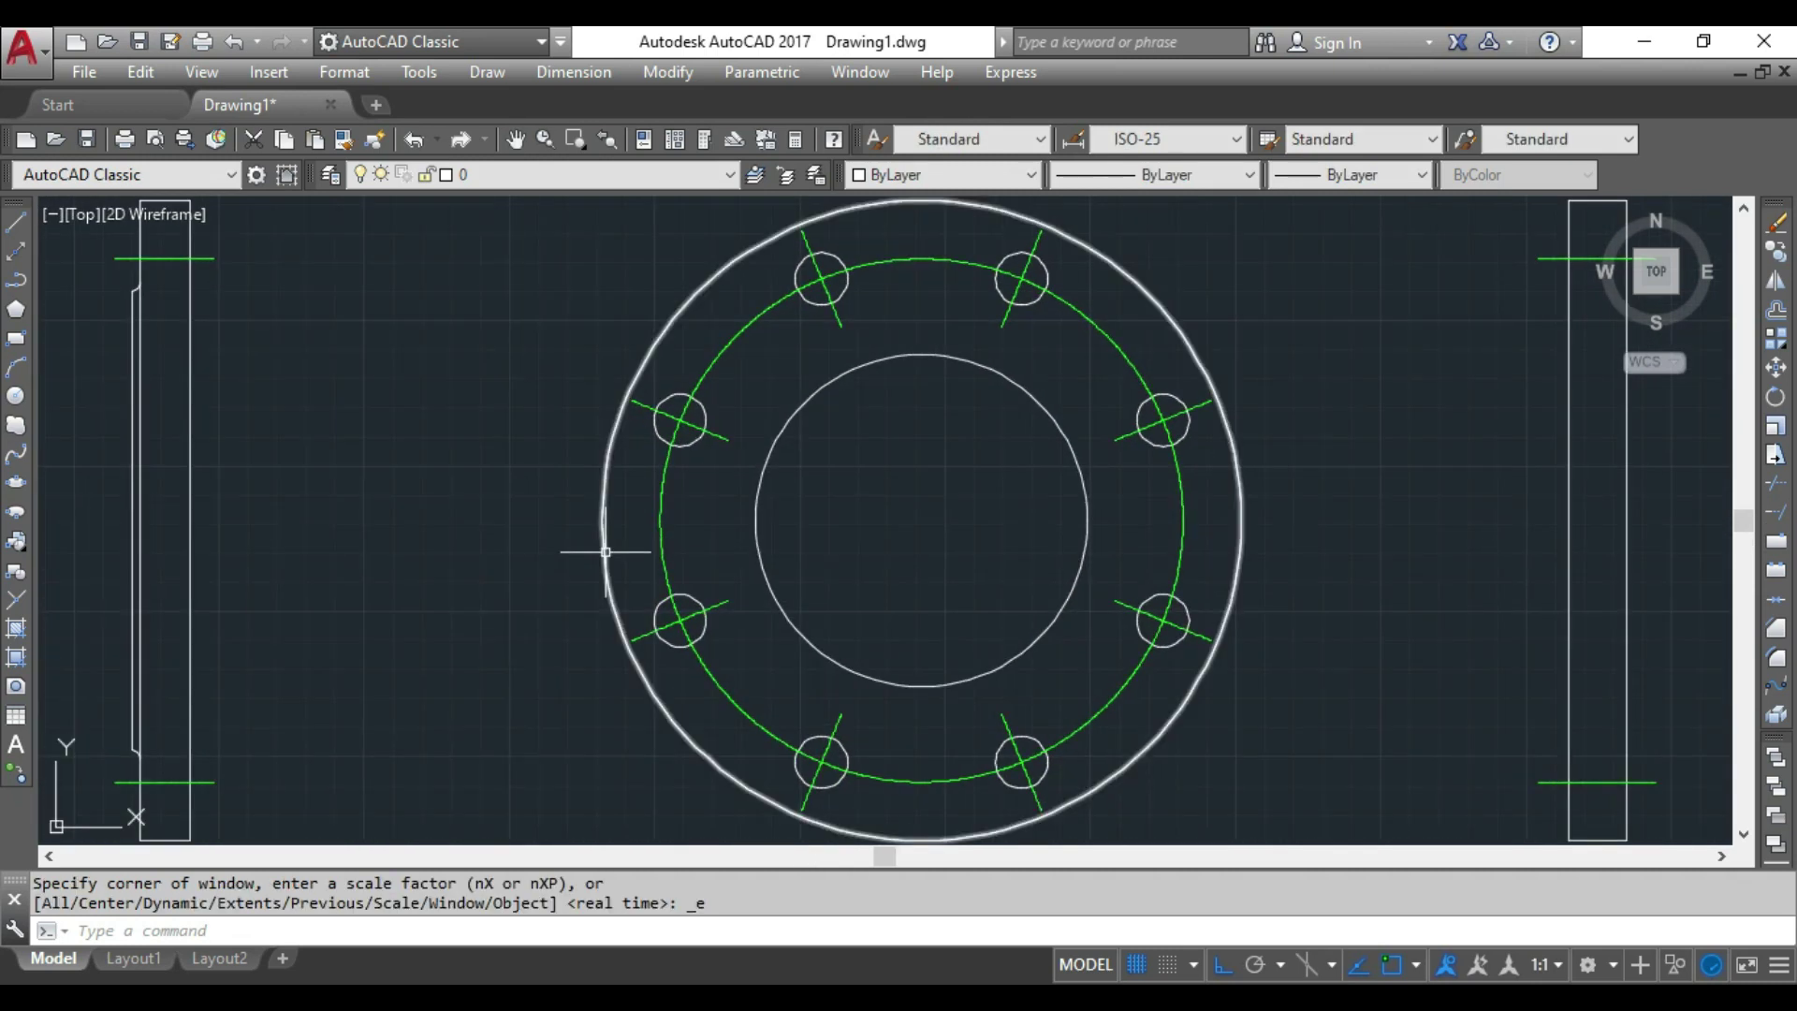
mouse_move(606, 552)
middle_mouse_down()
mouse_move(610, 521)
mouse_move(638, 525)
middle_mouse_up()
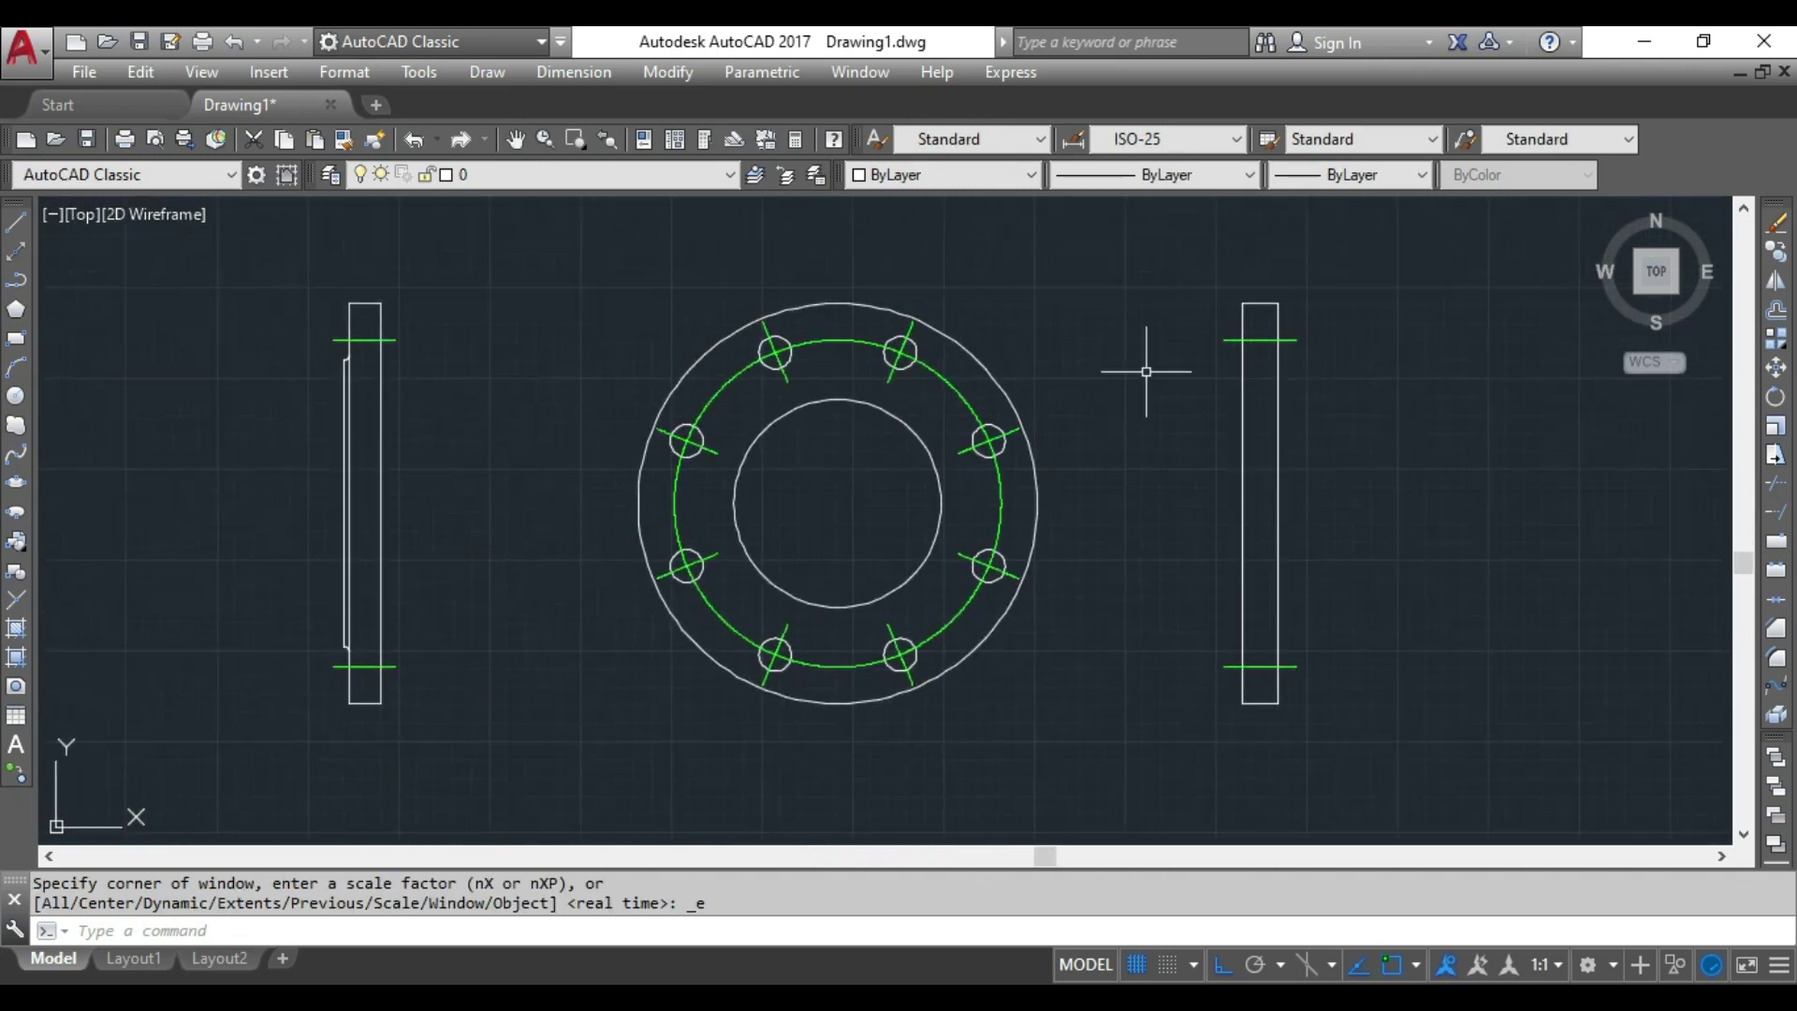
left_click(1419, 234)
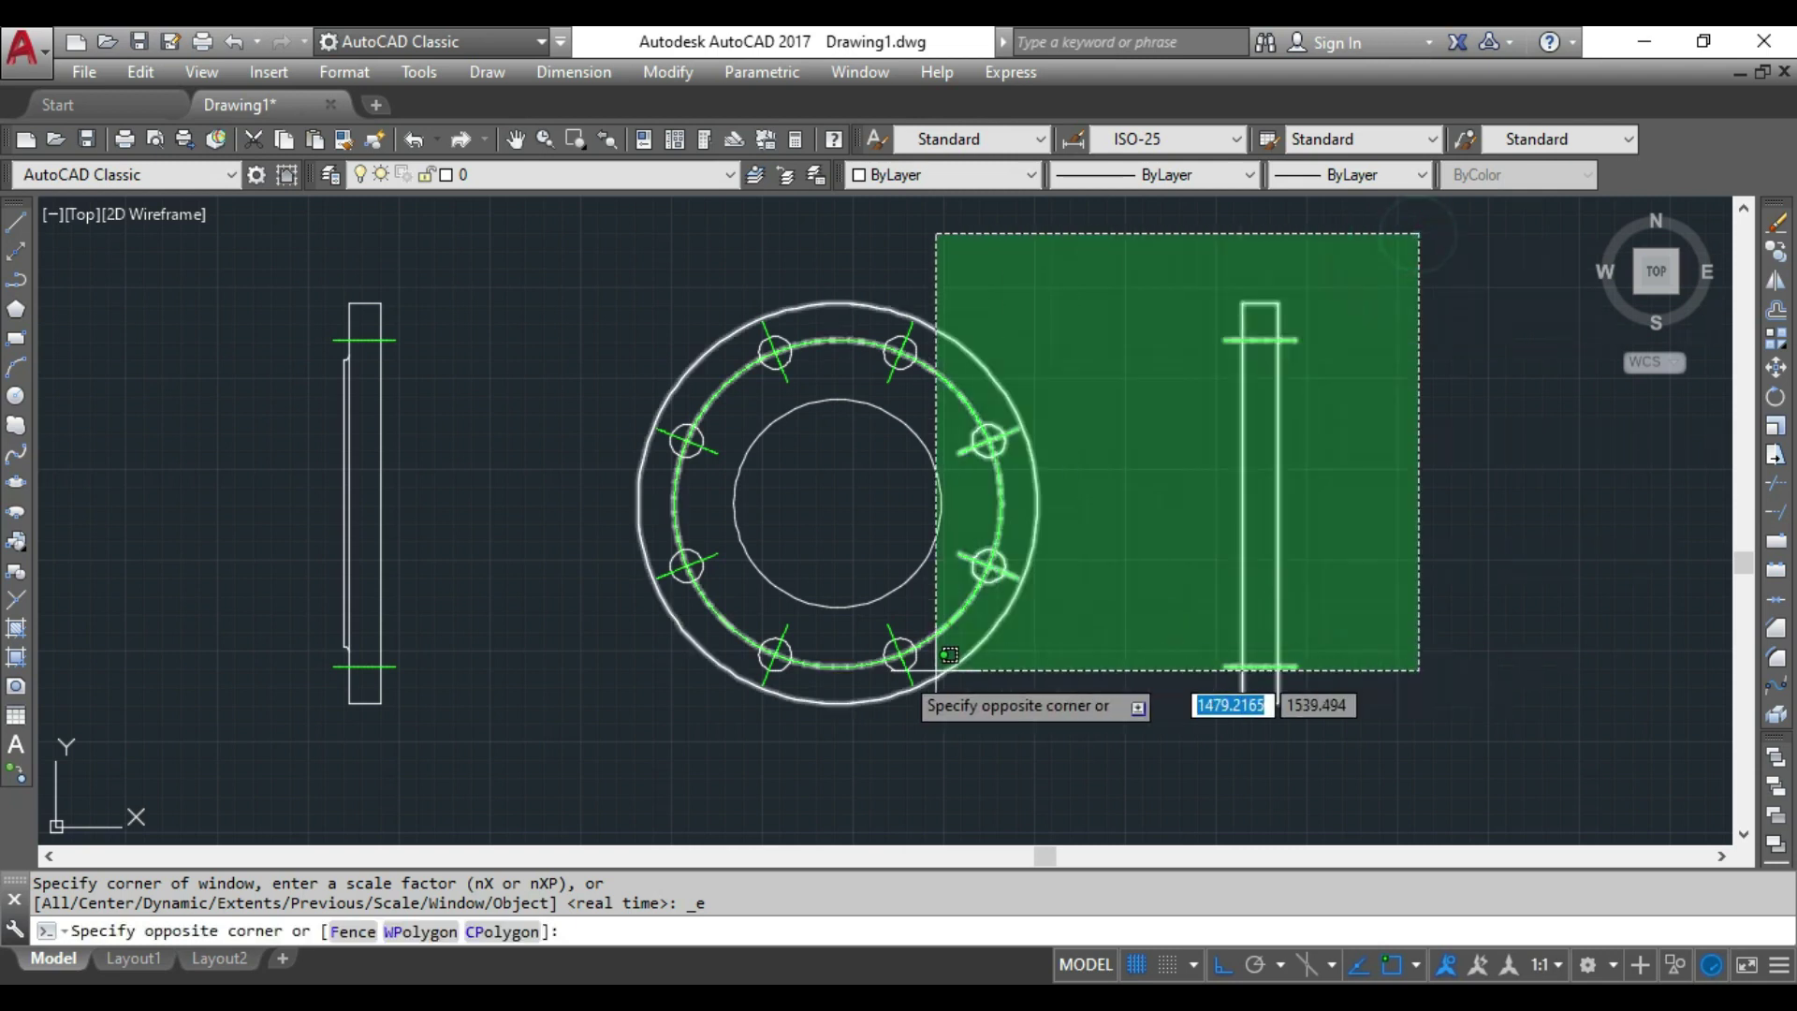
left_click(225, 760)
right_click(477, 381)
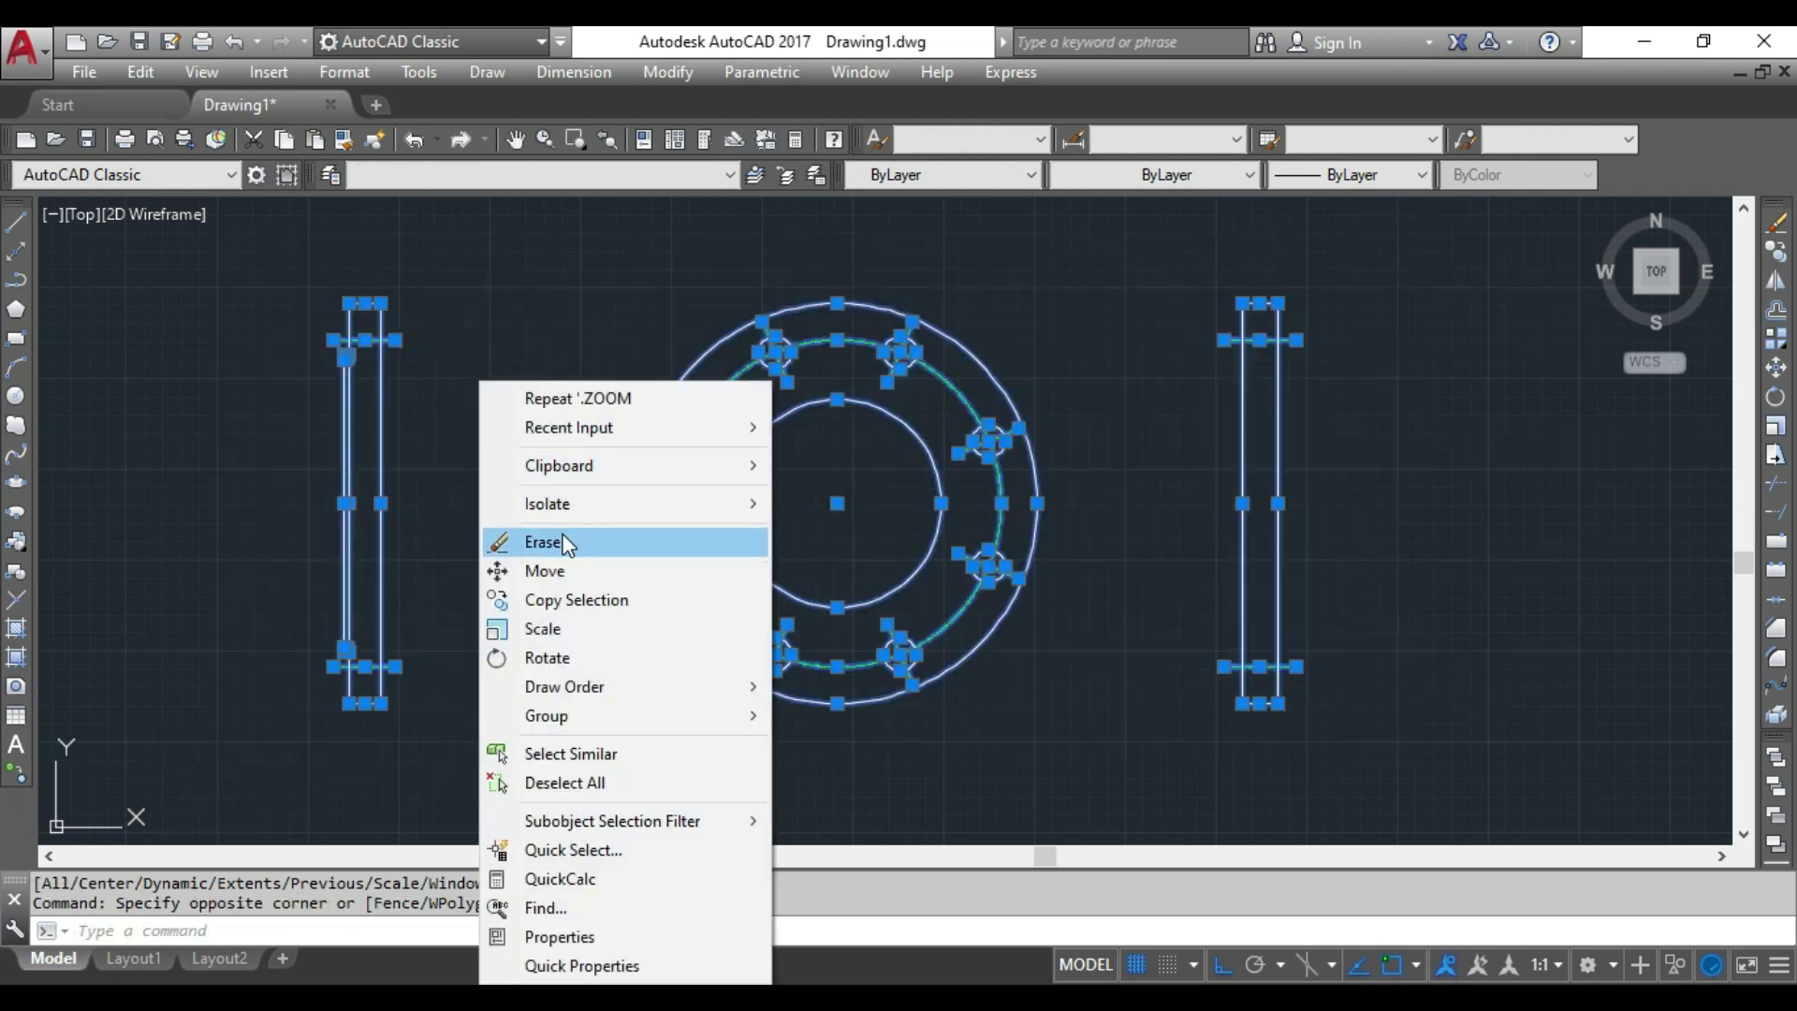
left_click(562, 541)
right_click(576, 443)
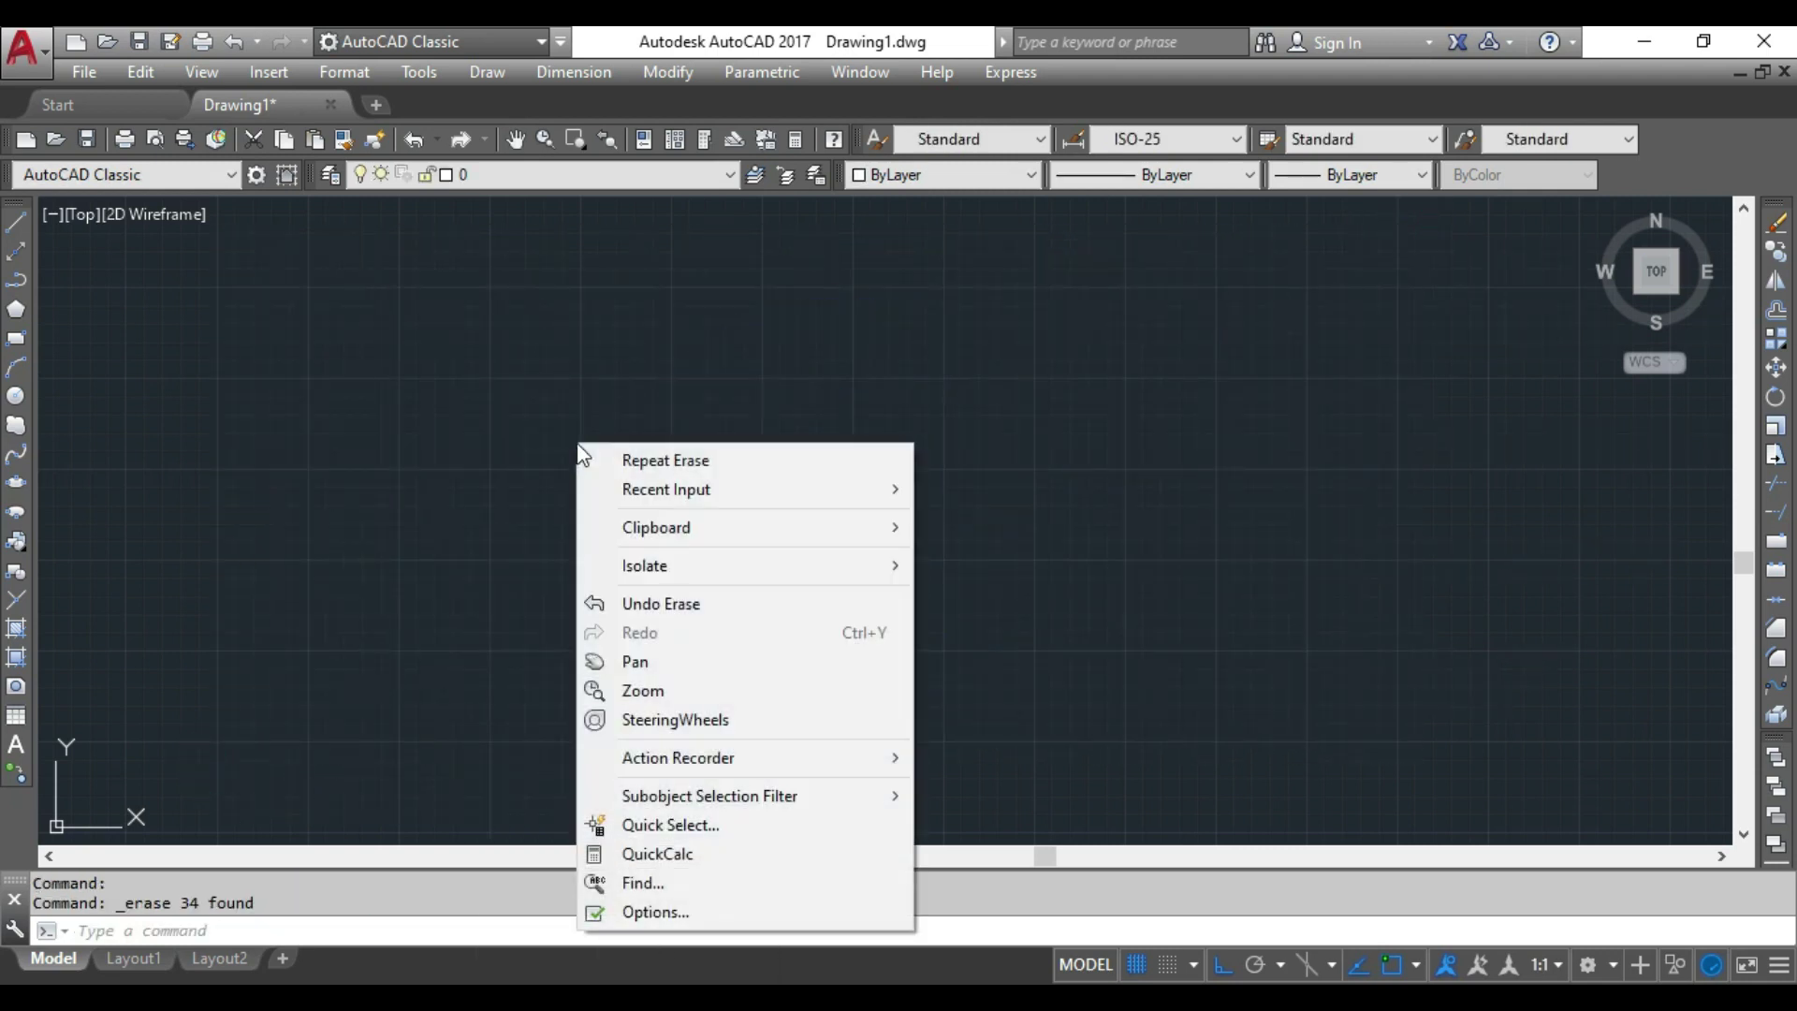
Rerun FLANGE and choose Hole pattern to show empty PCD, hole count and diameter inputs
left_click(660, 489)
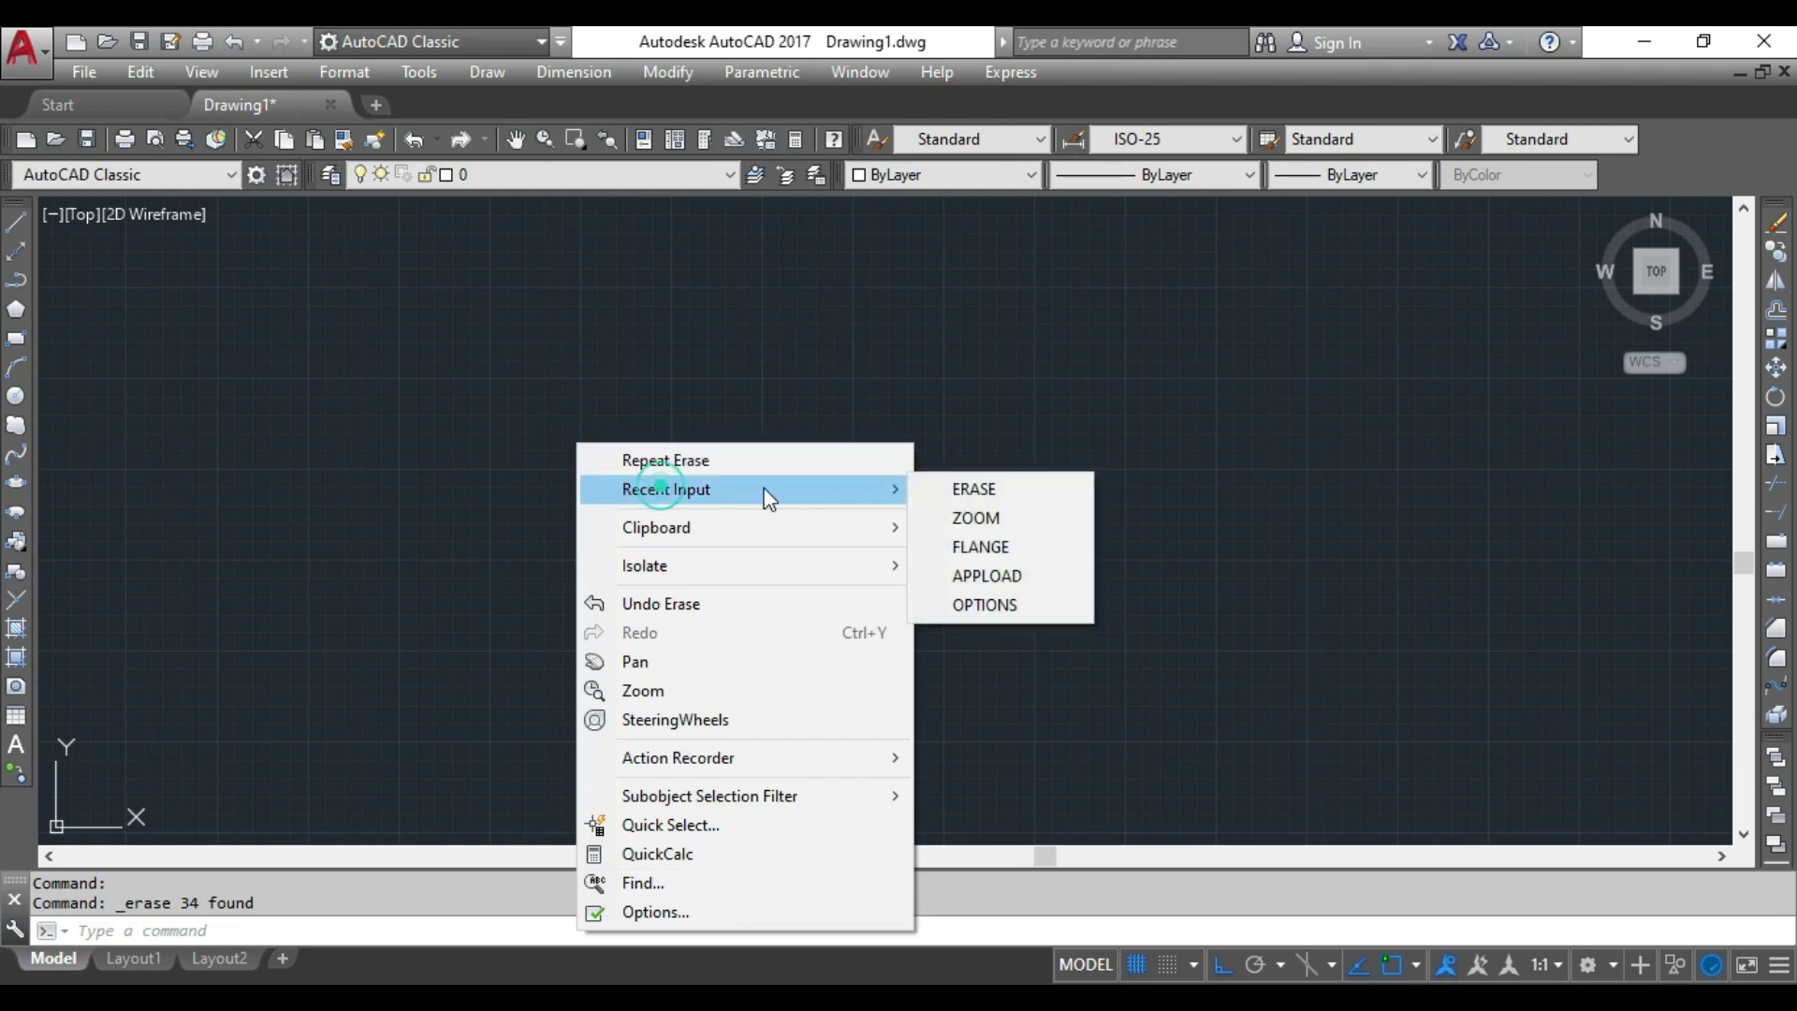
left_click(994, 546)
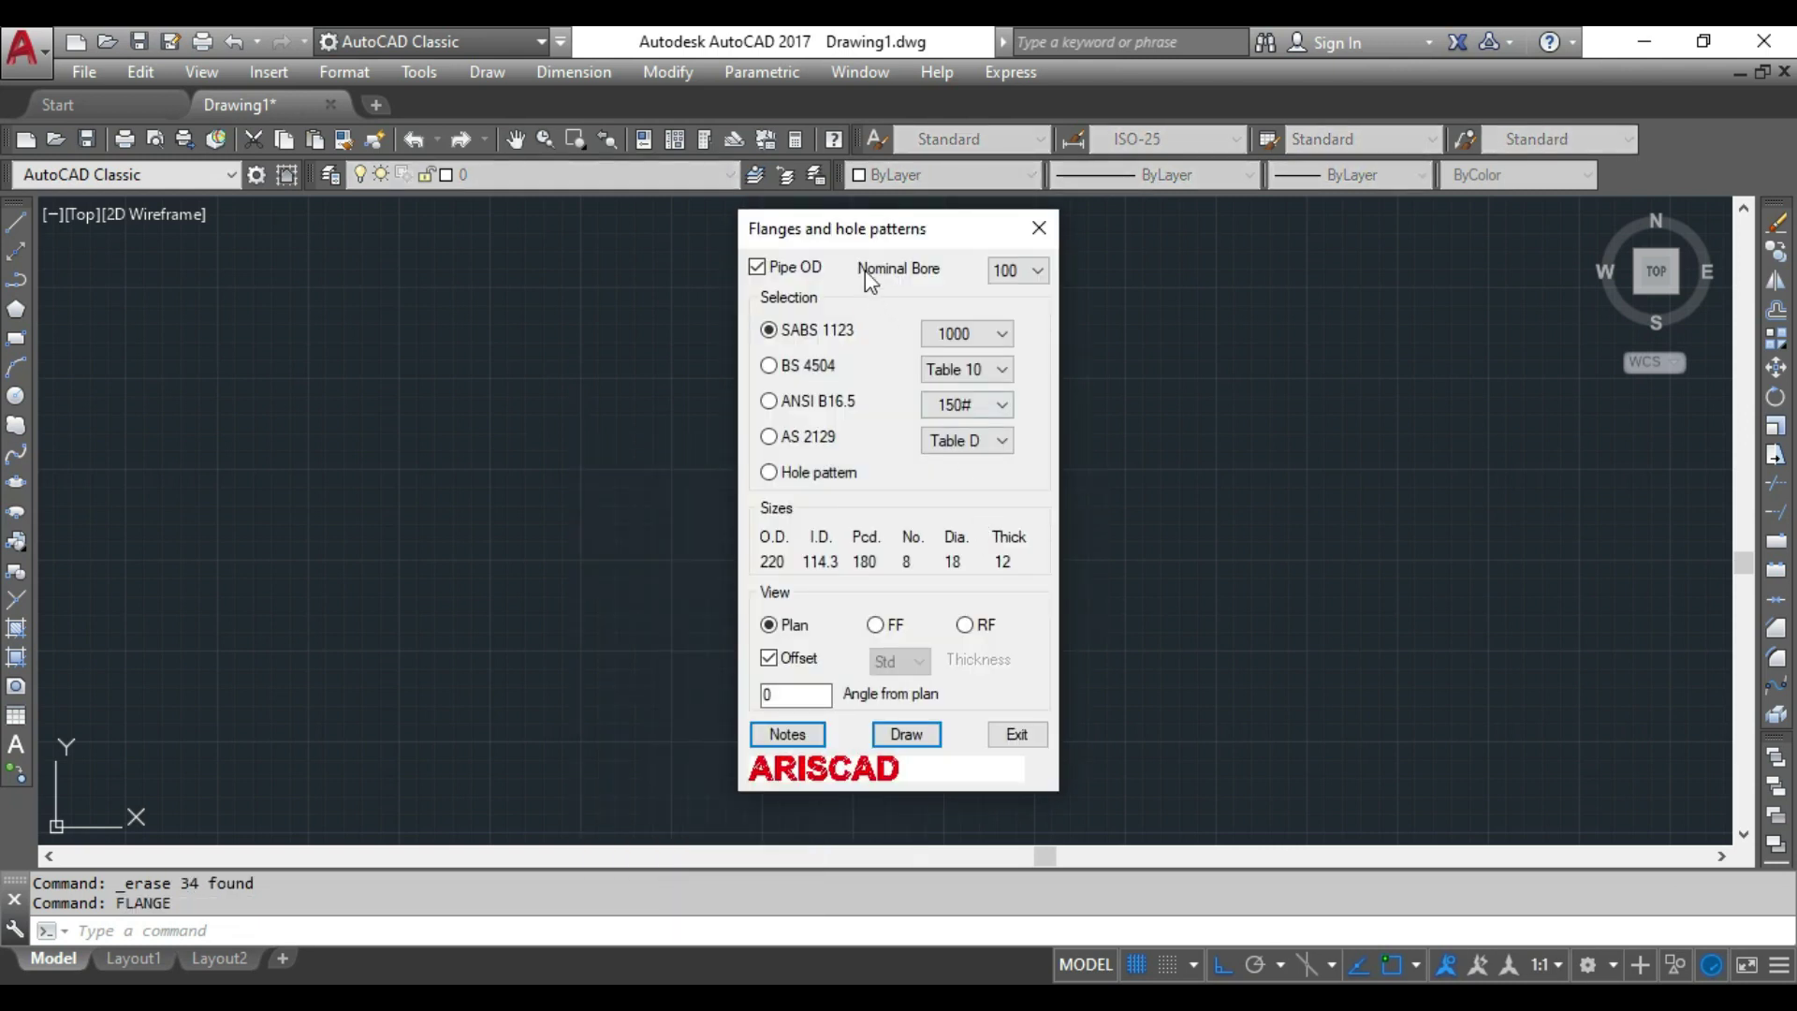
left_click_drag(853, 234, 814, 234)
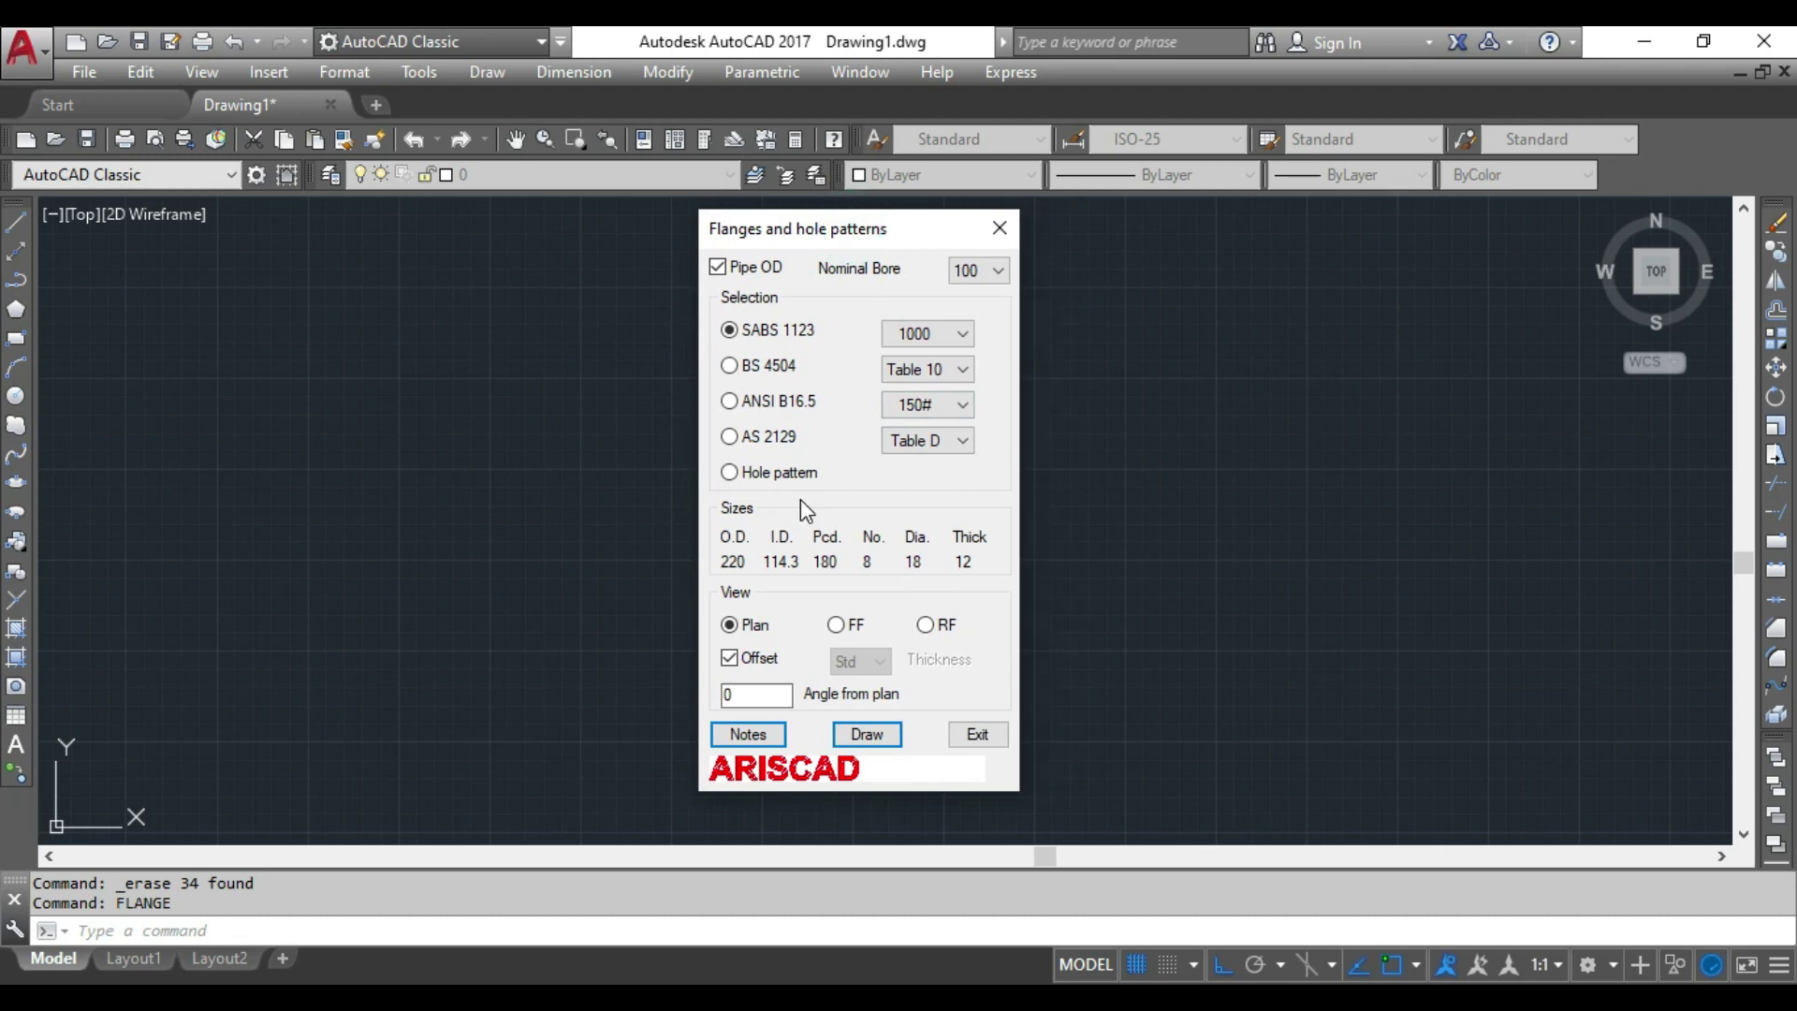
left_click(730, 474)
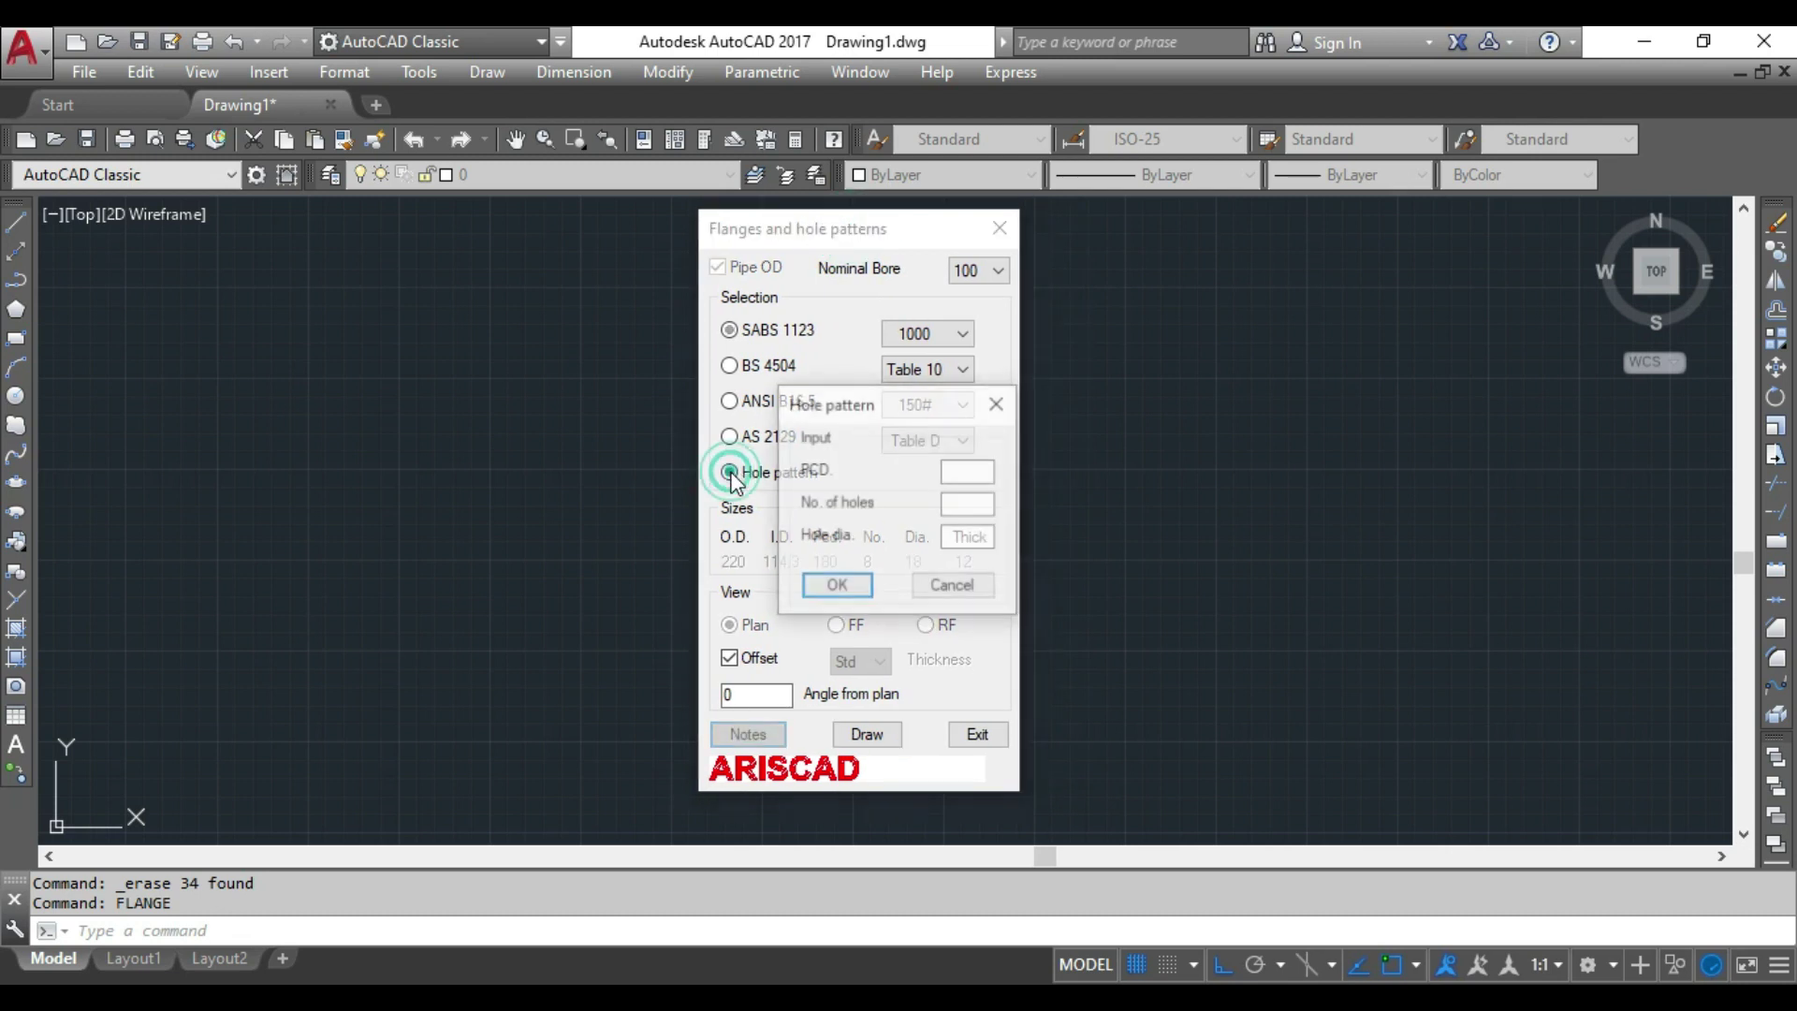
mouse_move(865, 409)
left_mouse_down()
mouse_move(837, 388)
mouse_move(1148, 398)
left_mouse_up()
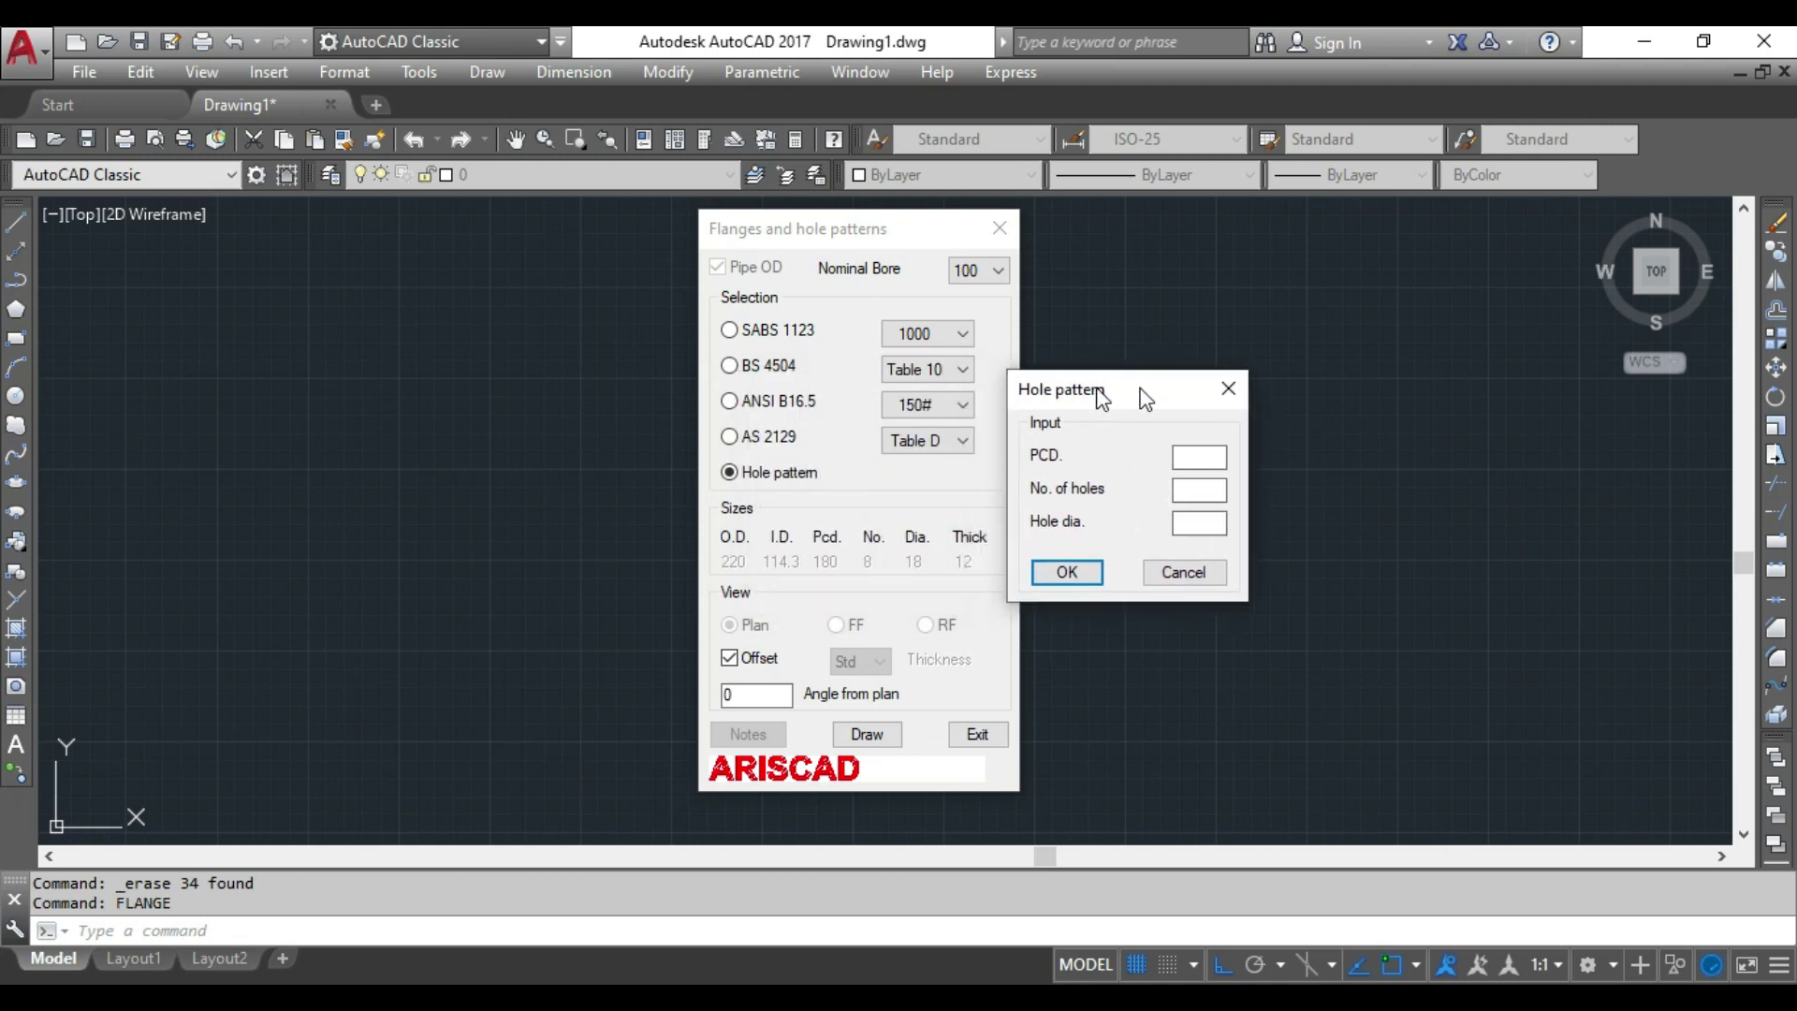
Look up the 200NB DIN PN10 flat flange in PipeData-PRO: 8 holes, 22 dia, 295 PCD
left_click(1004, 966)
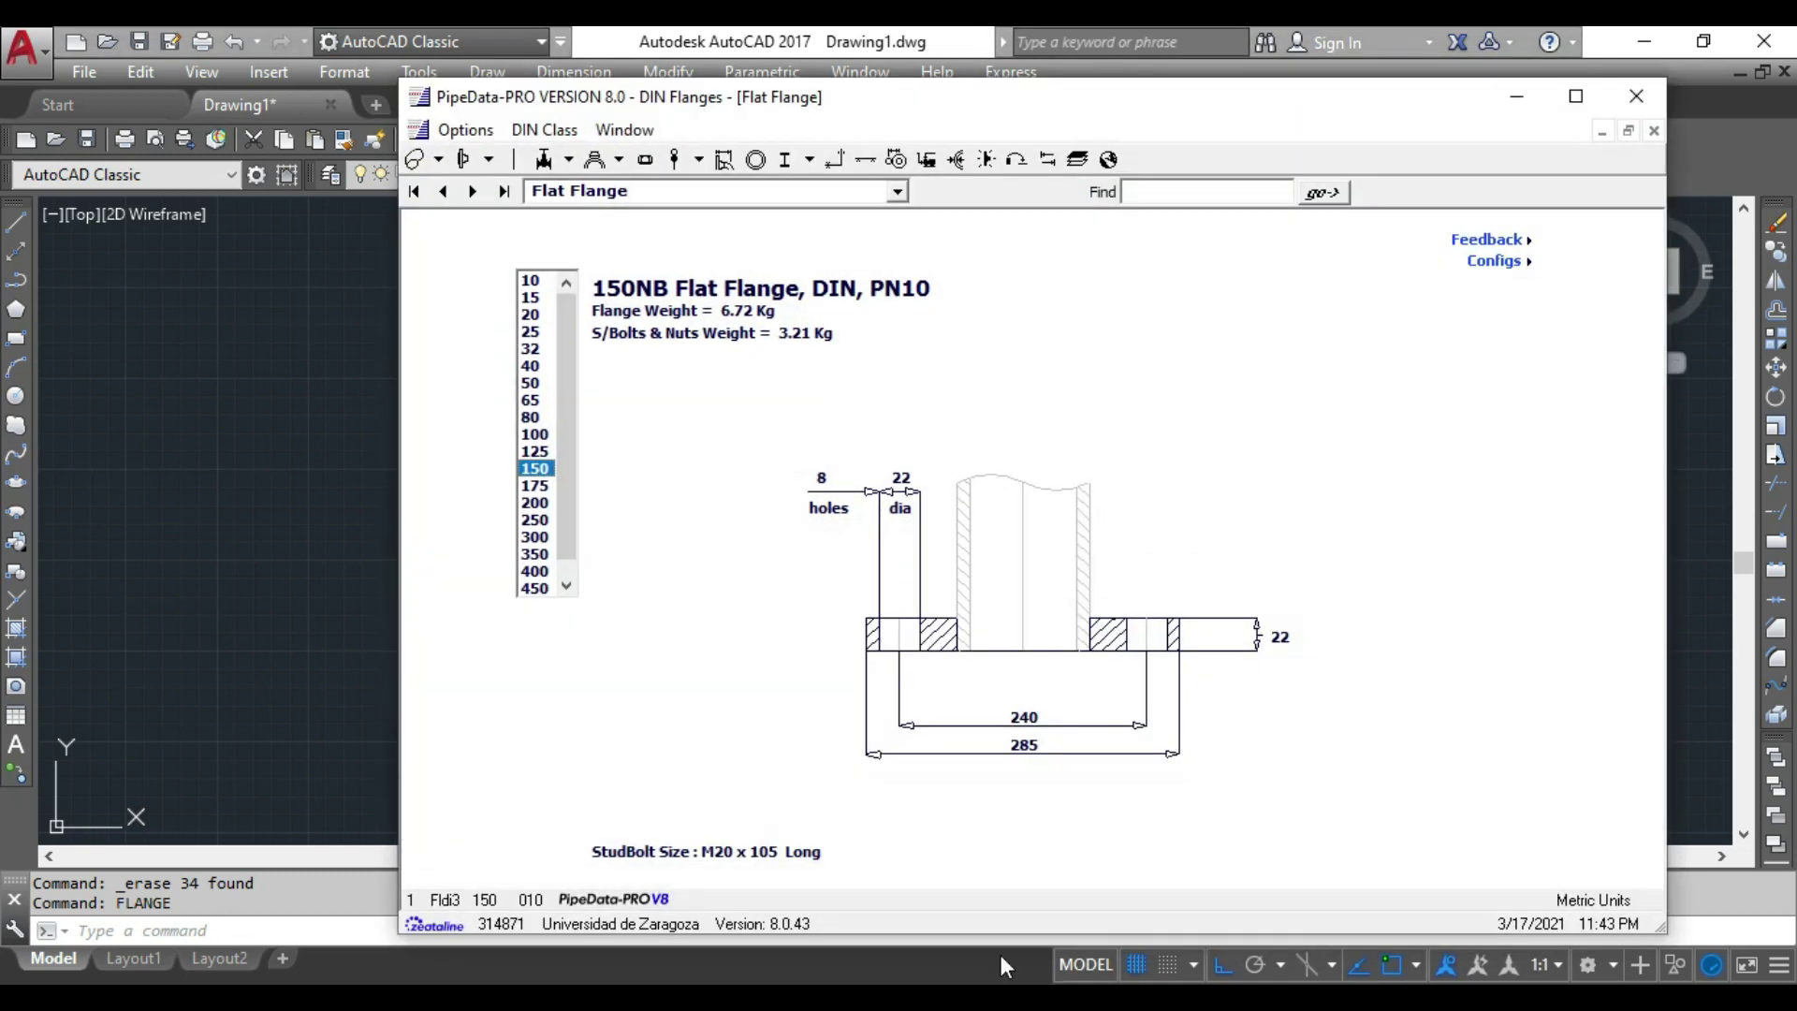
left_click(537, 504)
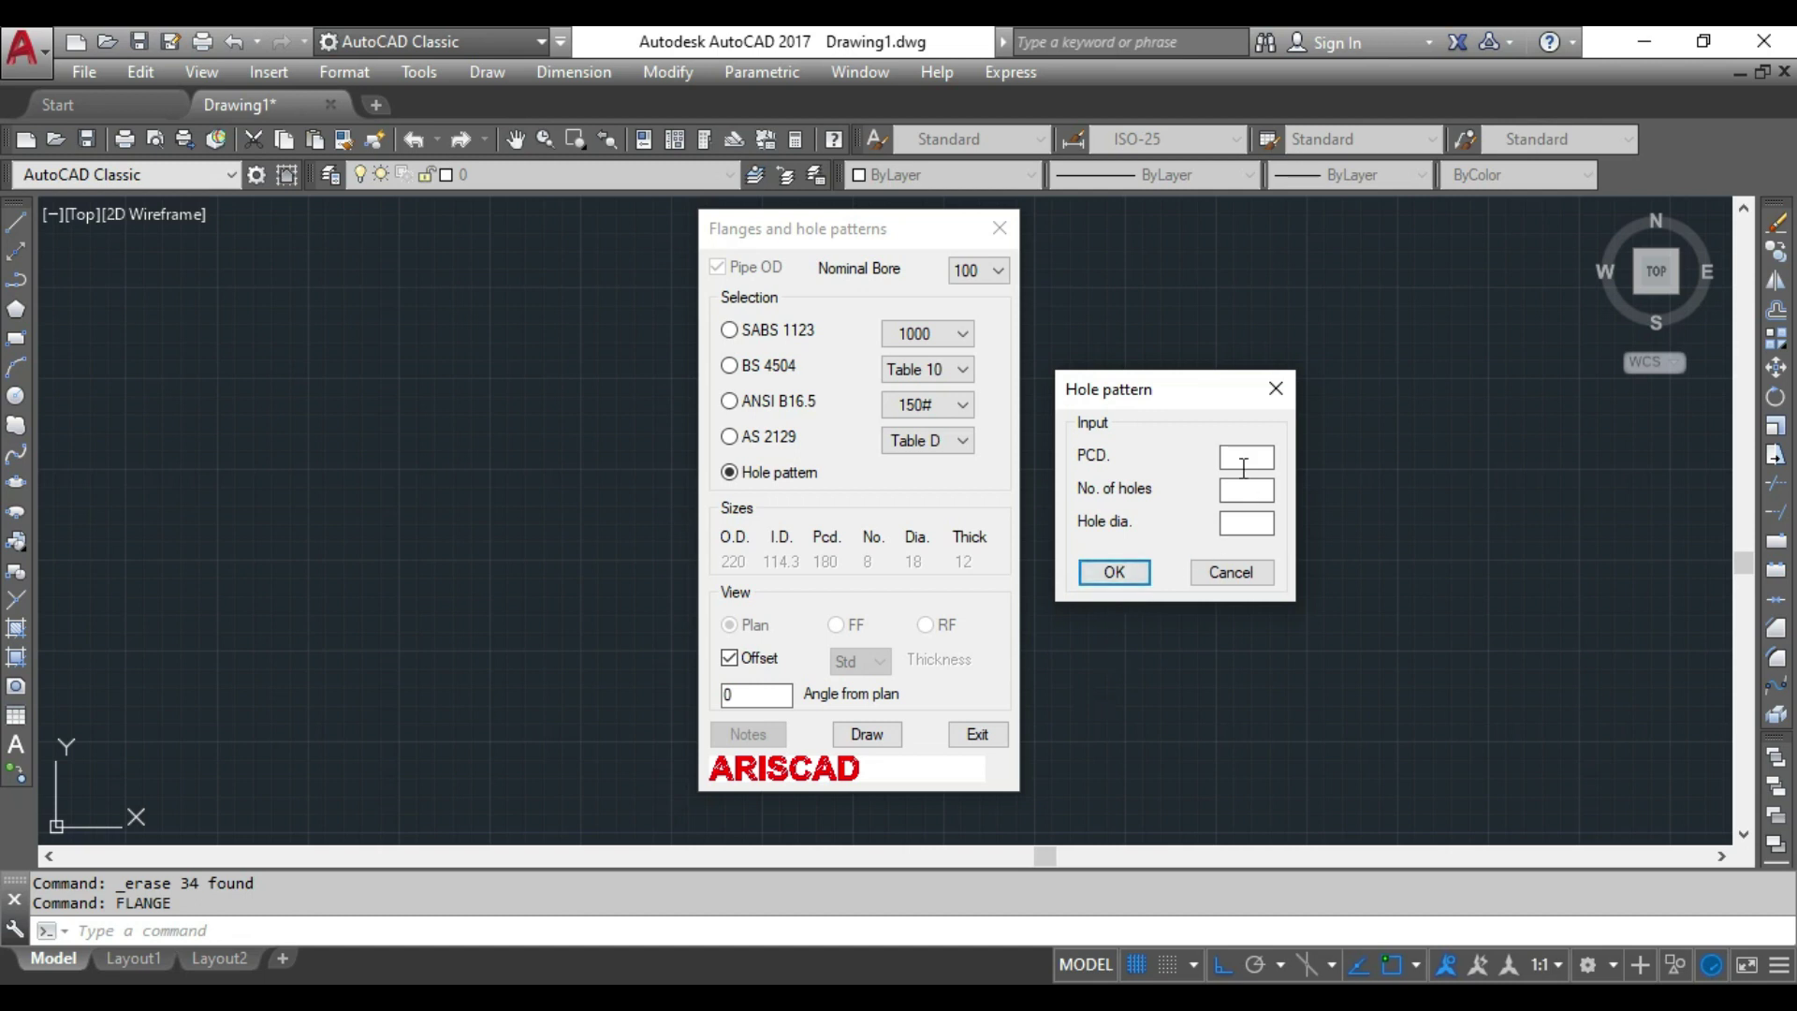
left_click(1243, 468)
Enter the hole pattern values: PCD 295, 8 holes, 22 hole diameter
left_click(1243, 492)
left_click(1253, 525)
left_click(1110, 573)
Draw the hole pattern at a centre point on the canvas and recentre the view on it
left_click(869, 734)
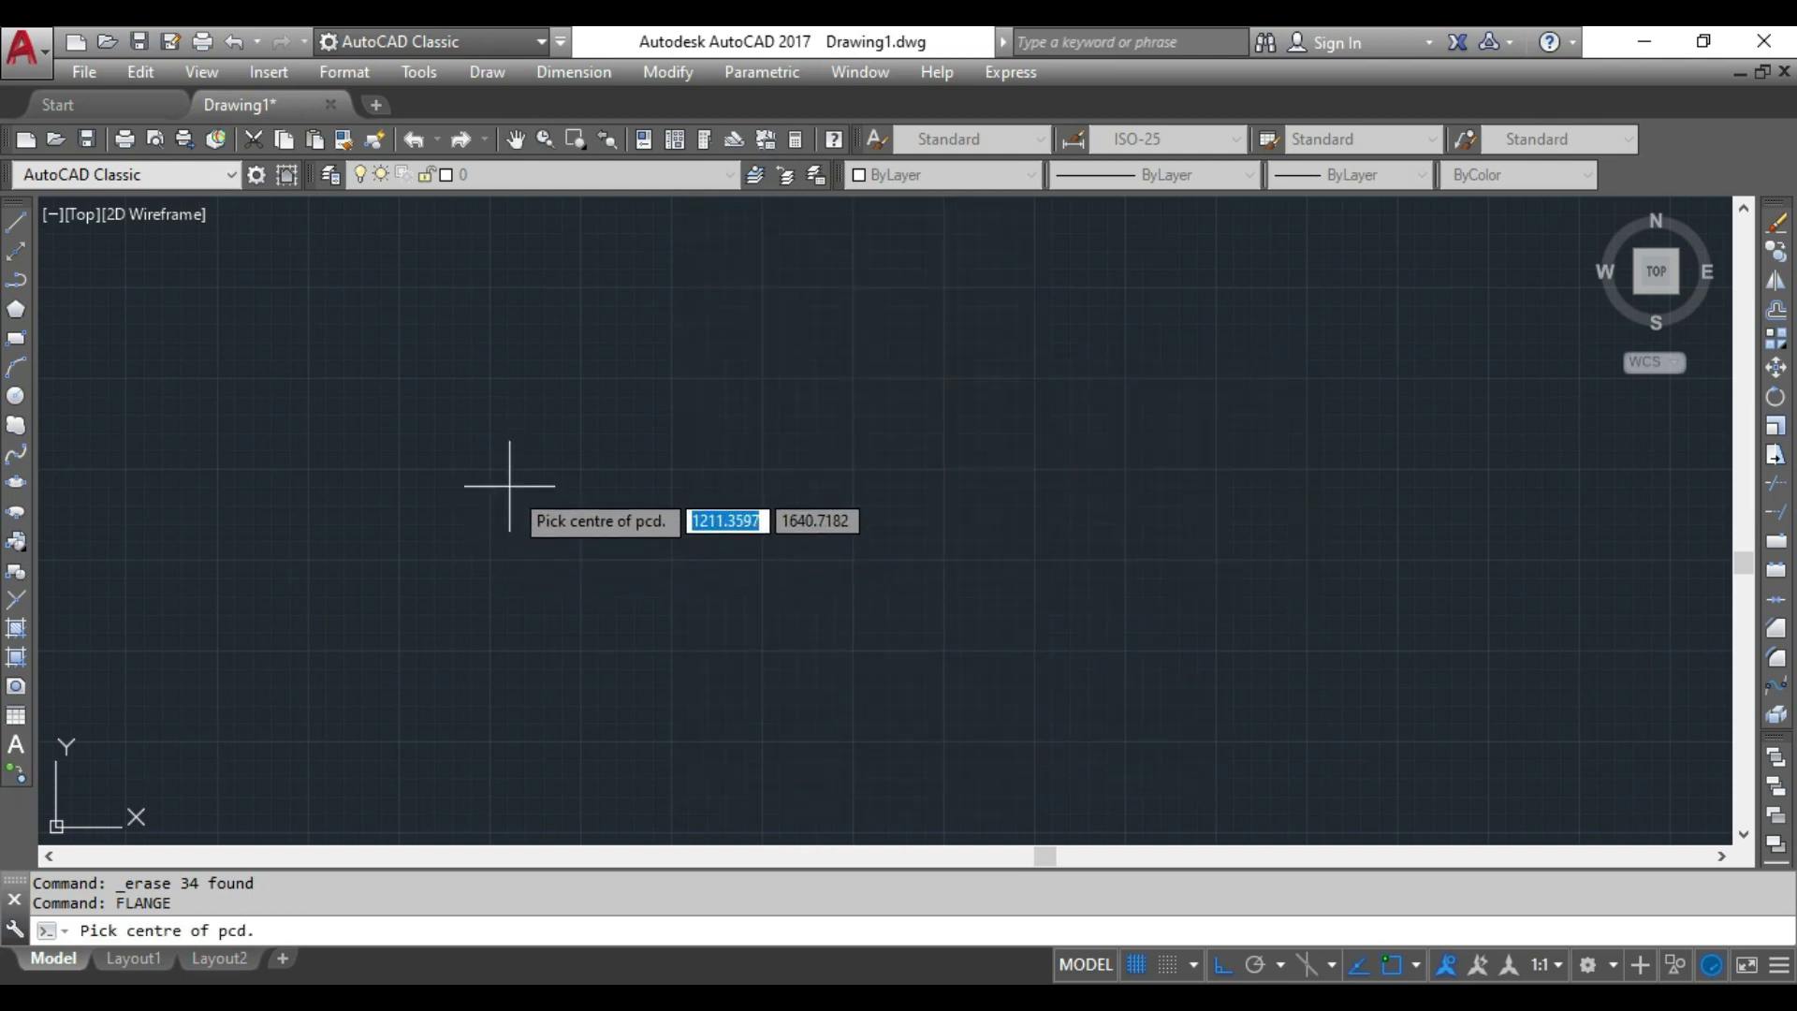
left_click(509, 486)
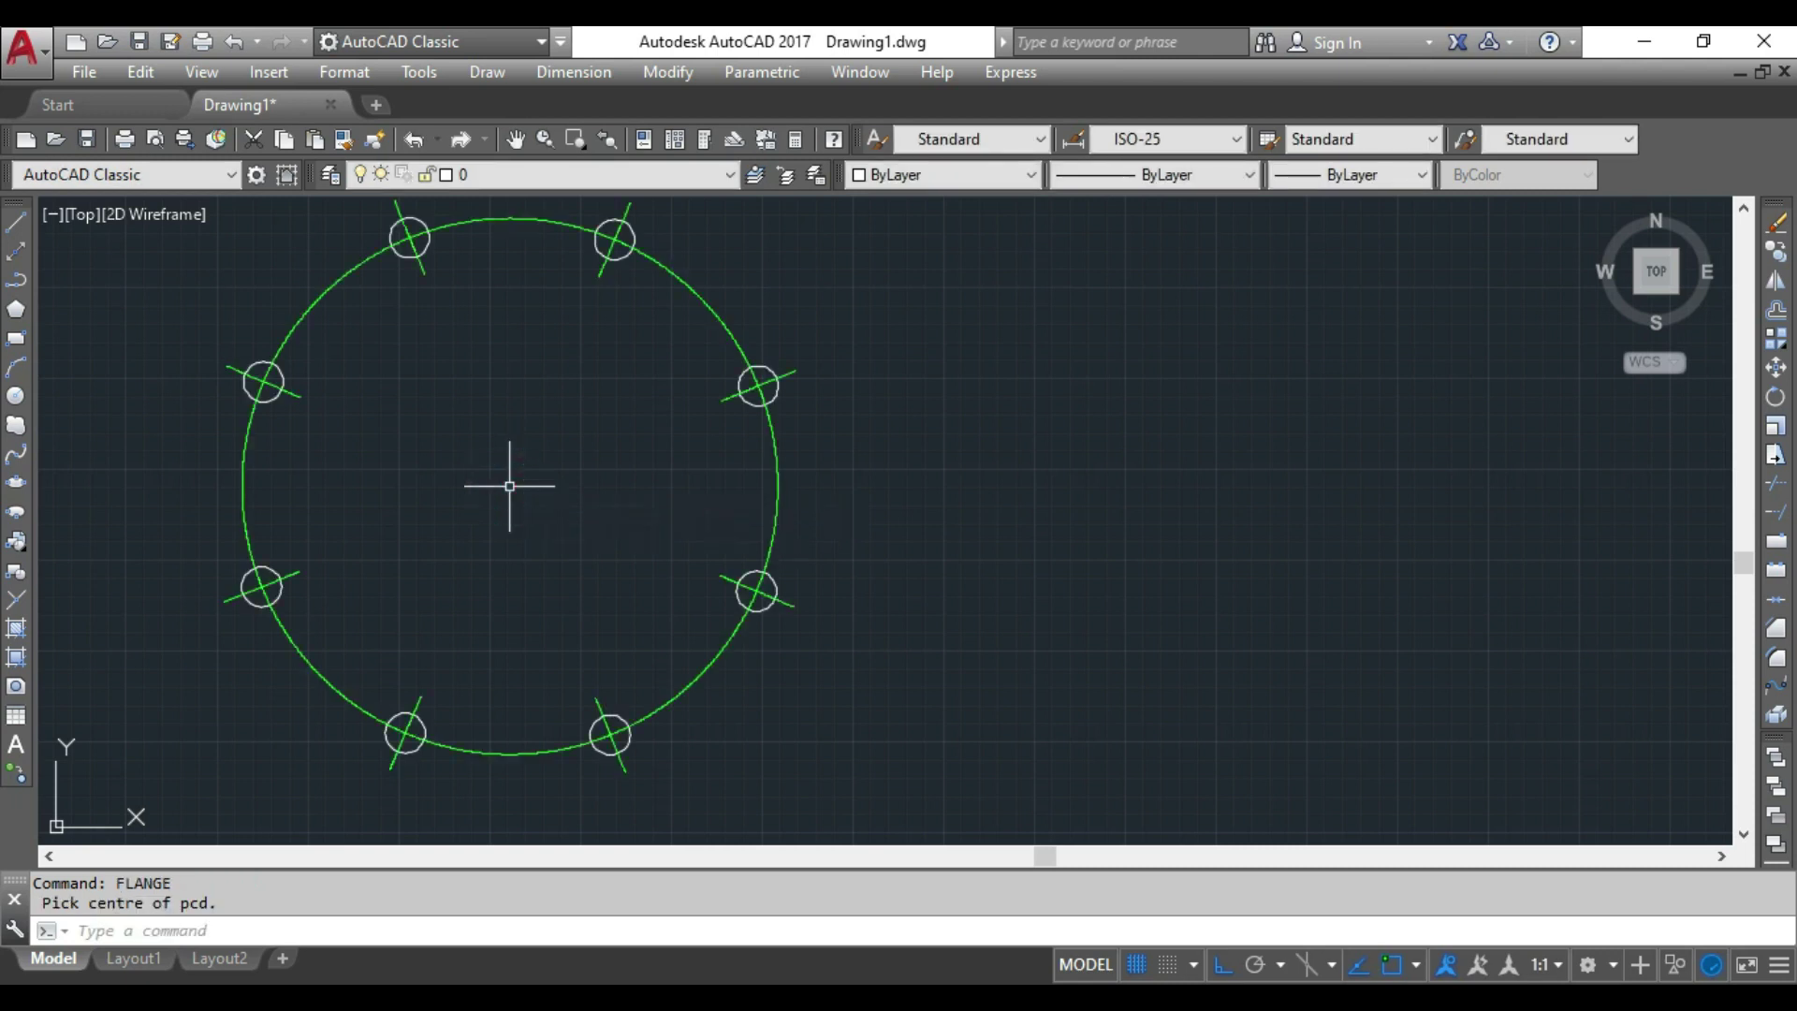
middle_click_drag(509, 486, 802, 486)
scroll(601, 509, "down", 3)
scroll(615, 484, "up", 2)
mouse_move(615, 483)
middle_mouse_down()
mouse_move(714, 509)
mouse_move(447, 500)
middle_mouse_up()
Set FLANGE to a 150 nominal bore AS 2129 Table D plan flange and start drawing it
right_click(754, 414)
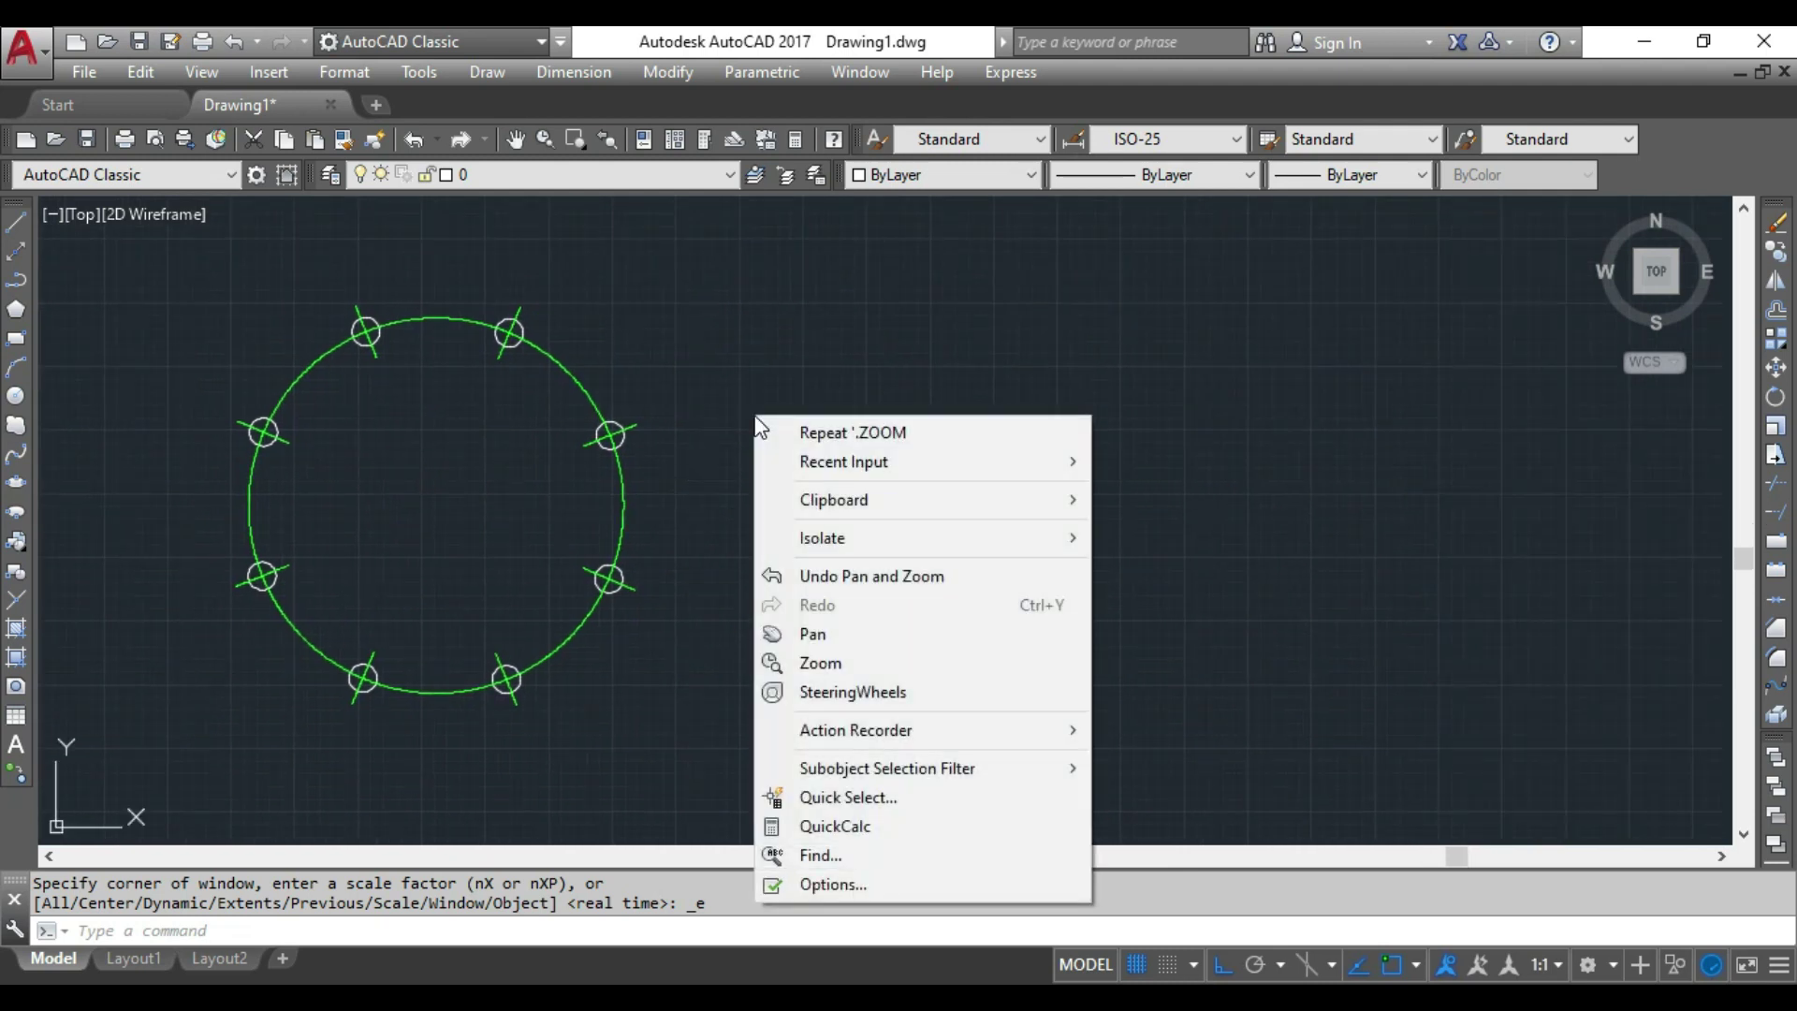
mouse_move(844, 462)
left_click(1147, 485)
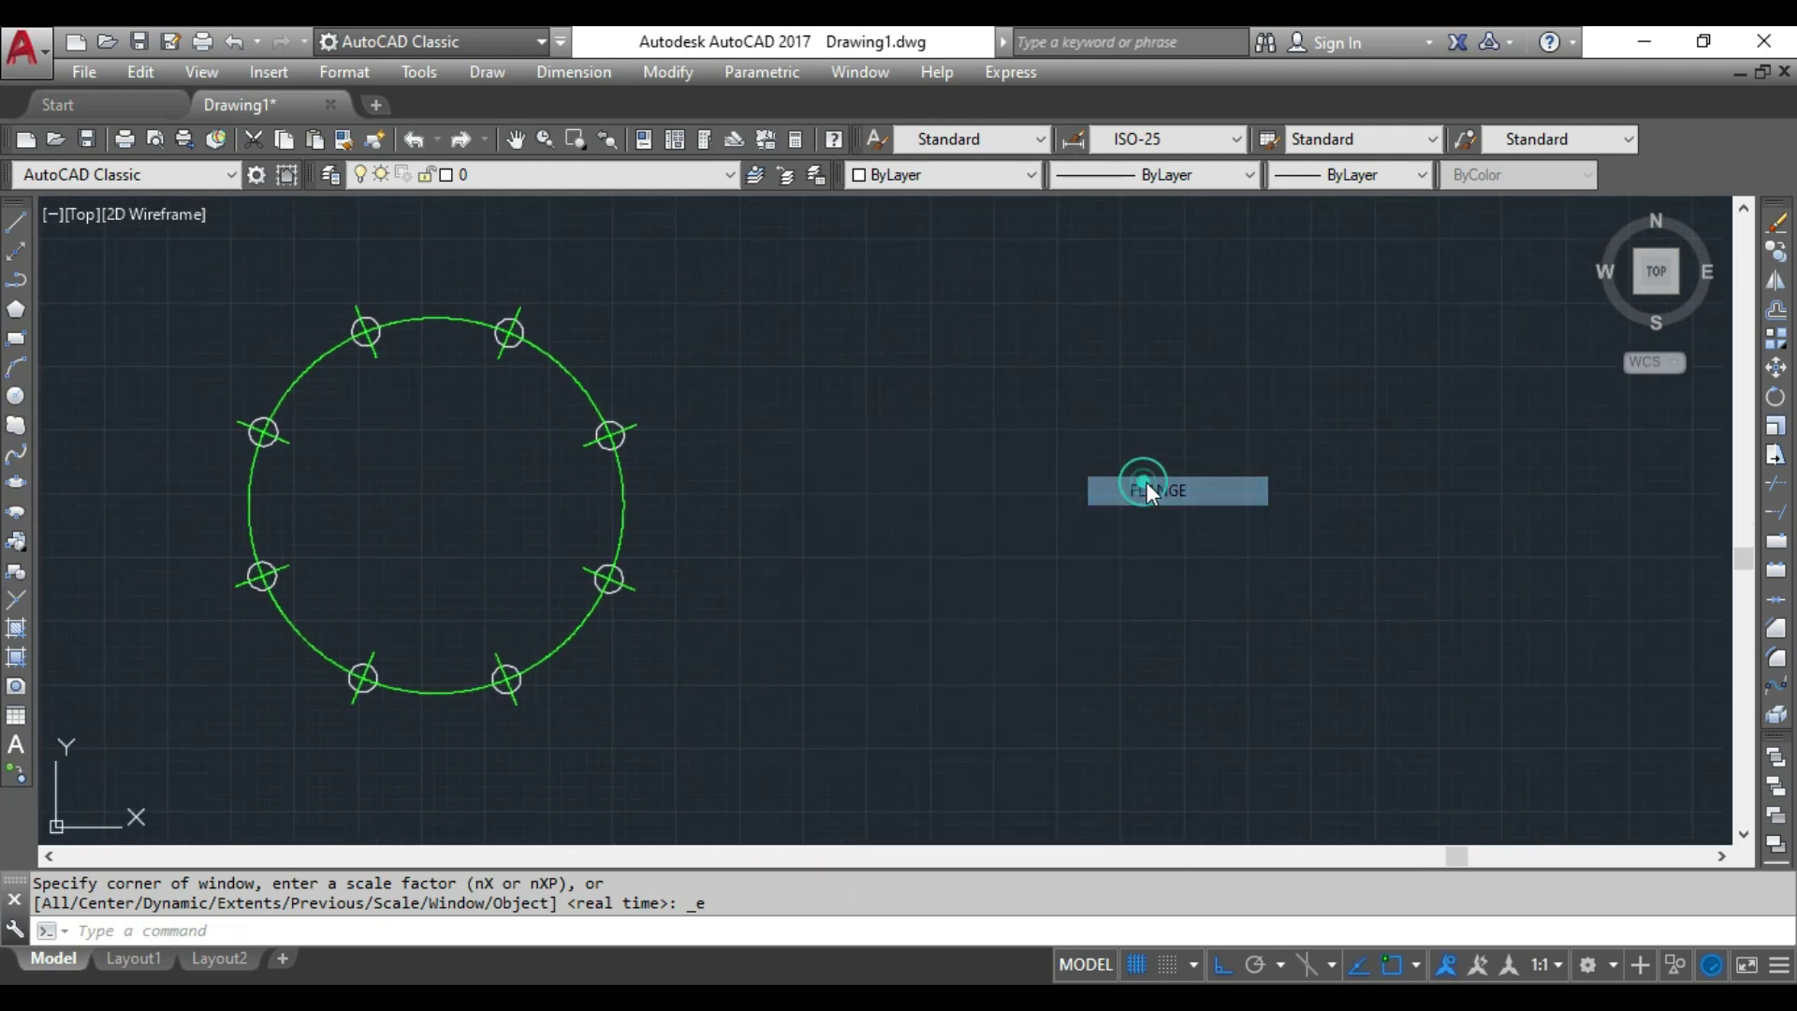
left_click(804, 406)
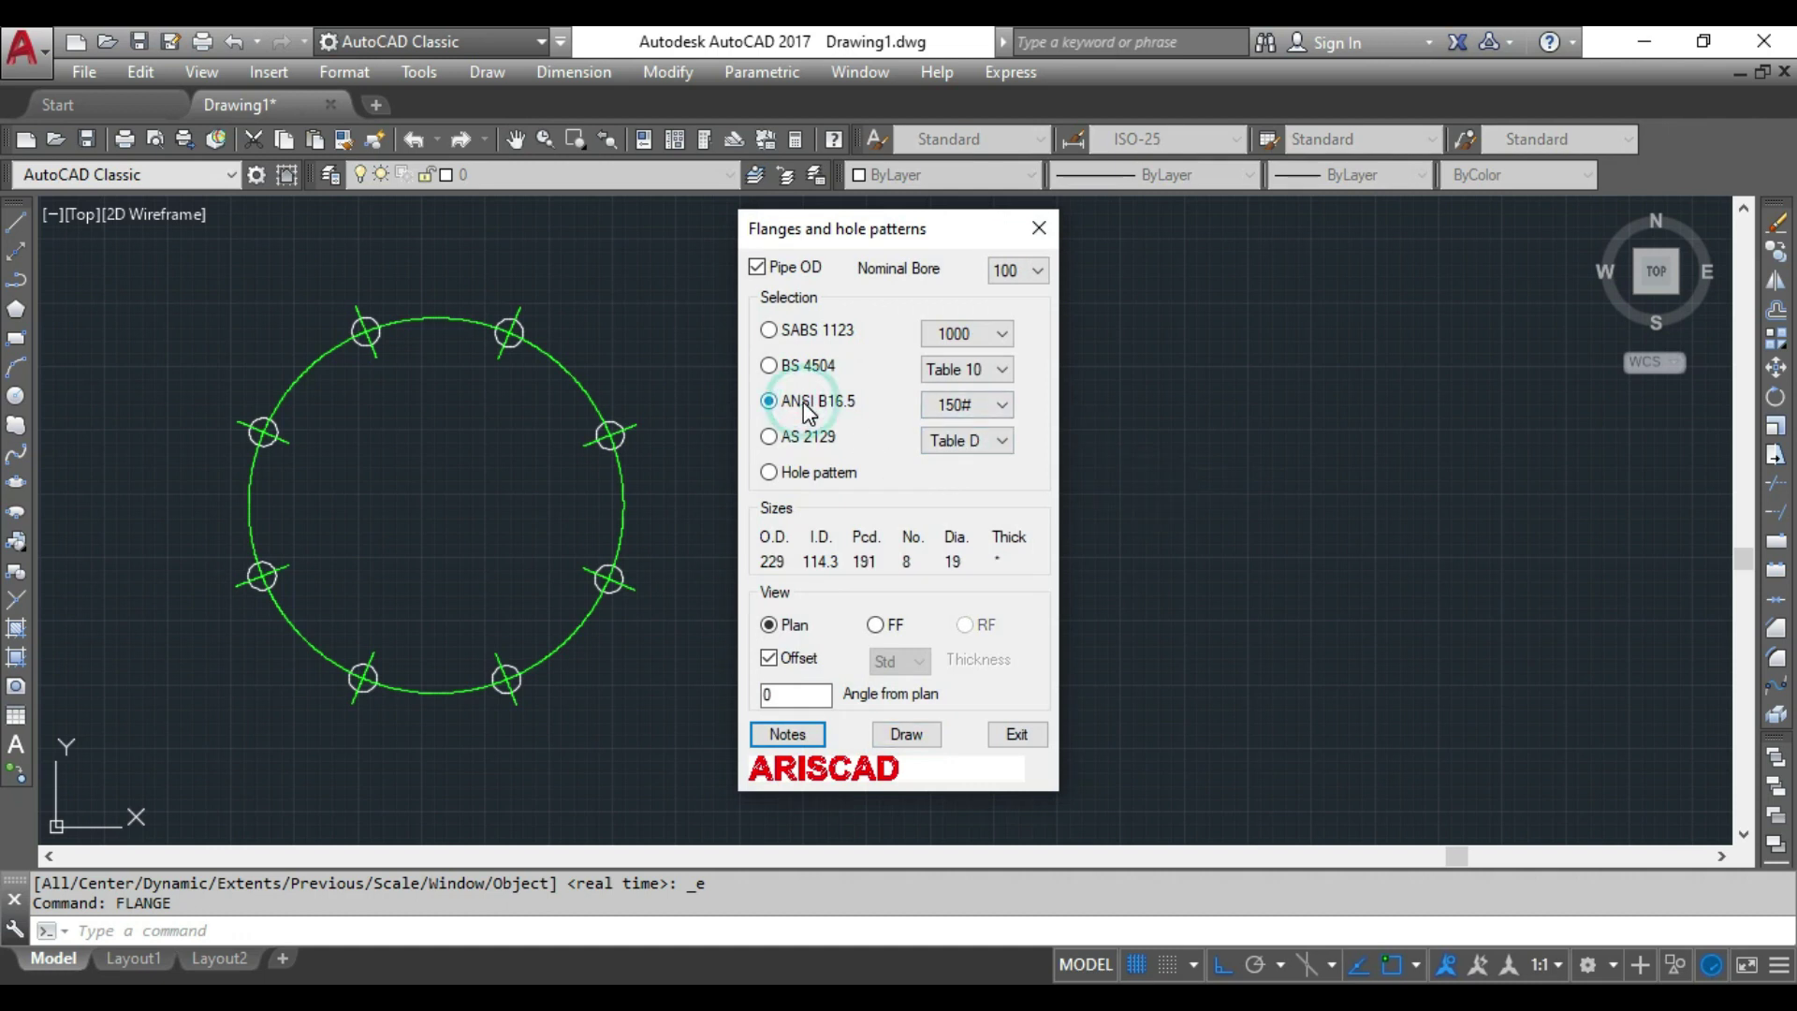
left_click(1025, 279)
left_click(1013, 482)
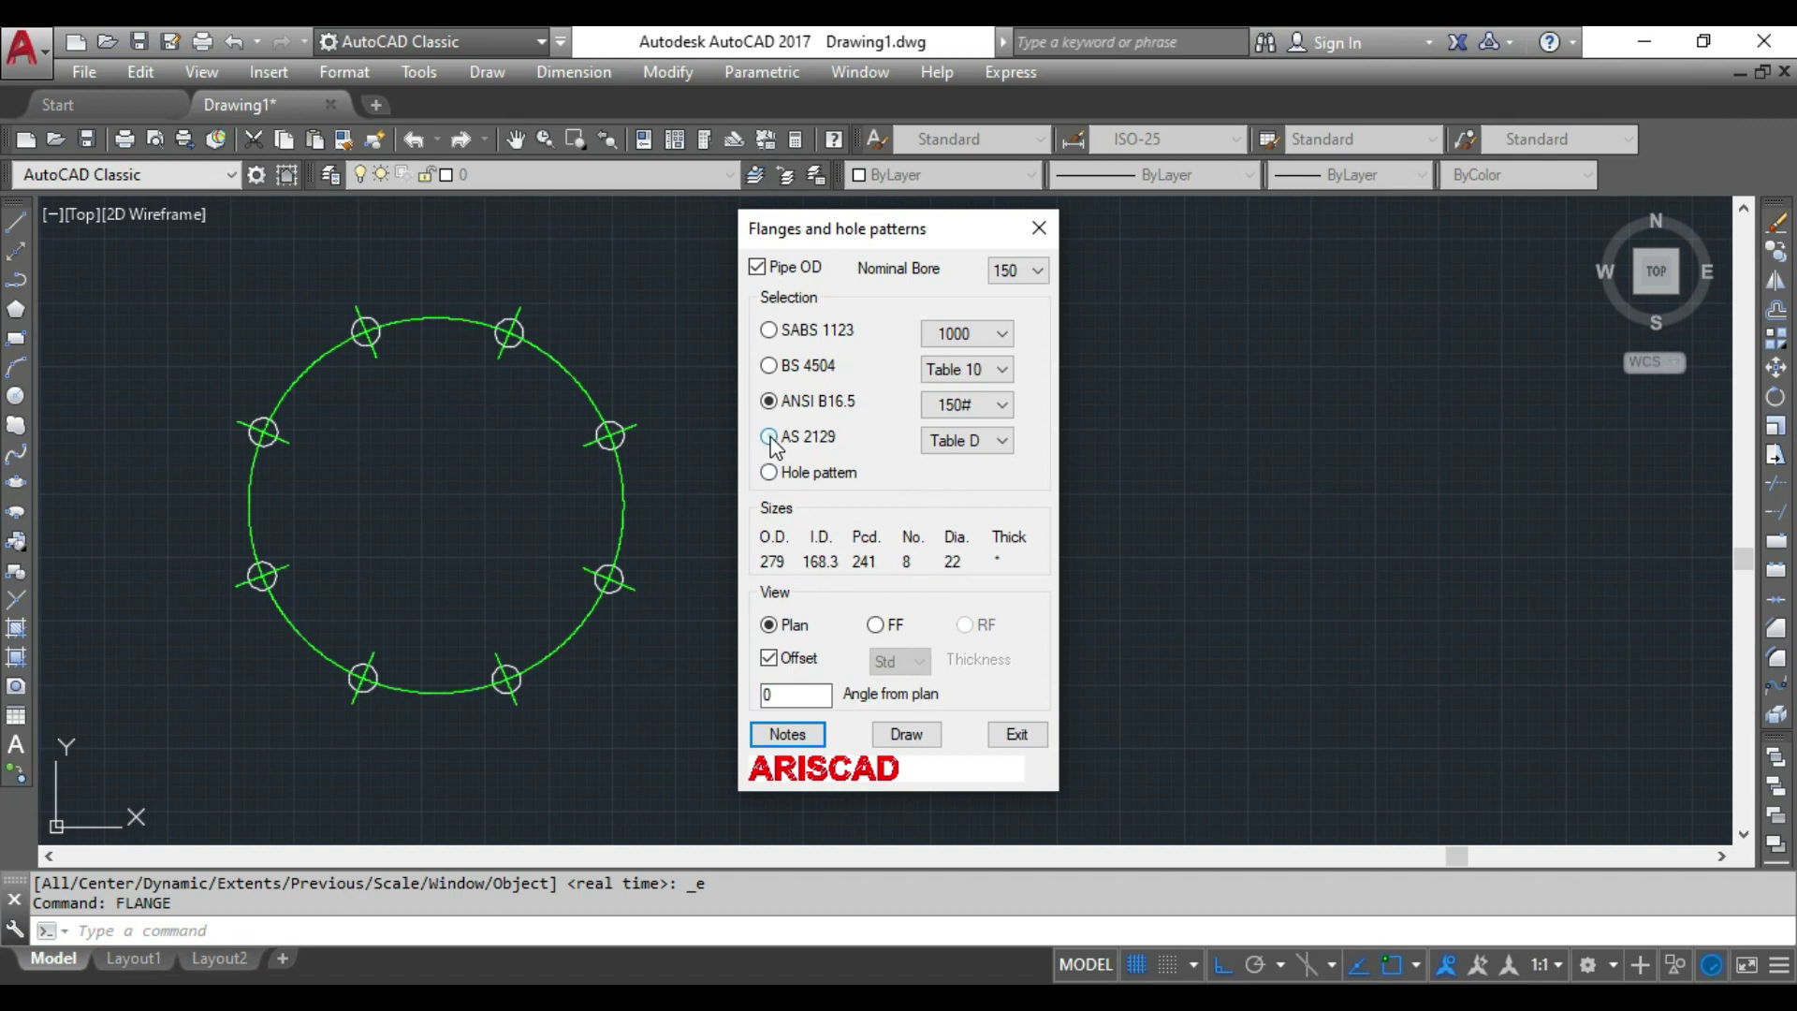
left_click(769, 437)
left_click(959, 443)
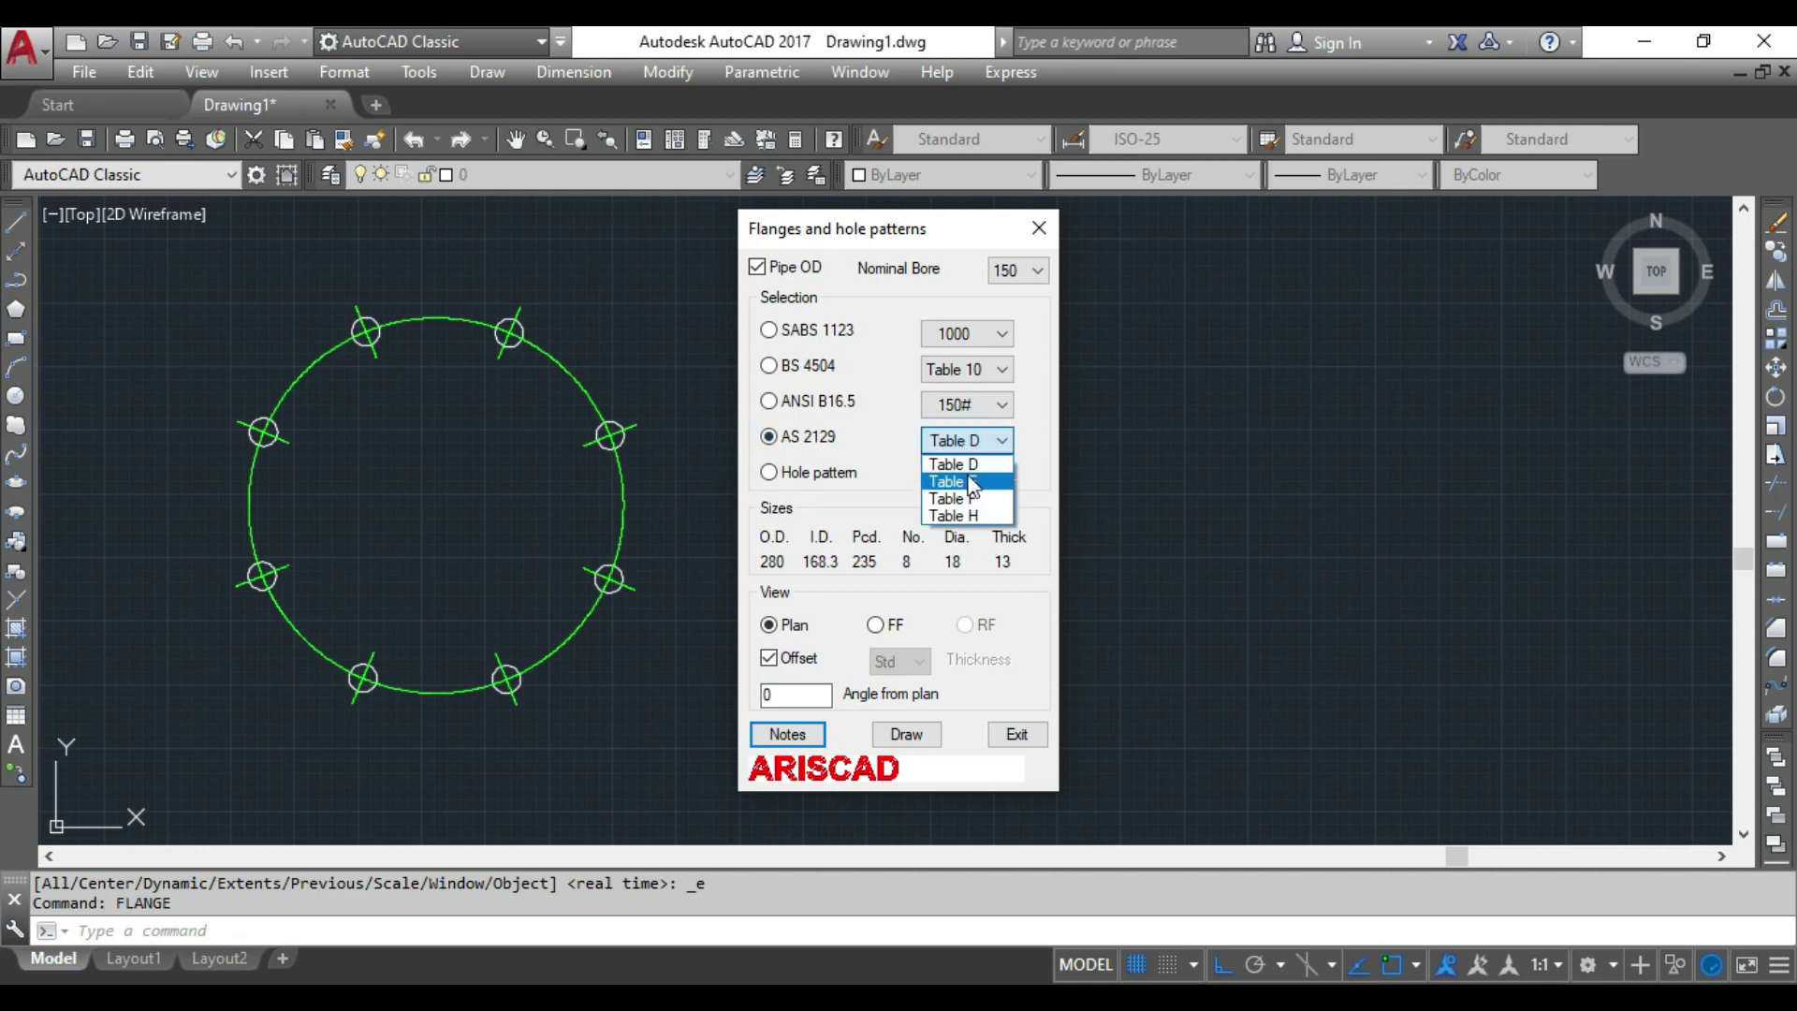
left_click(966, 465)
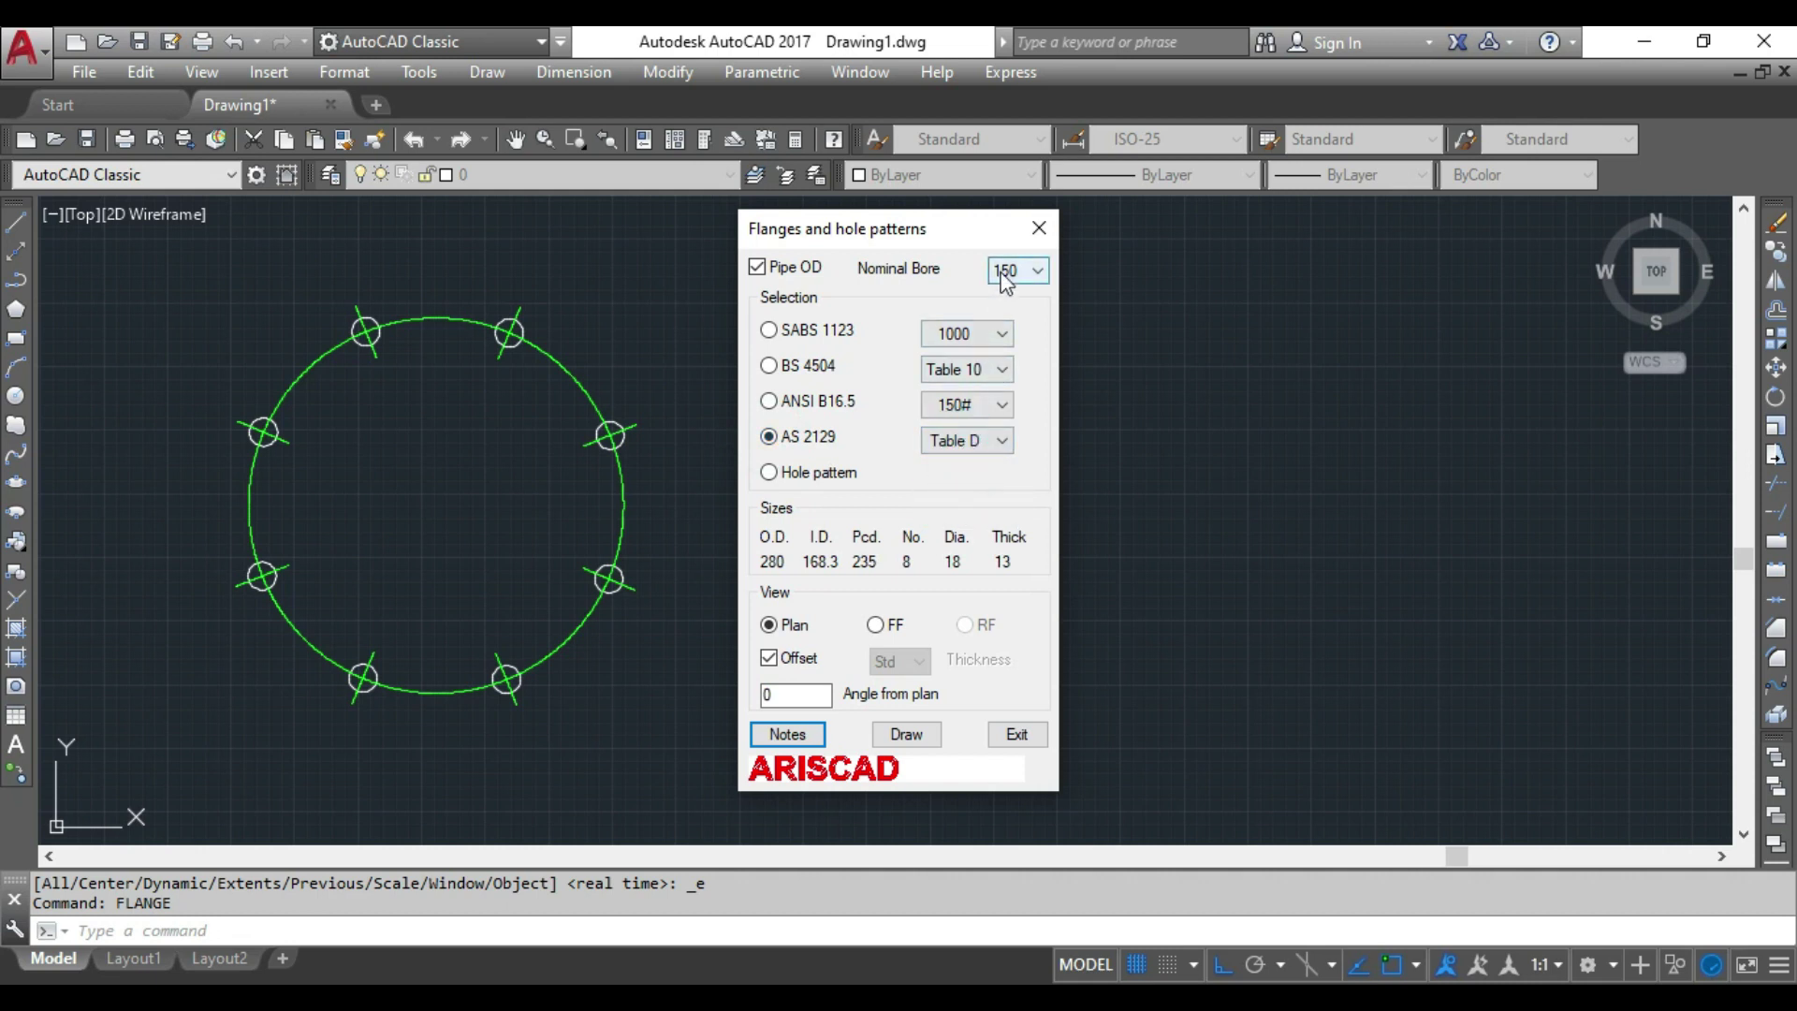
left_click(906, 735)
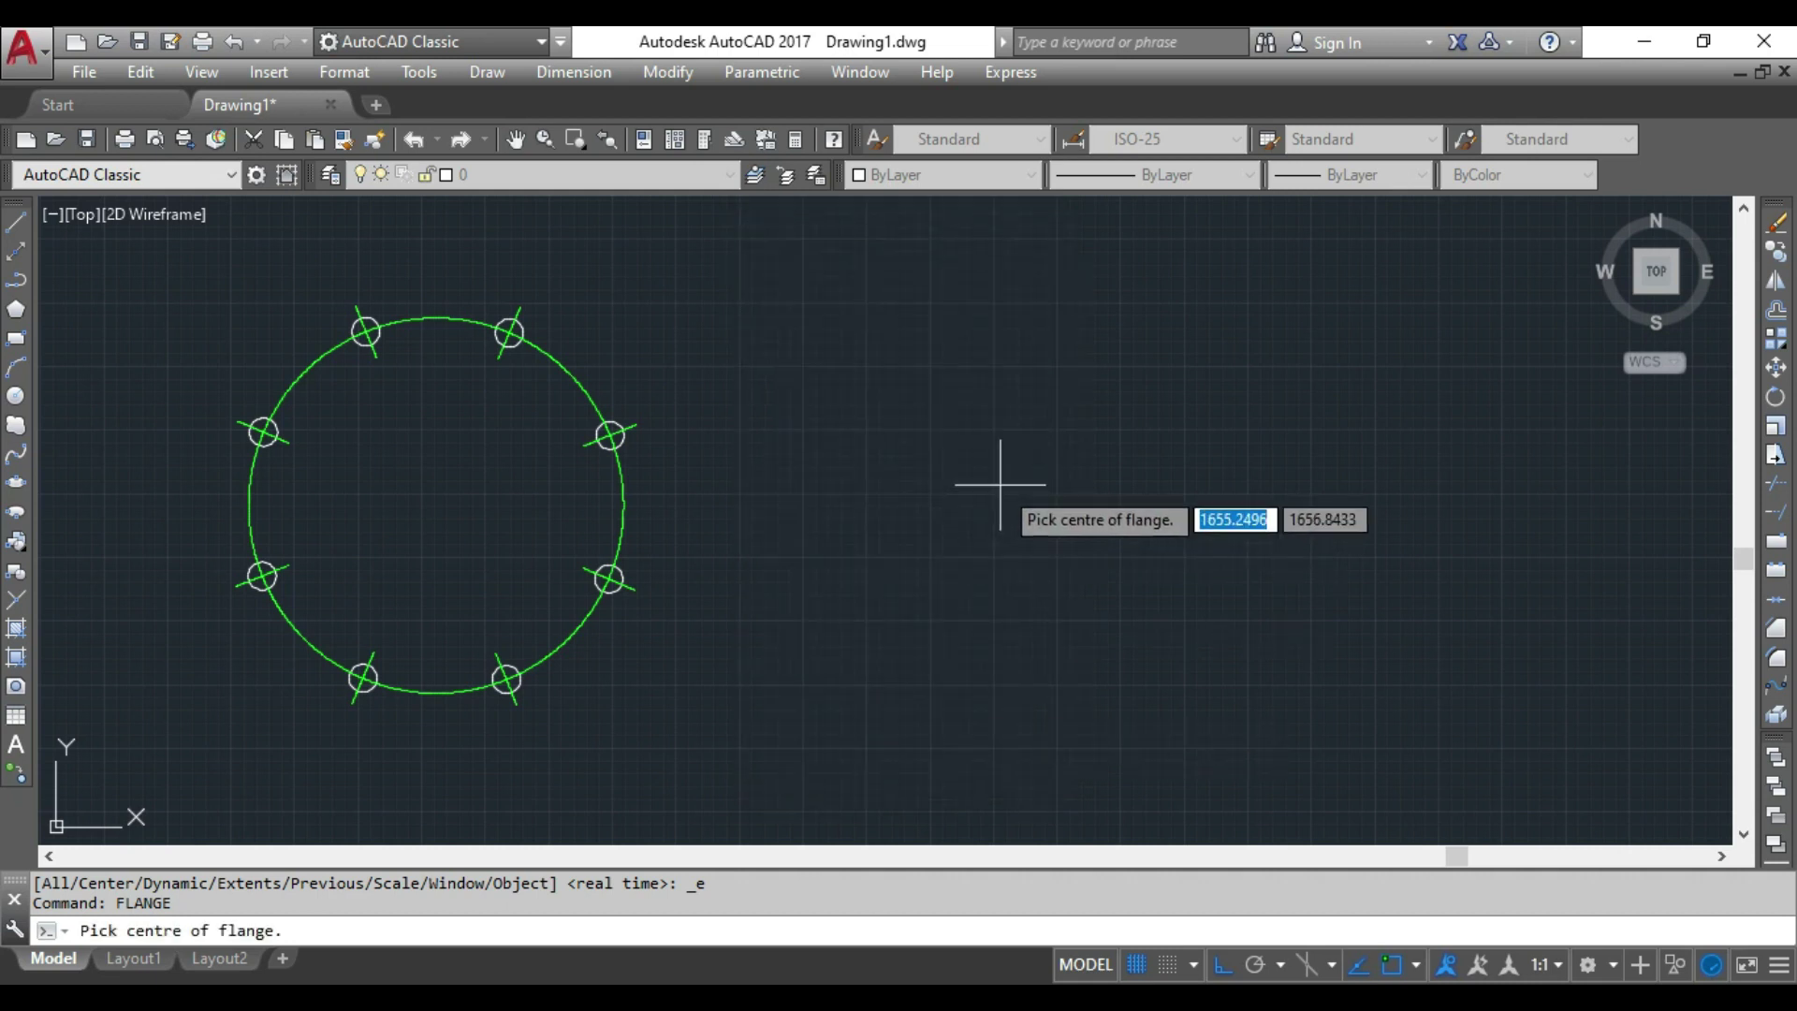
Place the 150-bore plan flange centre to the right of the hole pattern
left_click(1000, 484)
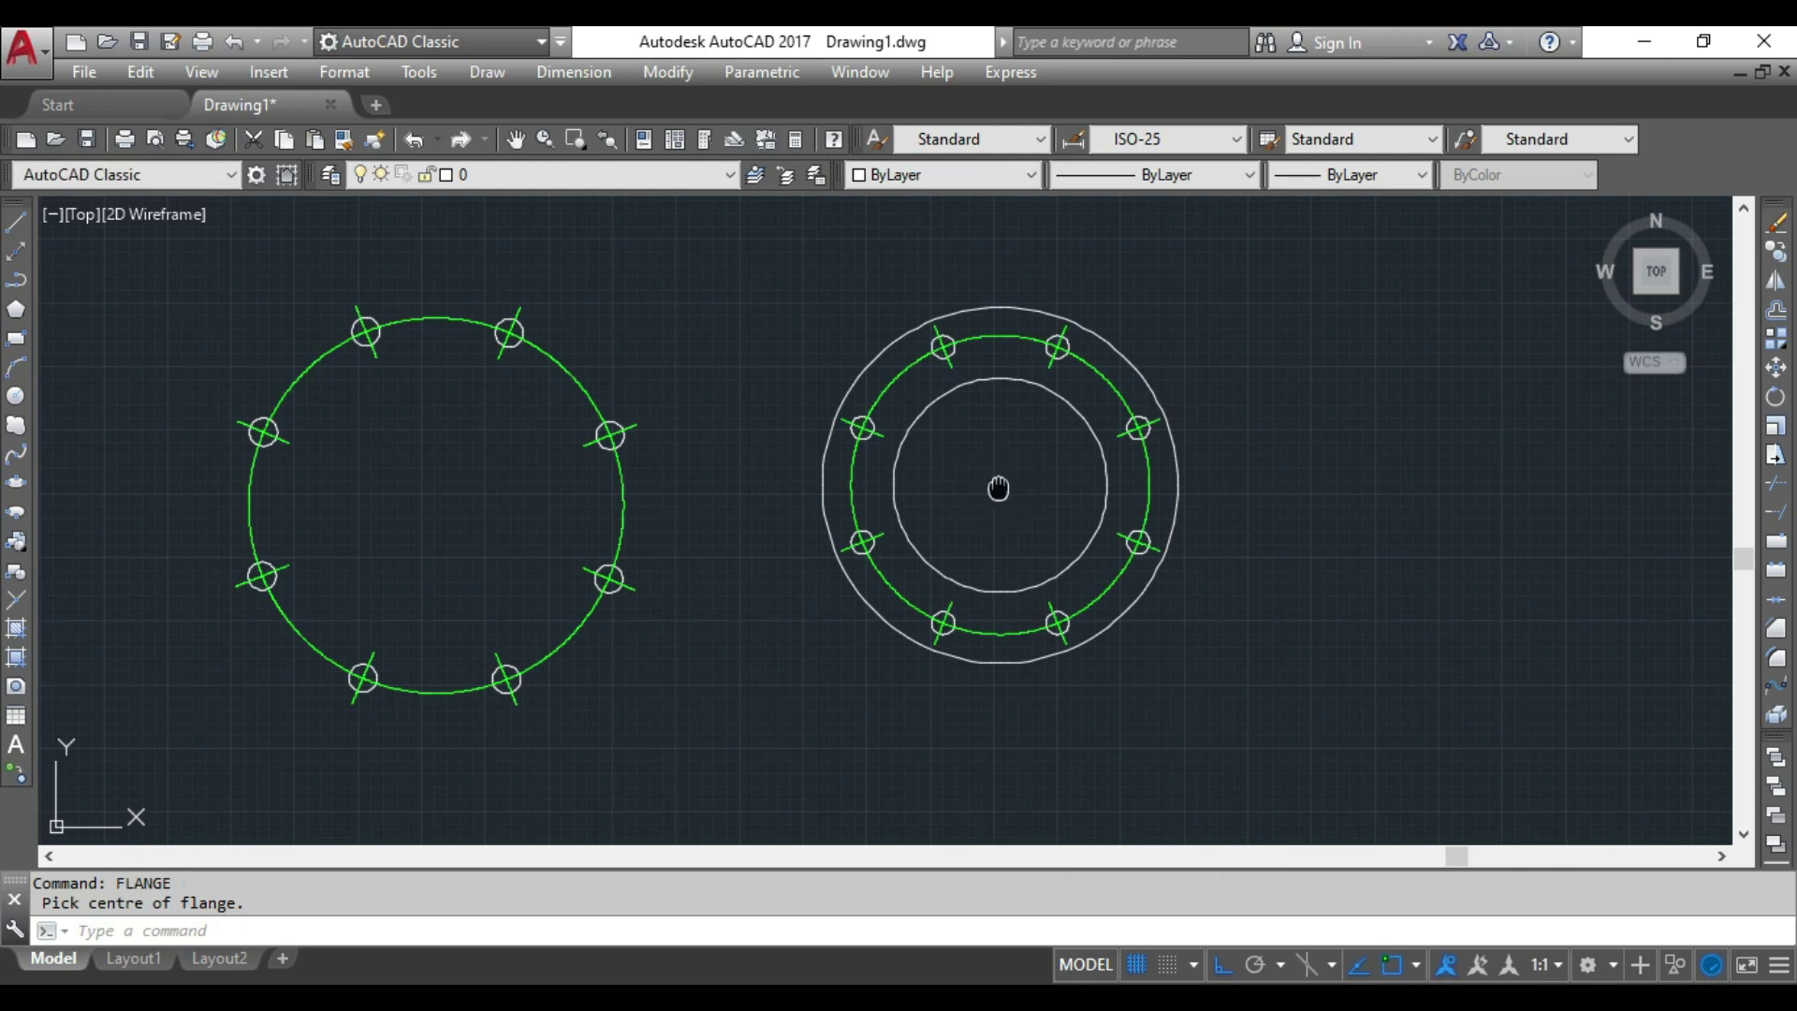
middle_click_drag(997, 488, 968, 490)
right_click(974, 456)
left_click(991, 474)
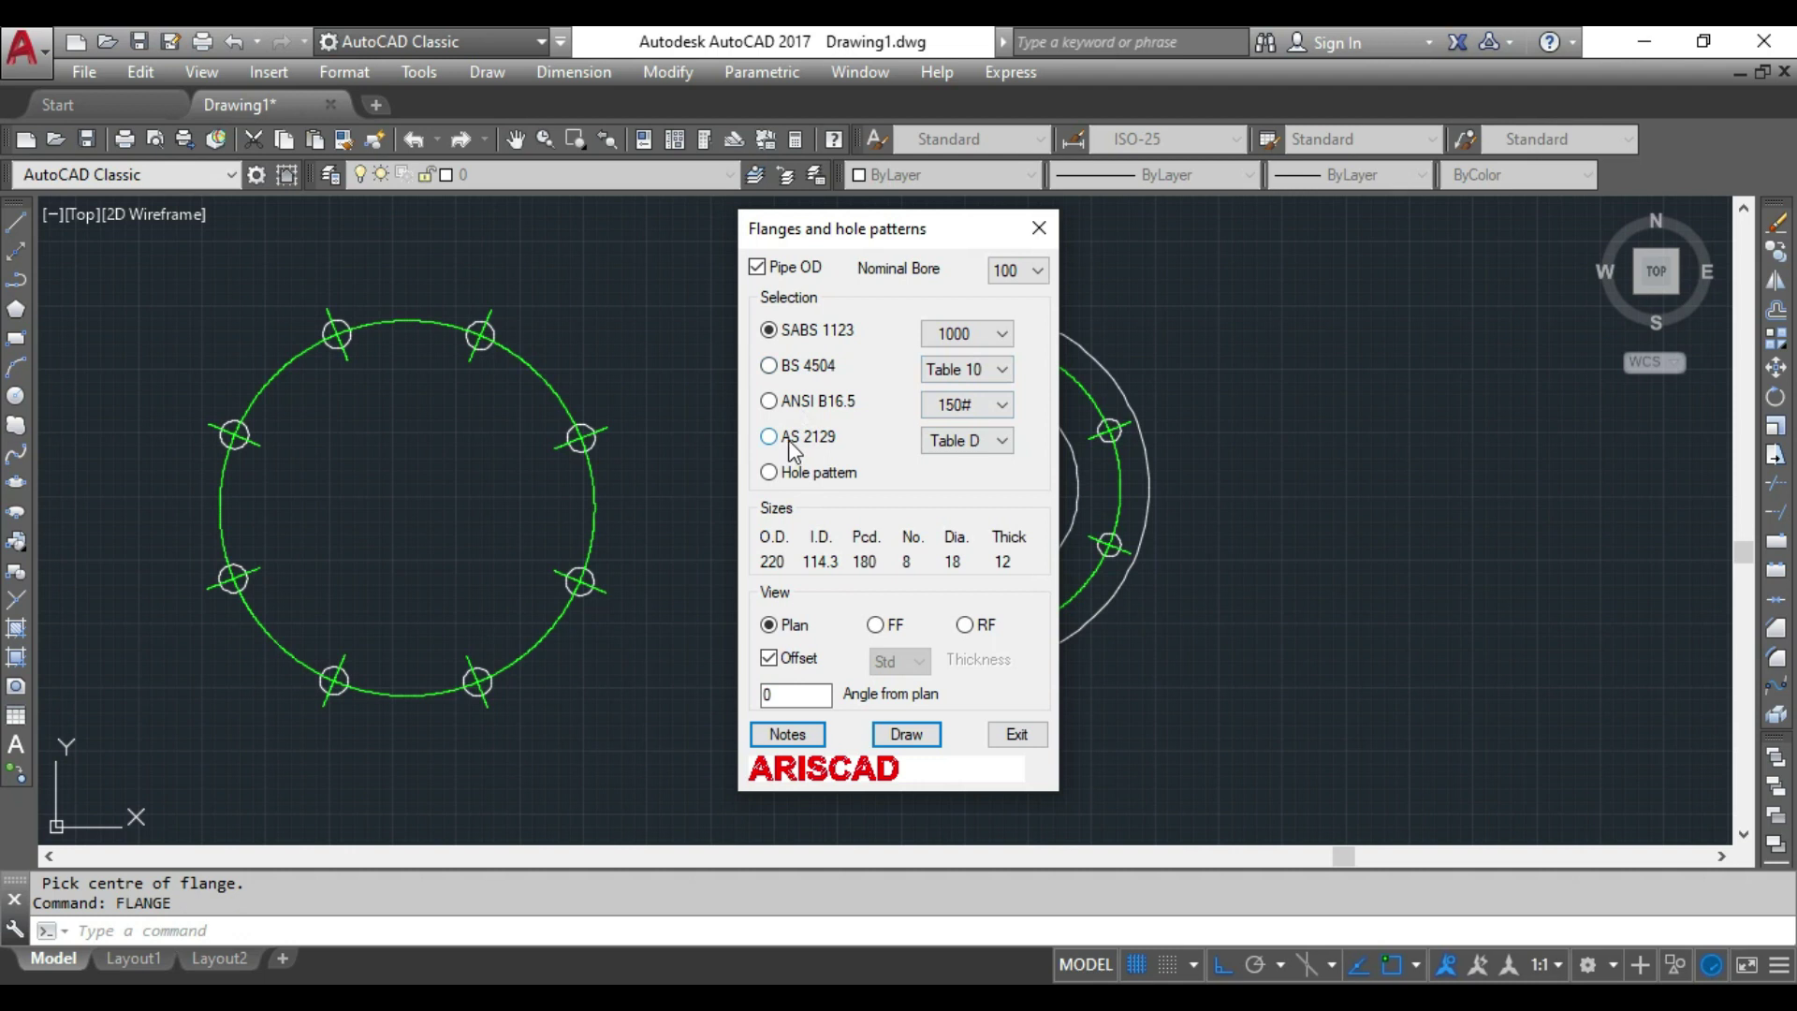
Draw a 150-bore AS 2129 flat-face side view right of the plan, unrotated at 0°
left_click(789, 444)
left_click(1037, 271)
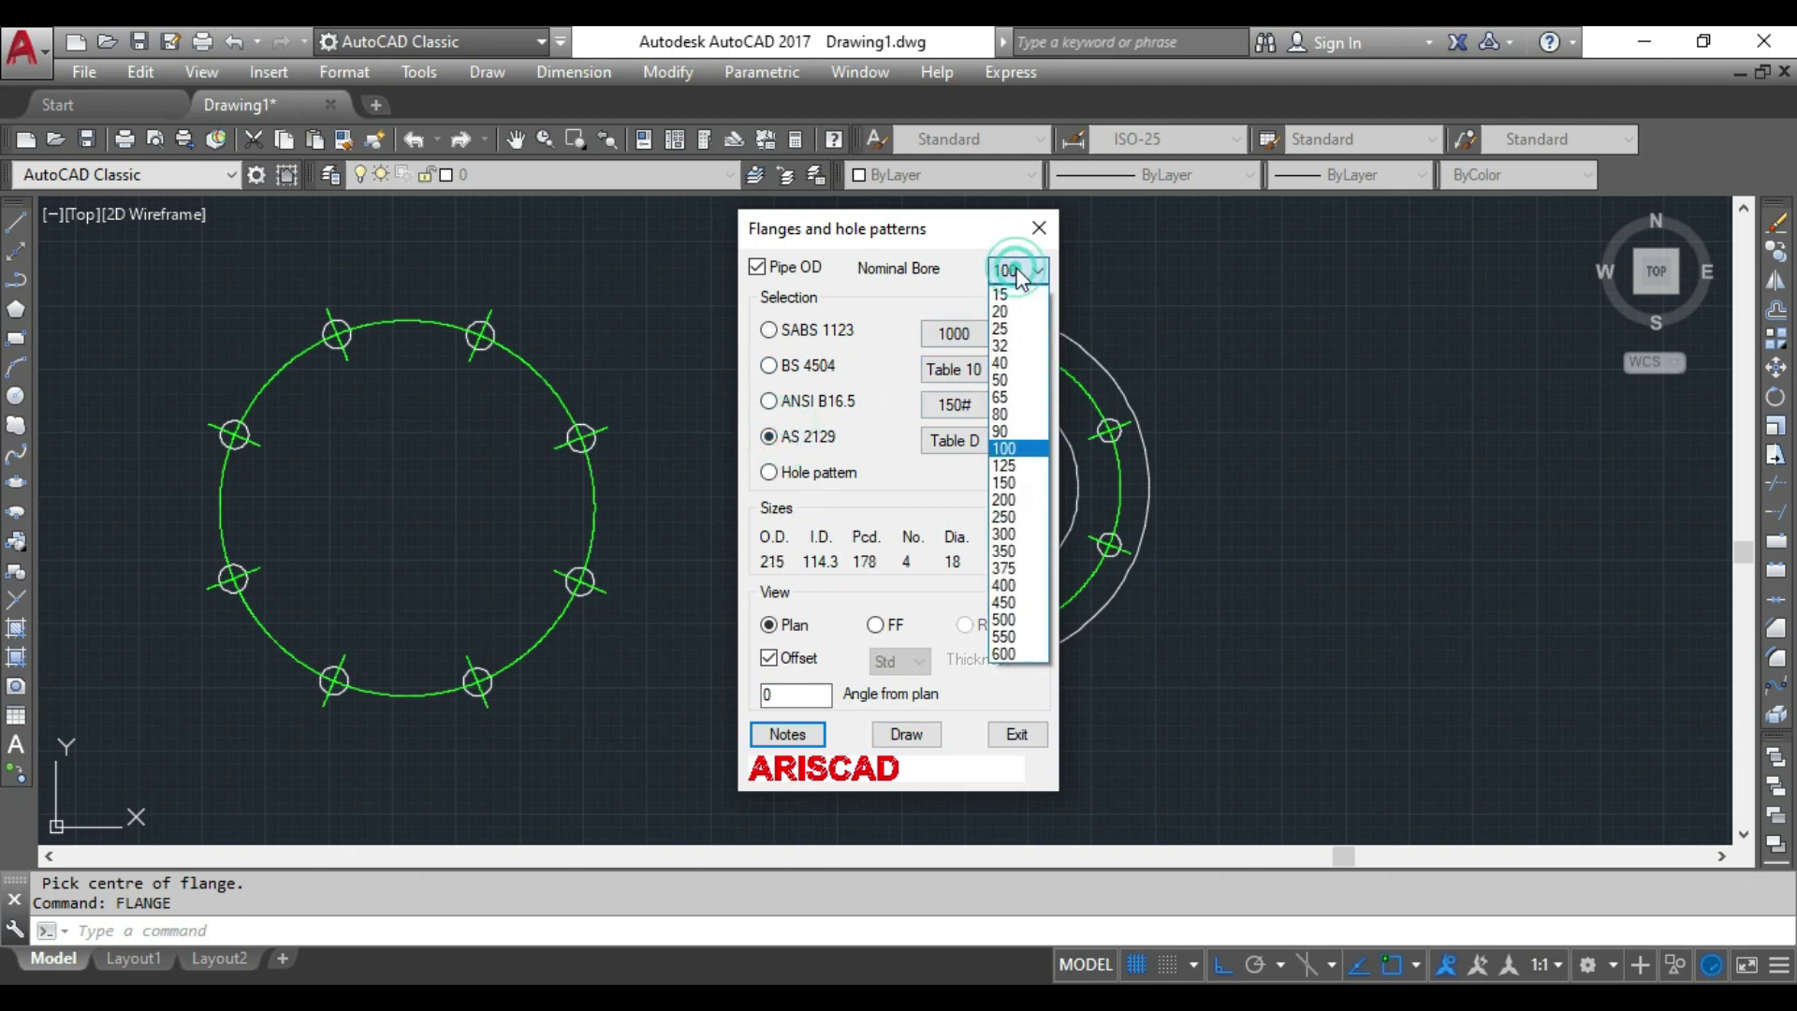
left_click(1010, 481)
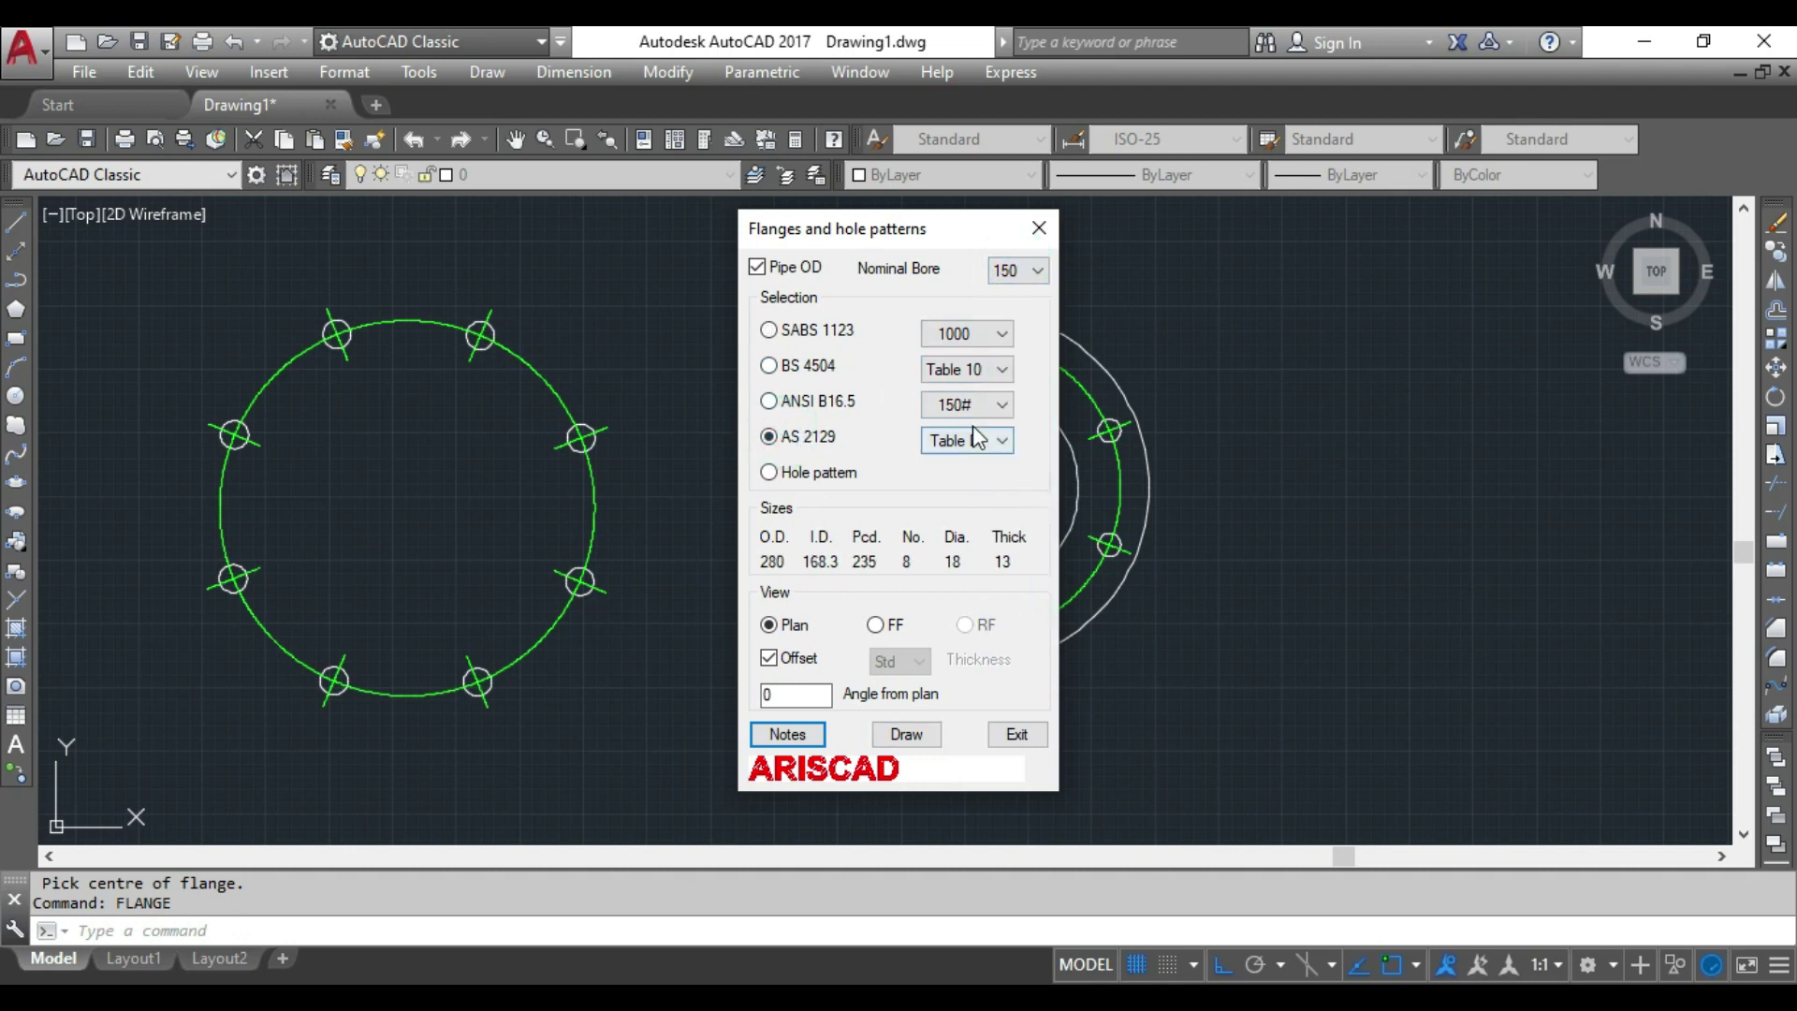
left_click(886, 624)
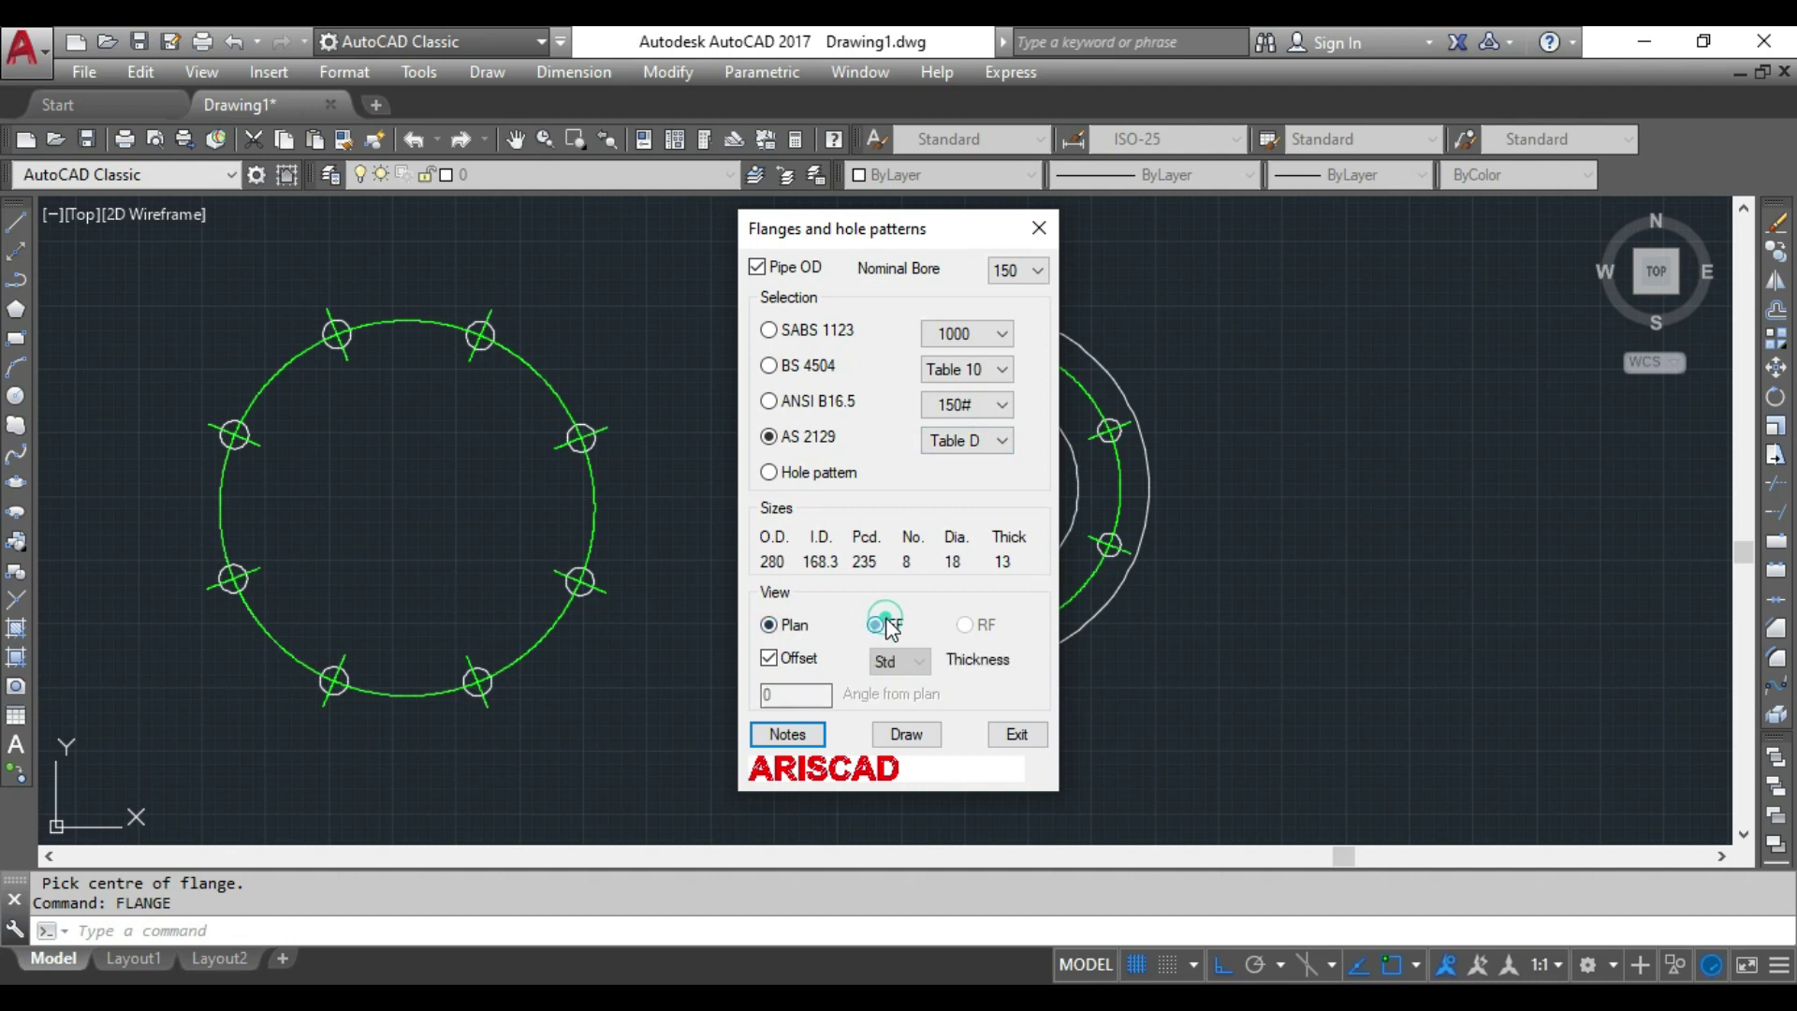
left_click(906, 734)
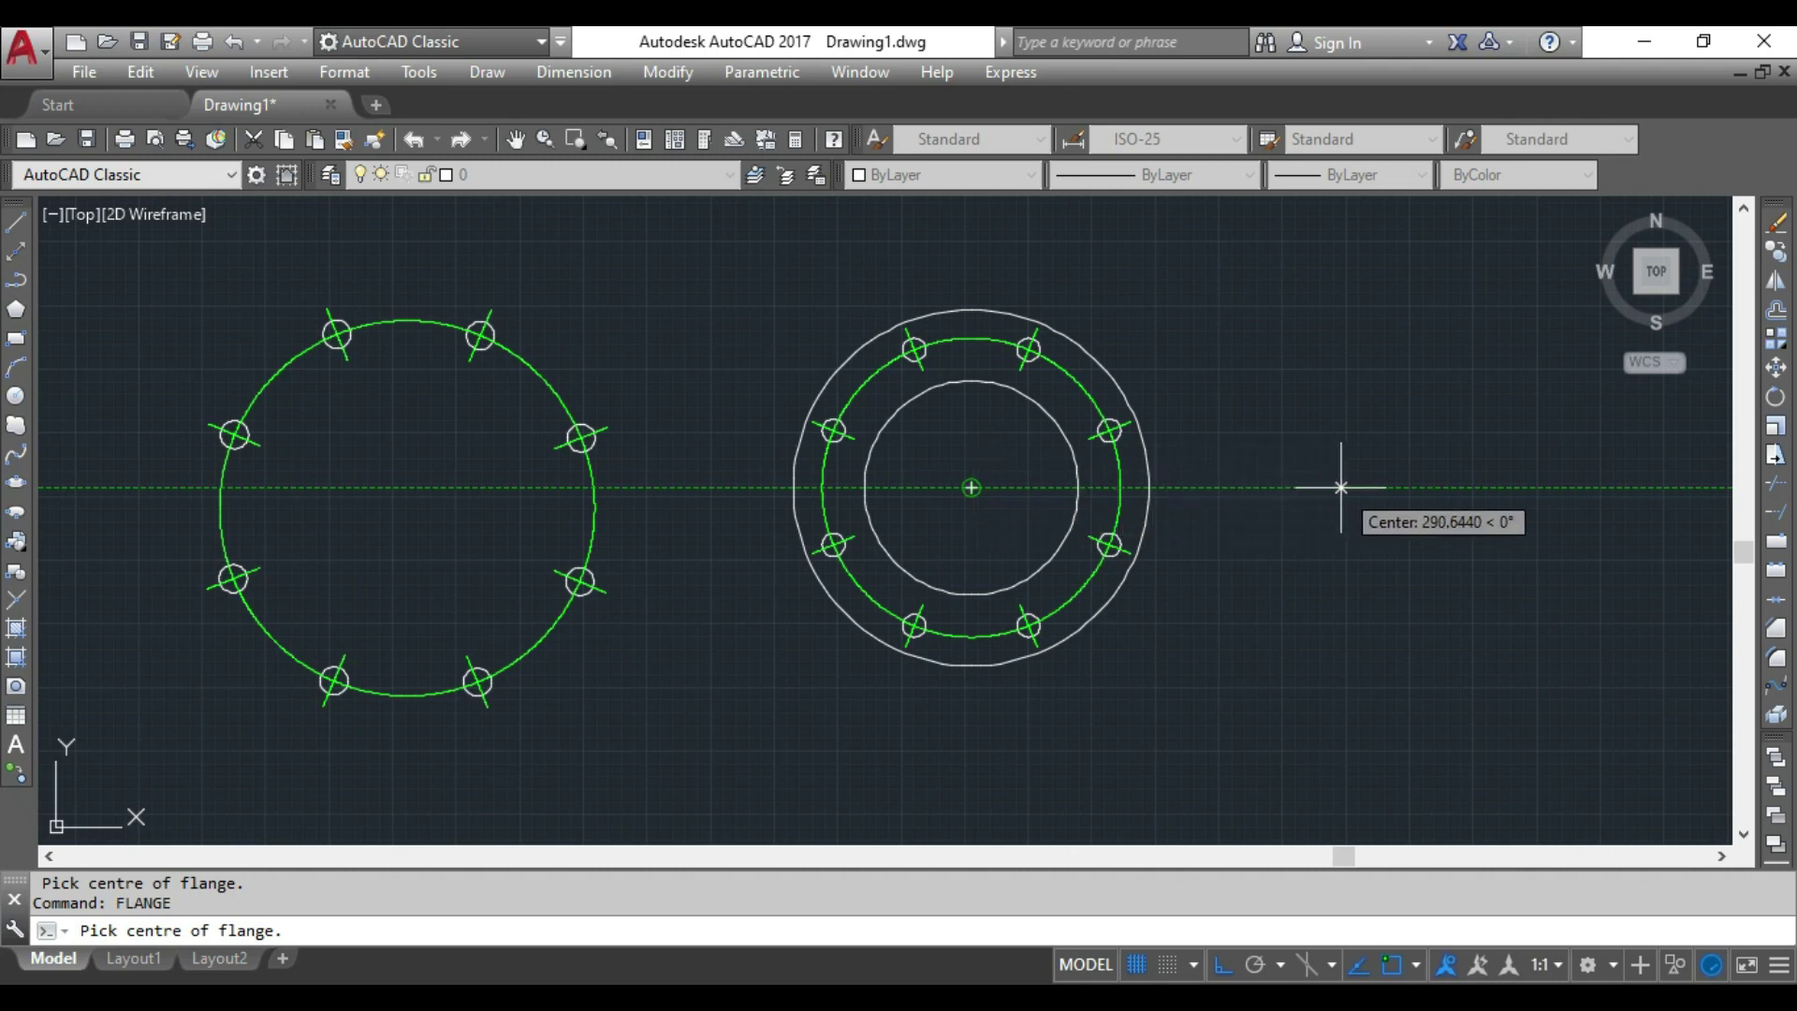
left_click(1340, 487)
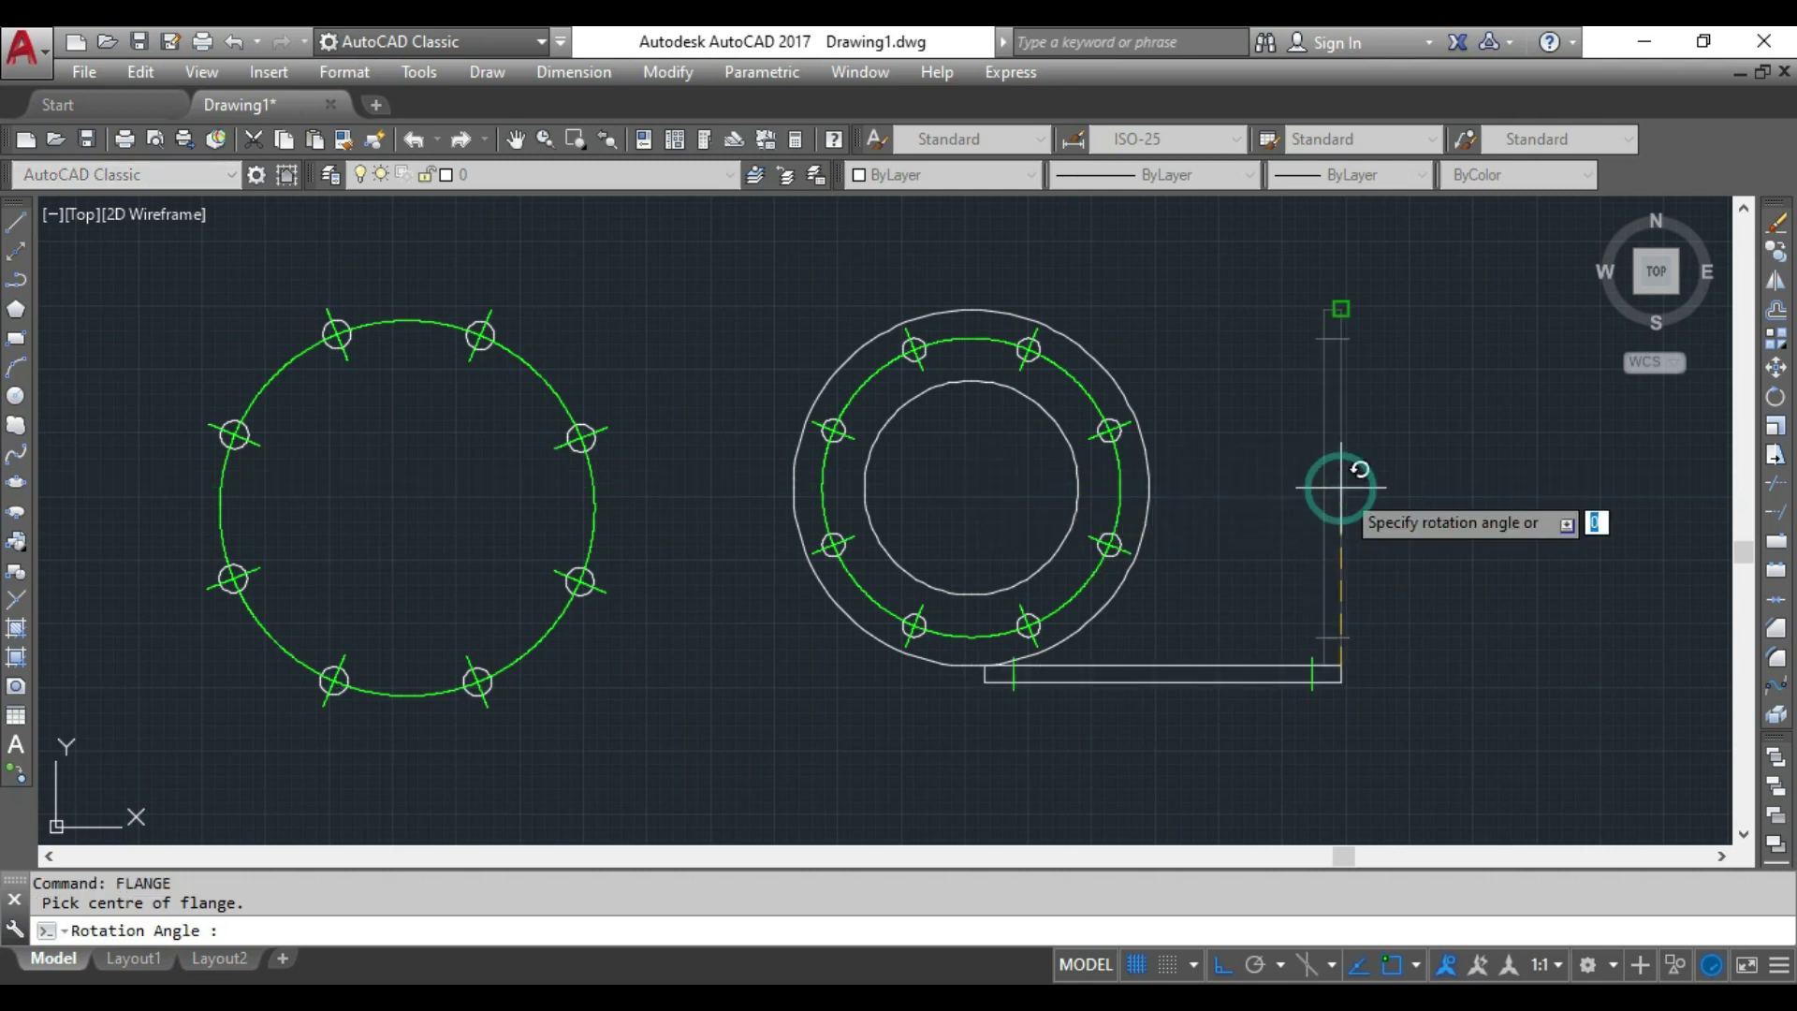
left_click(1483, 654)
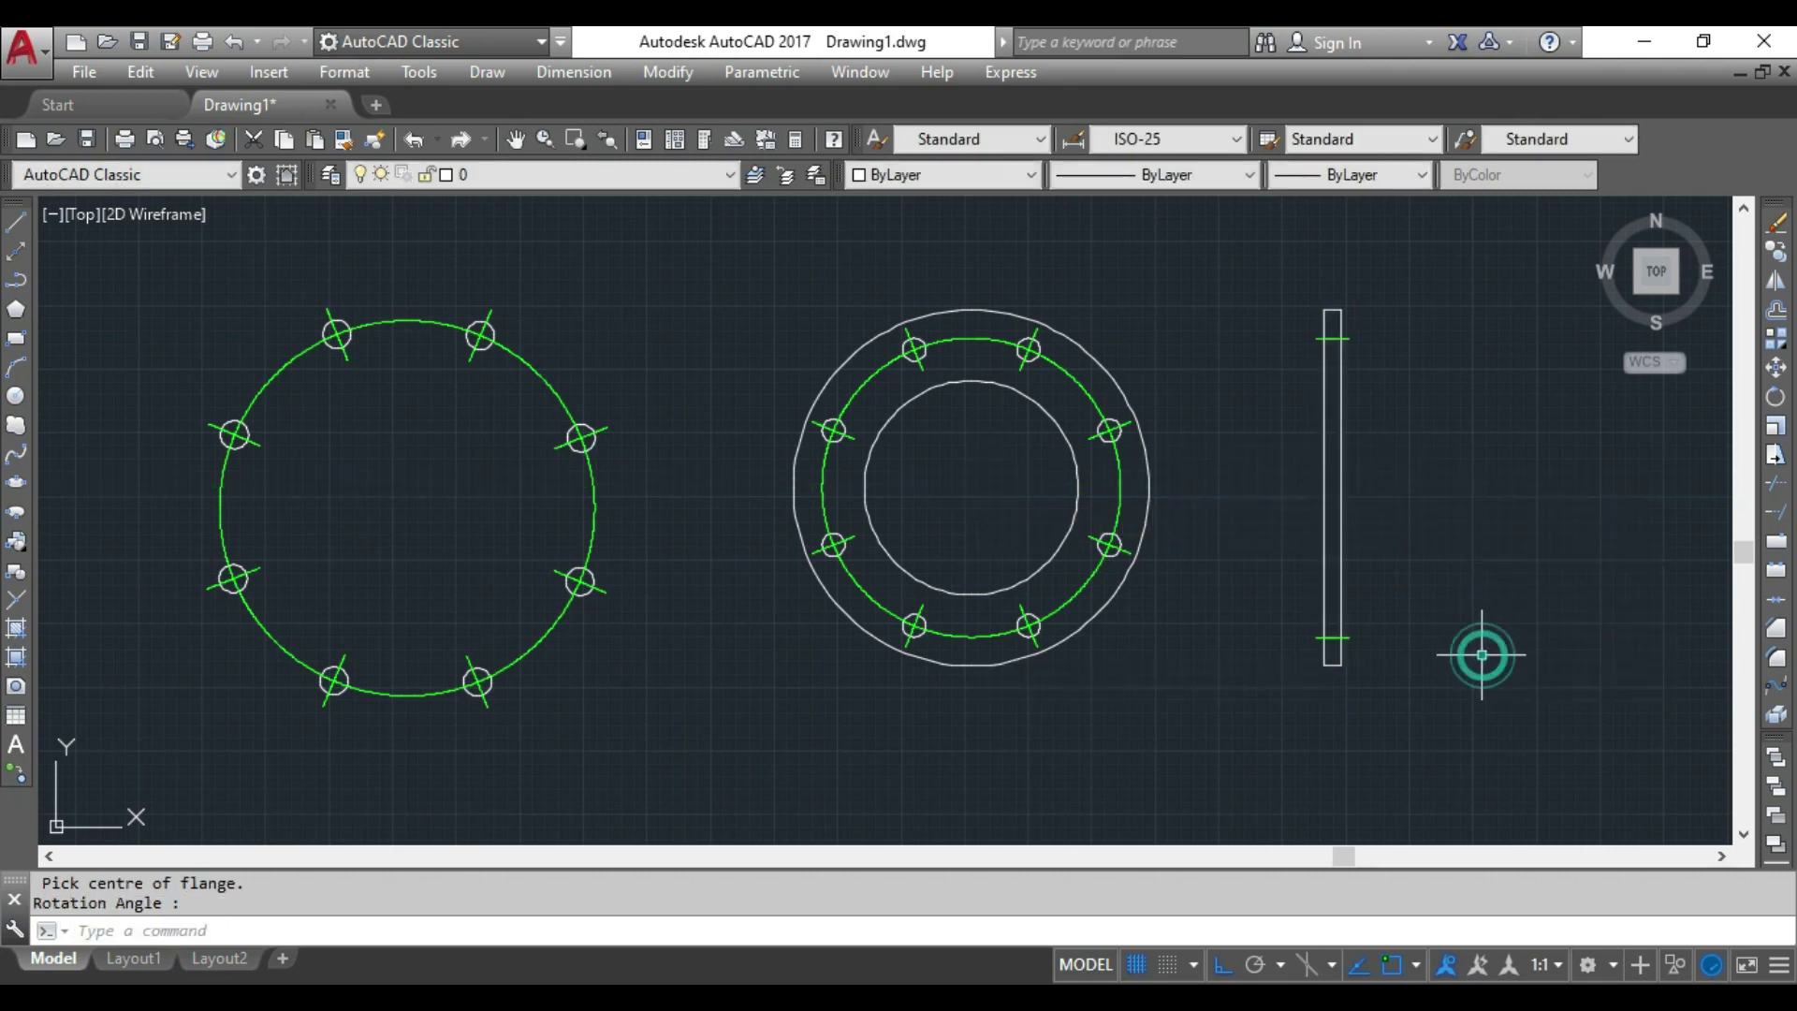
right_click(1222, 404)
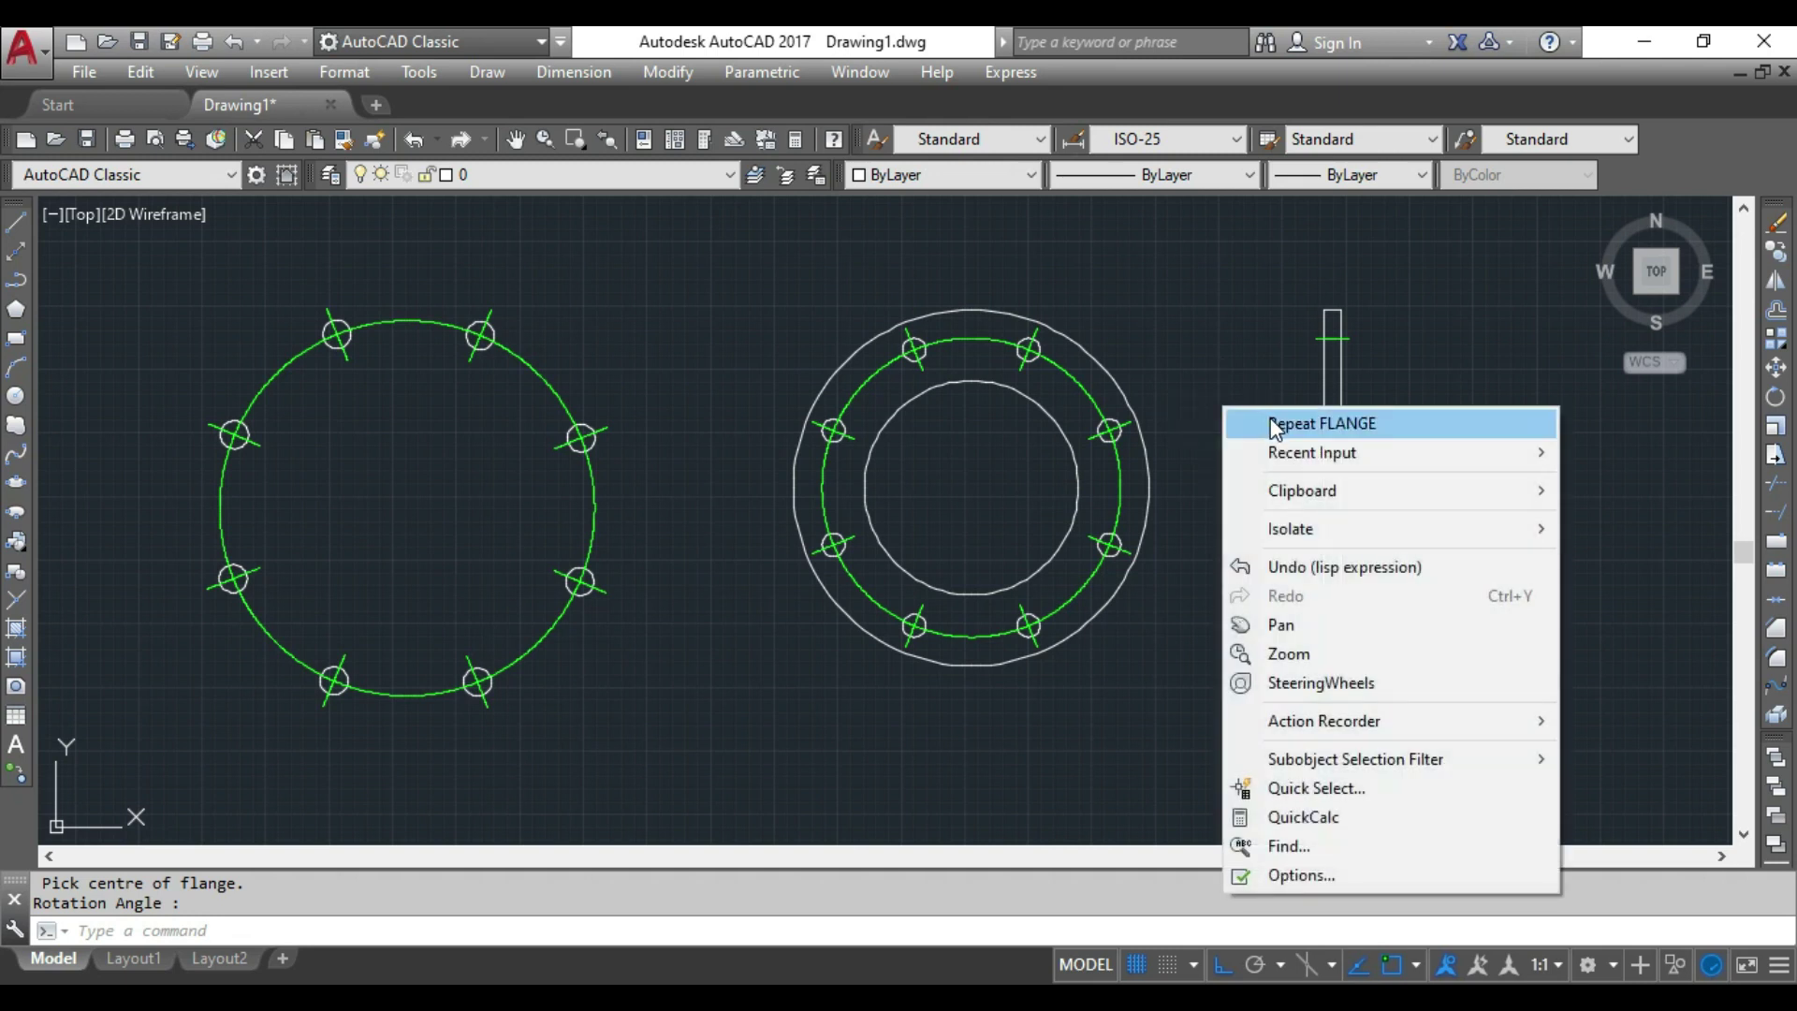
Generate the 150NB AS 2129 flange note and place it below the flange views
left_click(1272, 418)
left_click(768, 436)
left_click(1033, 272)
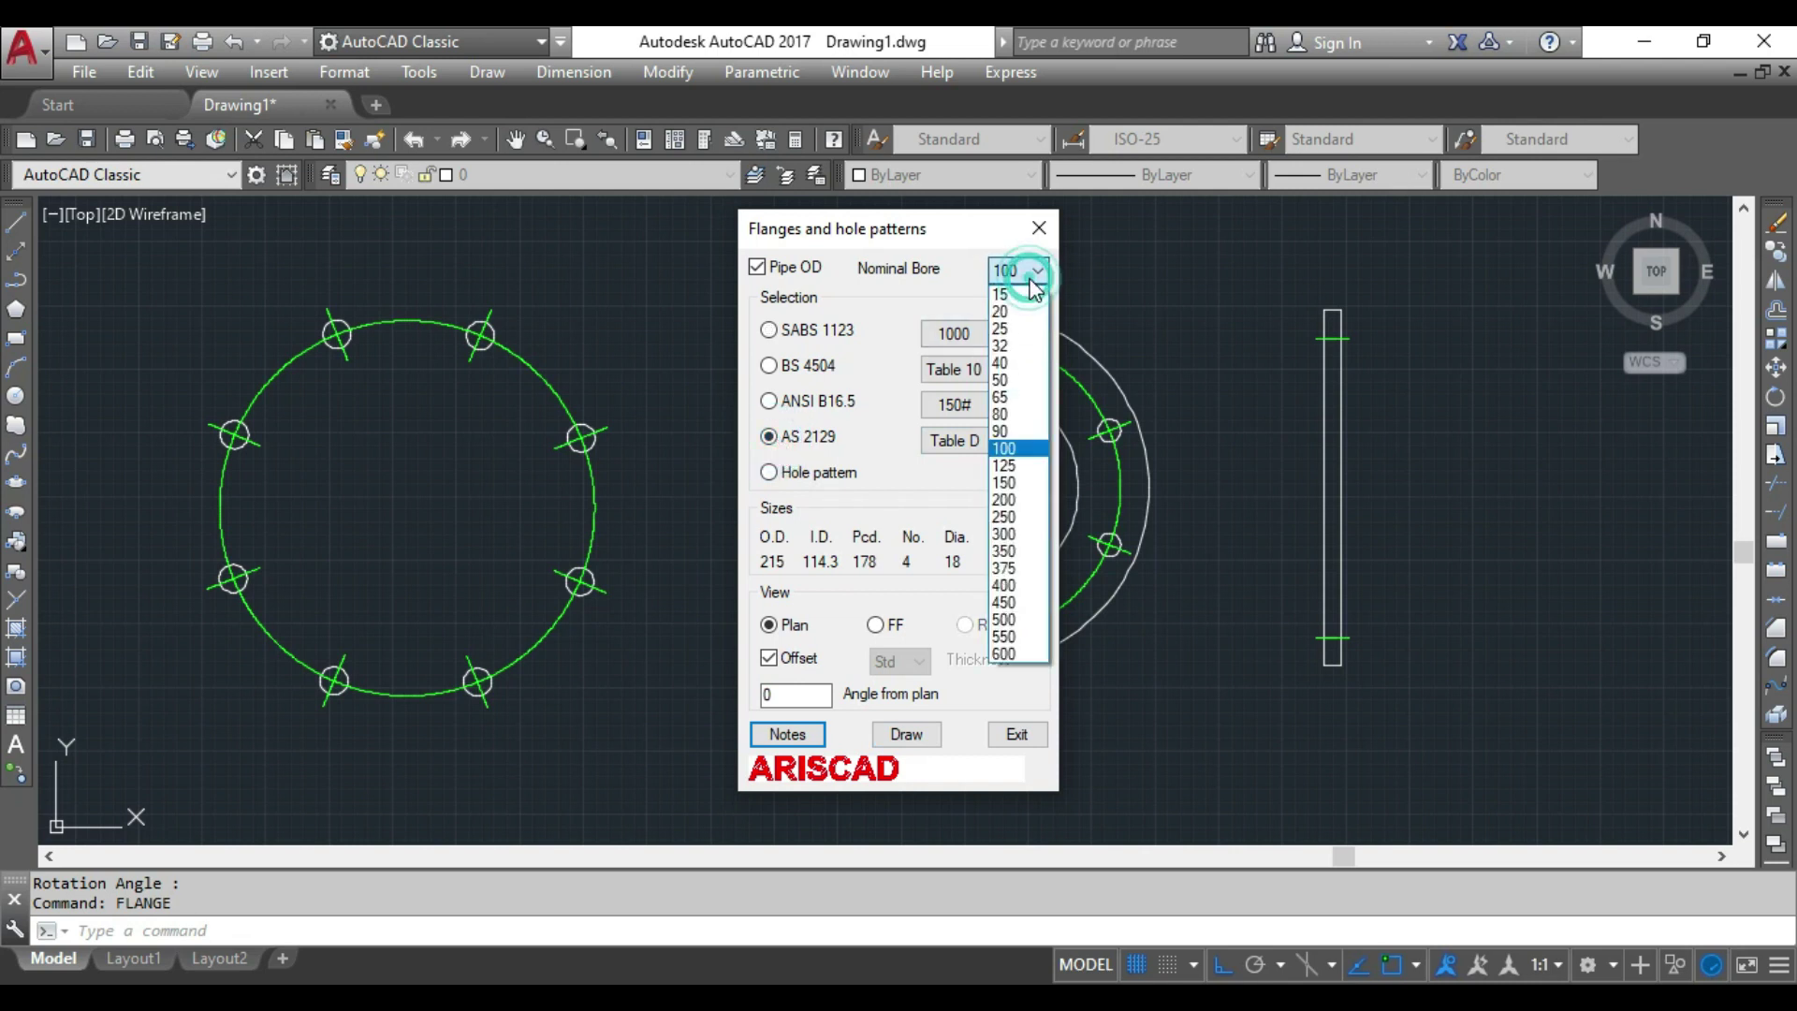
left_click(1011, 482)
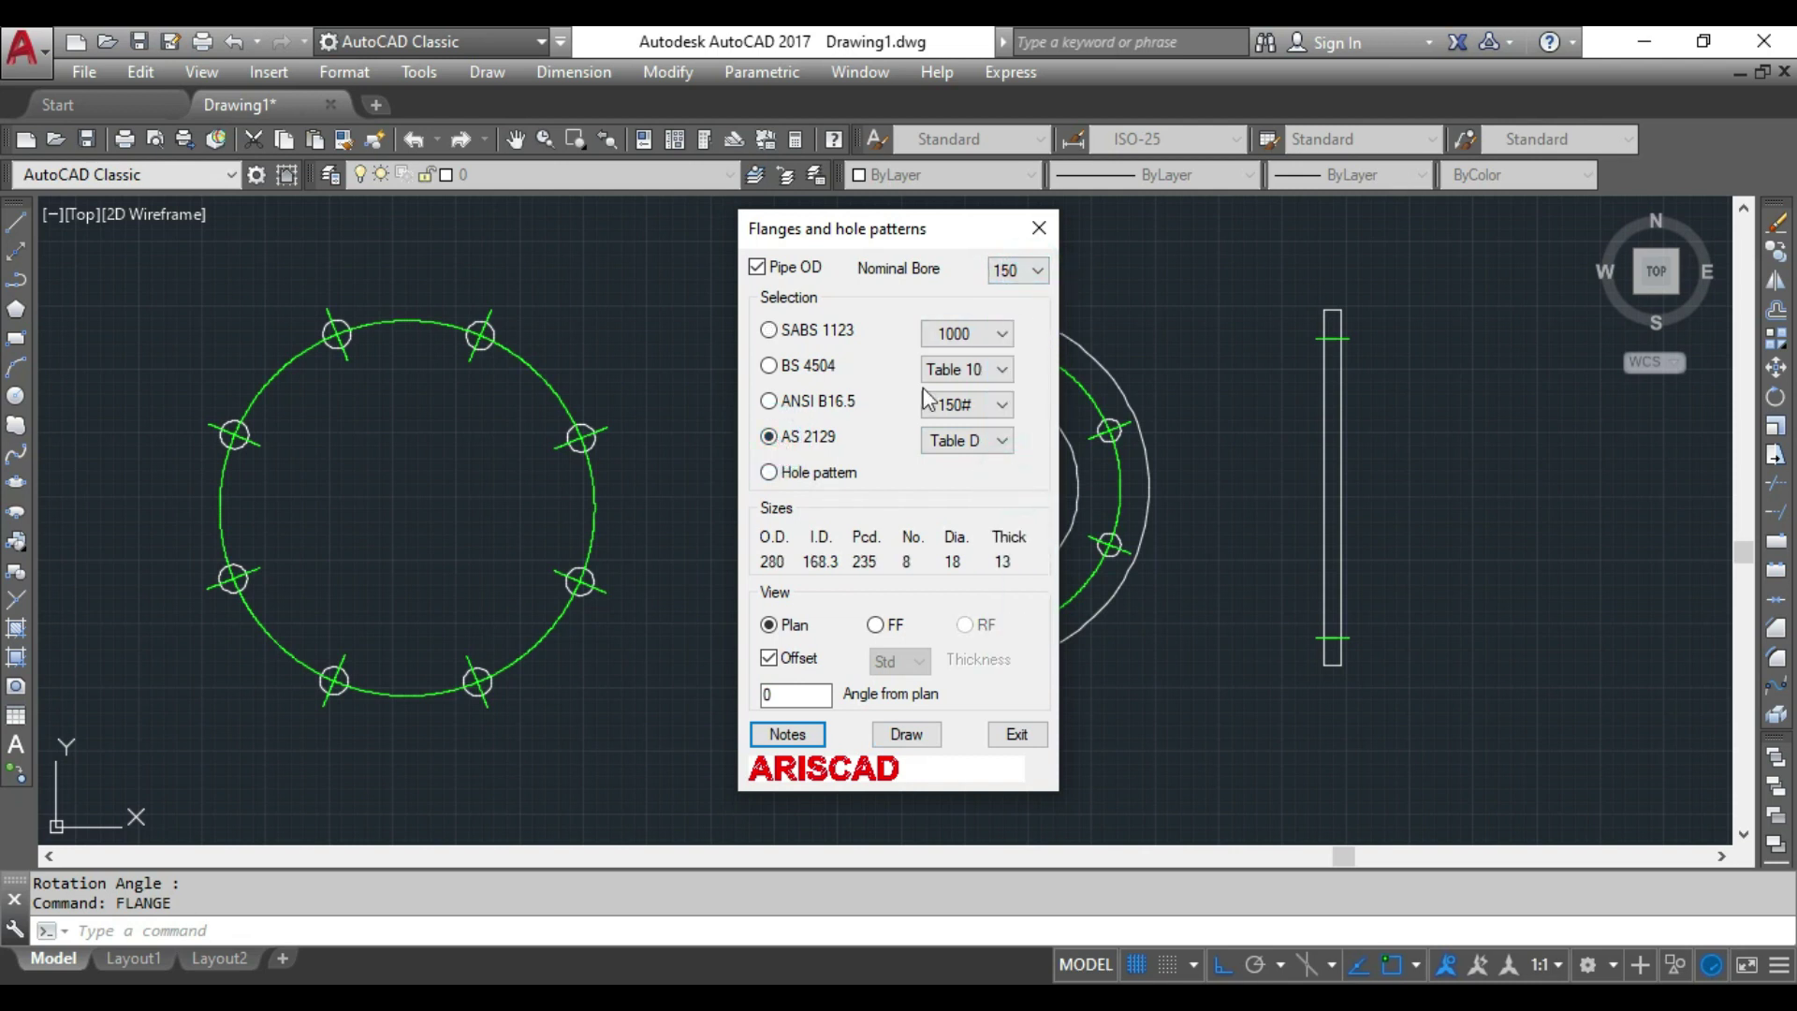
left_click(907, 735)
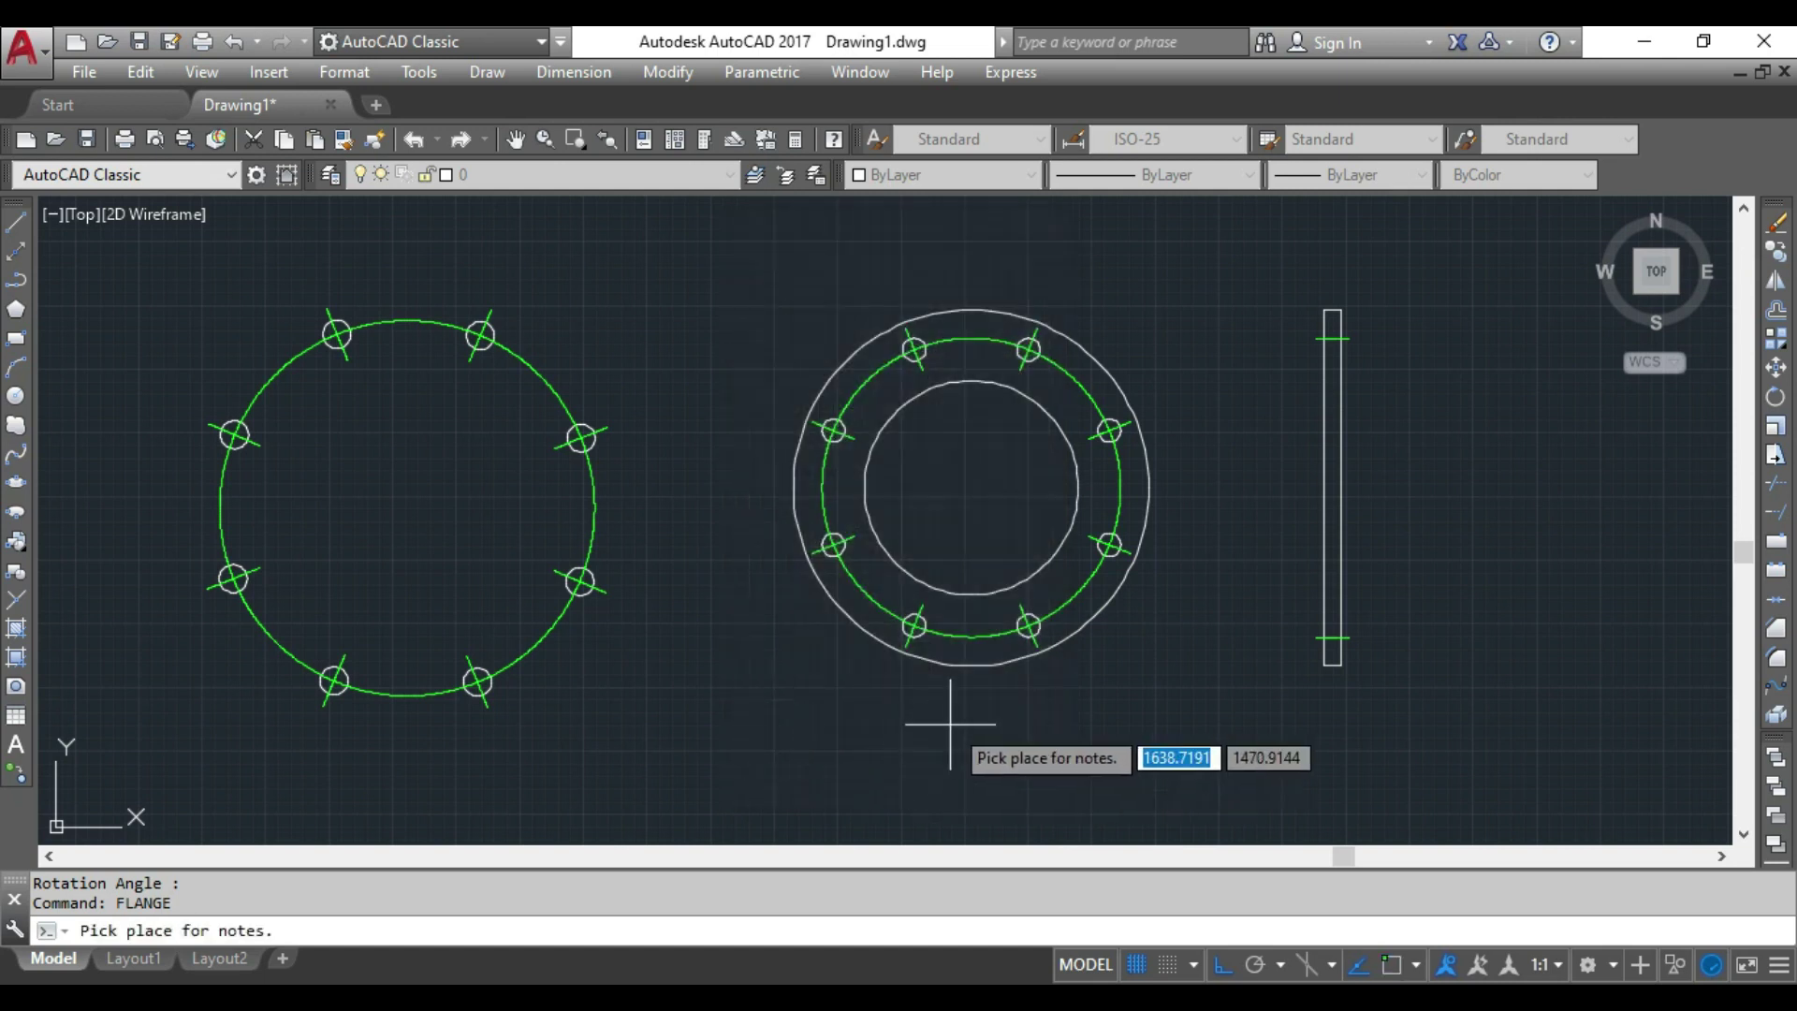
left_click(1133, 725)
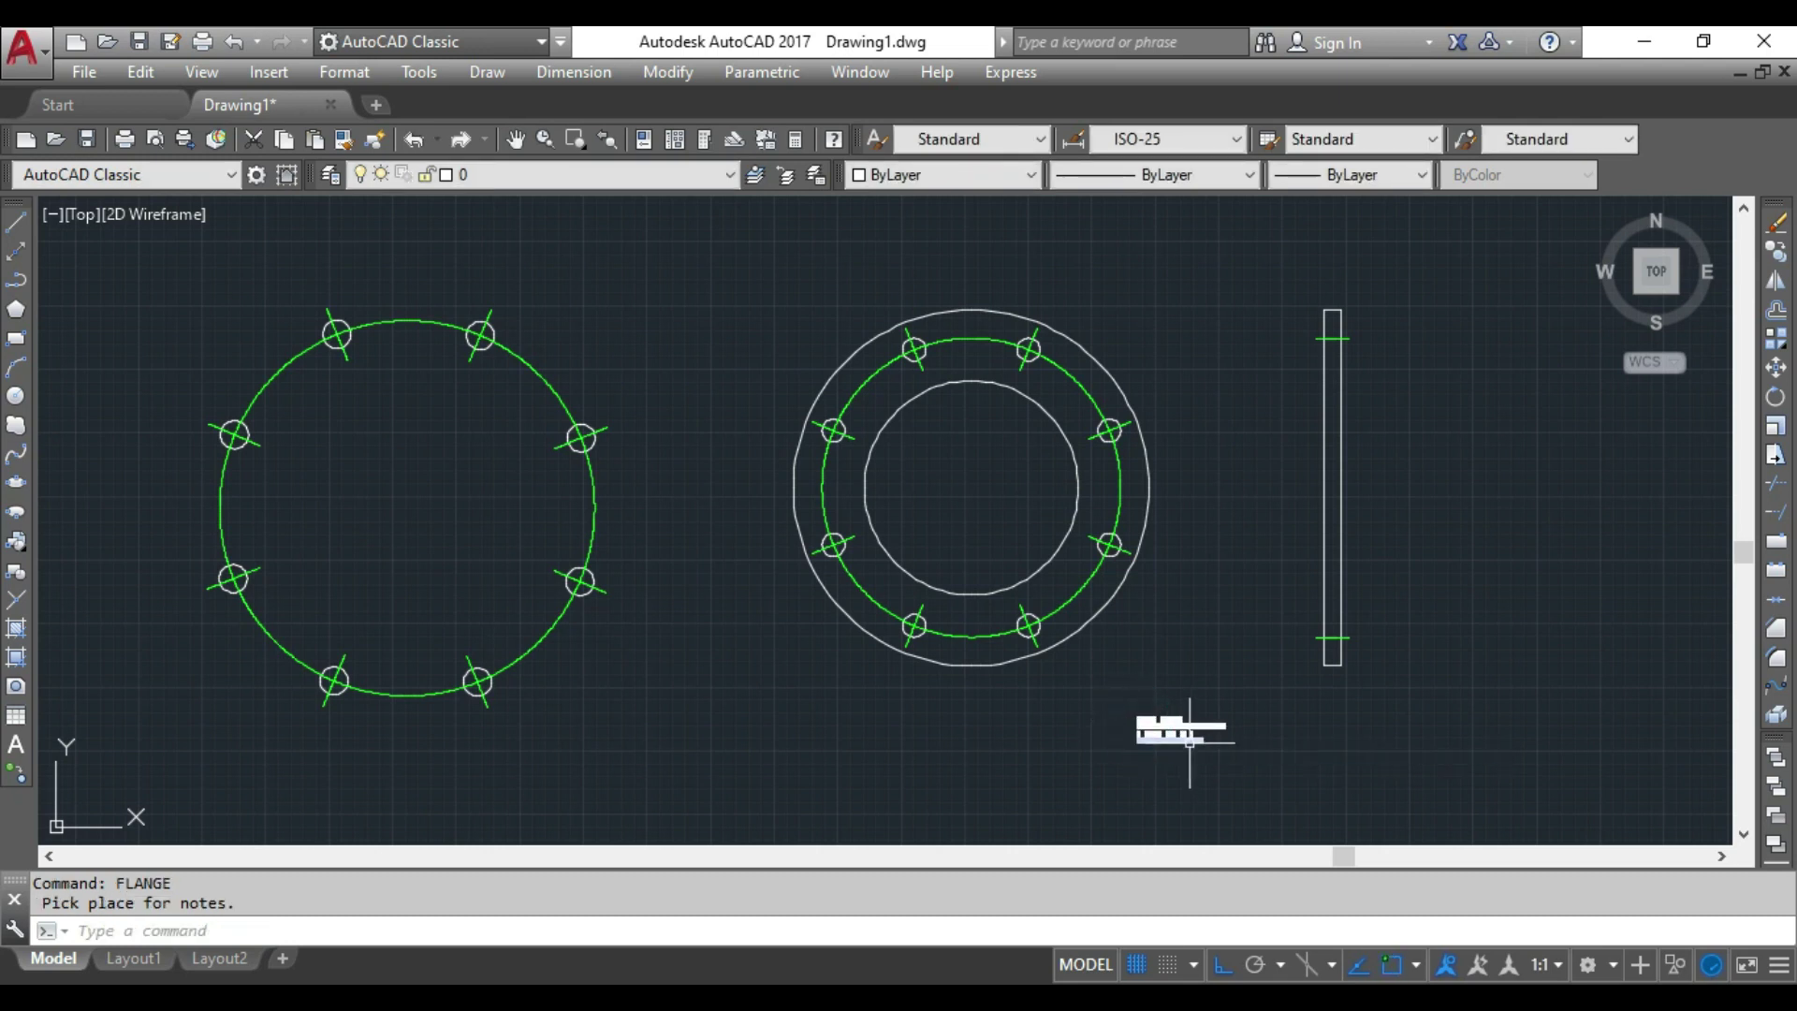
Zoom in and out, then fit the whole drawing in the window
scroll(1190, 739, "up", 3)
scroll(1164, 730, "up", 3)
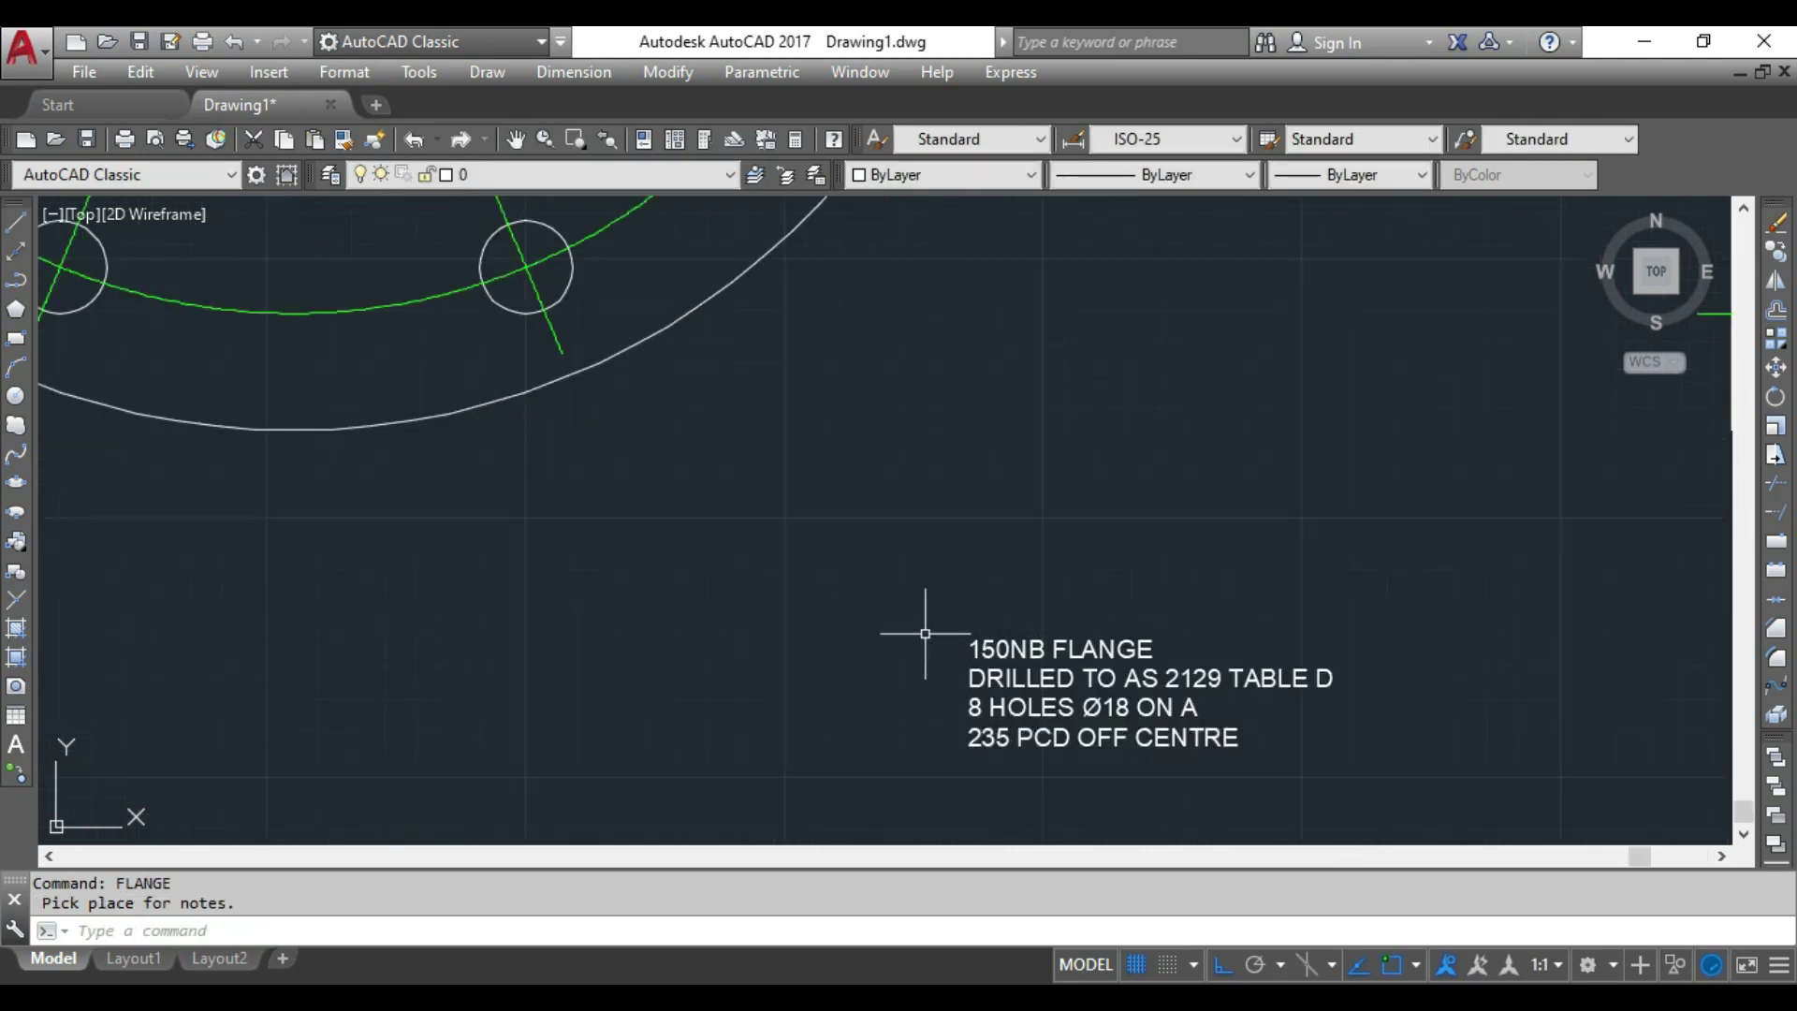
scroll(924, 634, "up", 2)
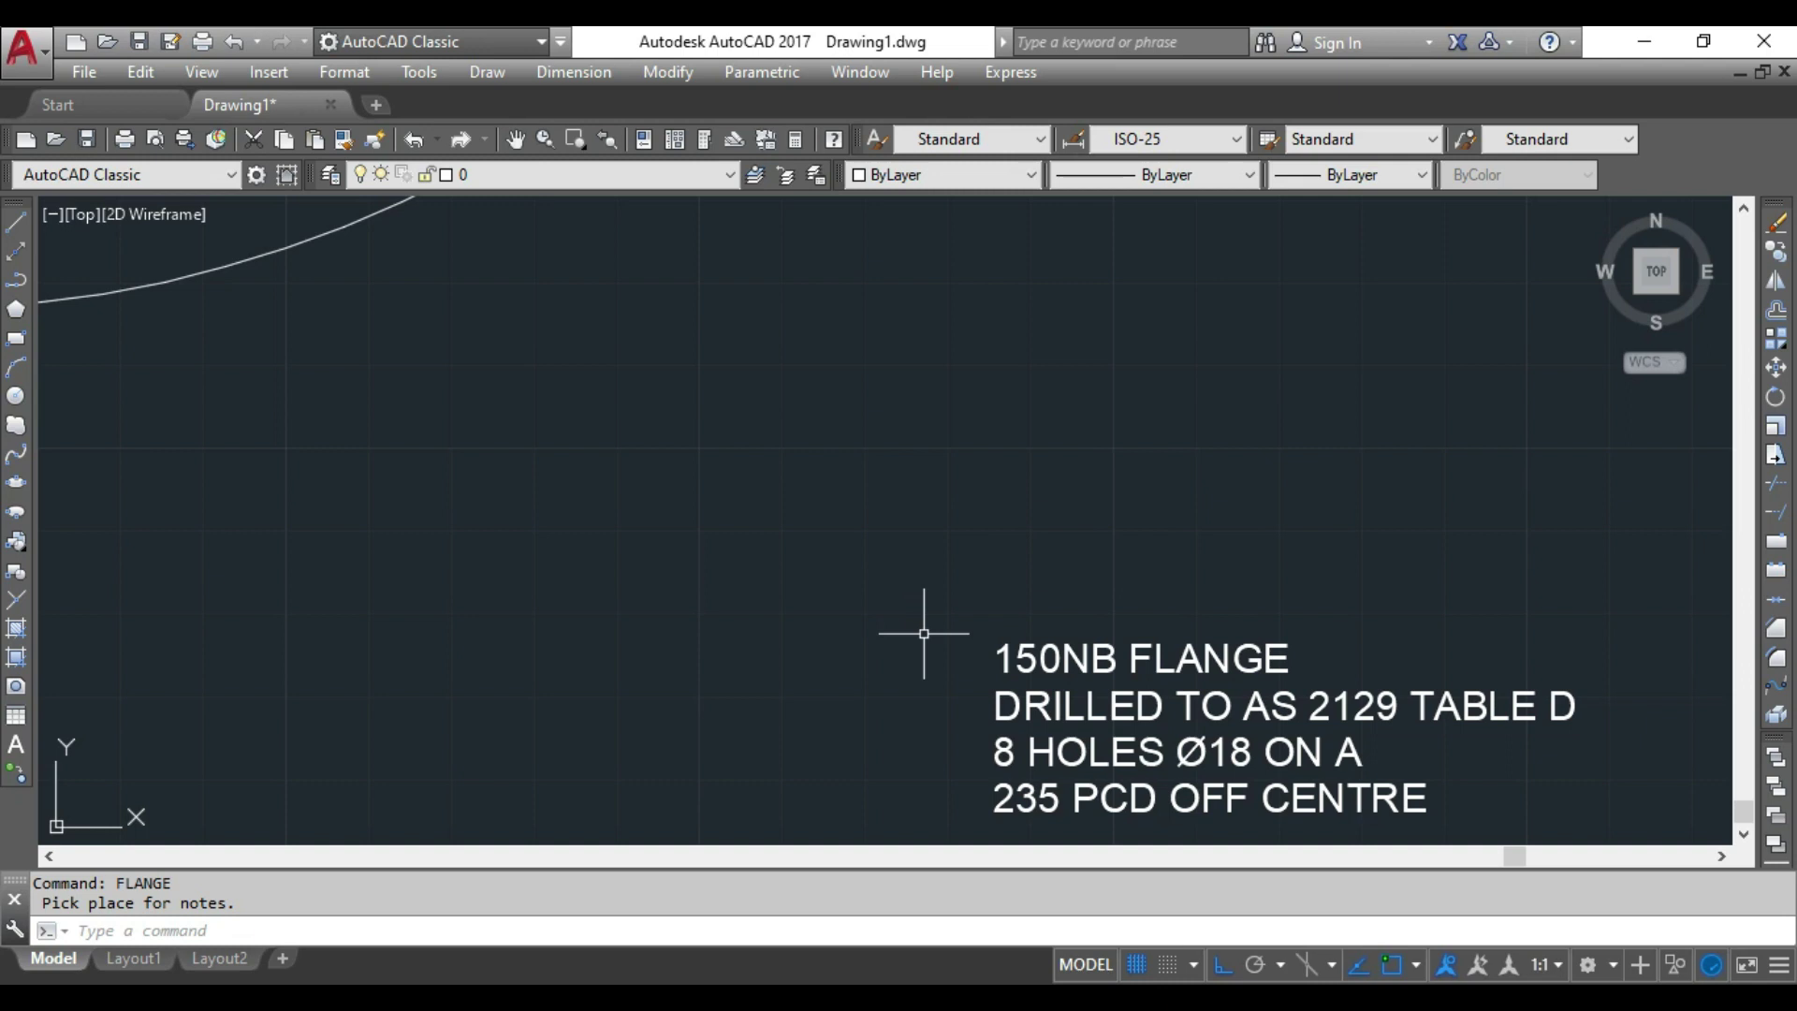
scroll(924, 634, "down", 2)
scroll(1092, 749, "up", 3)
scroll(1142, 739, "down", 4)
scroll(1142, 739, "down", 2)
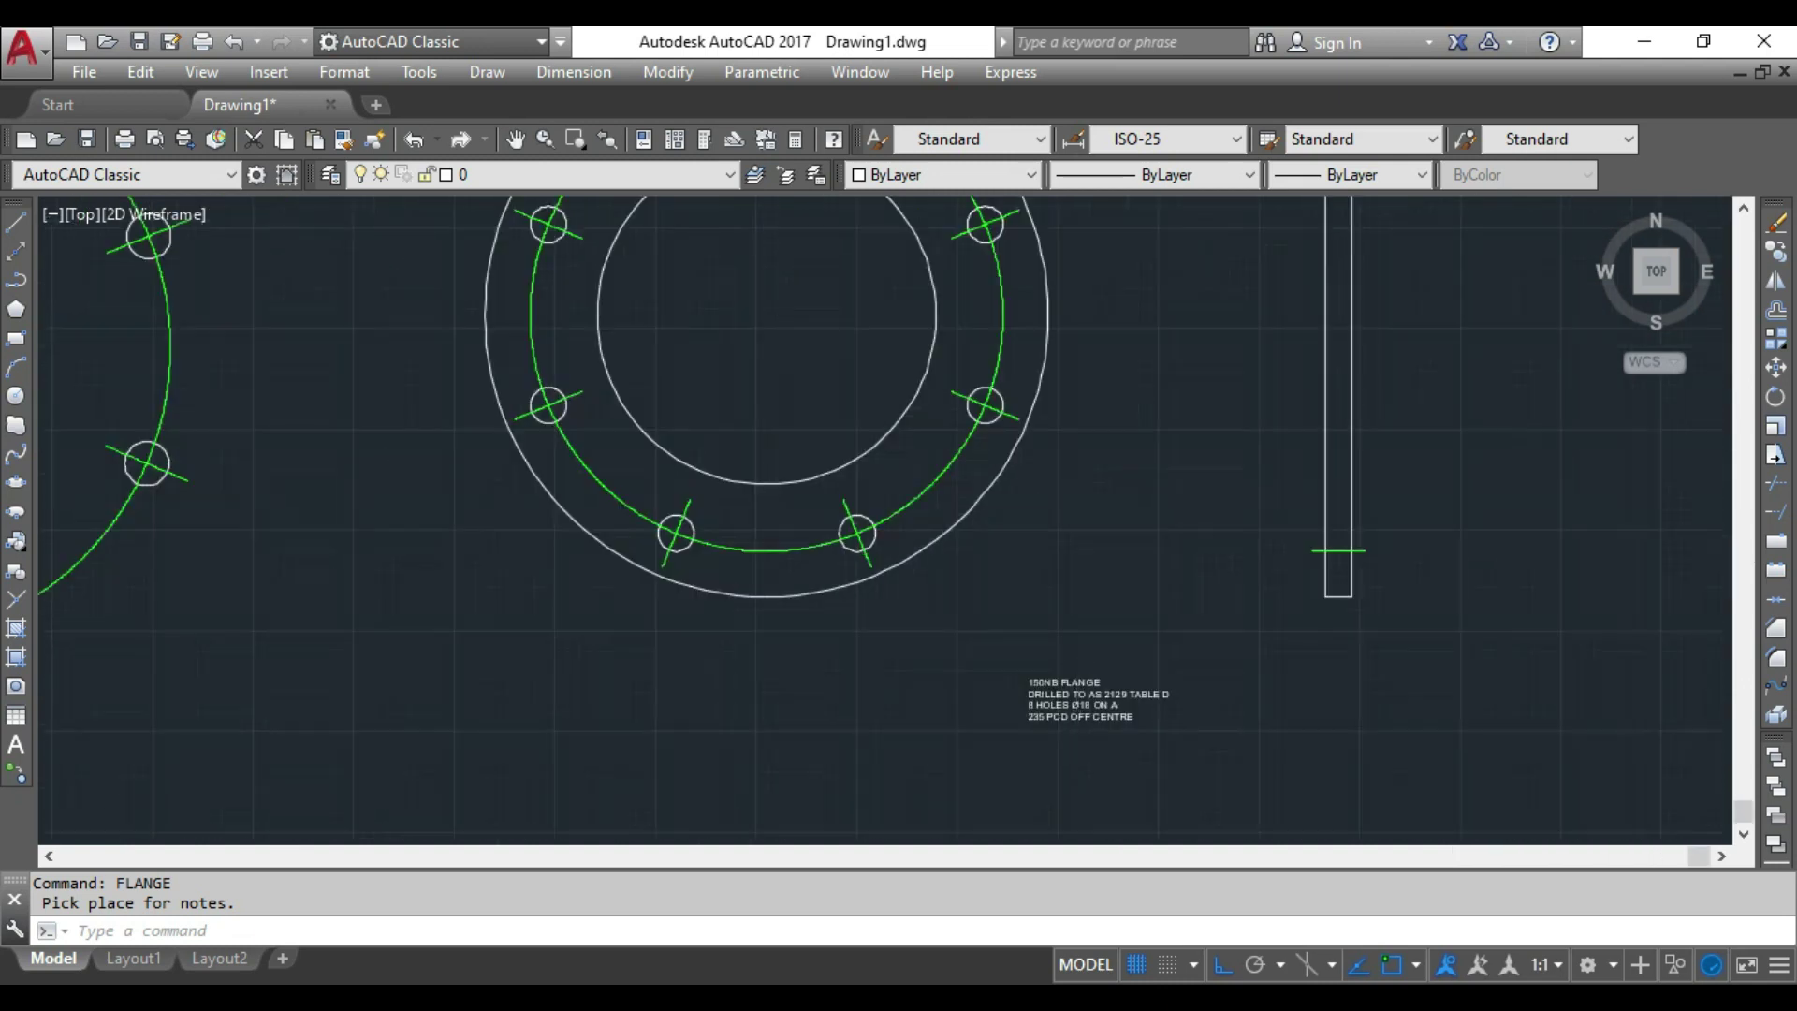
scroll(1074, 733, "up", 5)
middle_click(1011, 628)
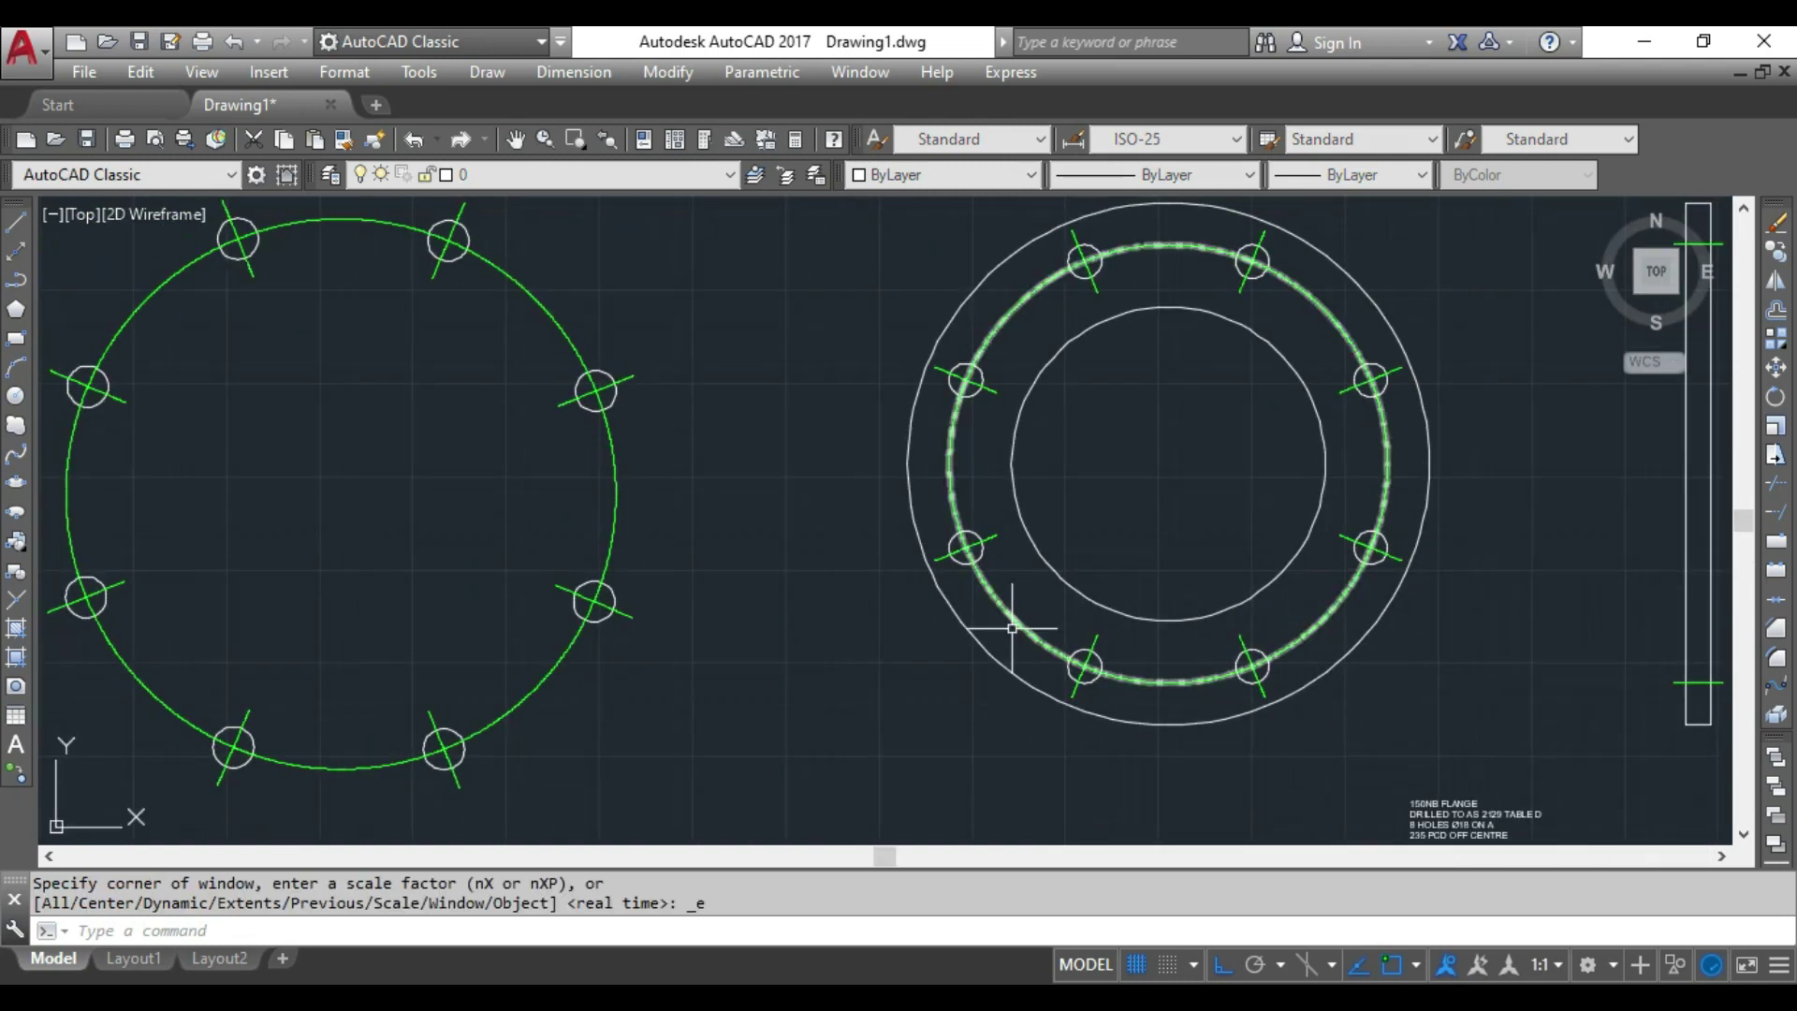
Window-select all existing drawings and erase them
left_click(1467, 310)
left_click(275, 780)
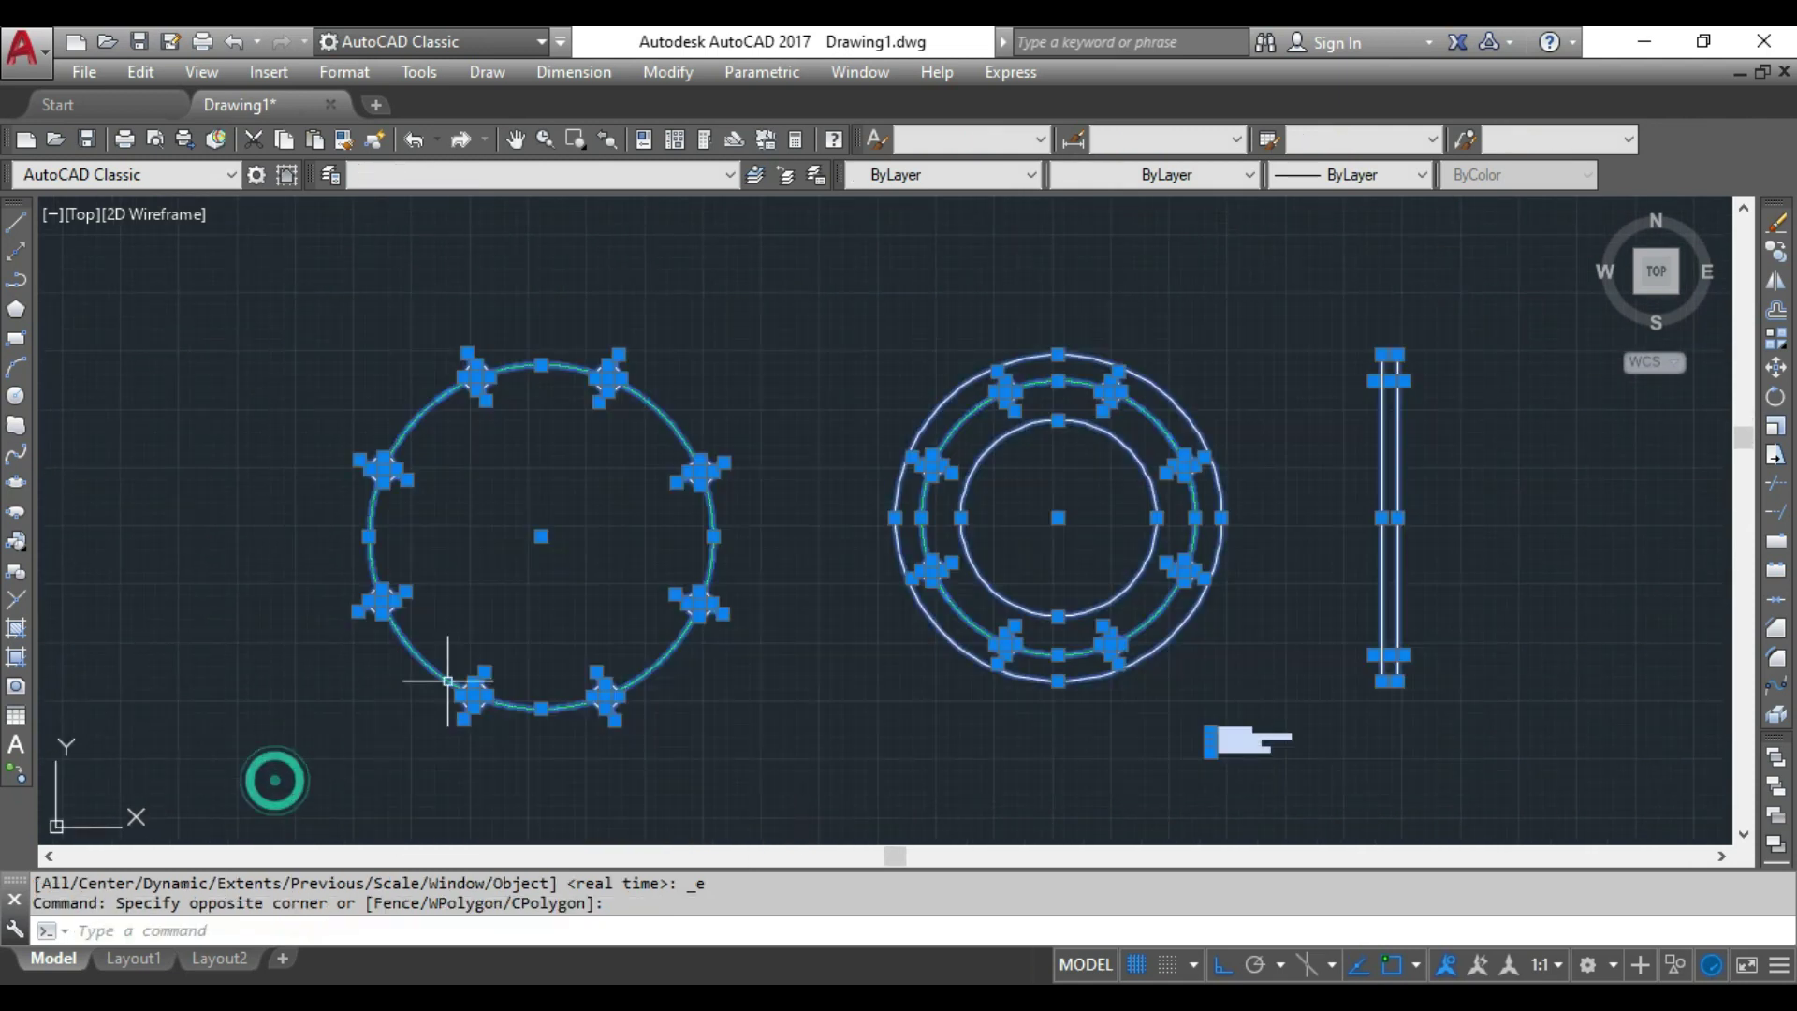
right_click(630, 571)
left_click(709, 544)
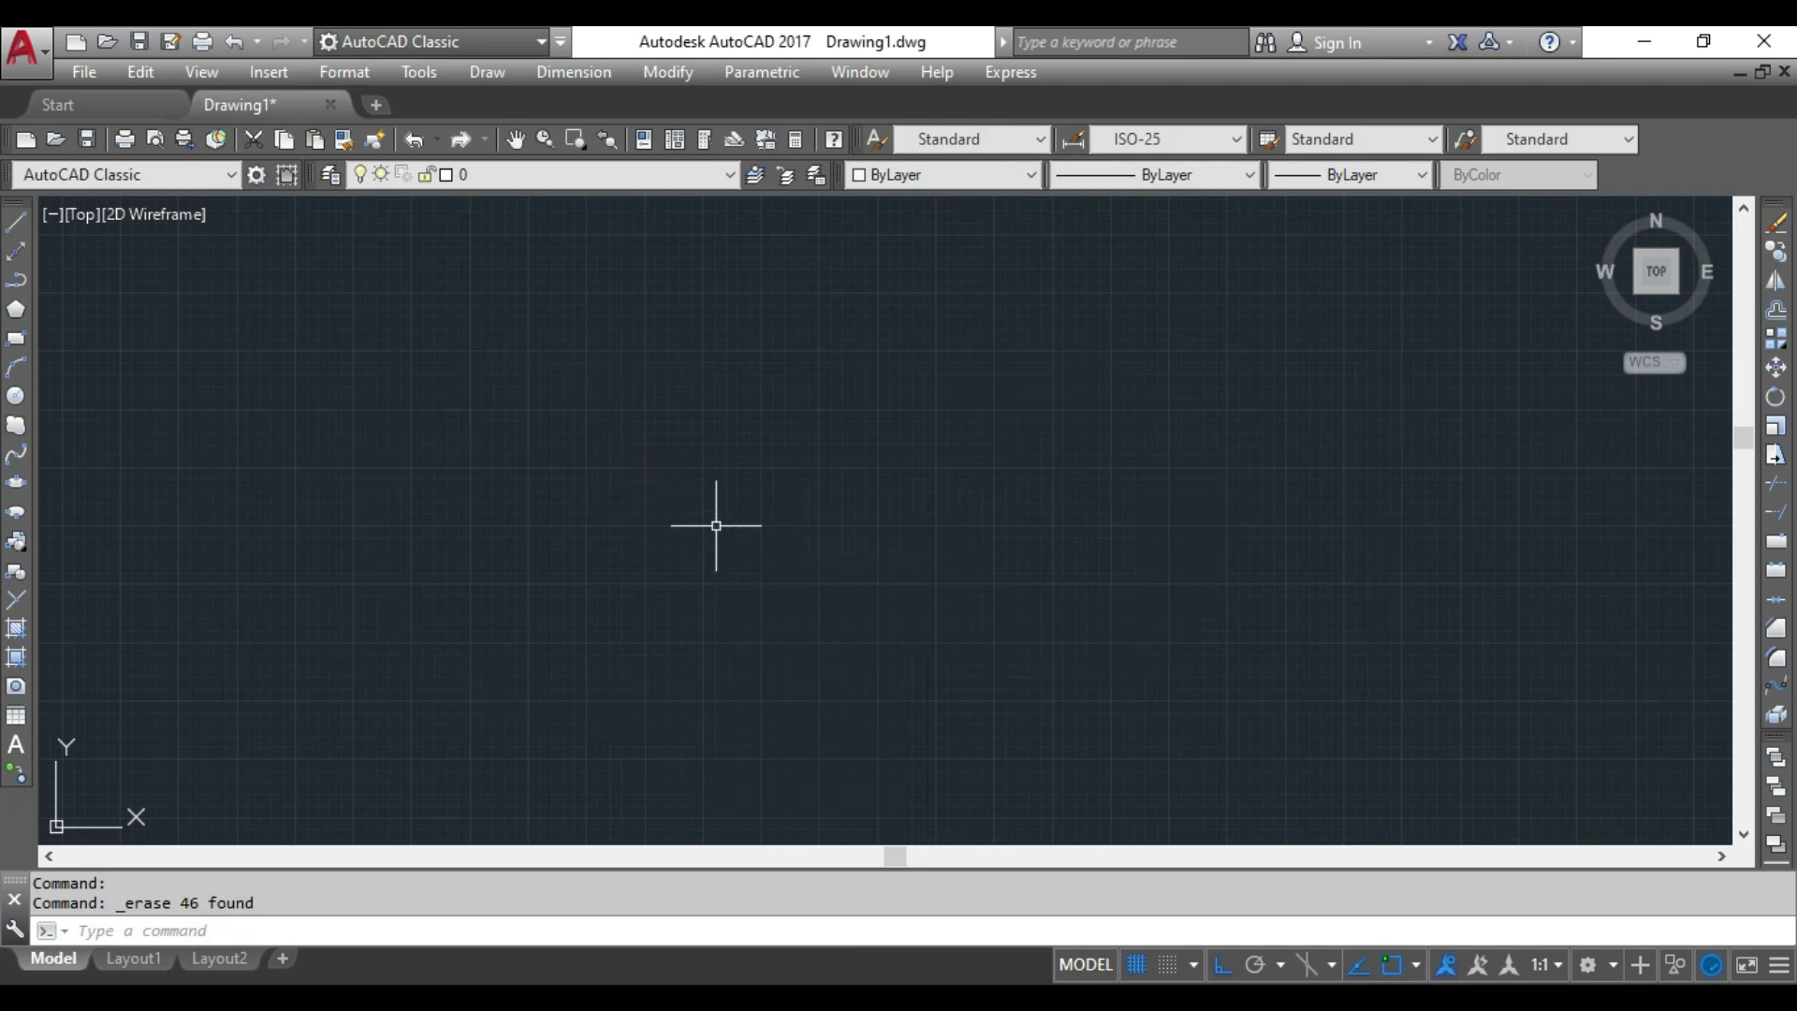
Draw a 100 NB SABS 1123 plan flange with its centre on the left
right_click(717, 525)
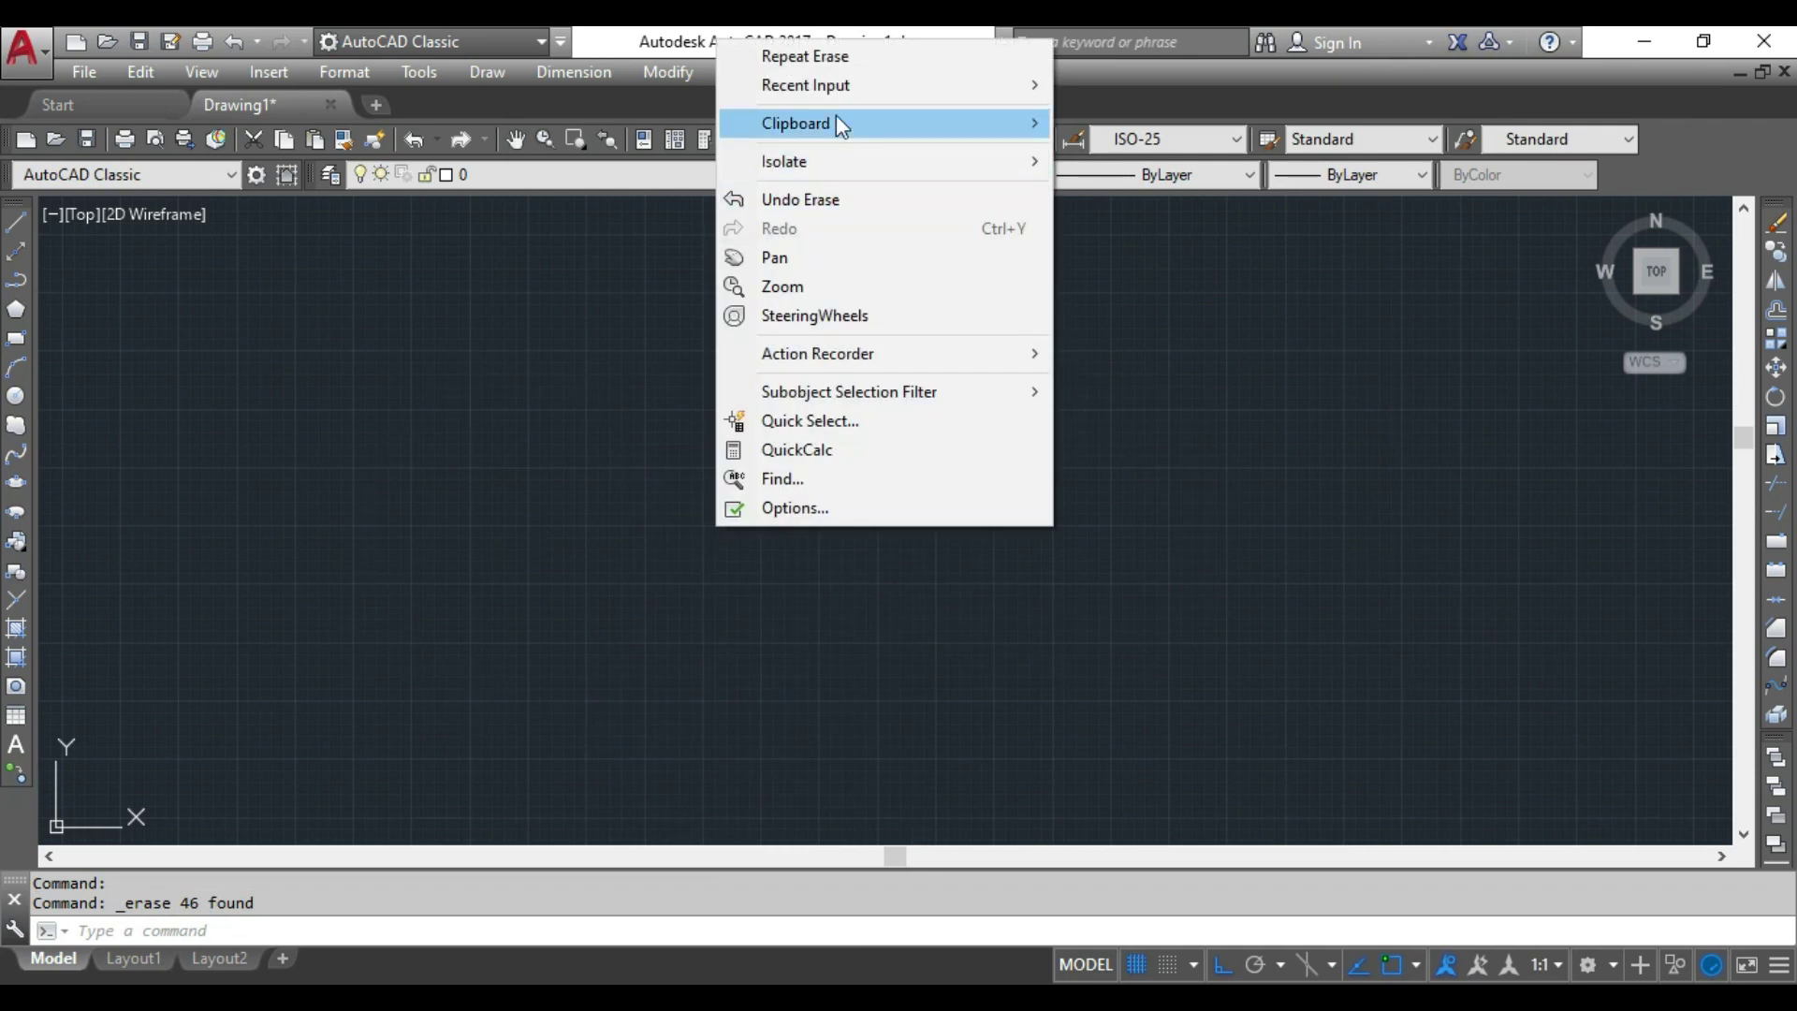
left_click(843, 86)
left_click(1148, 145)
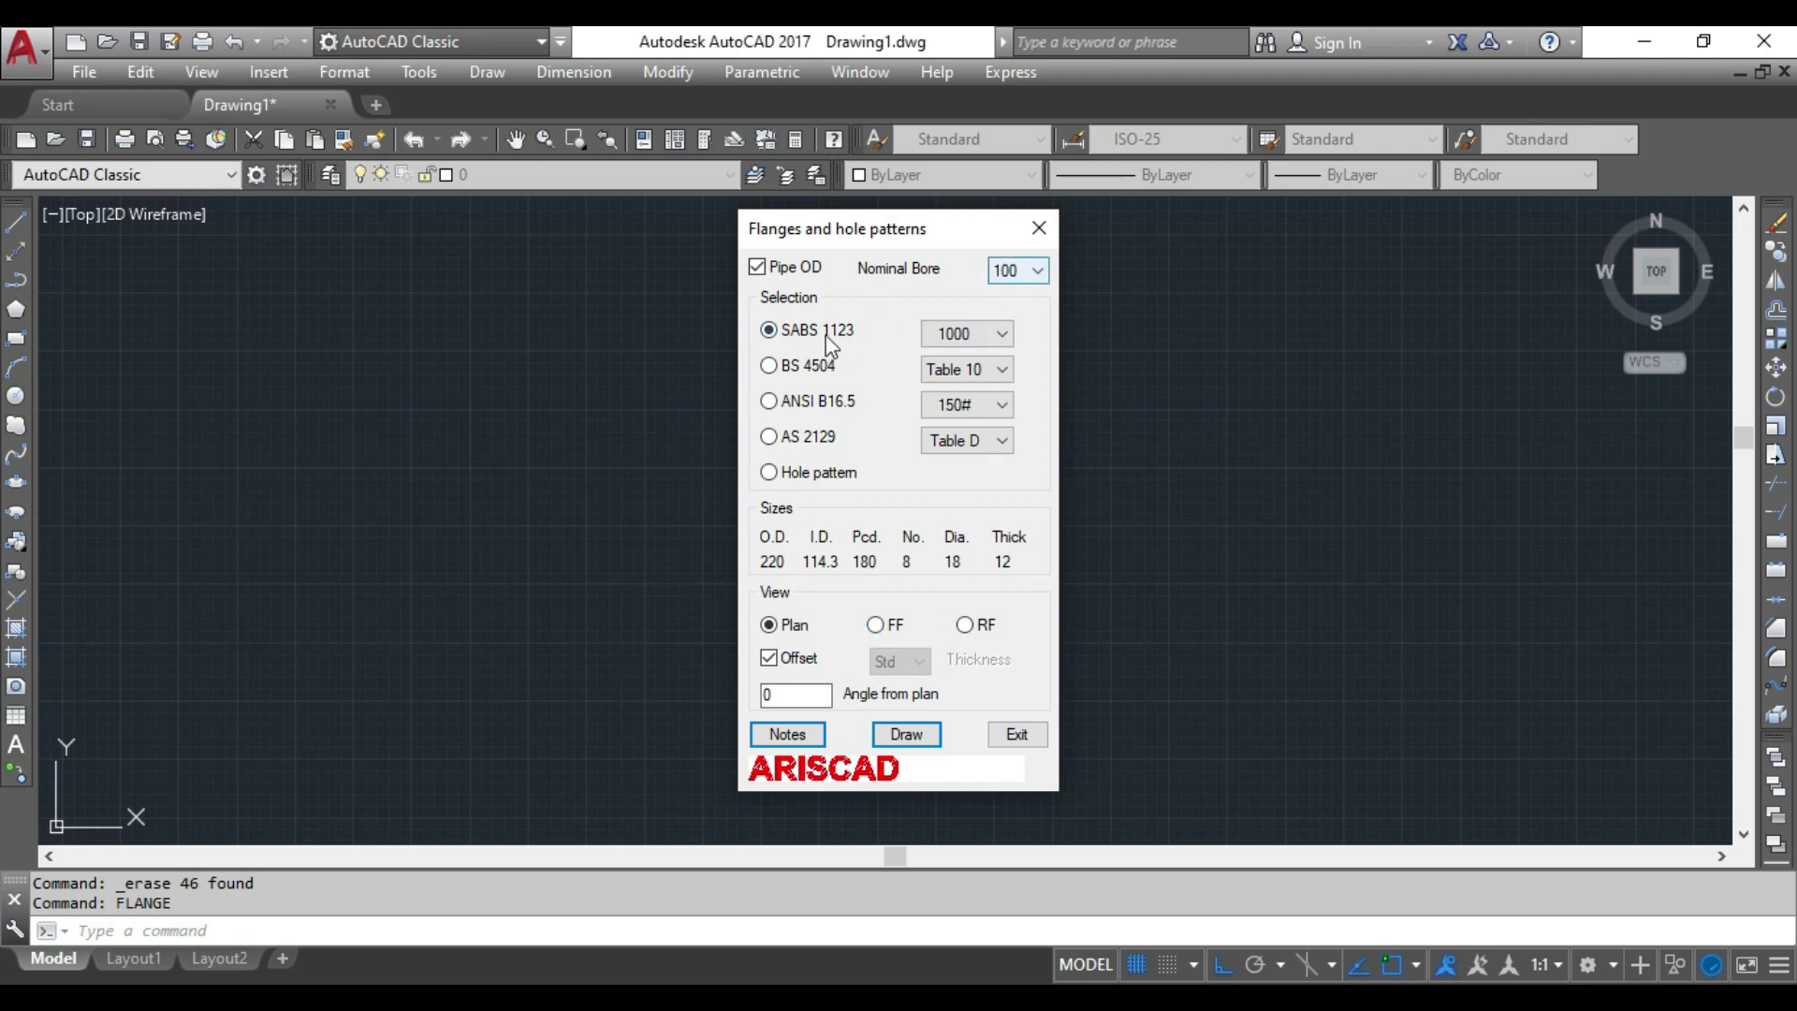
left_click(906, 736)
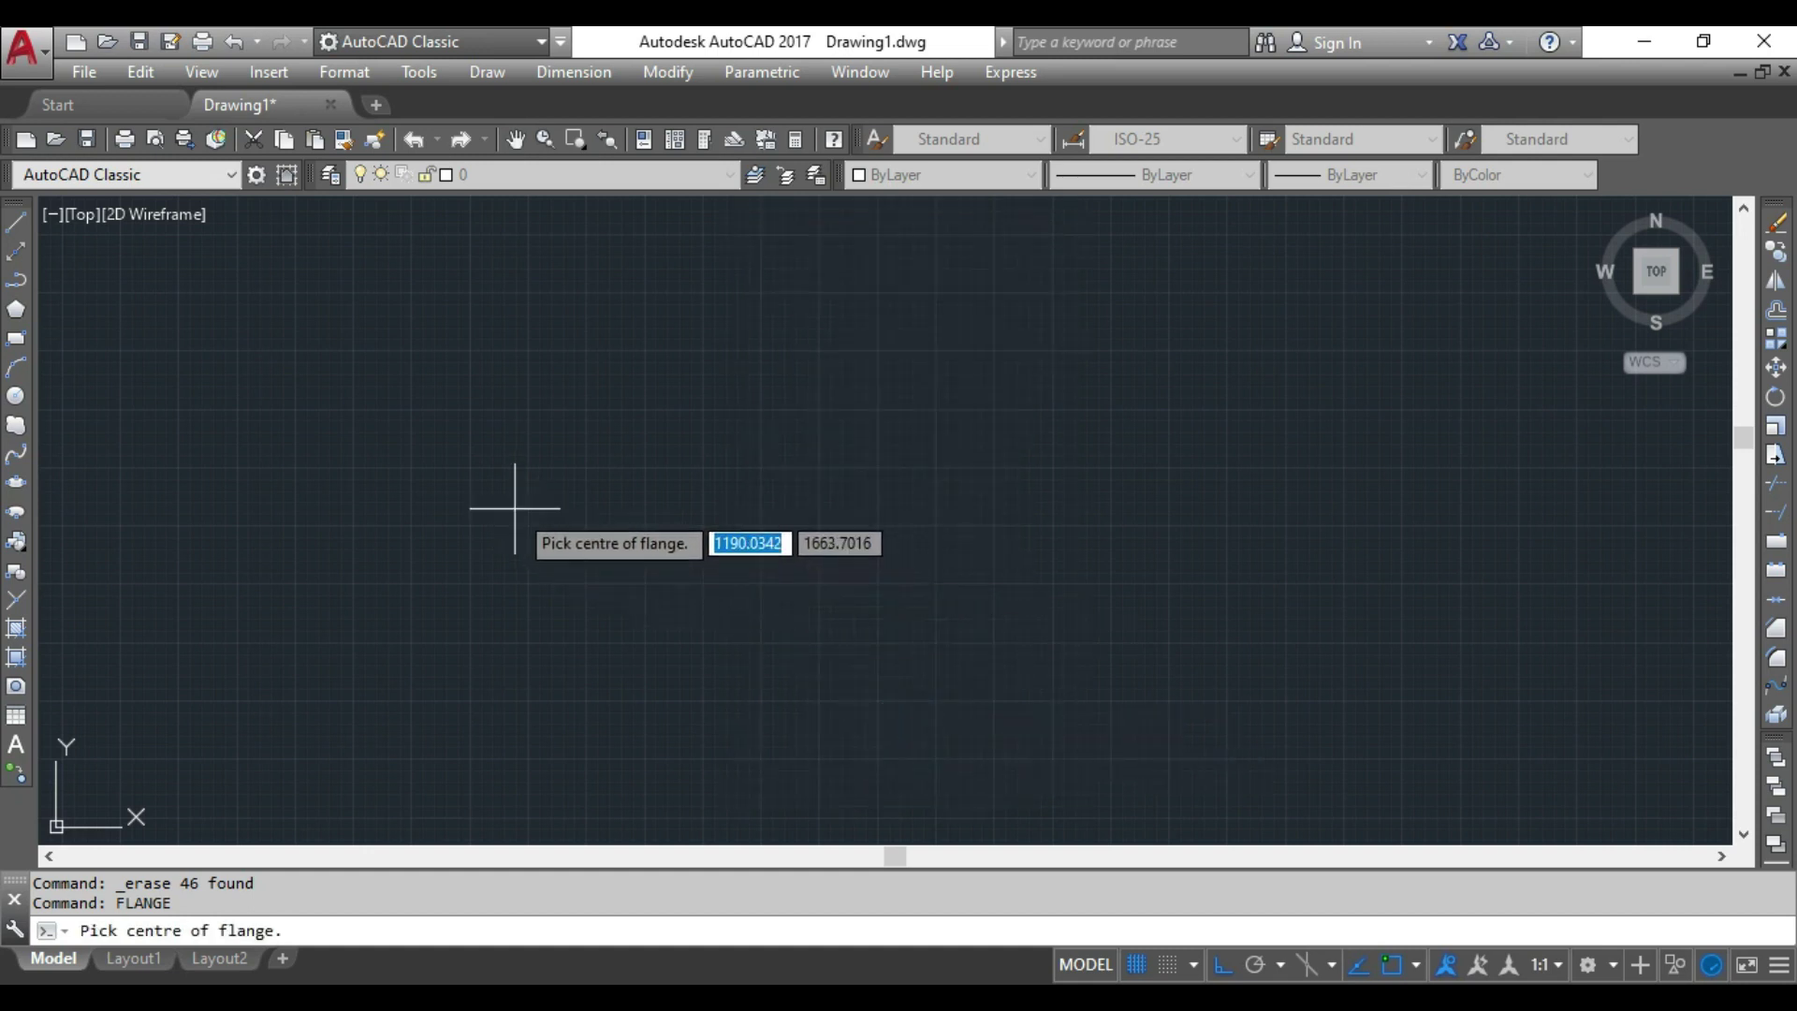
left_click(456, 487)
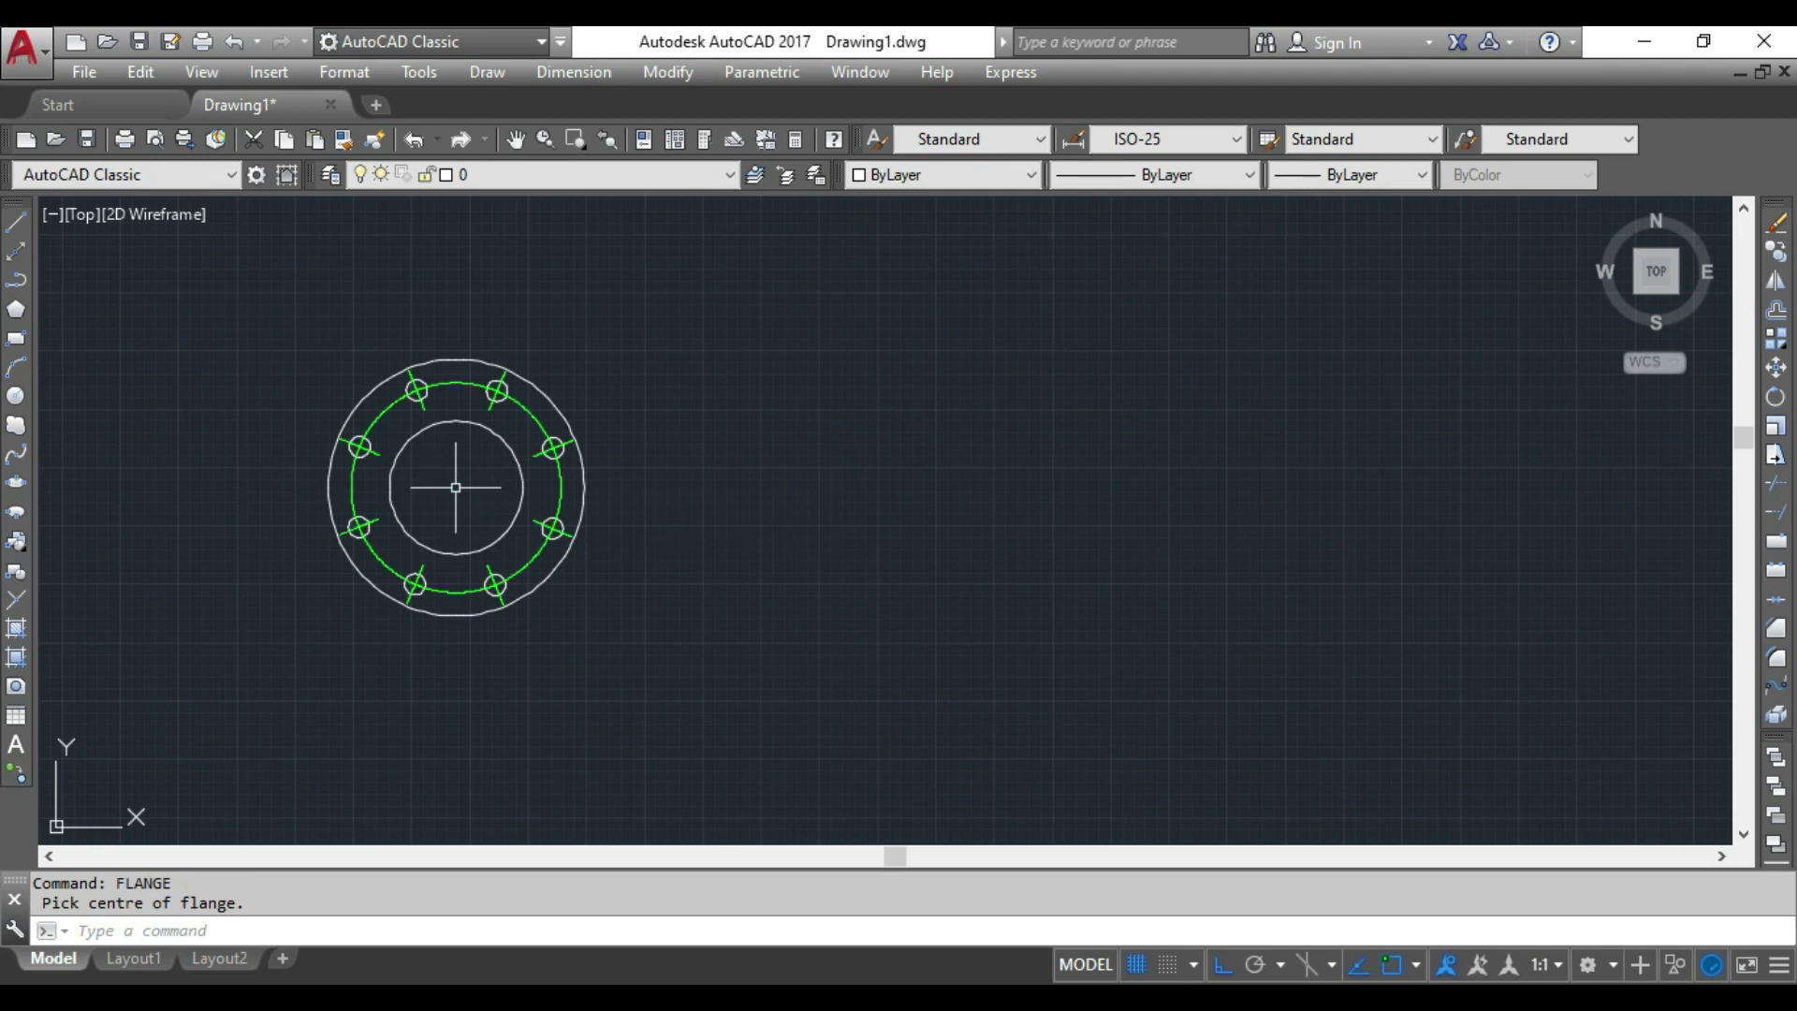
Add an upright flat-face side view to the right of the plan
right_click(455, 486)
left_click(521, 509)
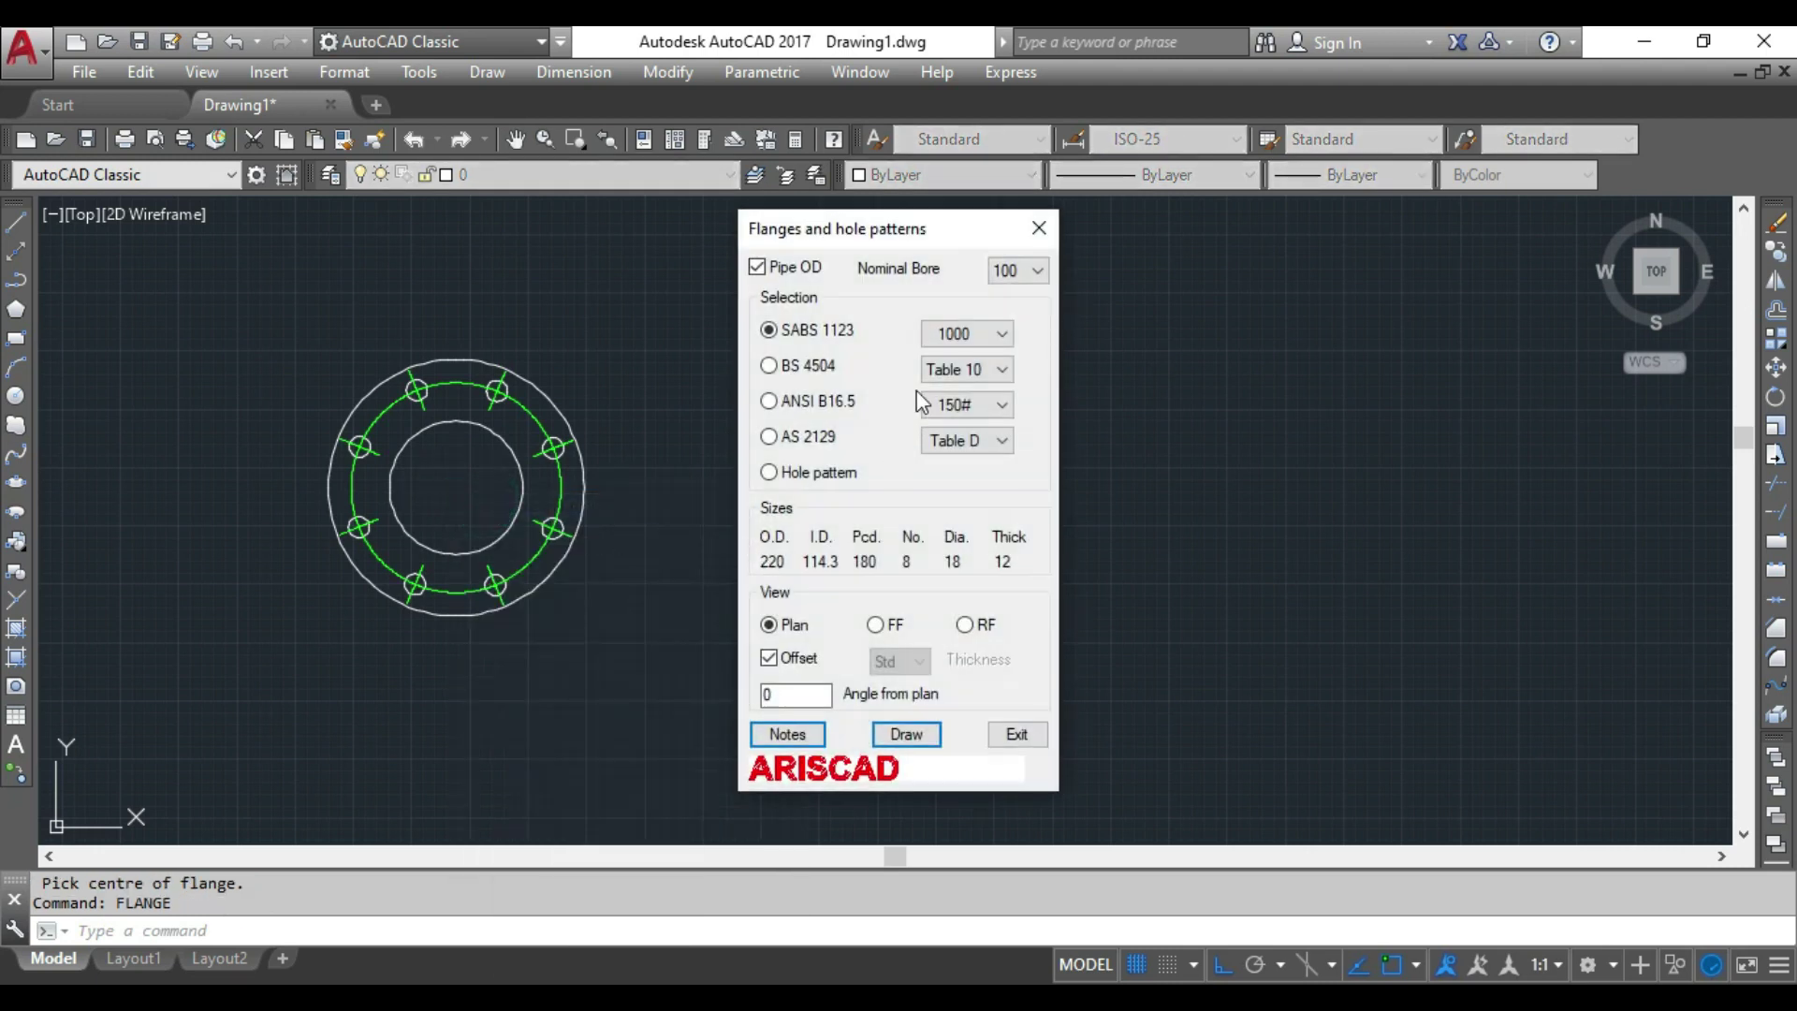
left_click(881, 627)
left_click(906, 733)
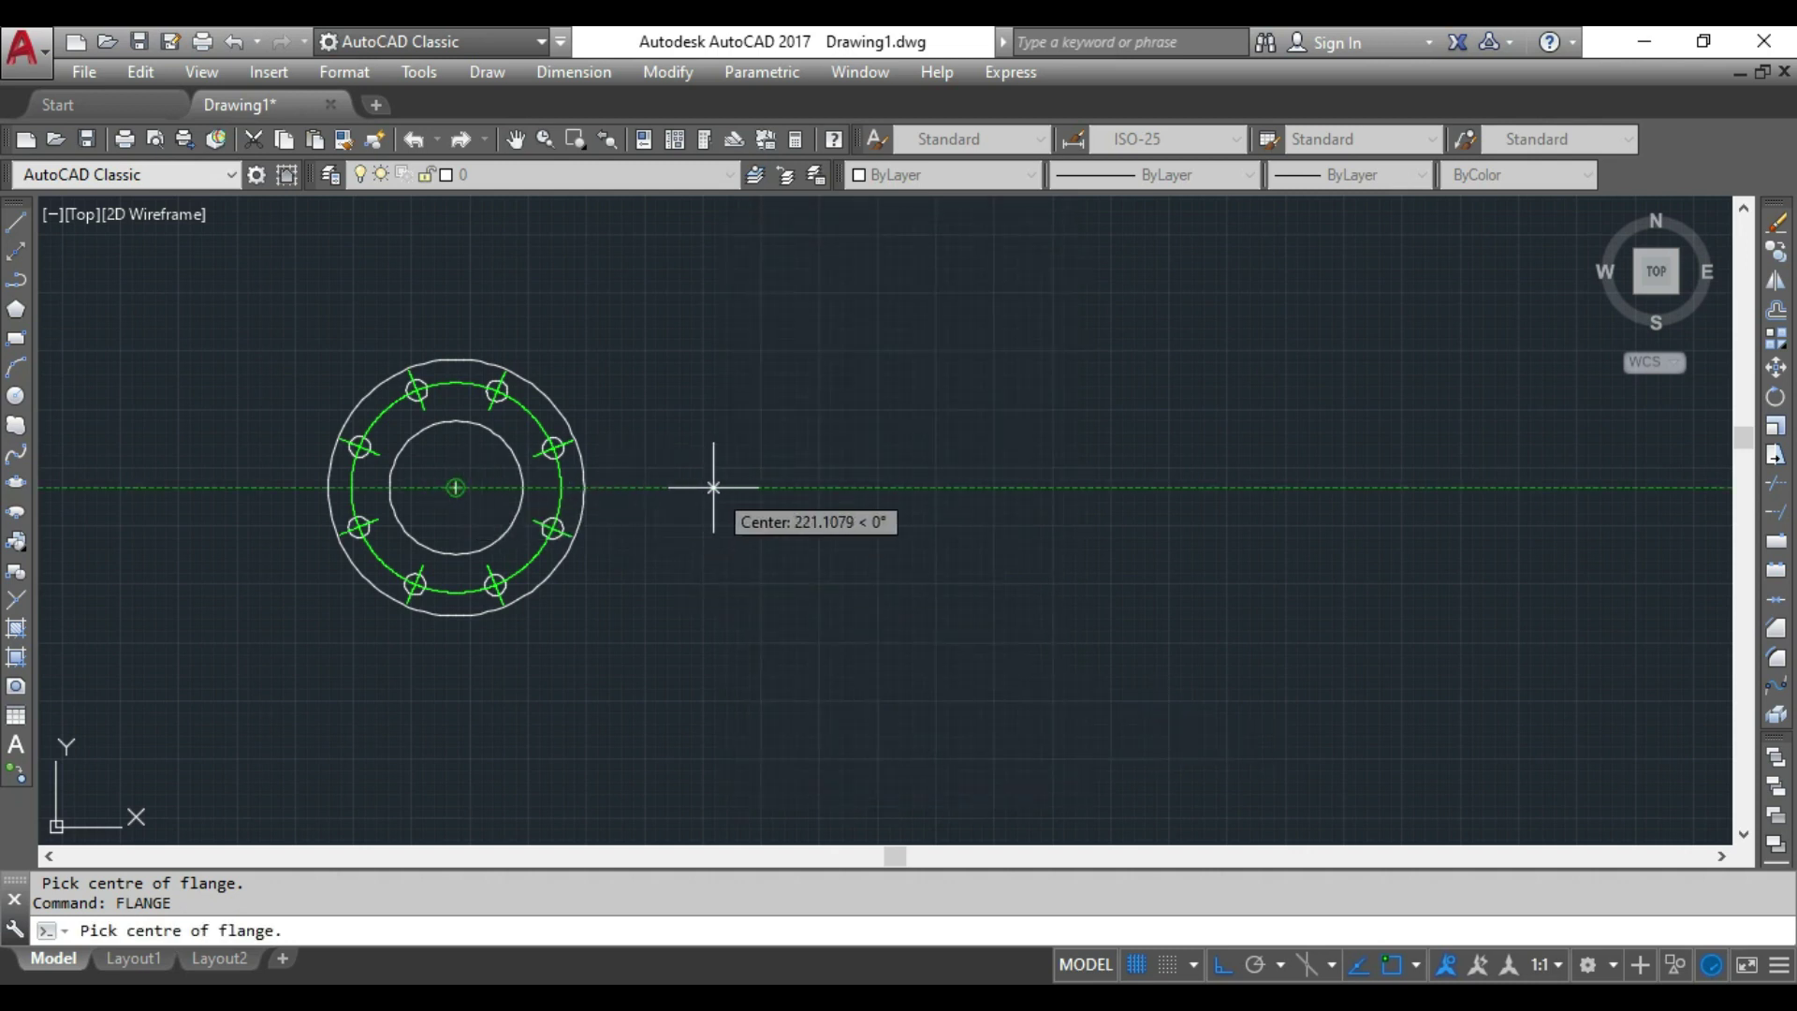
left_click(713, 487)
left_click(796, 595)
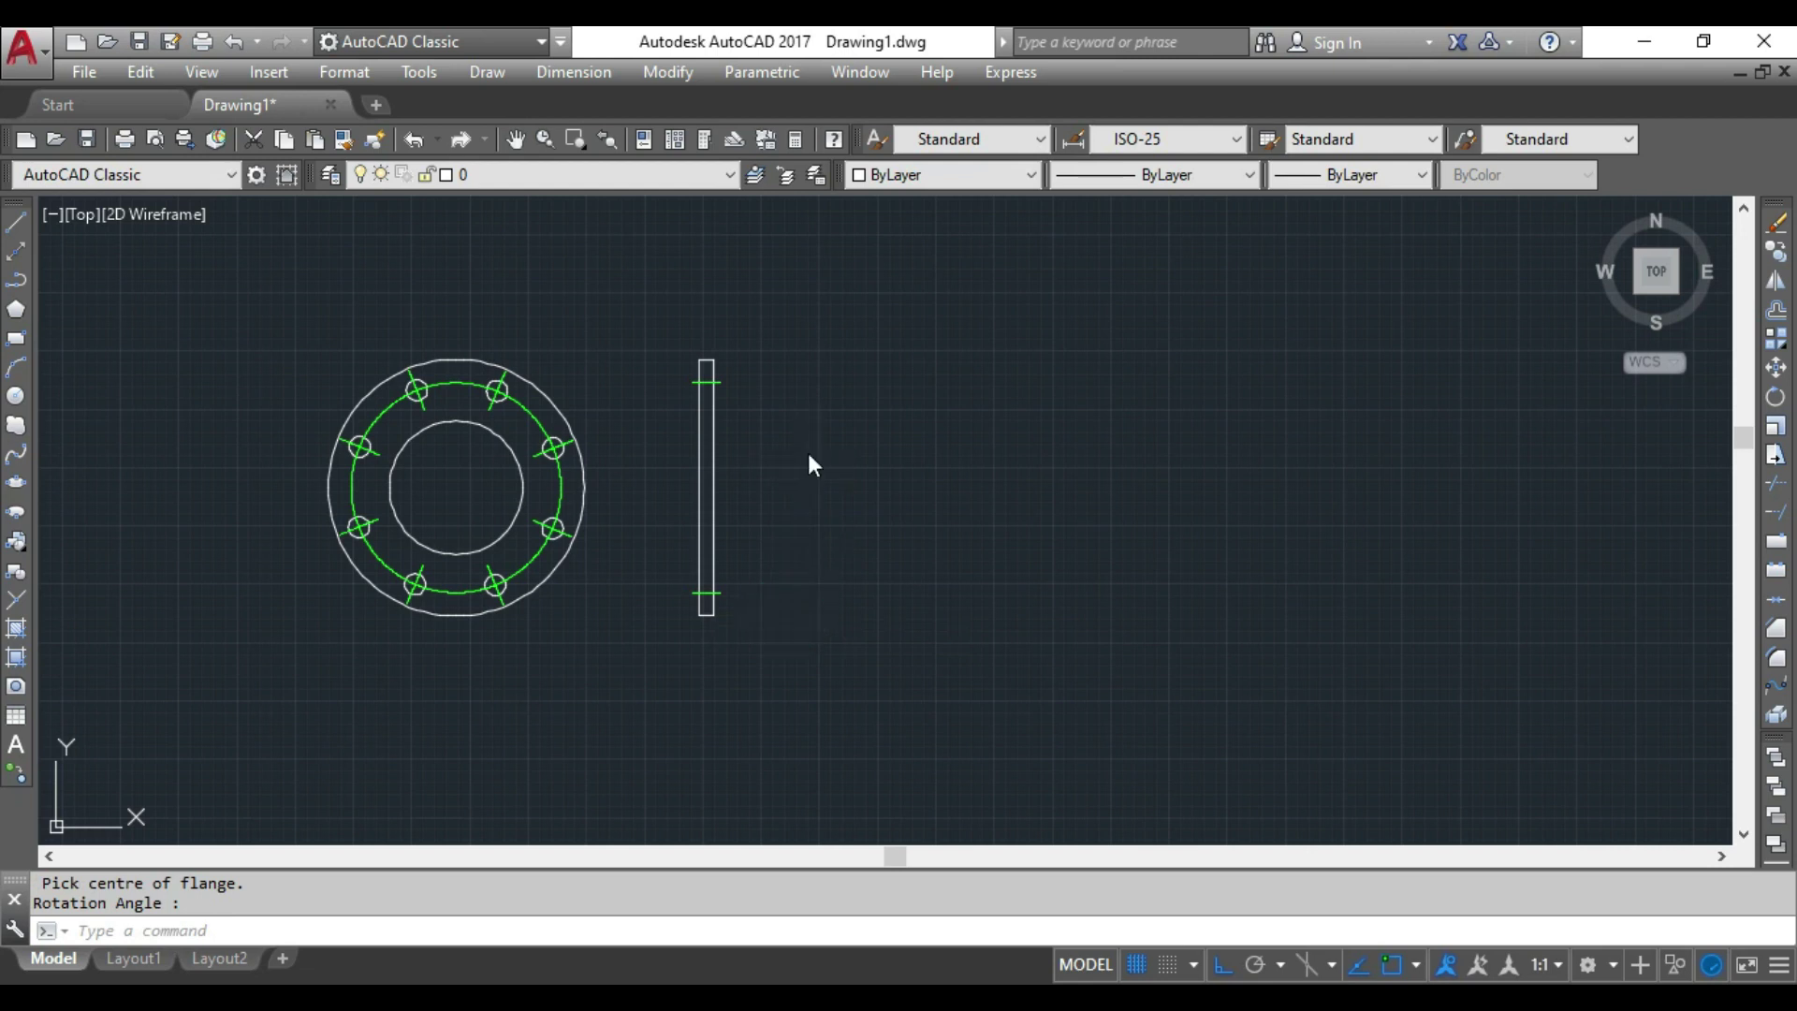
right_click(809, 455)
Draw a raised-face side view to the right of the flat-face view
left_click(828, 468)
left_click(964, 625)
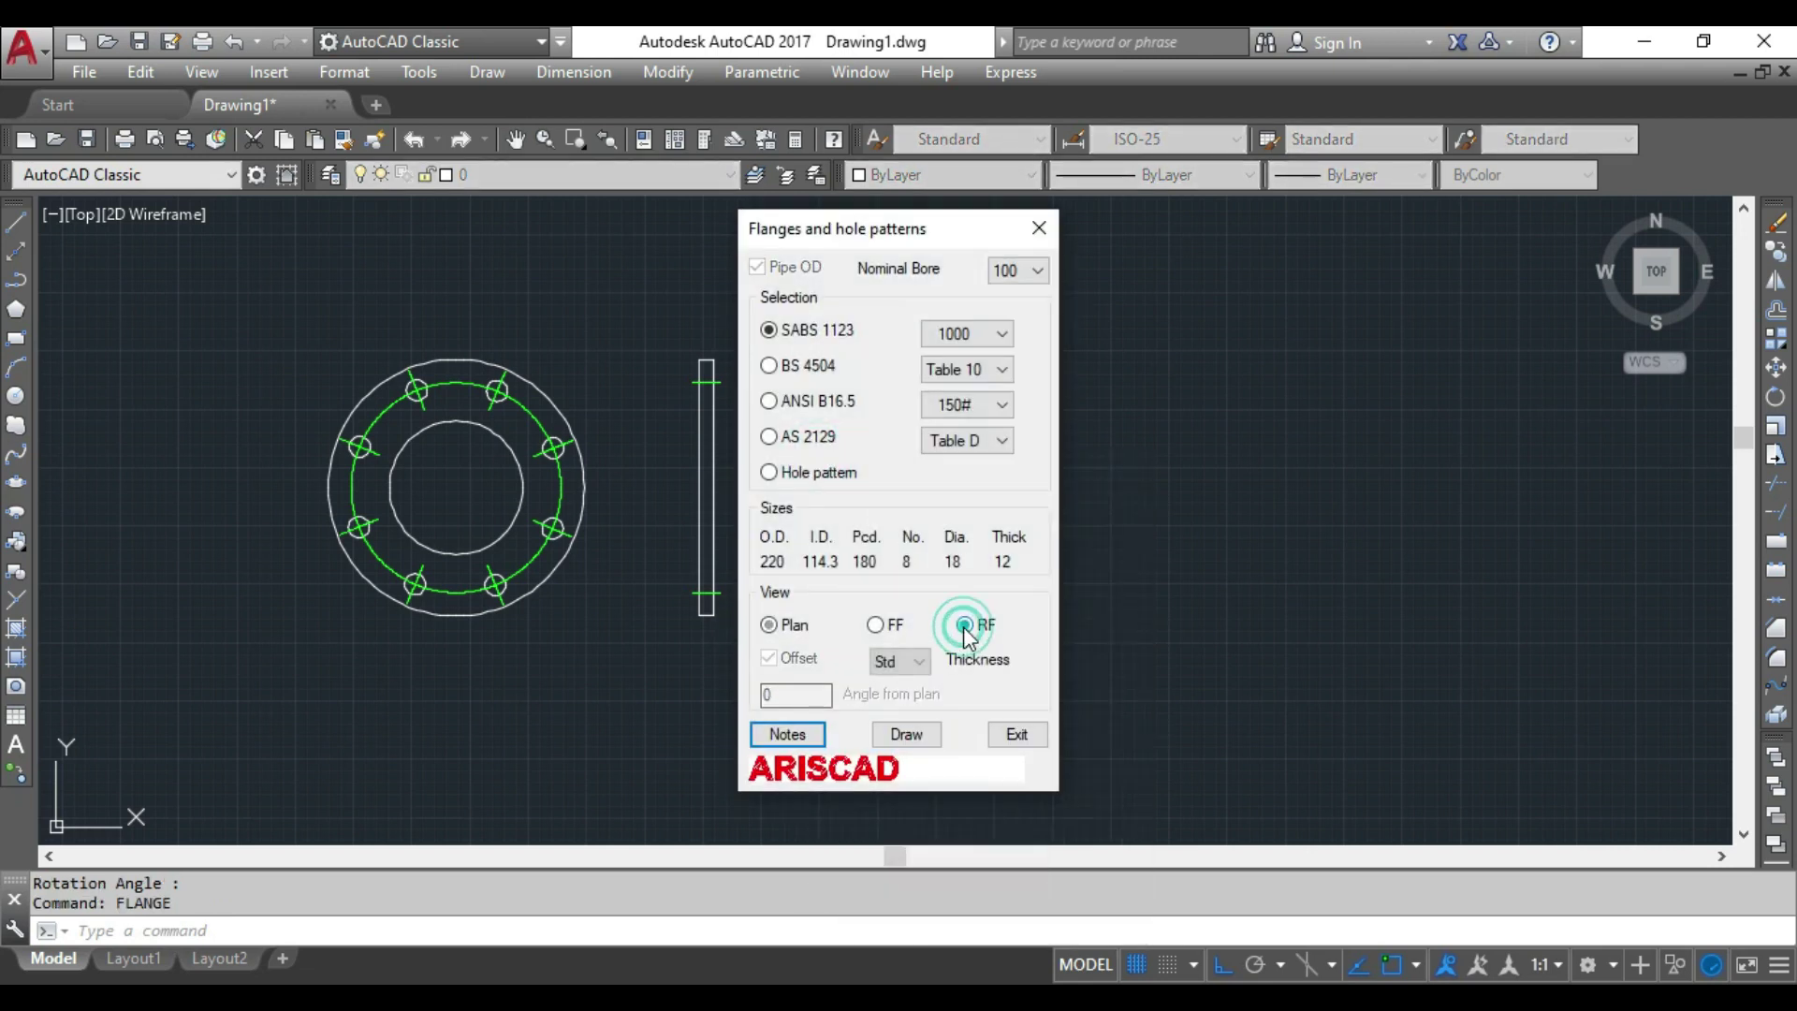
left_click(906, 734)
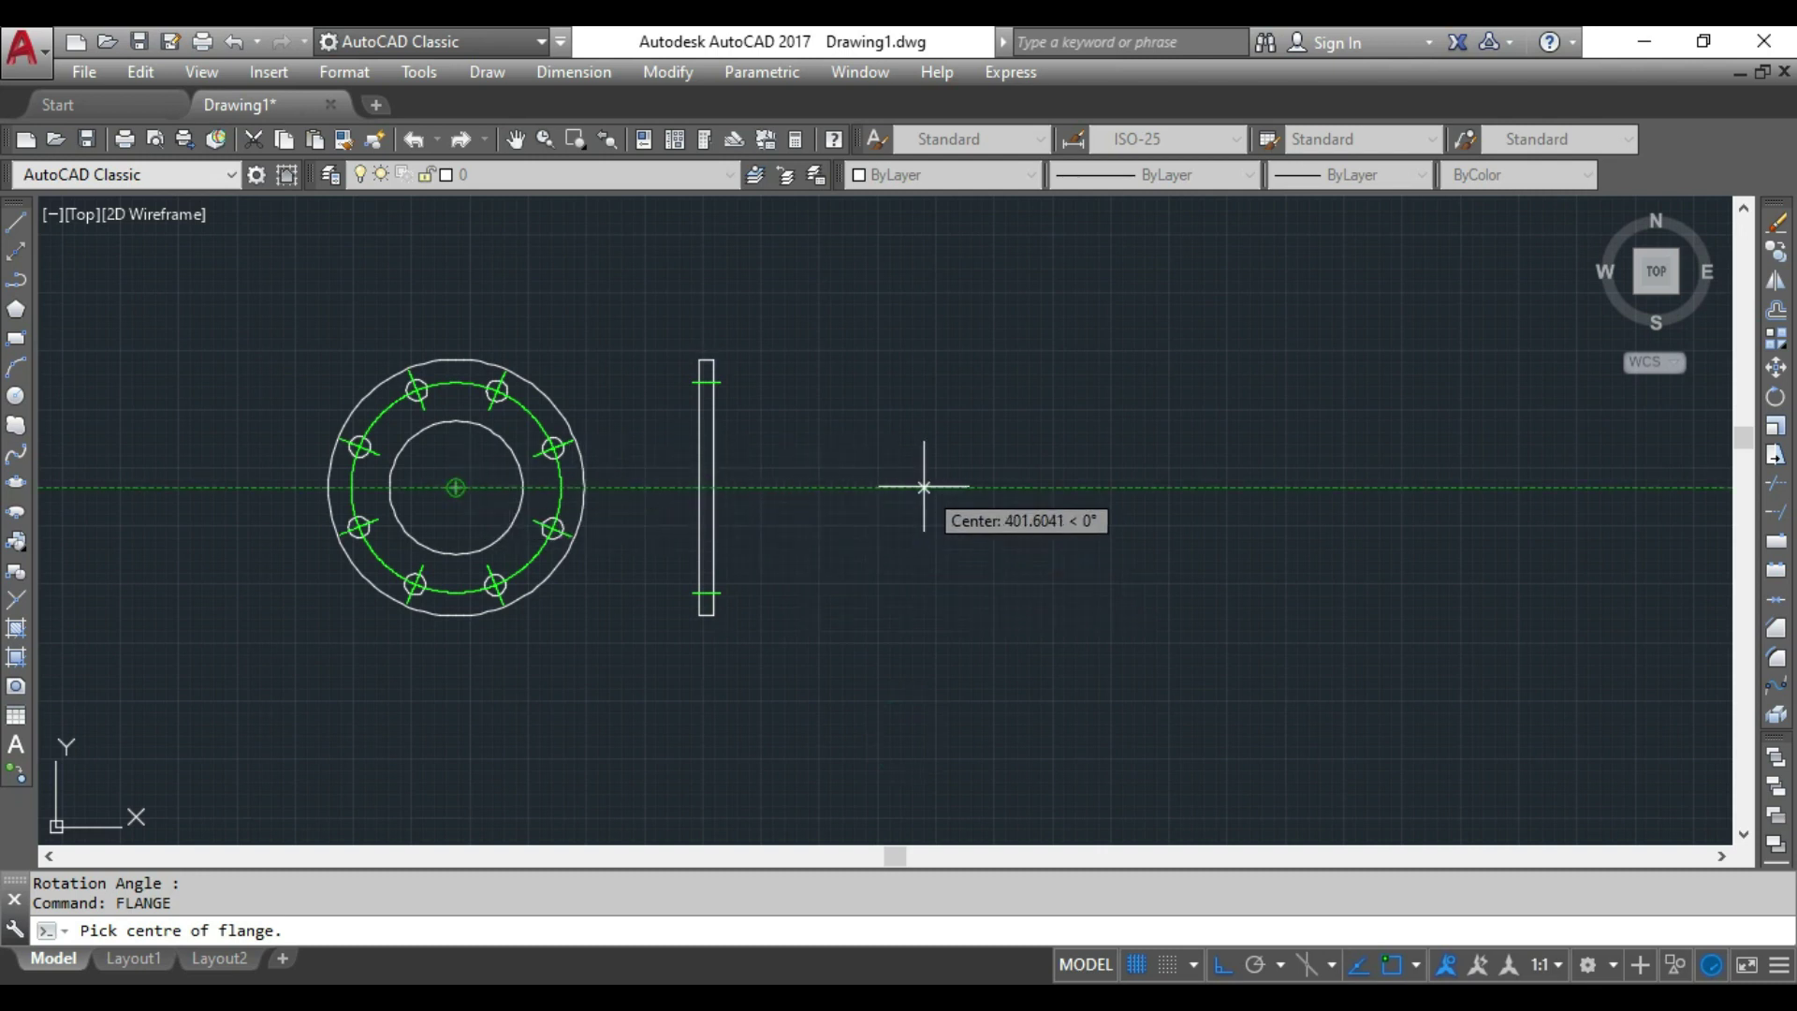
left_click(924, 487)
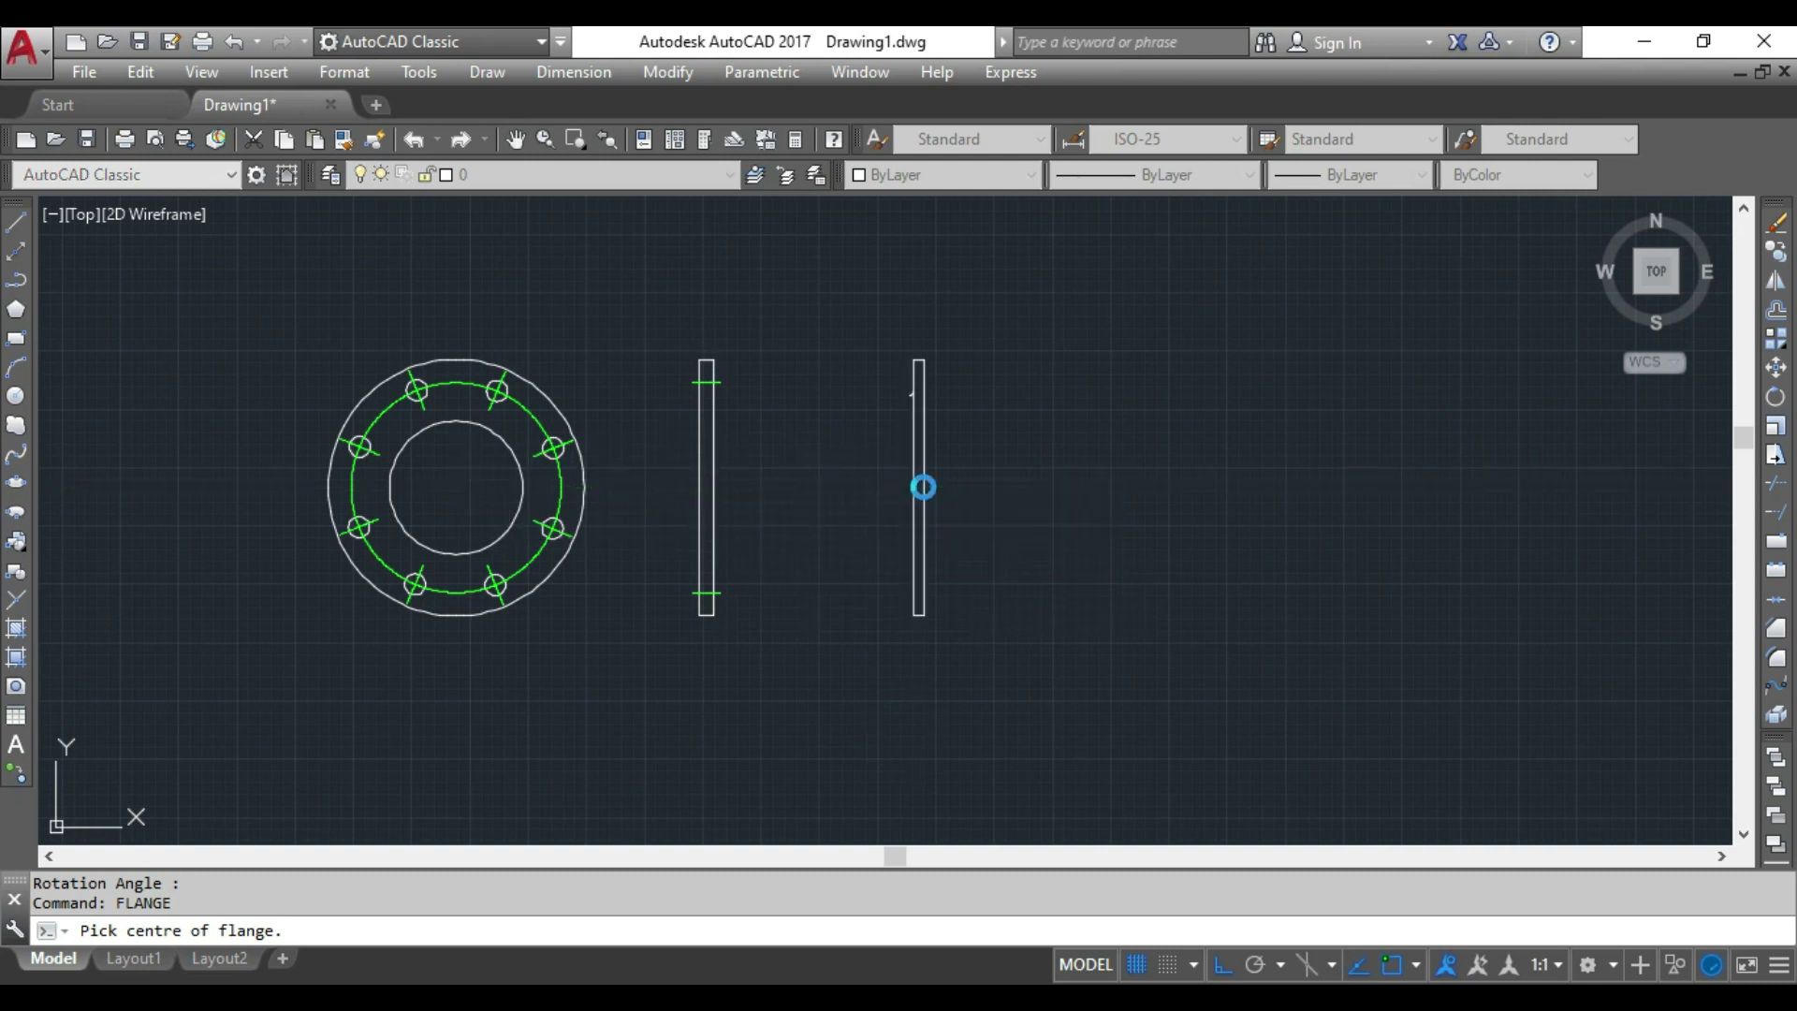
left_click(998, 612)
Fit all three flange views in the window and pan to recentre them
middle_click(989, 553)
middle_click(989, 553)
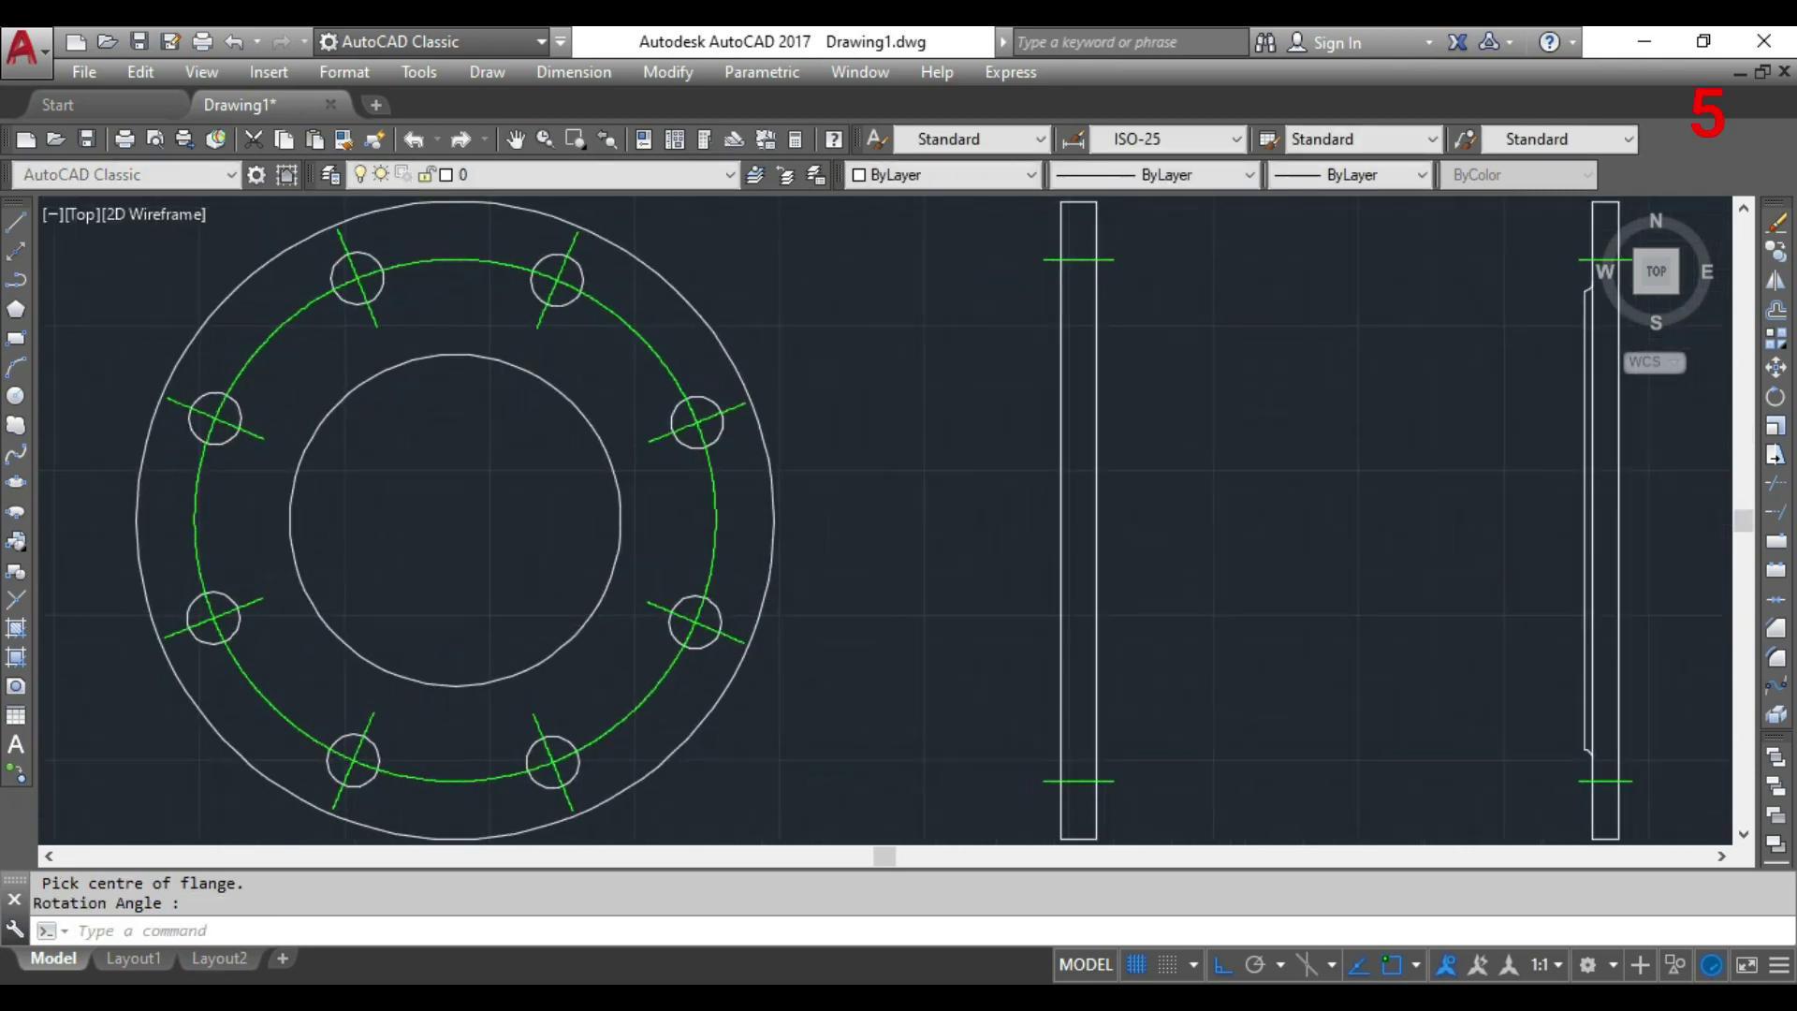
scroll(988, 553, "down", 2)
middle_click_drag(1003, 562, 922, 540)
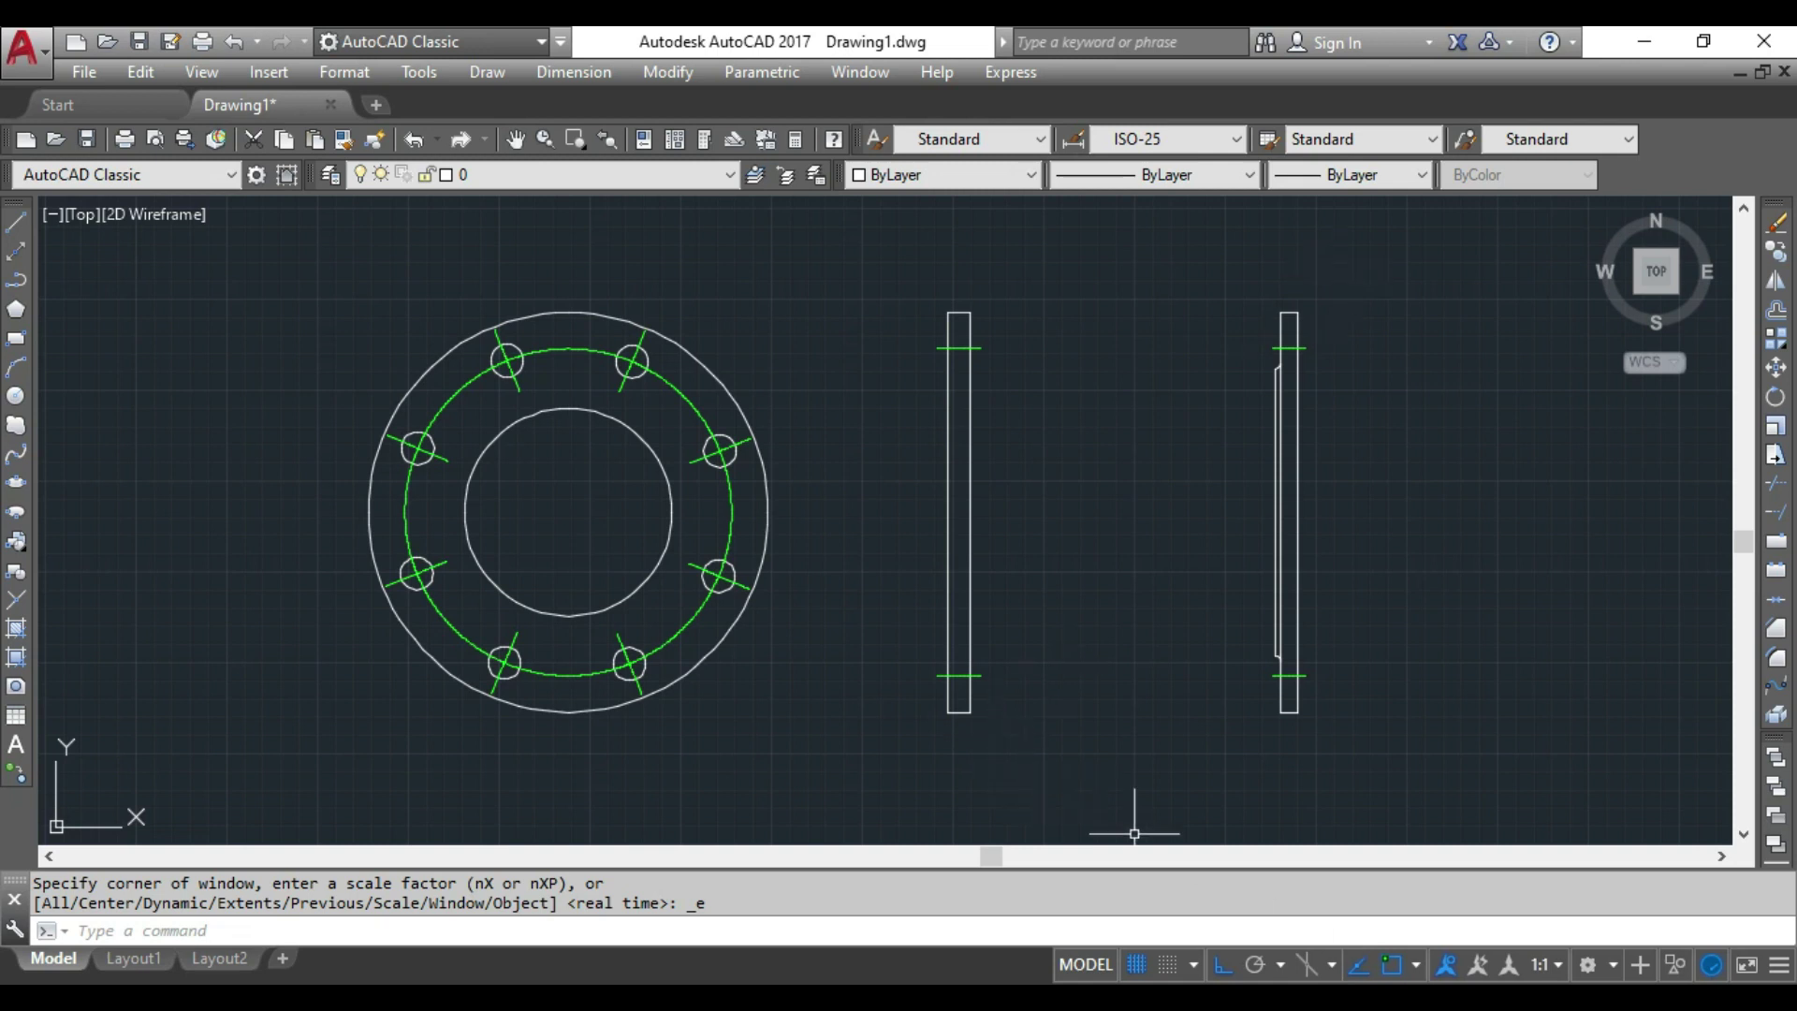
right_click(1541, 962)
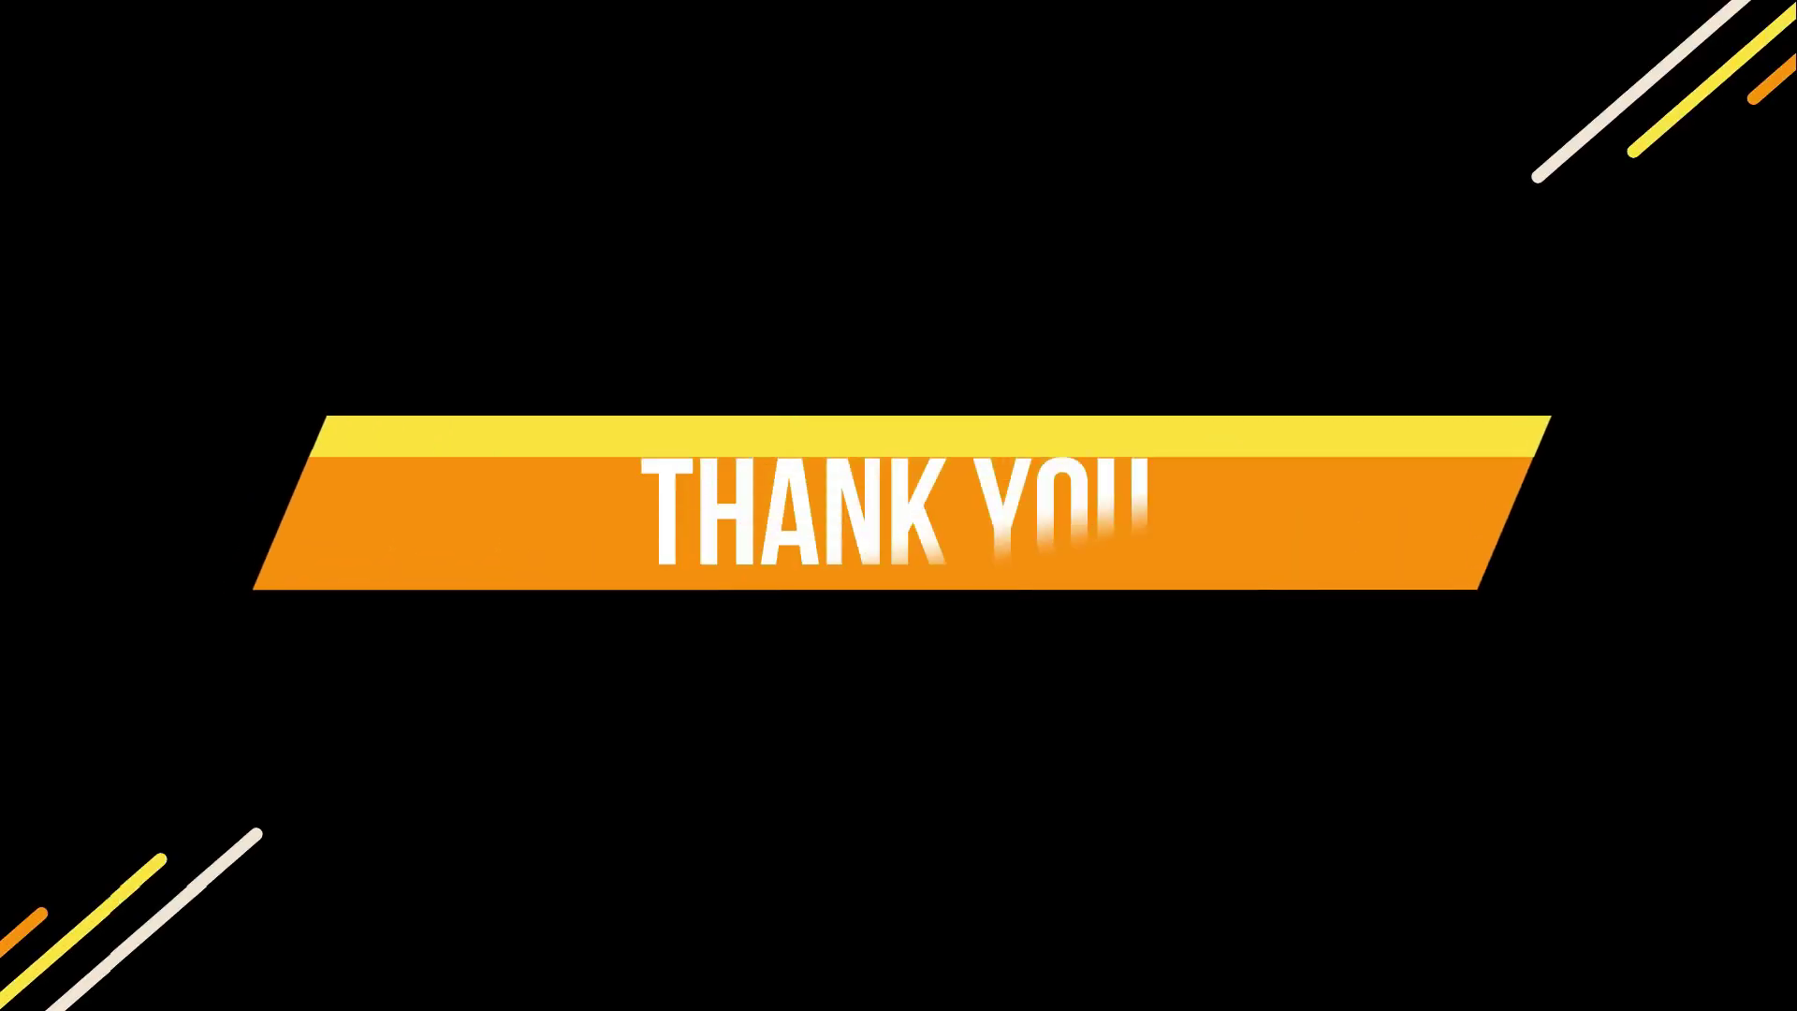